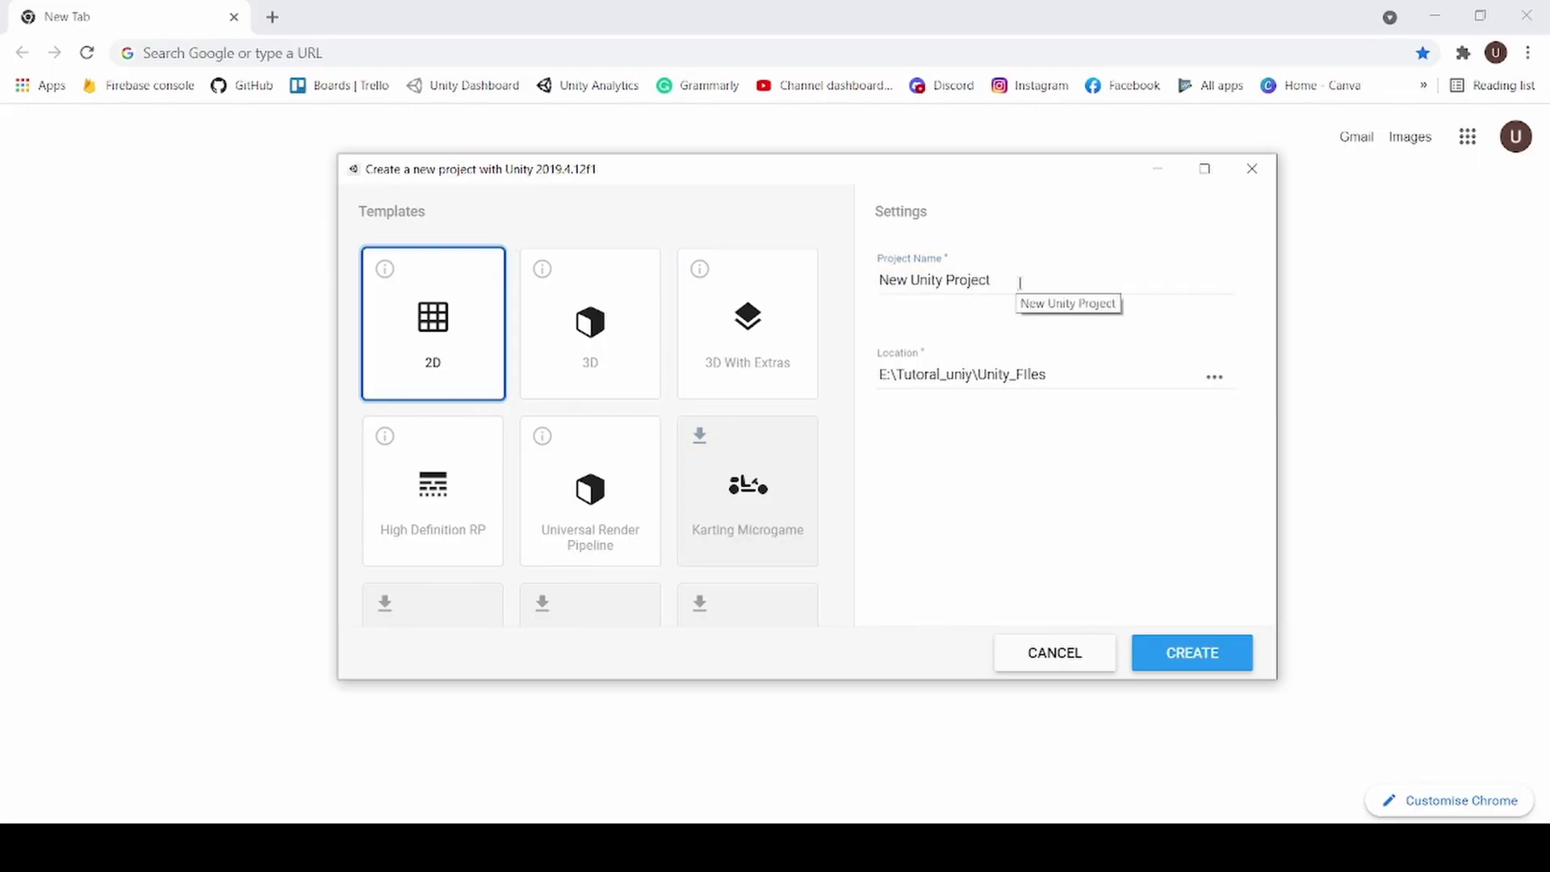
- Replace the default project name with 'Encrypt data' and create the 2D project
{"action": "left_click_drag", "start_coordinate": [1020, 281], "coordinate": [902, 280]}
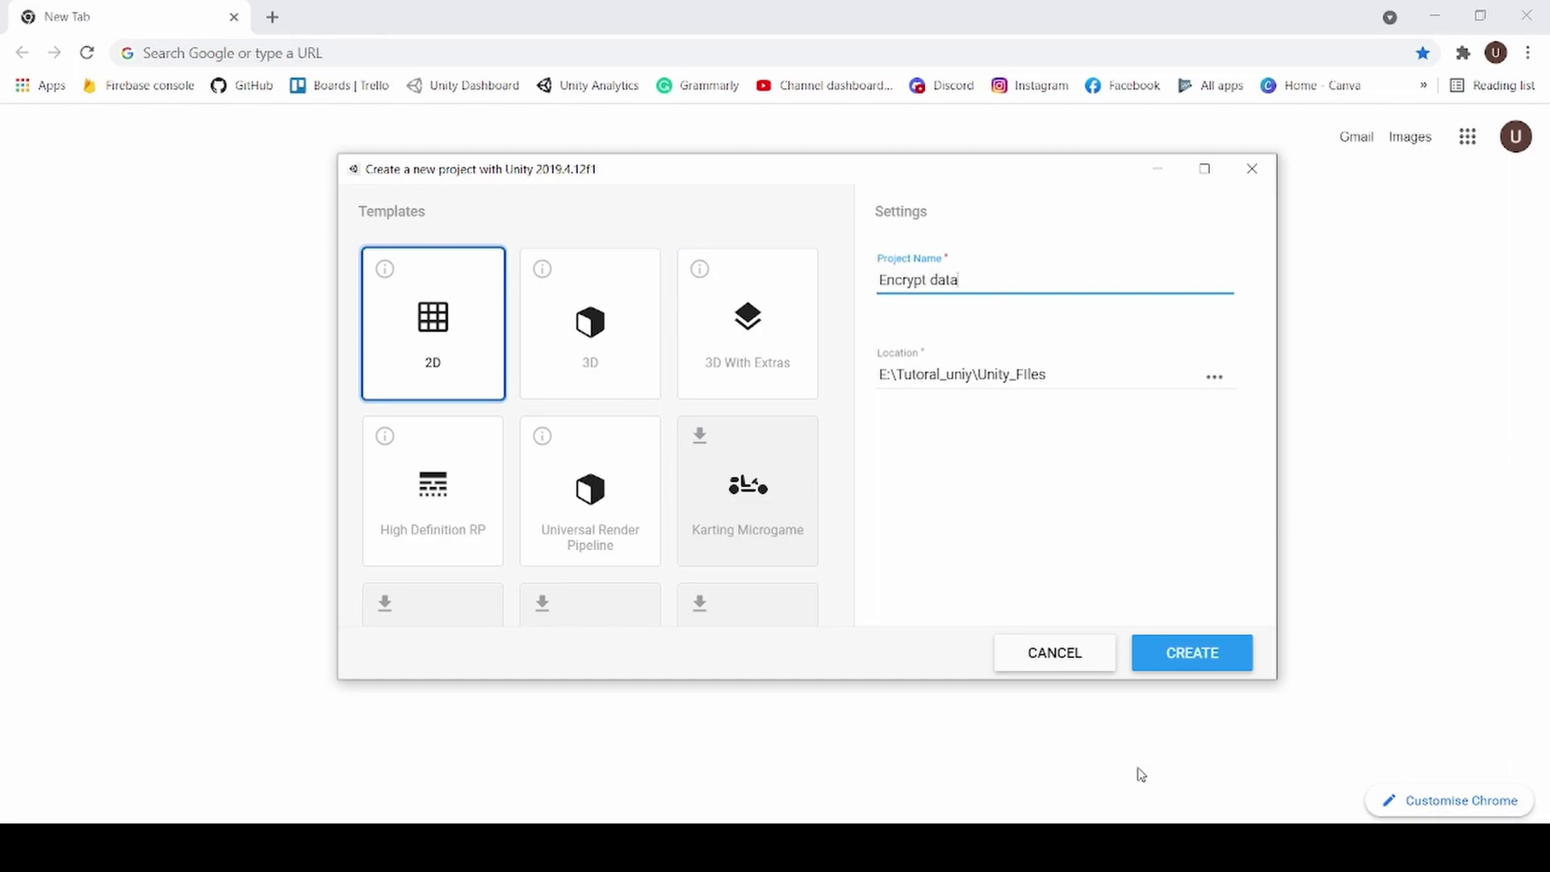
{"action": "left_click", "coordinate": [1211, 656]}
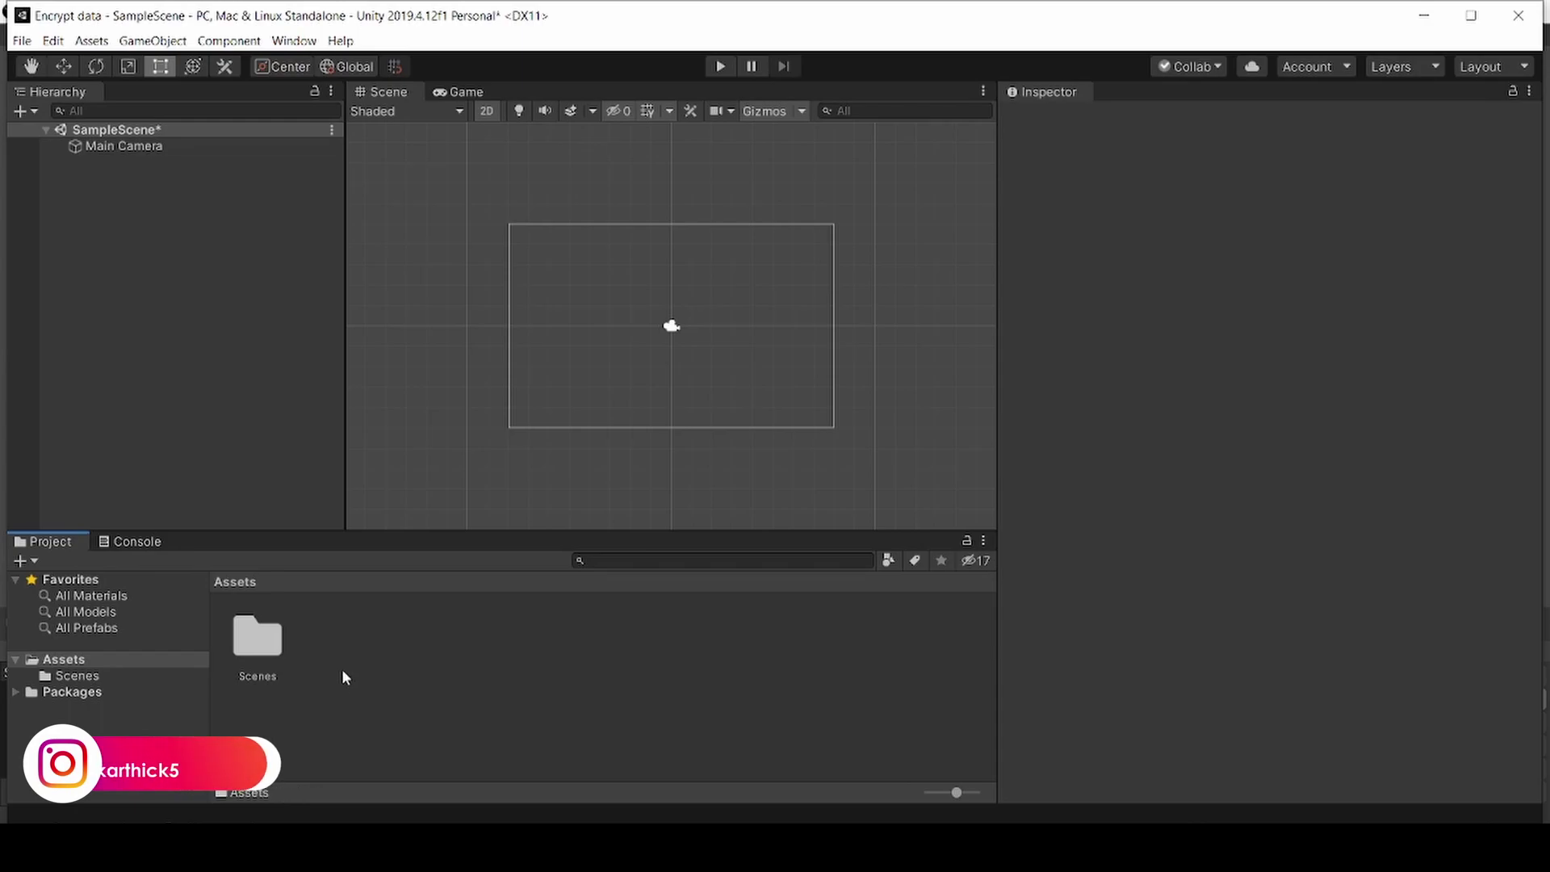
- Add a new C# script from the Assets panel's context menu
{"action": "right_click", "coordinate": [347, 683]}
{"action": "mouse_move", "coordinate": [392, 238]}
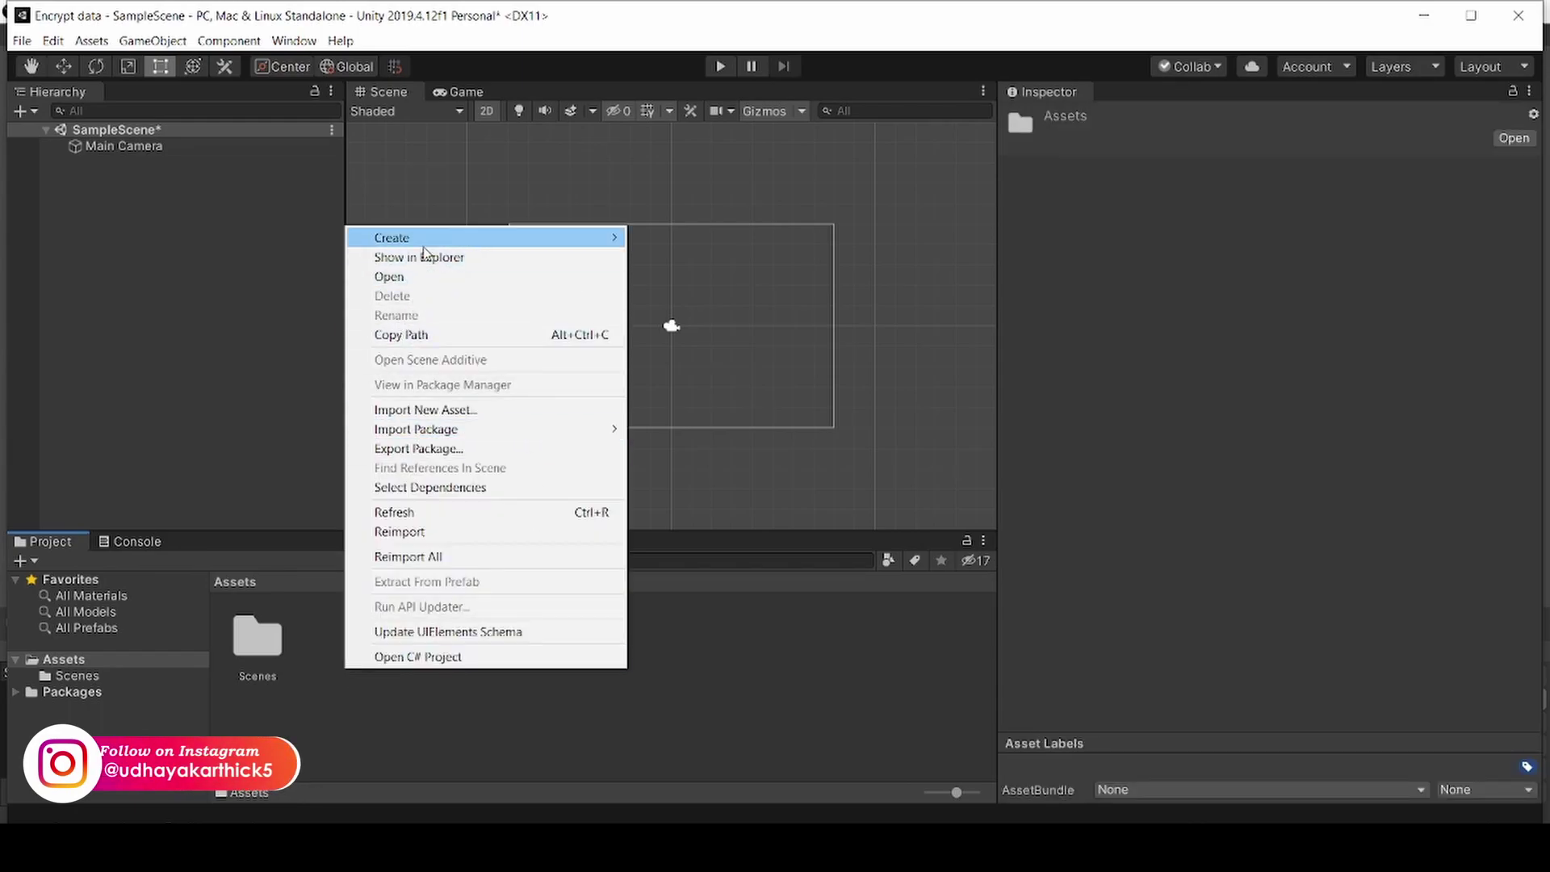
{"action": "left_click", "coordinate": [677, 164]}
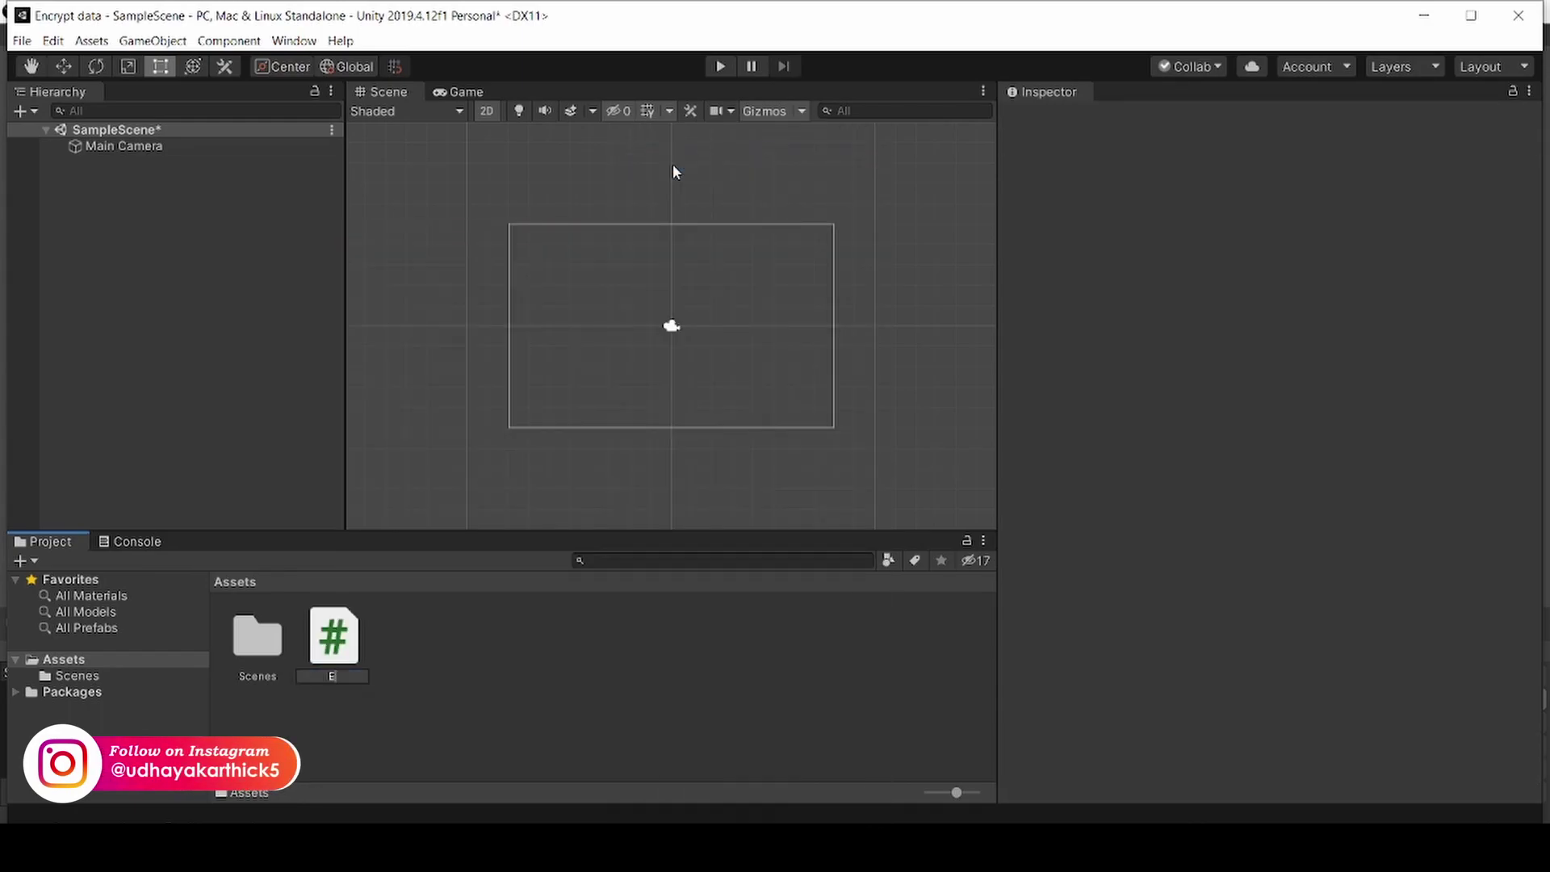
- Name the script Encrypt, open it in Visual Studio, and add 'using System;'
{"action": "key", "text": "Return"}
{"action": "double_click", "coordinate": [343, 648]}
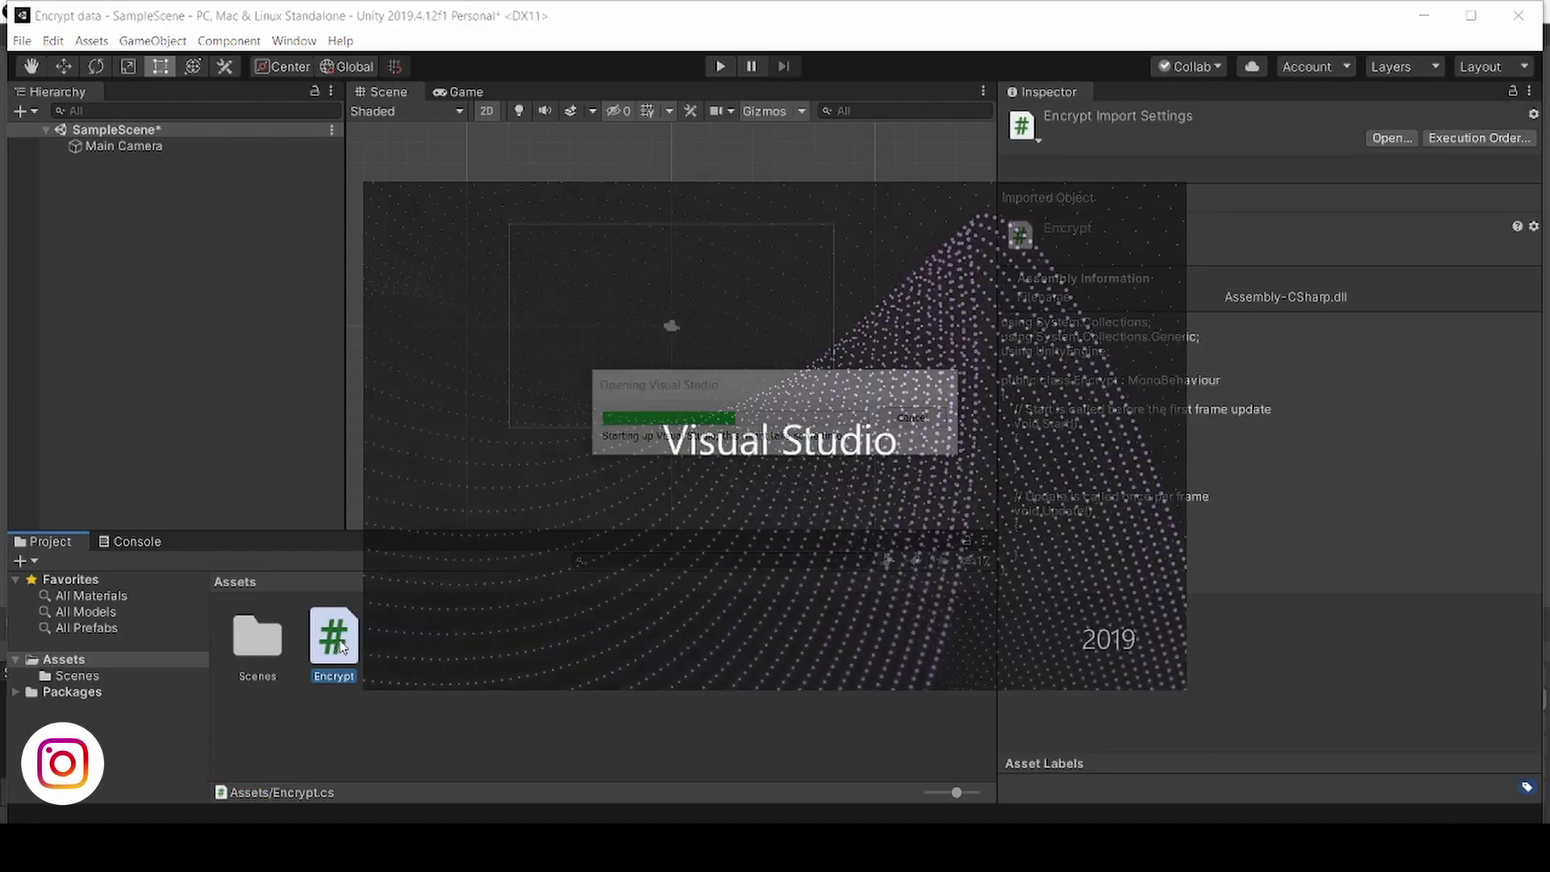
{"action": "key", "text": "Return"}
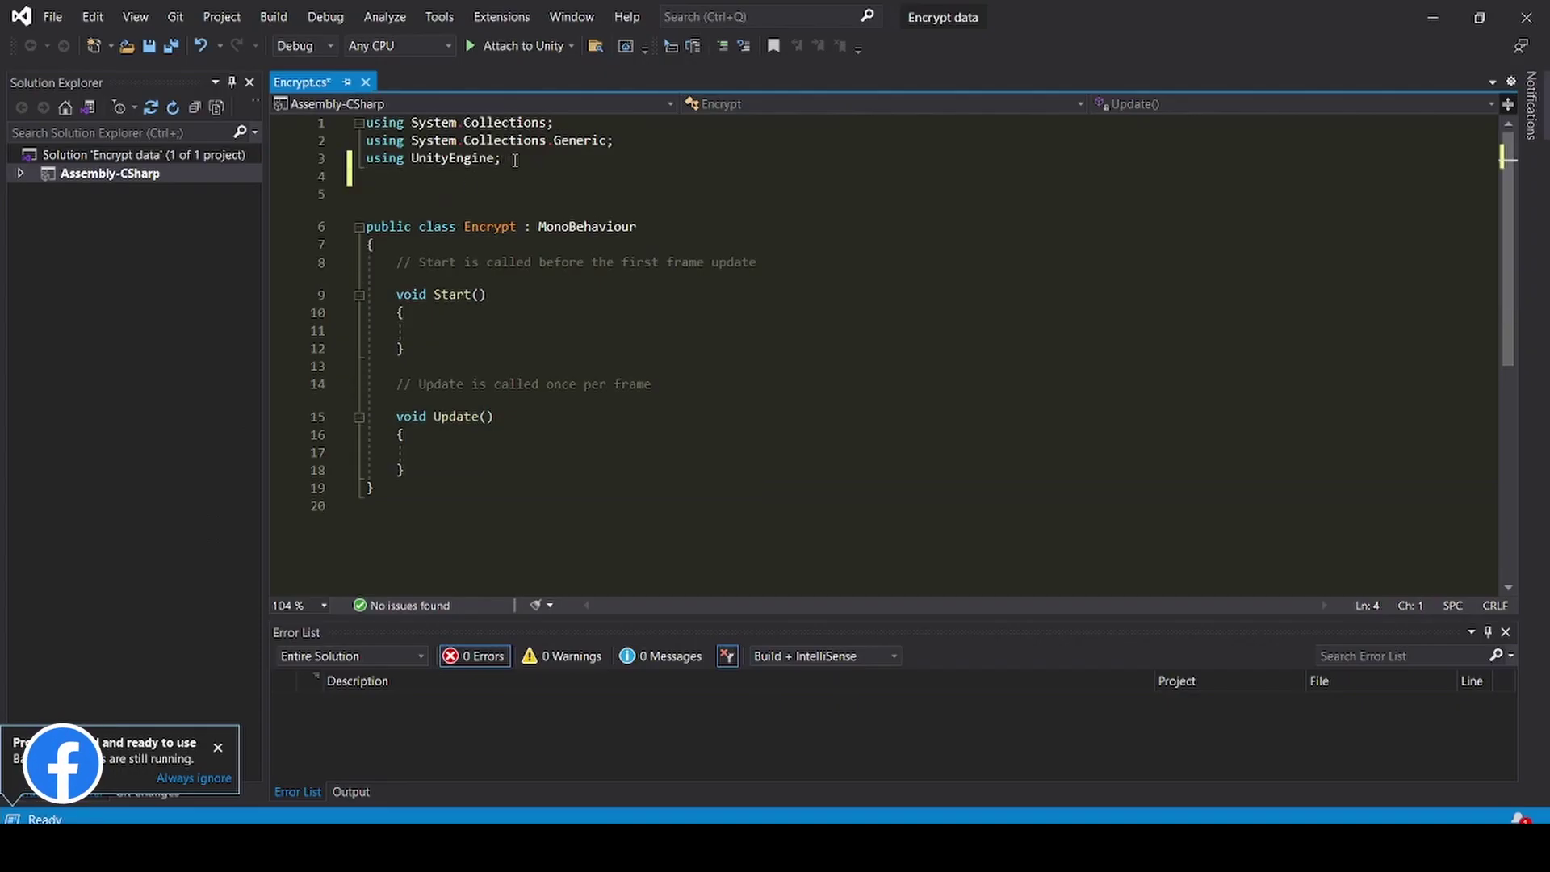
{"action": "type", "text": "using s"}
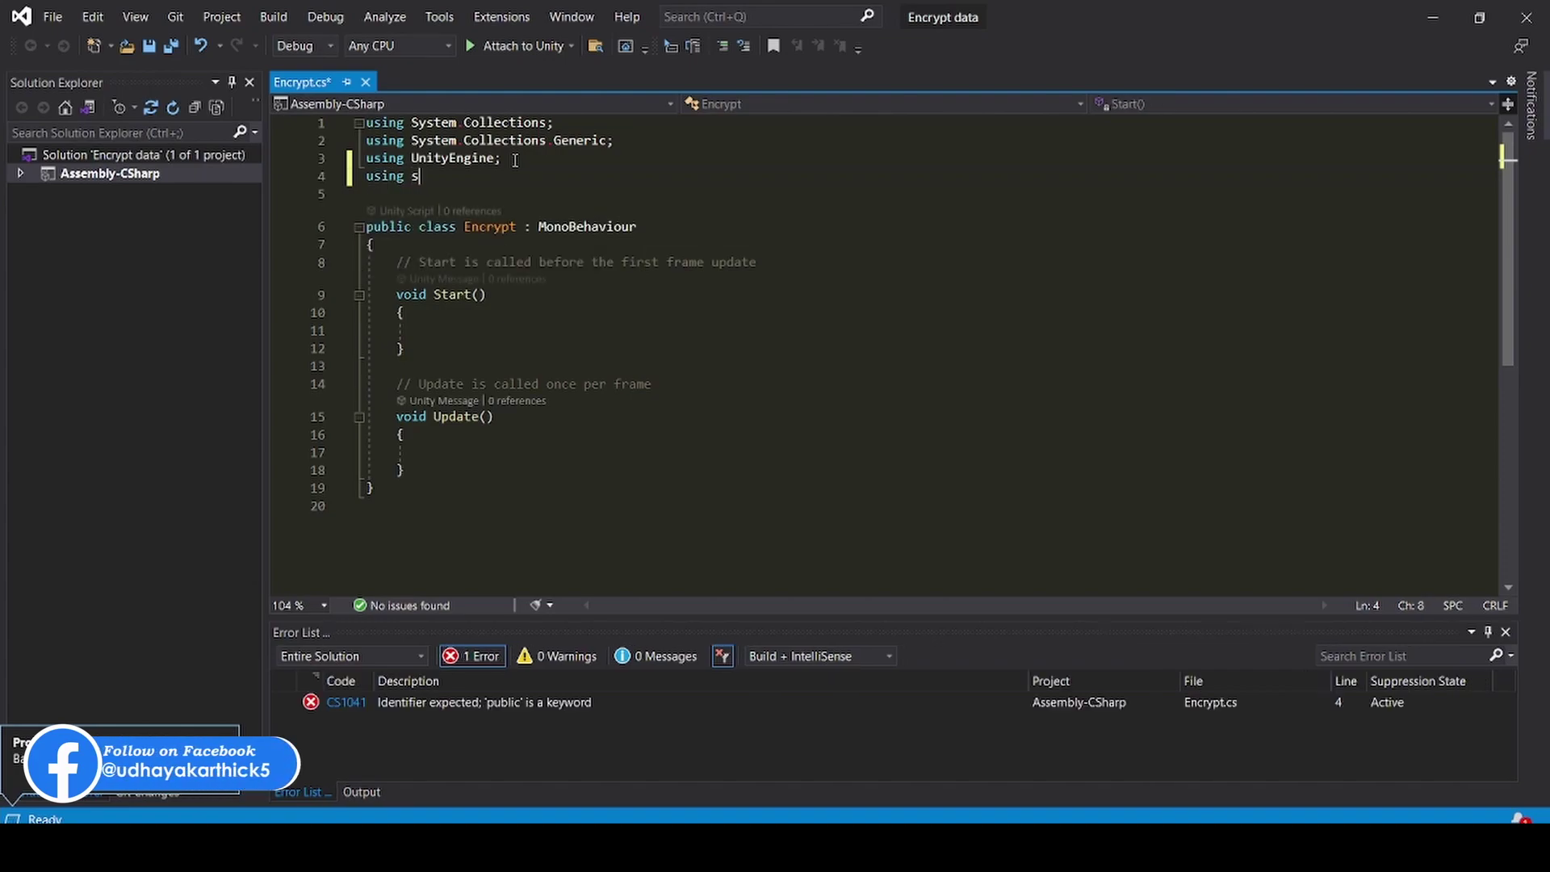
{"action": "type", "text": "ystem;"}
{"action": "key", "text": "Return"}
{"action": "type", "text": "using"}
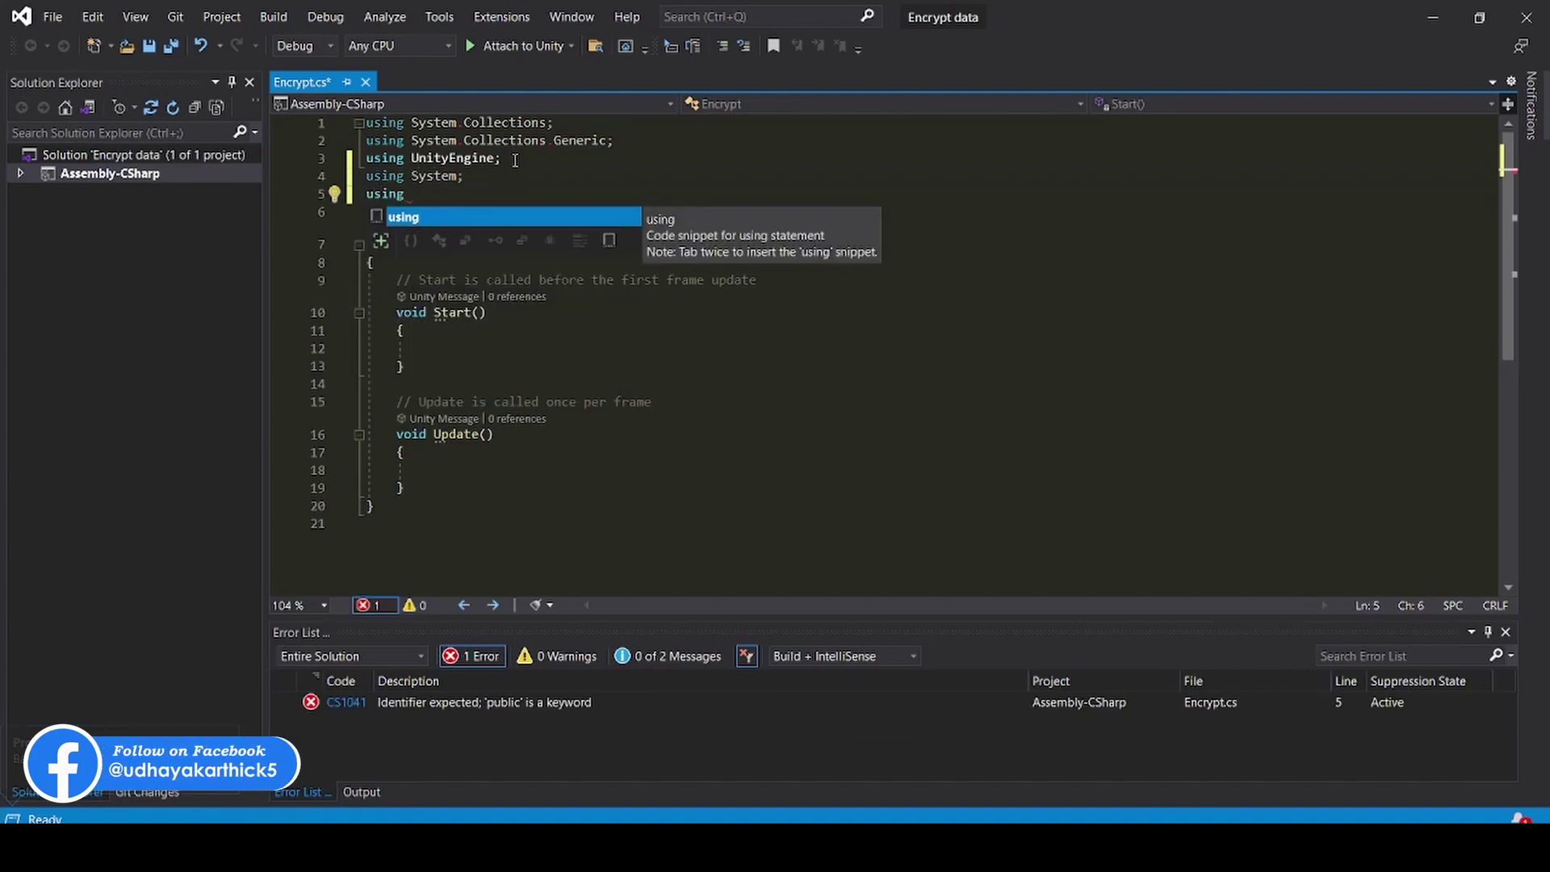
{"action": "type", "text": " syt"}
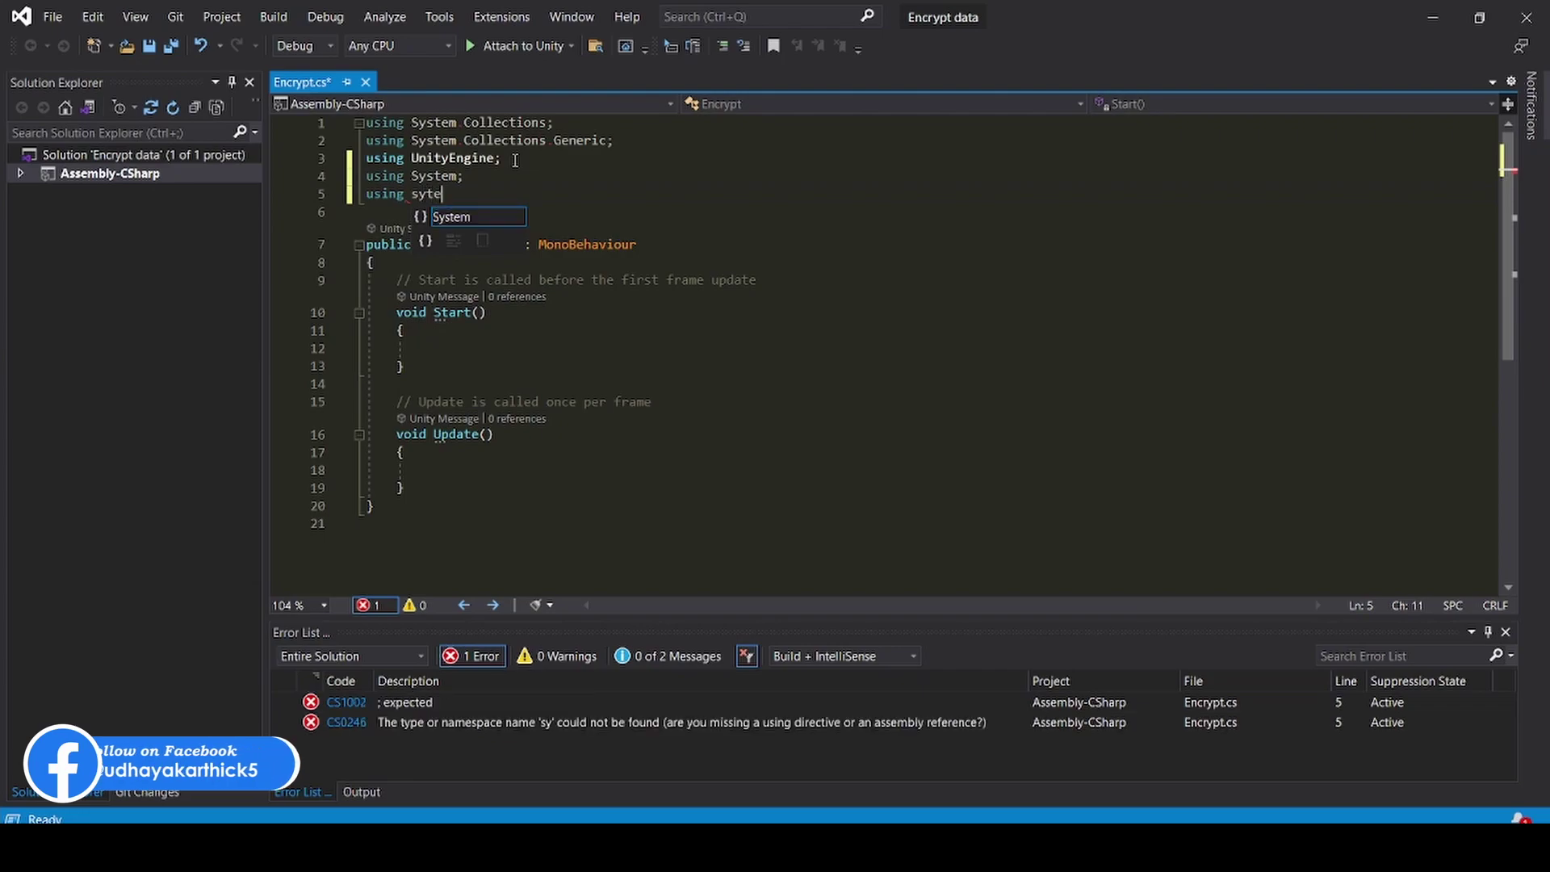
- Add 'using System.Security.Cryptography;' below the System import
{"action": "key", "text": "Tab"}
{"action": "type", "text": ".Se"}
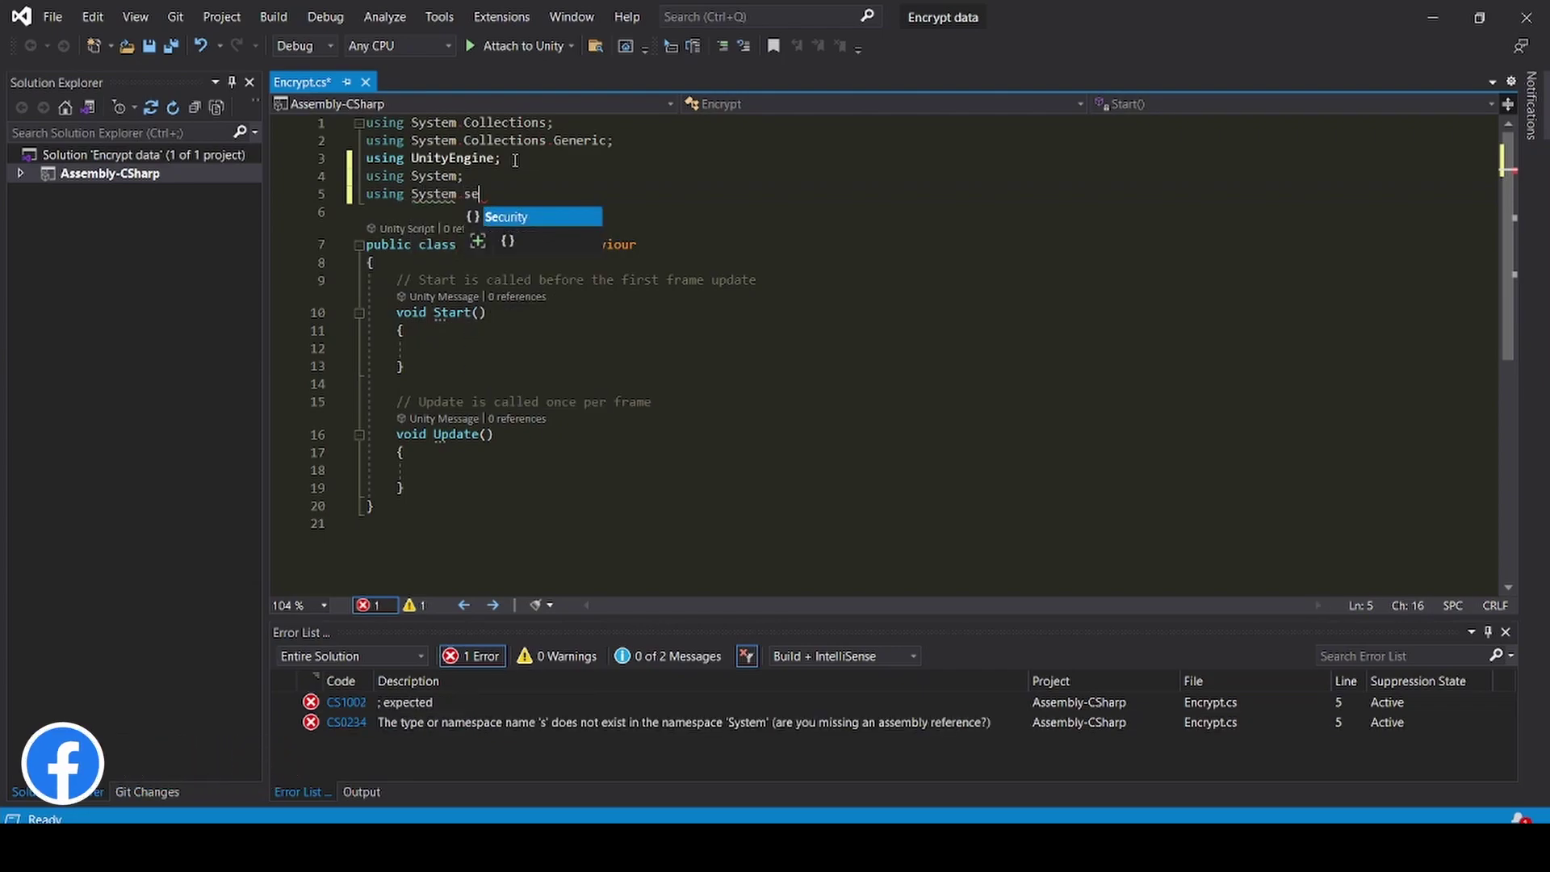
{"action": "key", "text": "Tab"}
{"action": "type", "text": "."}
{"action": "key", "text": "Down"}
{"action": "key", "text": "Down"}
{"action": "key", "text": "Tab"}
{"action": "type", "text": ";"}
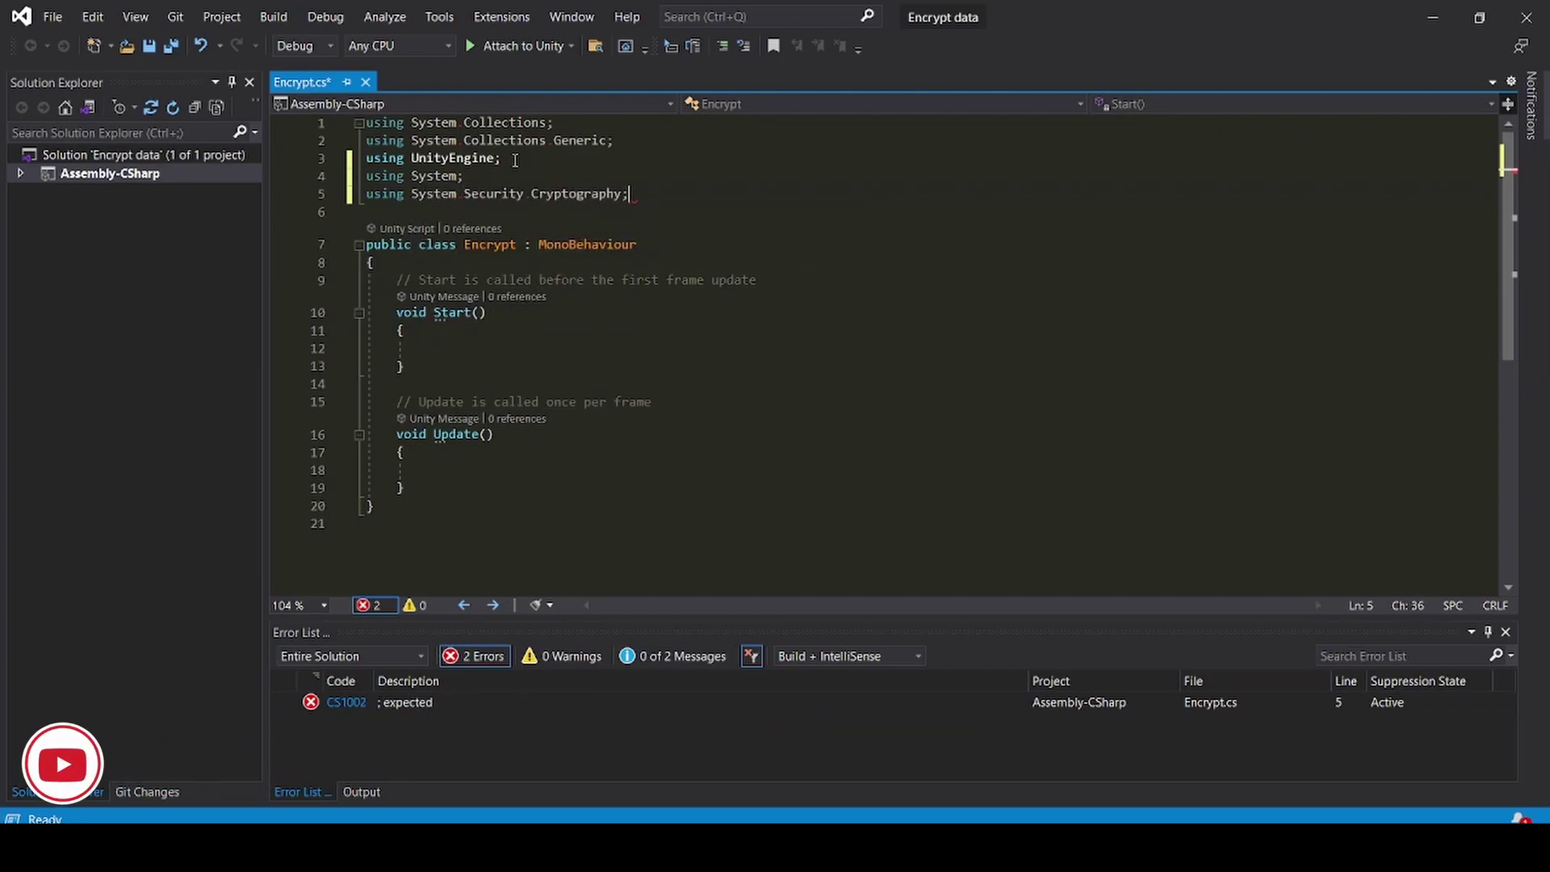
{"action": "type", "text": "stat"}
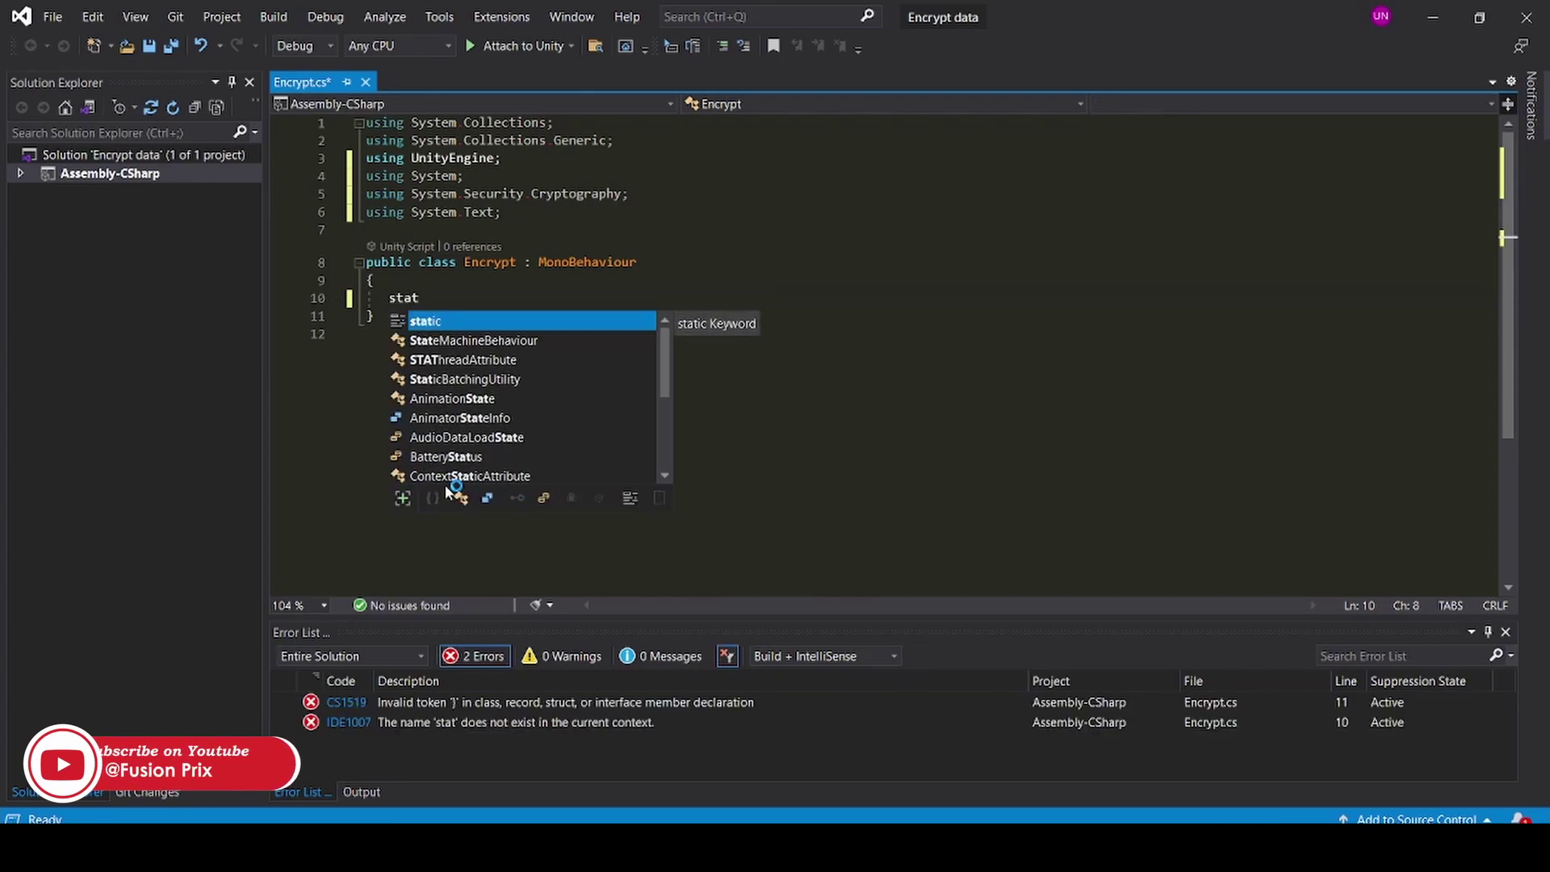
{"action": "key", "text": "Tab"}
{"action": "type", "text": "string h"}
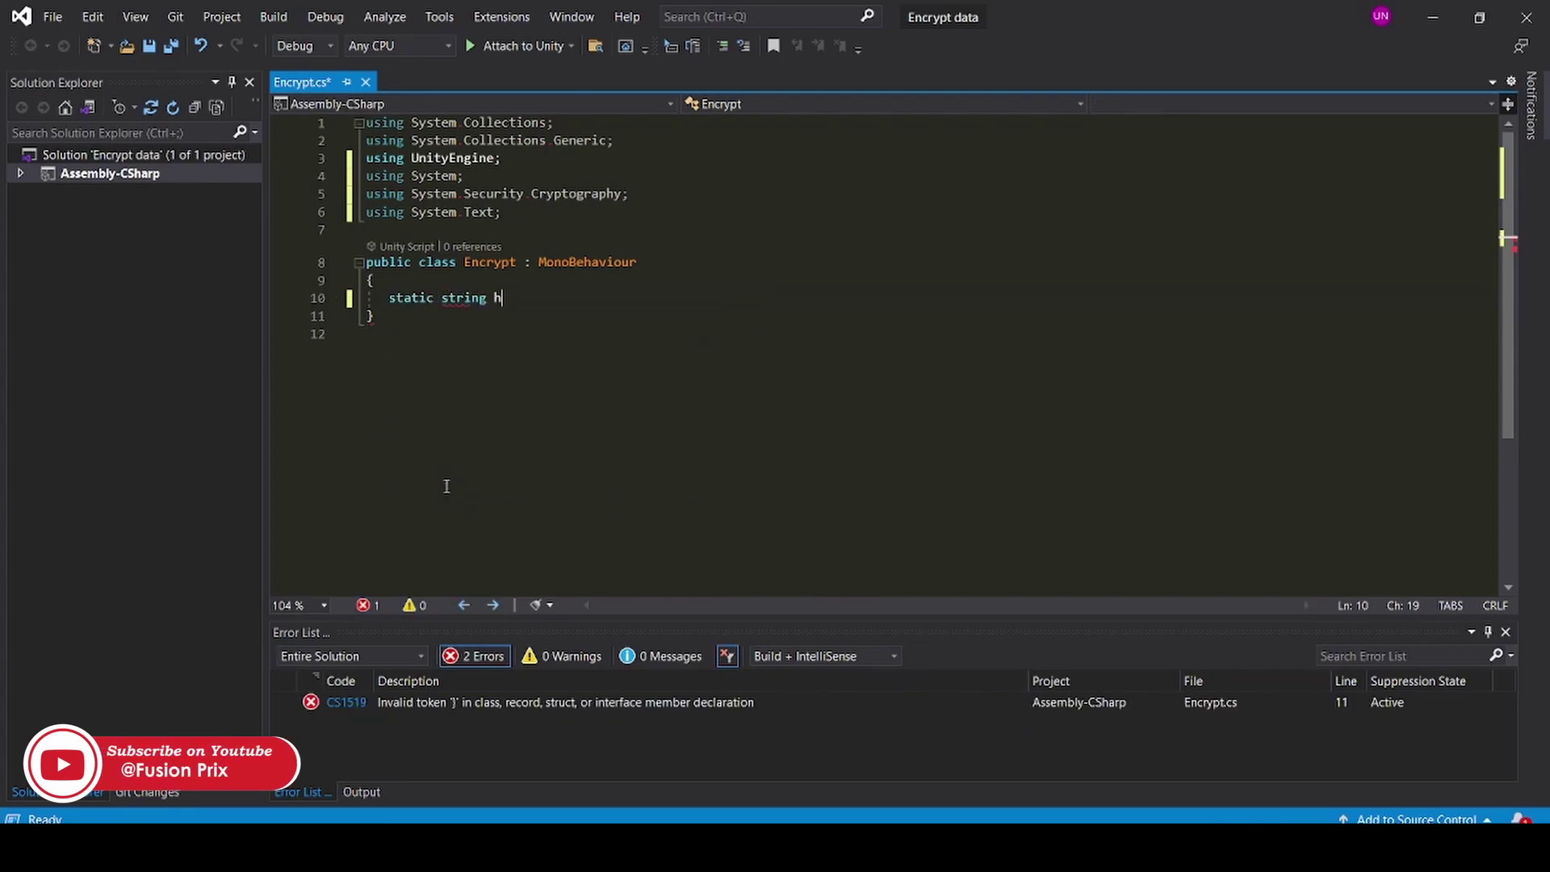
{"action": "type", "text": "ash=\""}
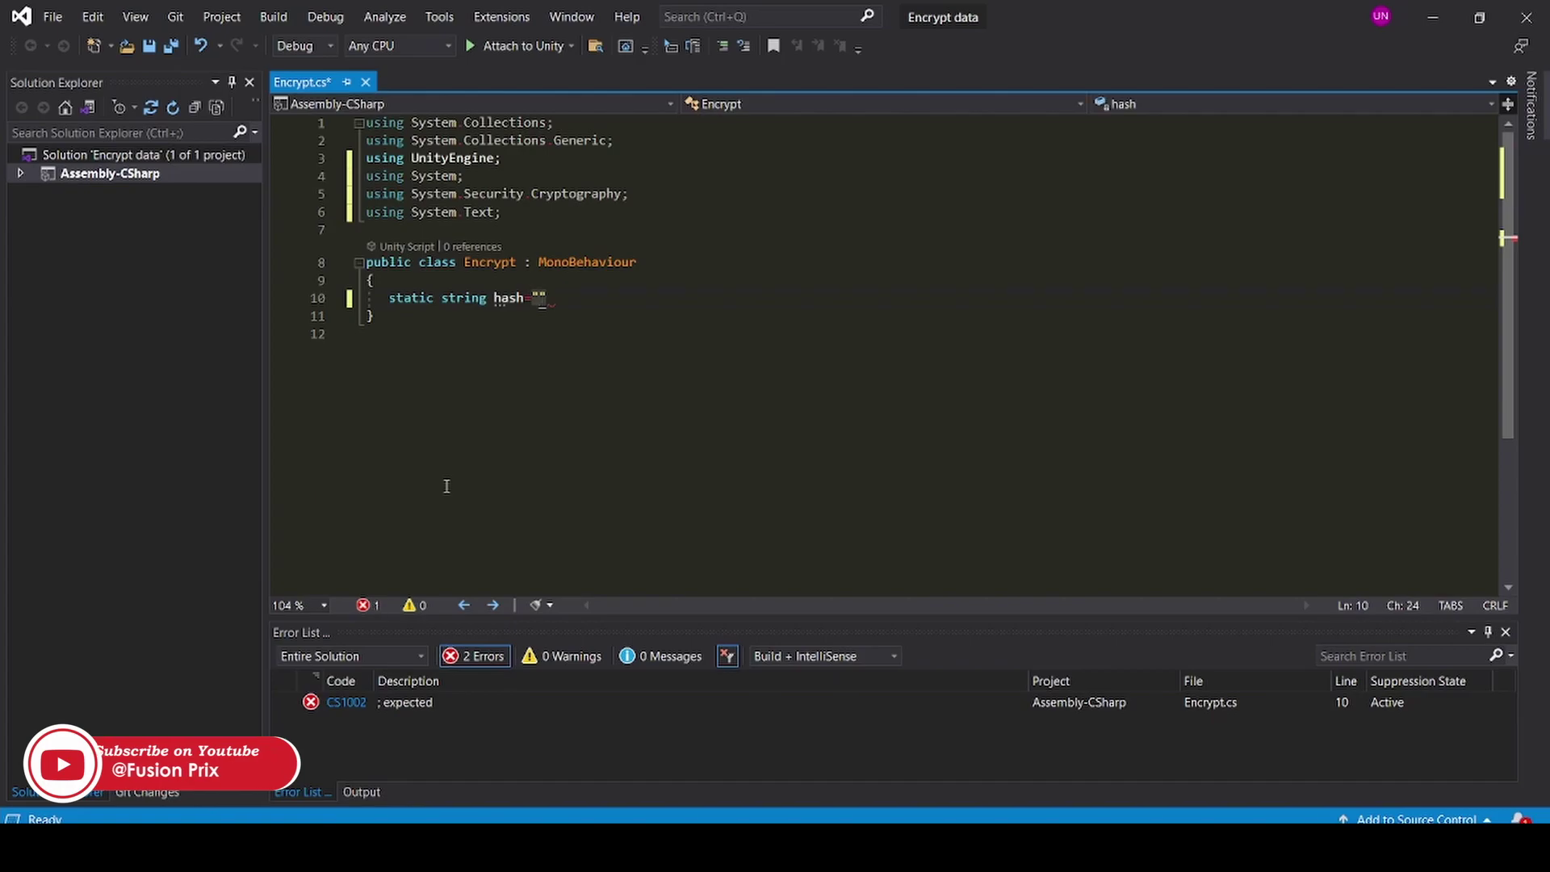
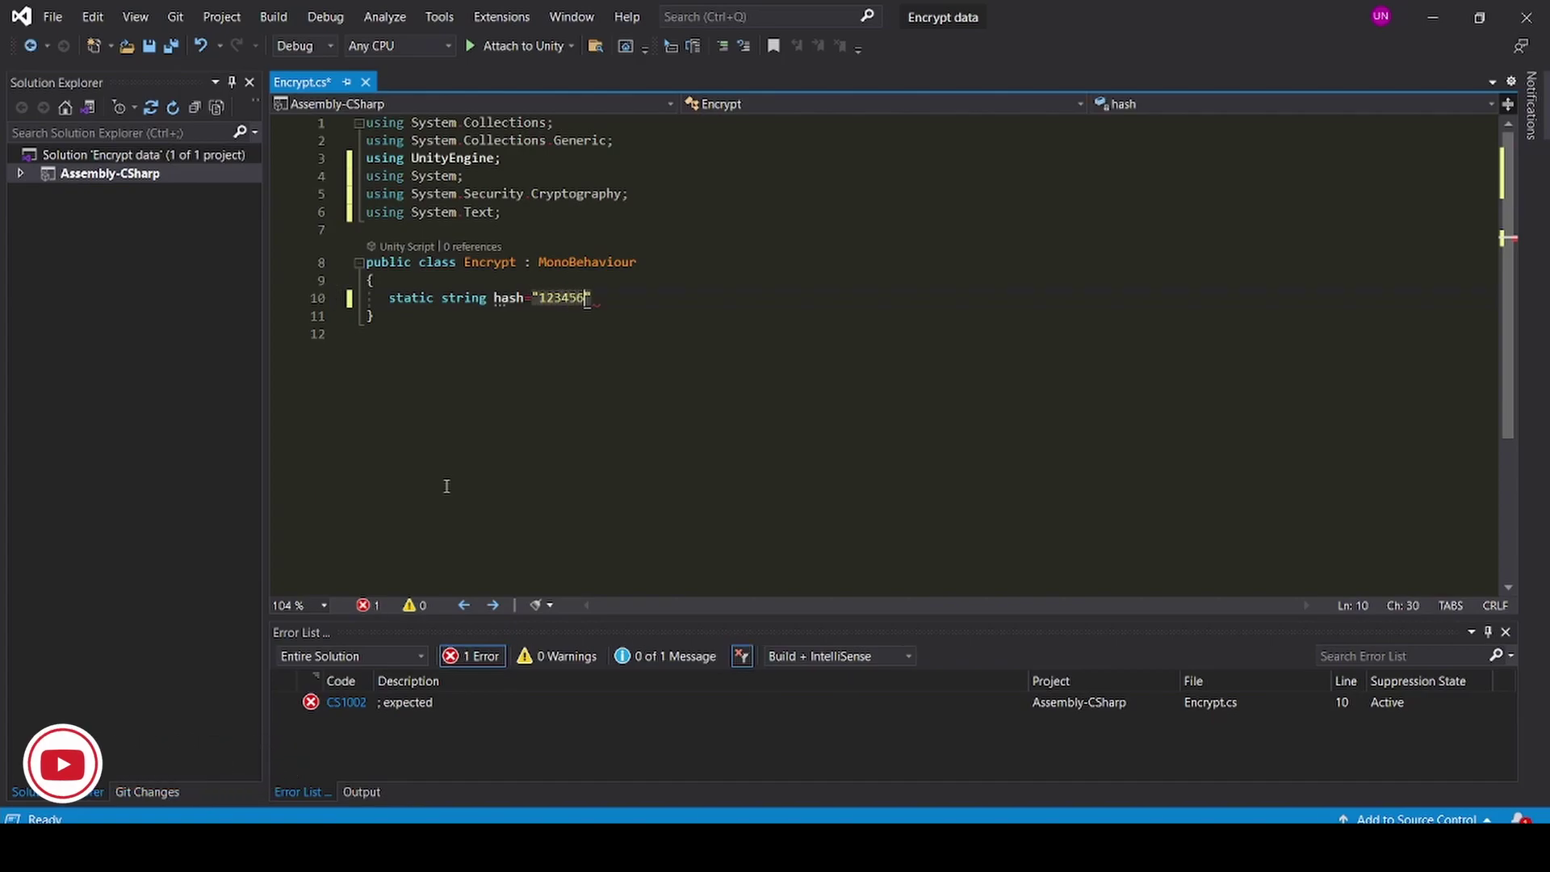
{"action": "key", "text": "Return"}
{"action": "key", "text": "Return"}
{"action": "type", "text": "pu"}
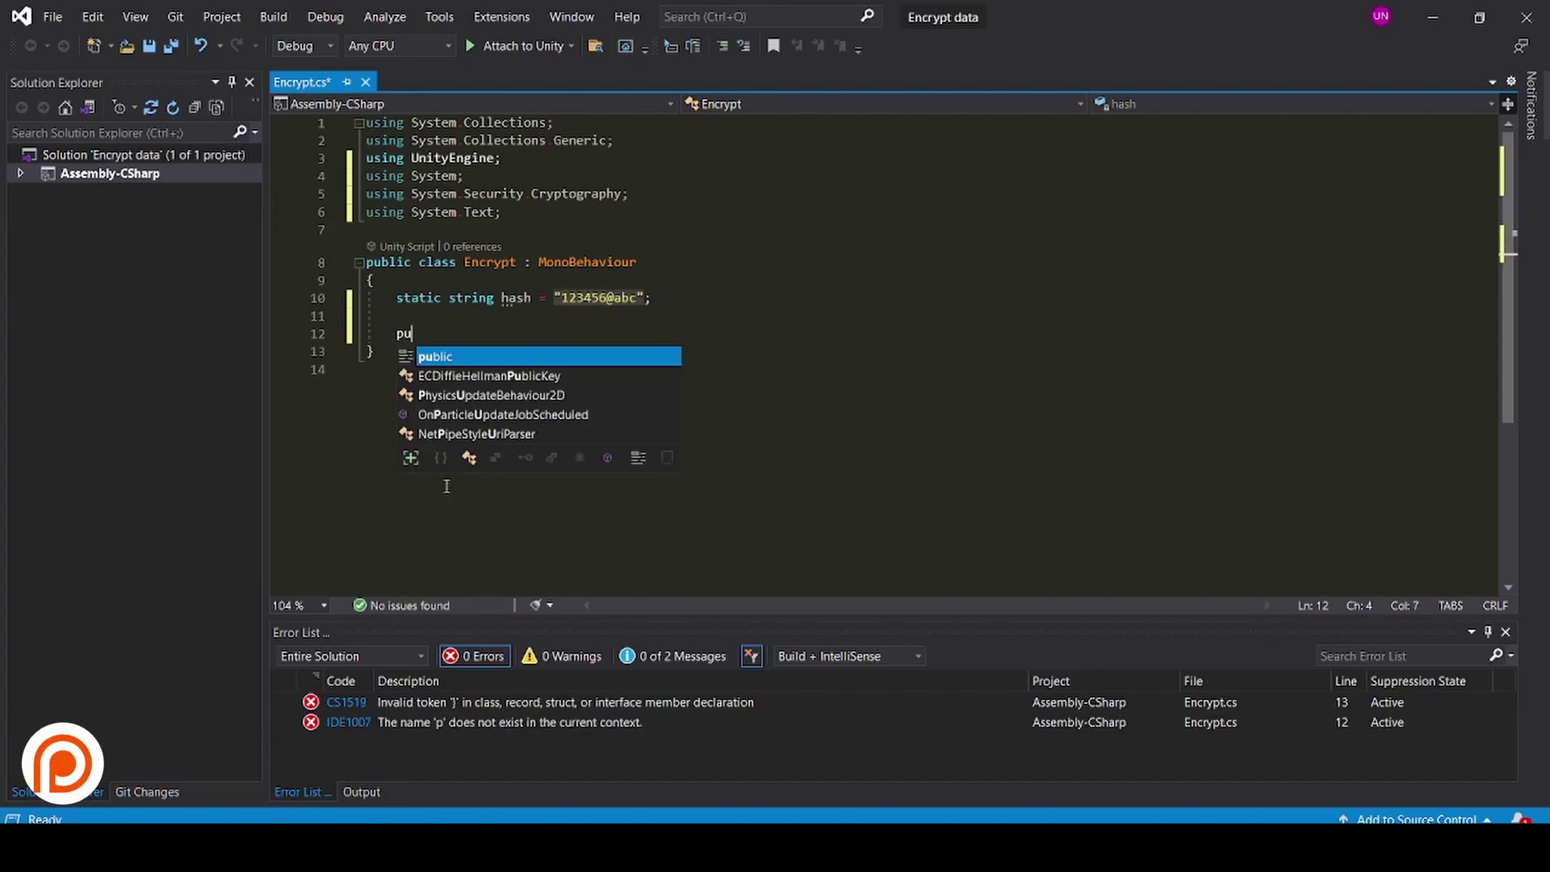
{"action": "type", "text": "blic stat"}
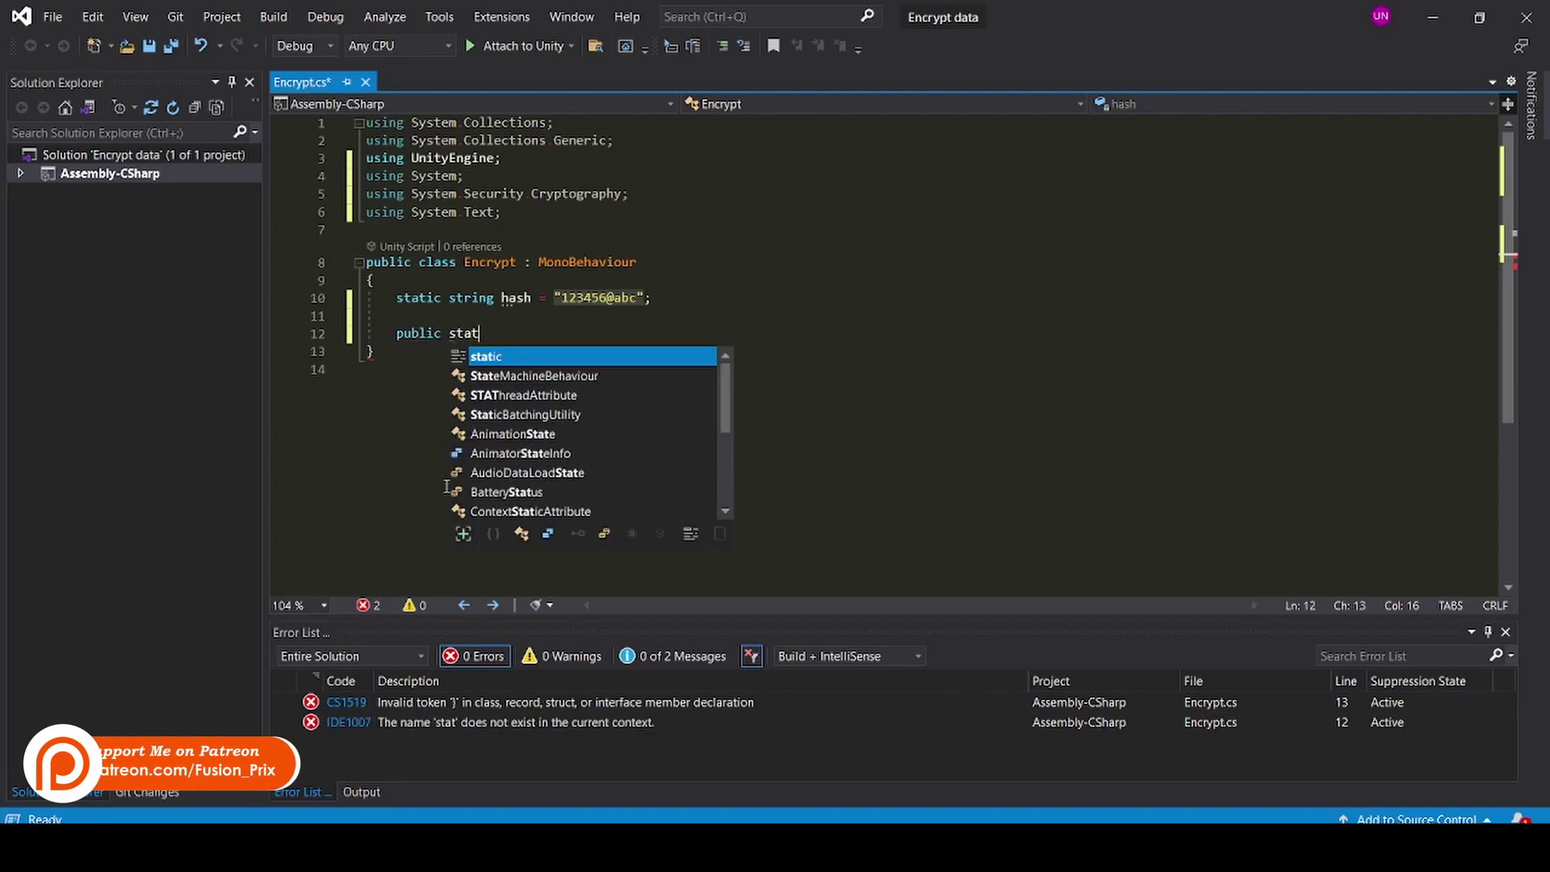
{"action": "type", "text": "ic string Enc"}
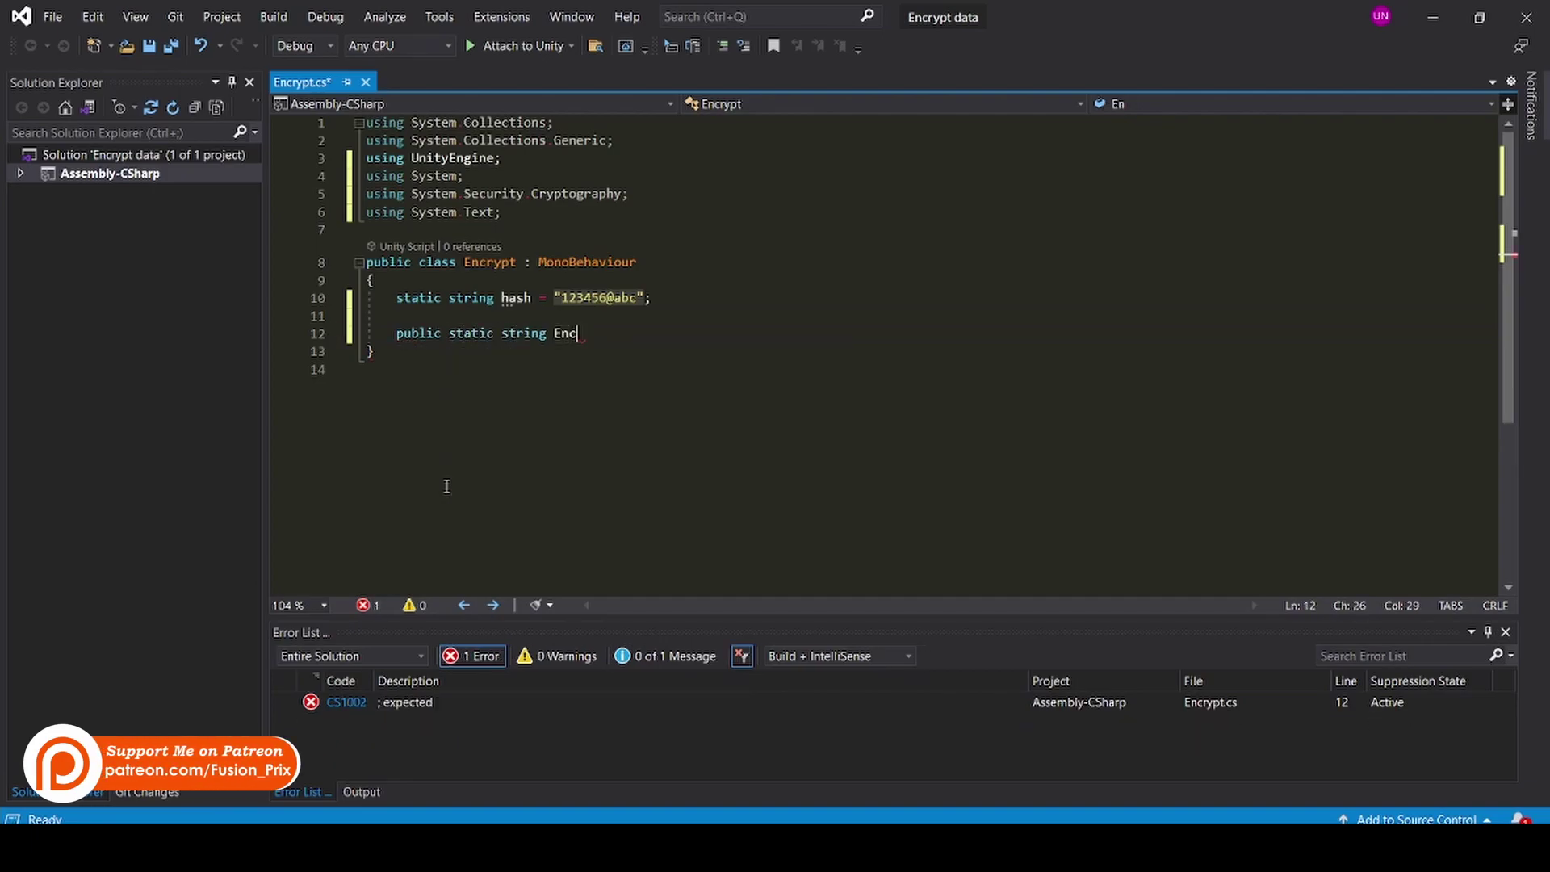
{"action": "type", "text": "rypts("}
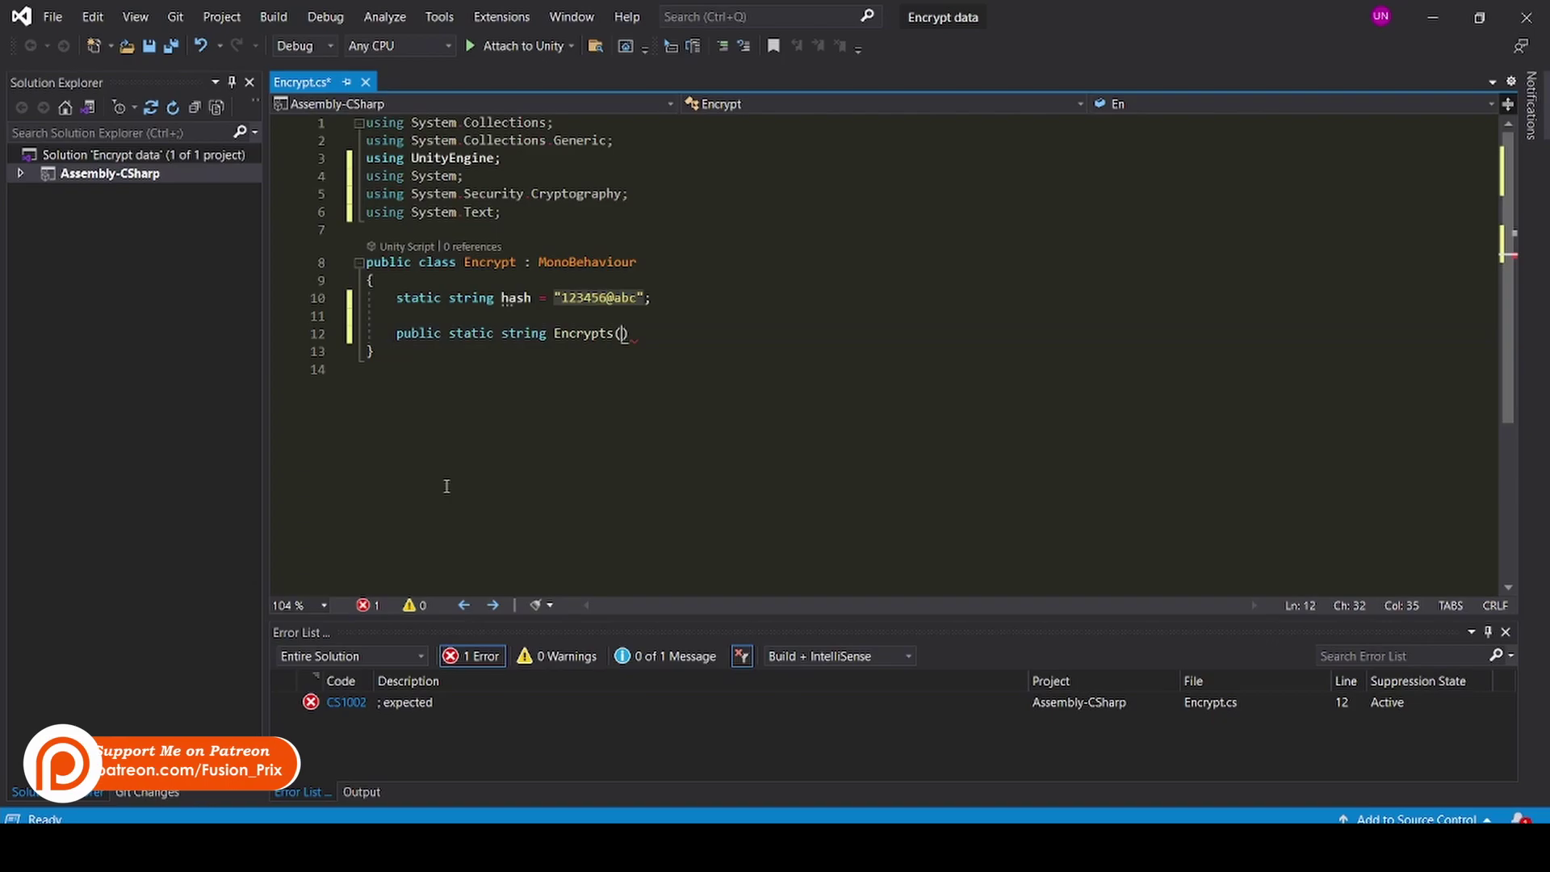
{"action": "type", "text": "string inp"}
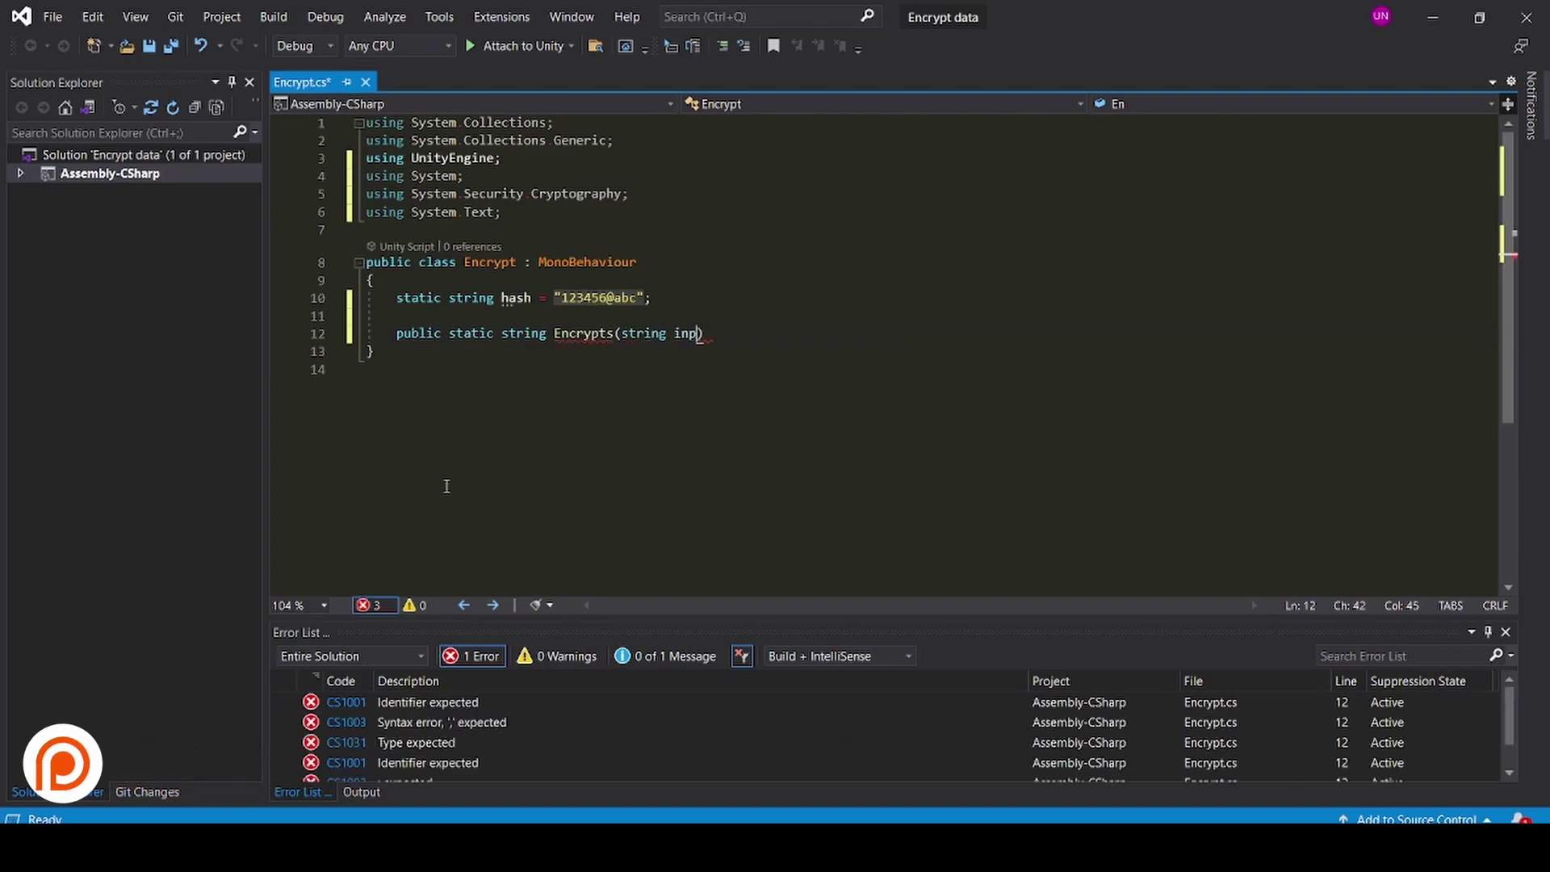
{"action": "type", "text": "ut"}
- Convert input to a UTF8 byte array and open a using block for MD5CryptoServiceProvider md5
{"action": "key", "text": "Return"}
{"action": "type", "text": "{"}
{"action": "key", "text": "Return"}
{"action": "type", "text": "byte["}
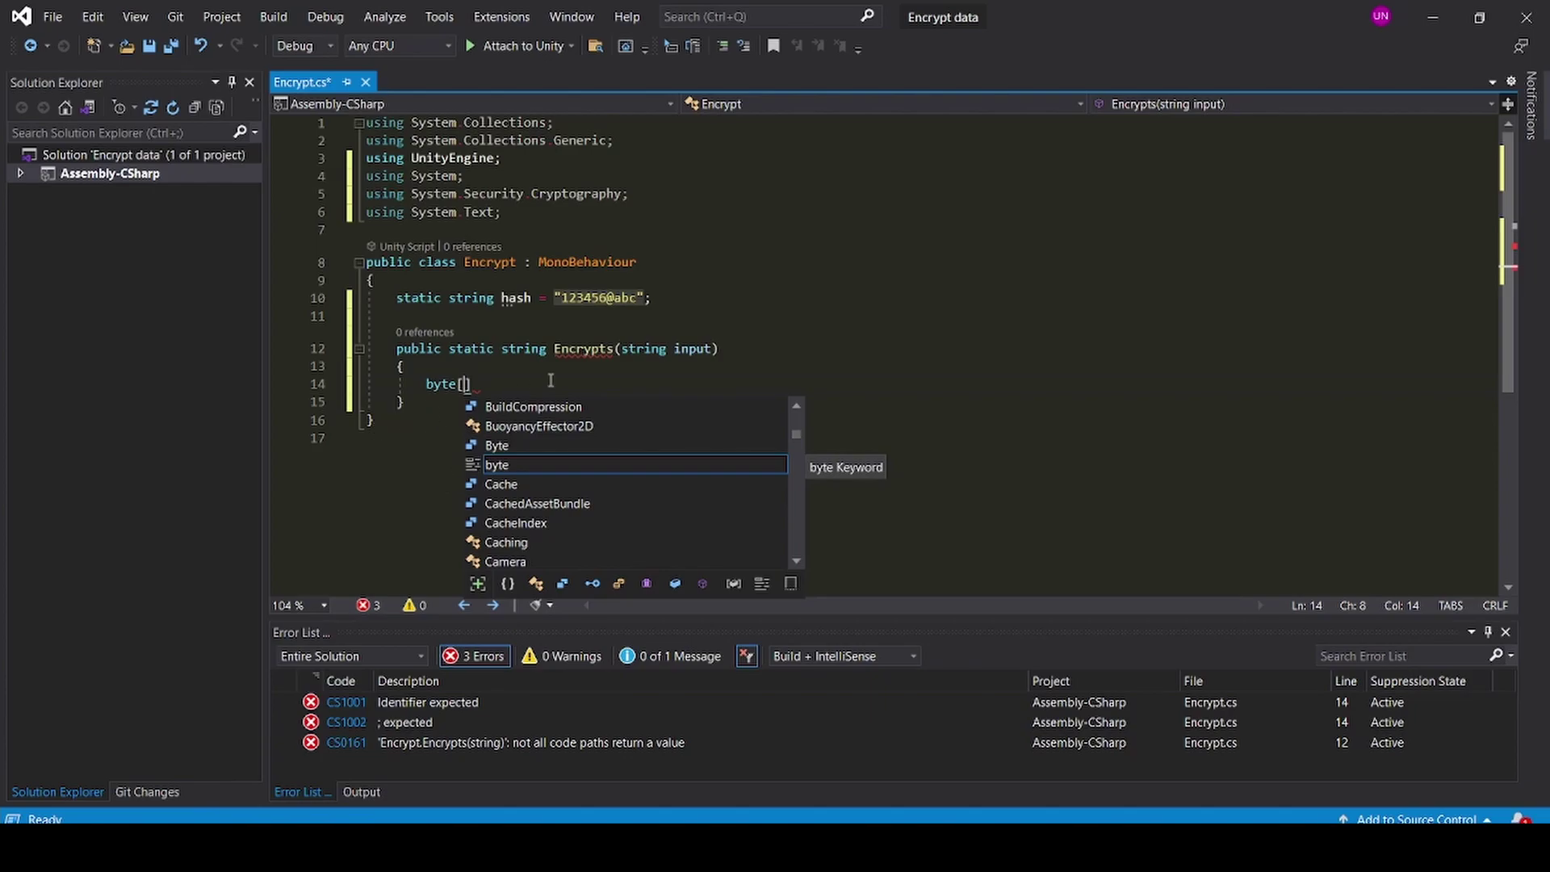
{"action": "type", "text": "]d"}
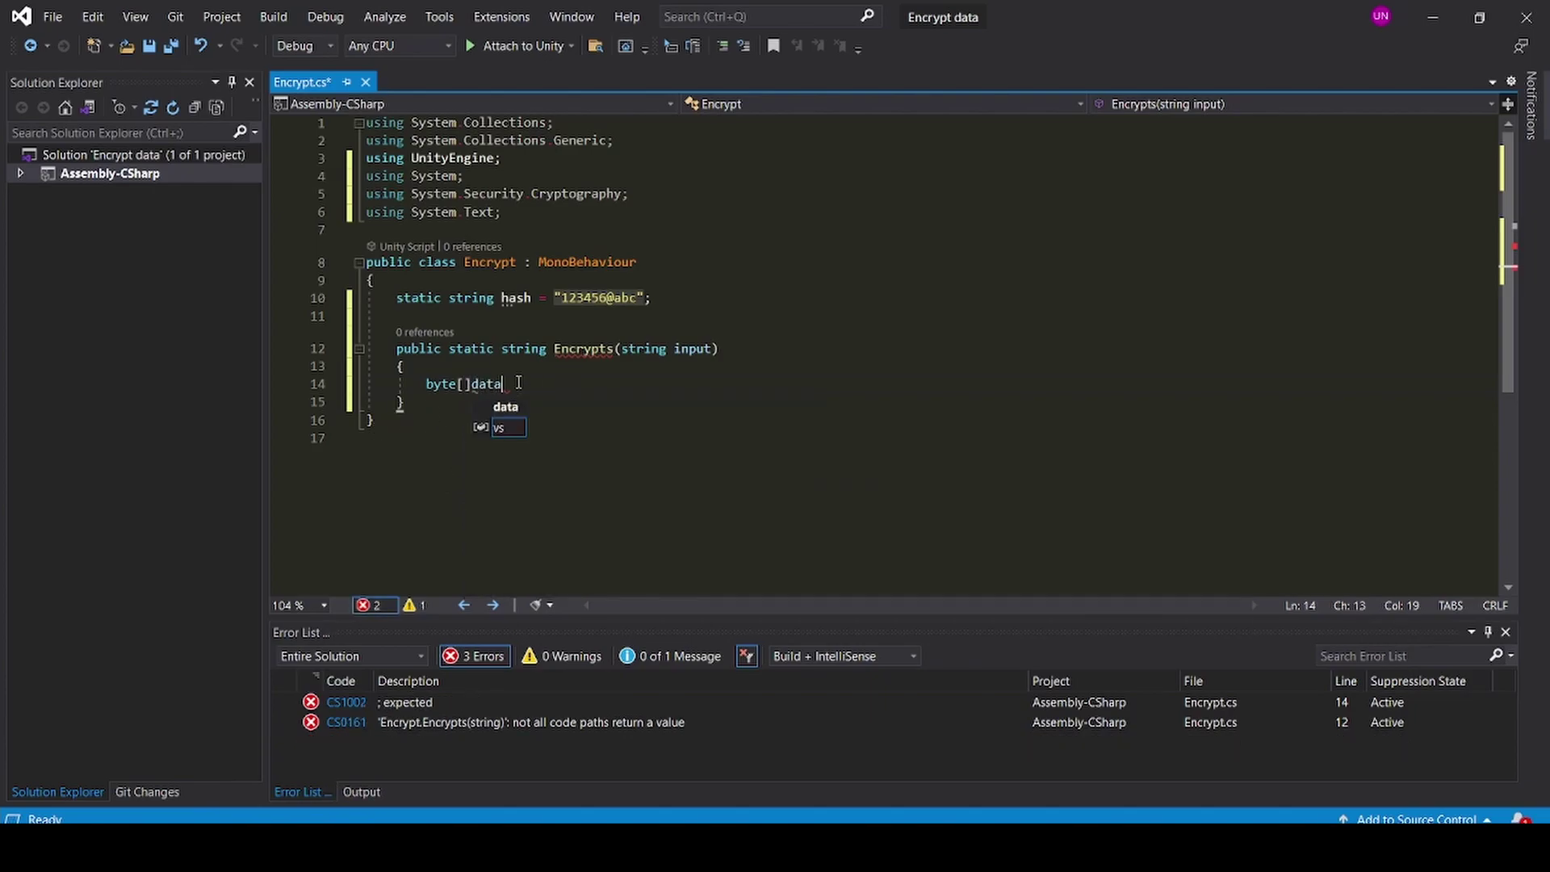
{"action": "type", "text": "ata= "}
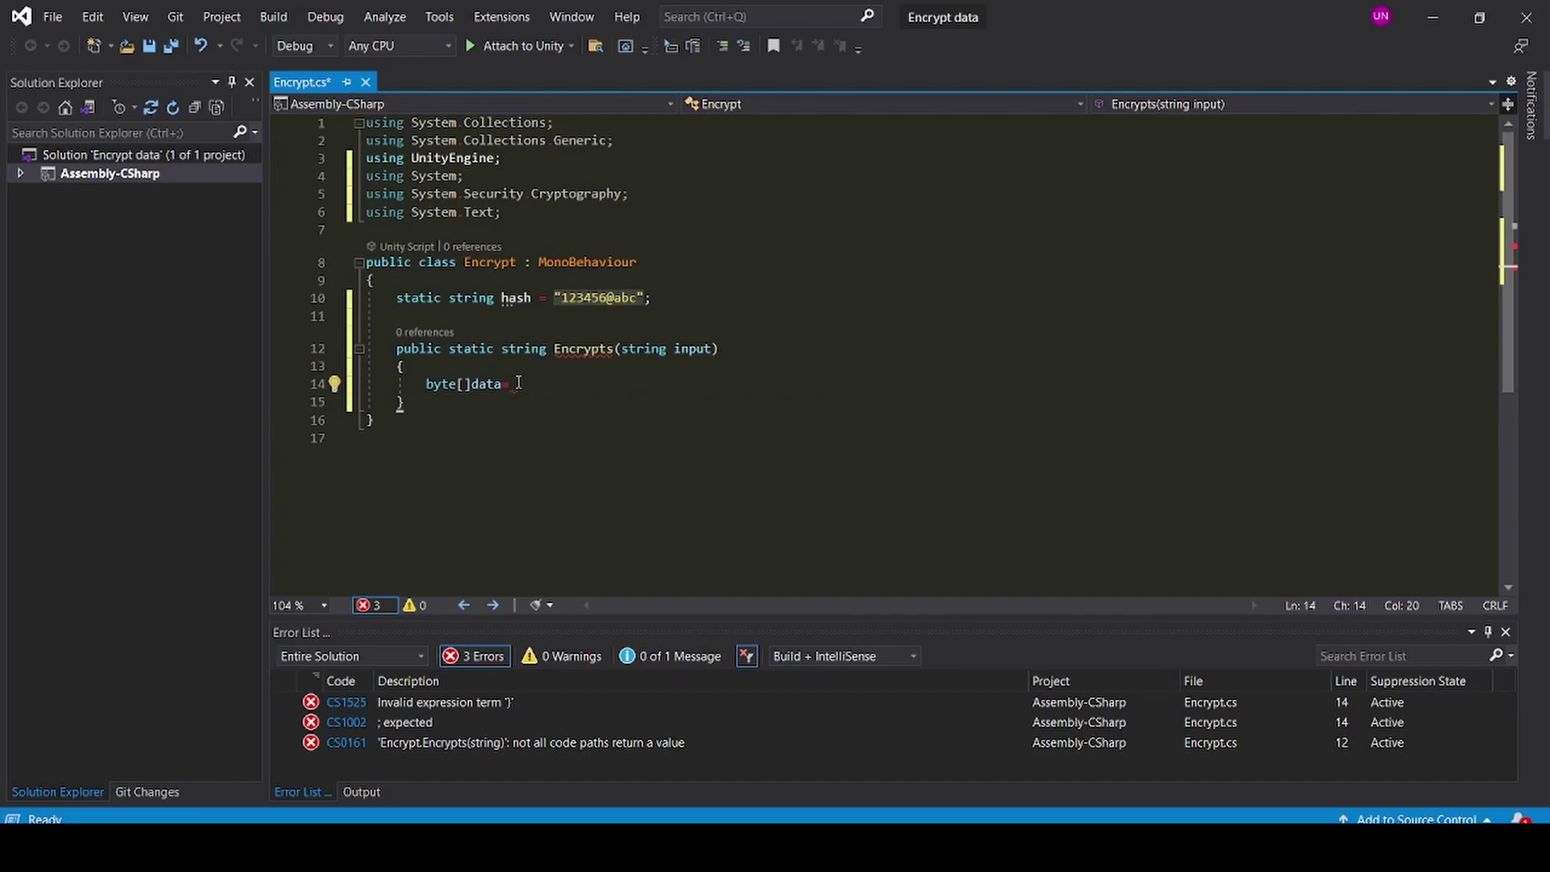
{"action": "type", "text": "uTF"}
{"action": "key", "text": "Tab"}
{"action": "type", "text": "."}
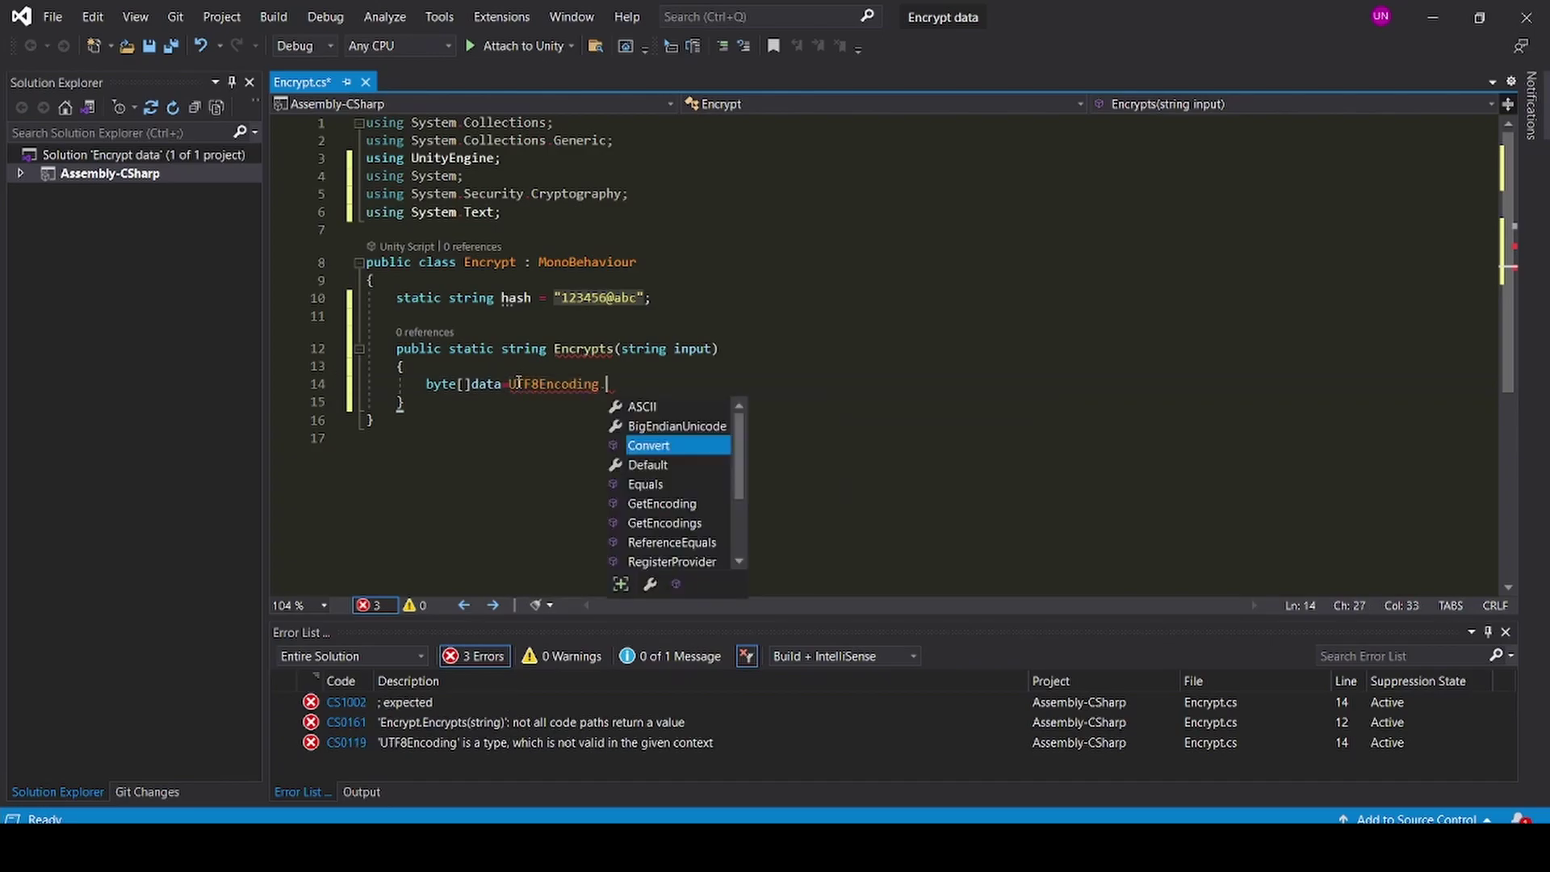
{"action": "type", "text": "utf"}
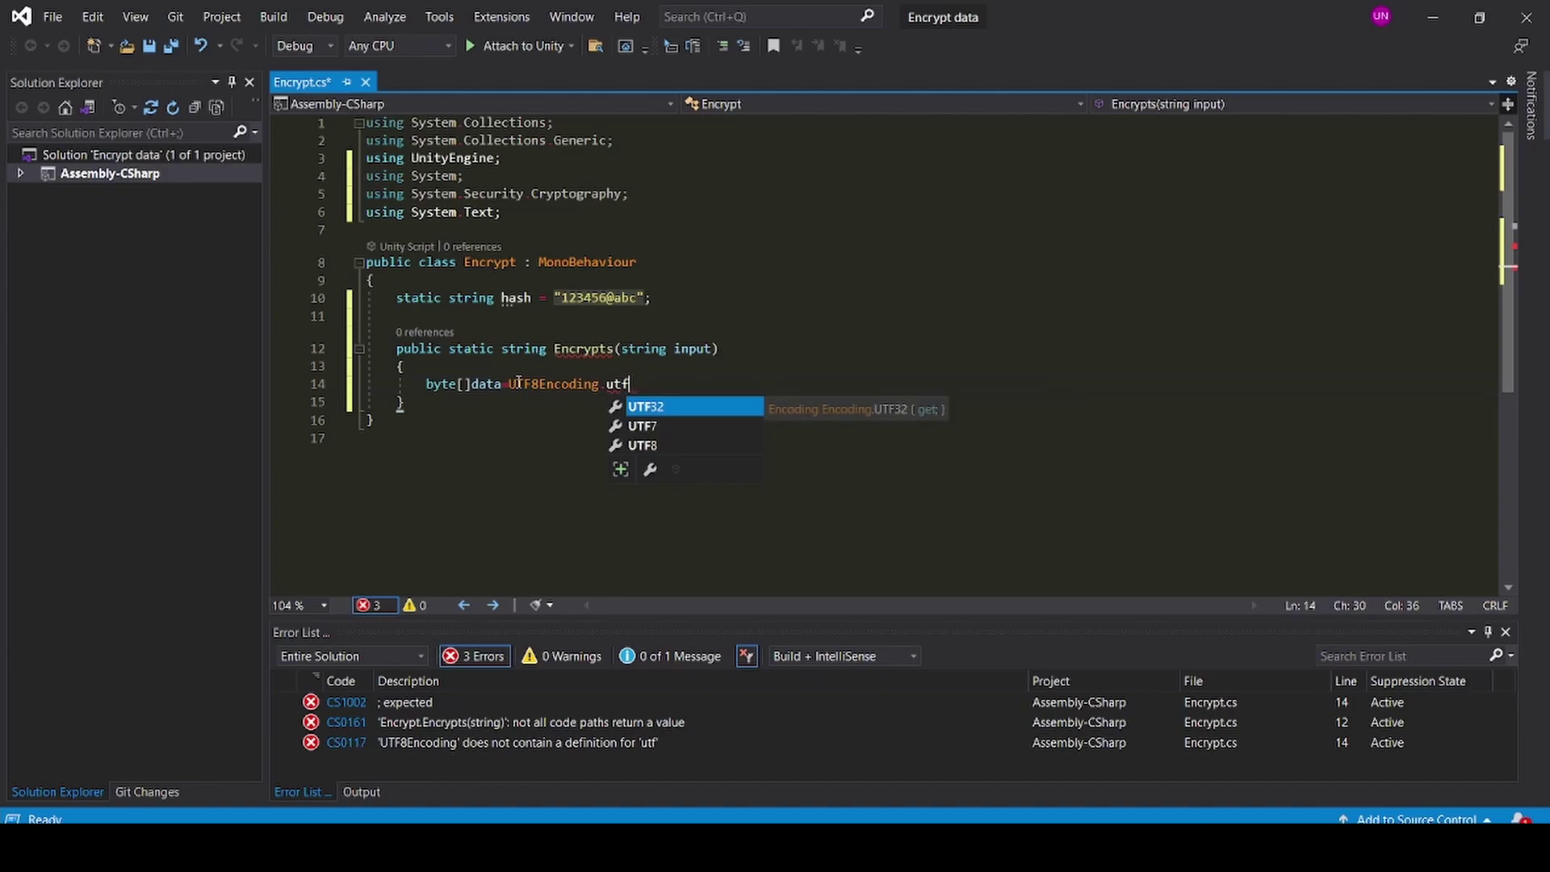
{"action": "type", "text": "8.getb"}
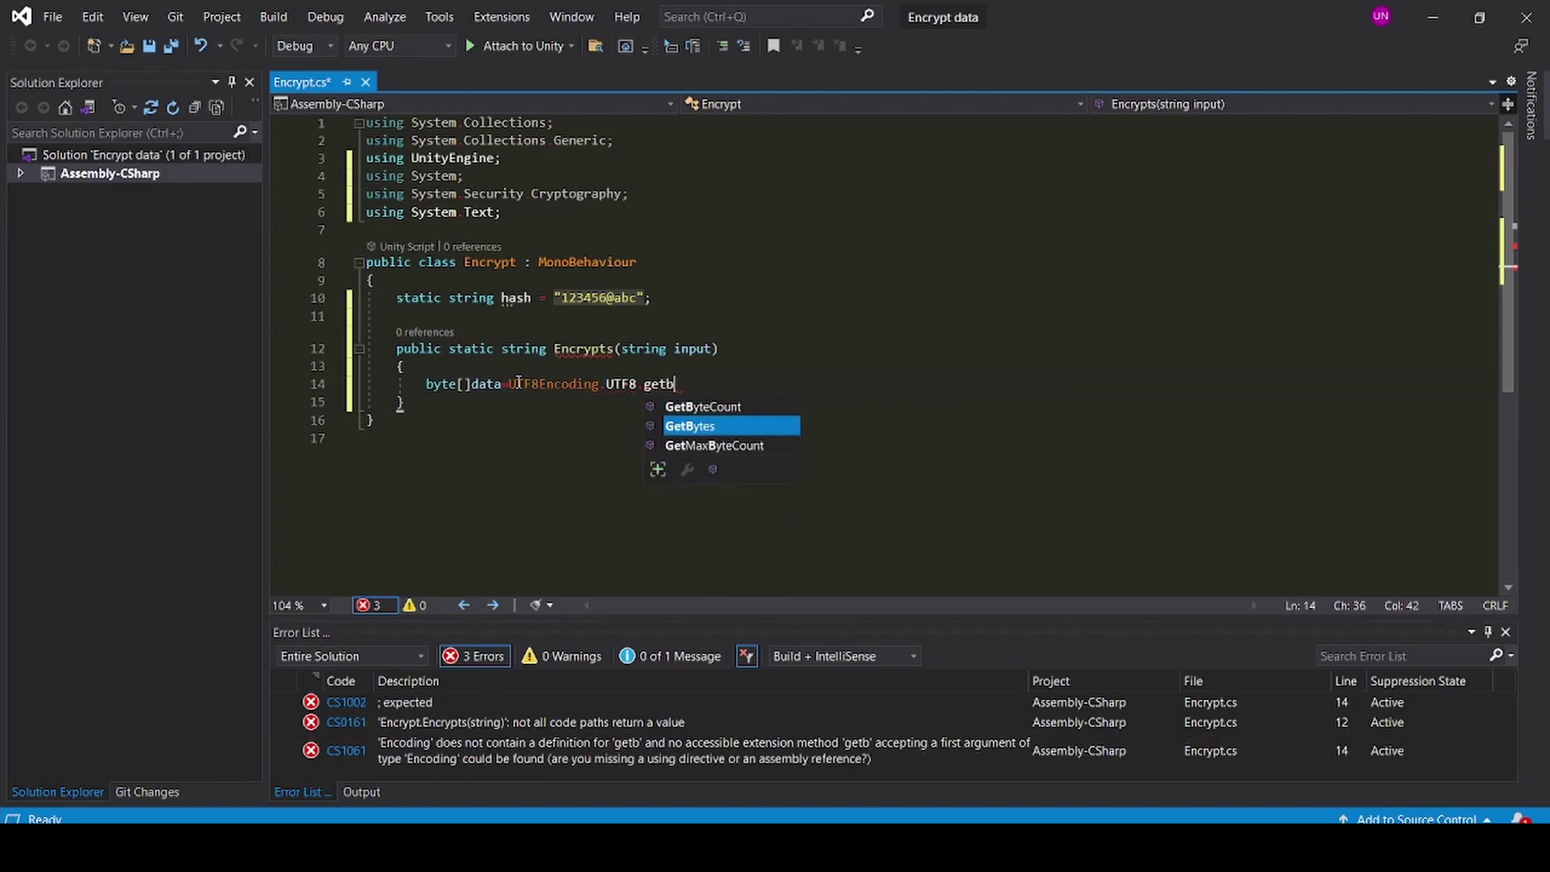
{"action": "key", "text": "Tab"}
{"action": "type", "text": "("}
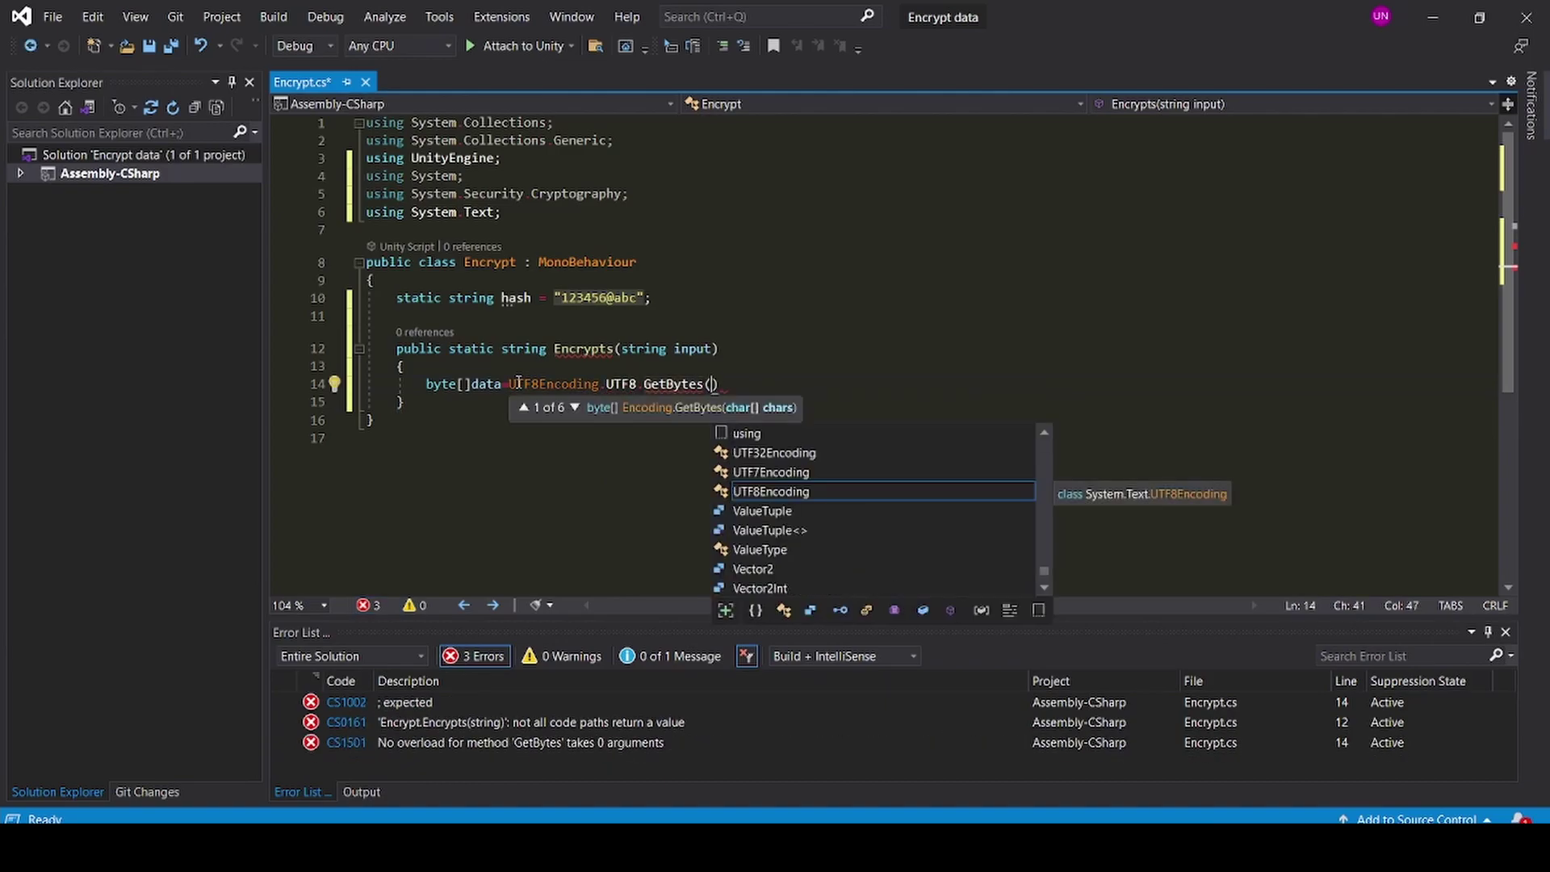
{"action": "type", "text": "input);"}
{"action": "key", "text": "Return"}
{"action": "type", "text": "using("}
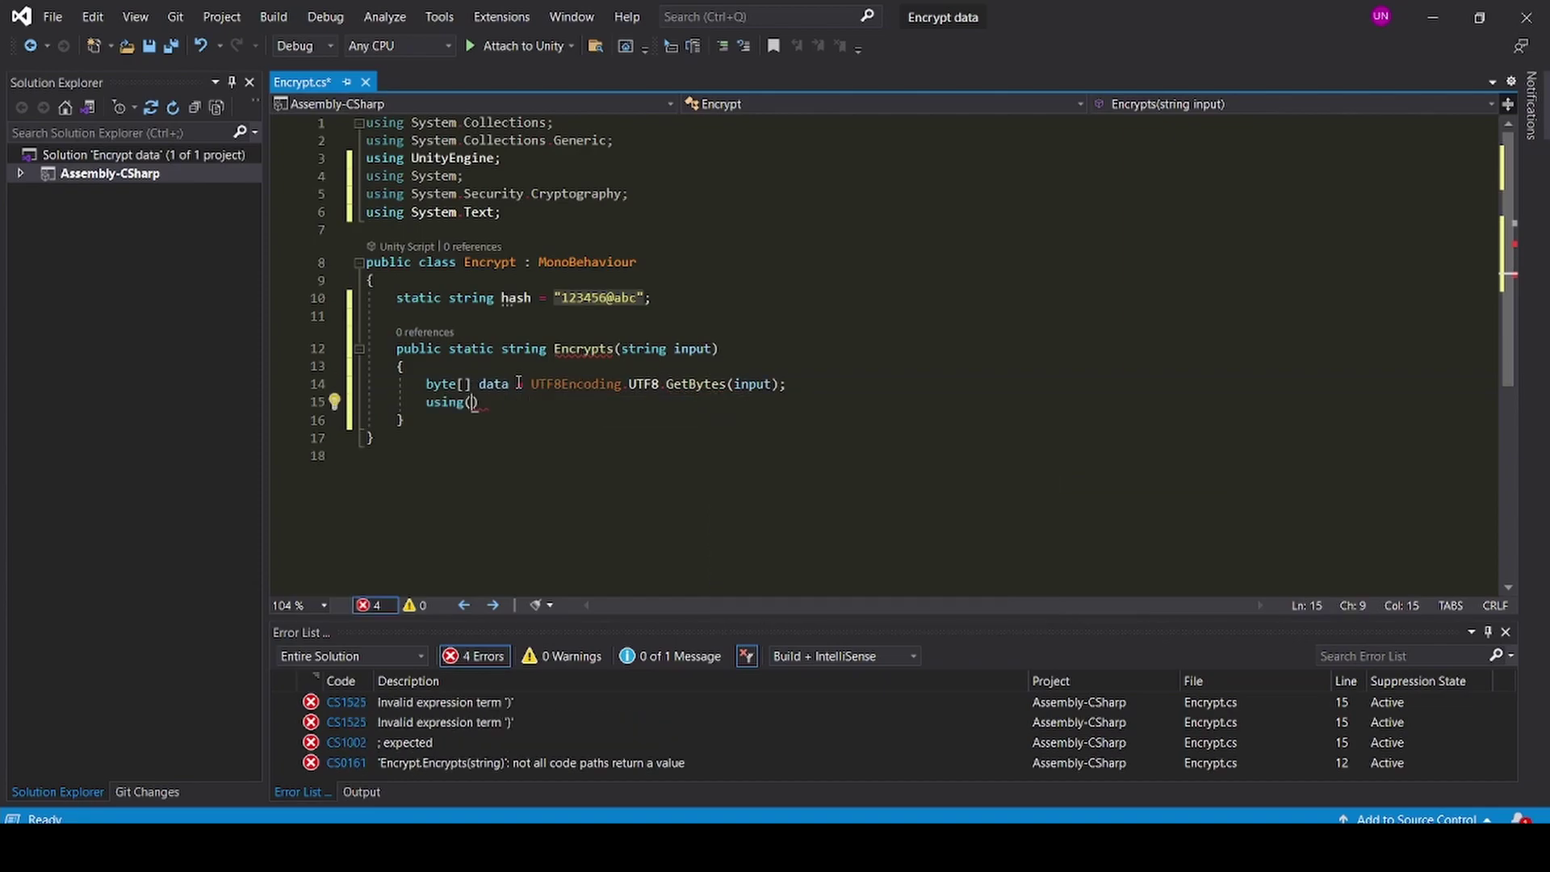
{"action": "type", "text": "md"}
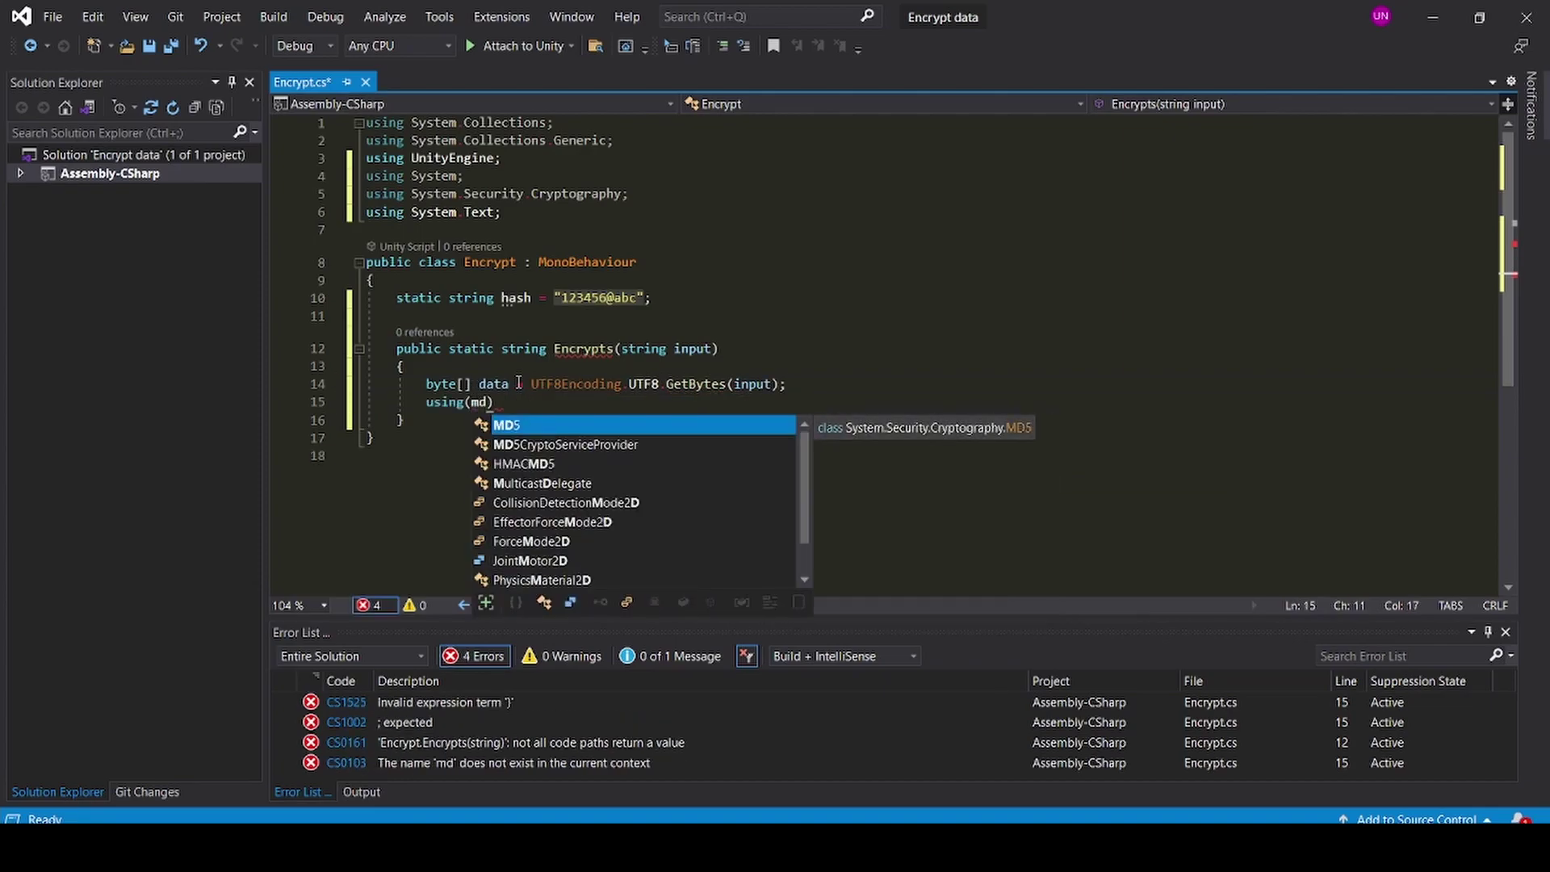
{"action": "type", "text": "5"}
{"action": "key", "text": "Down"}
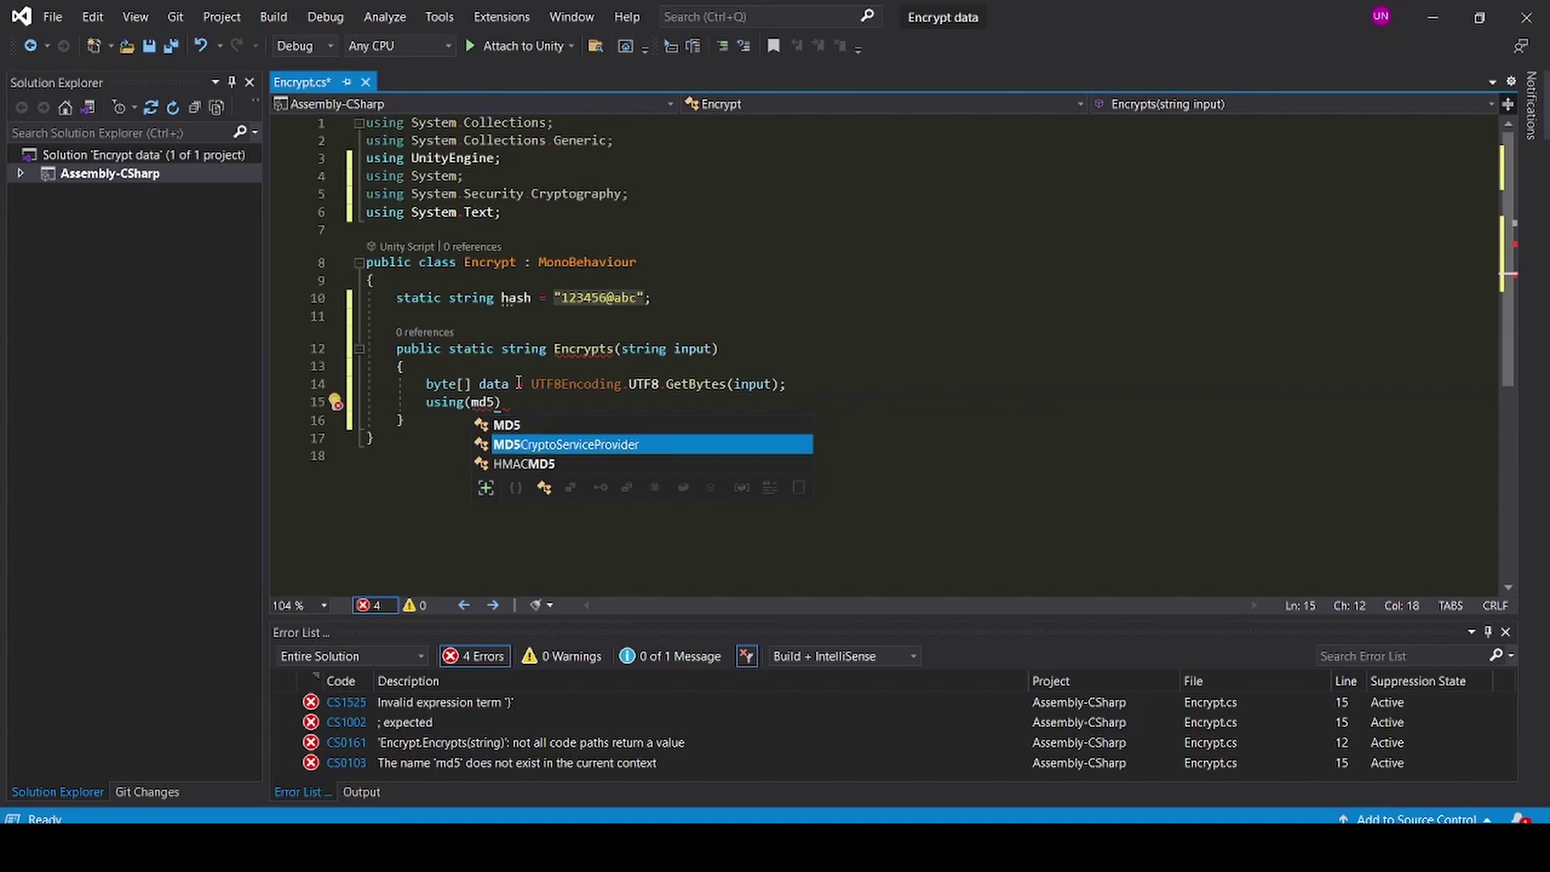
{"action": "key", "text": "Tab"}
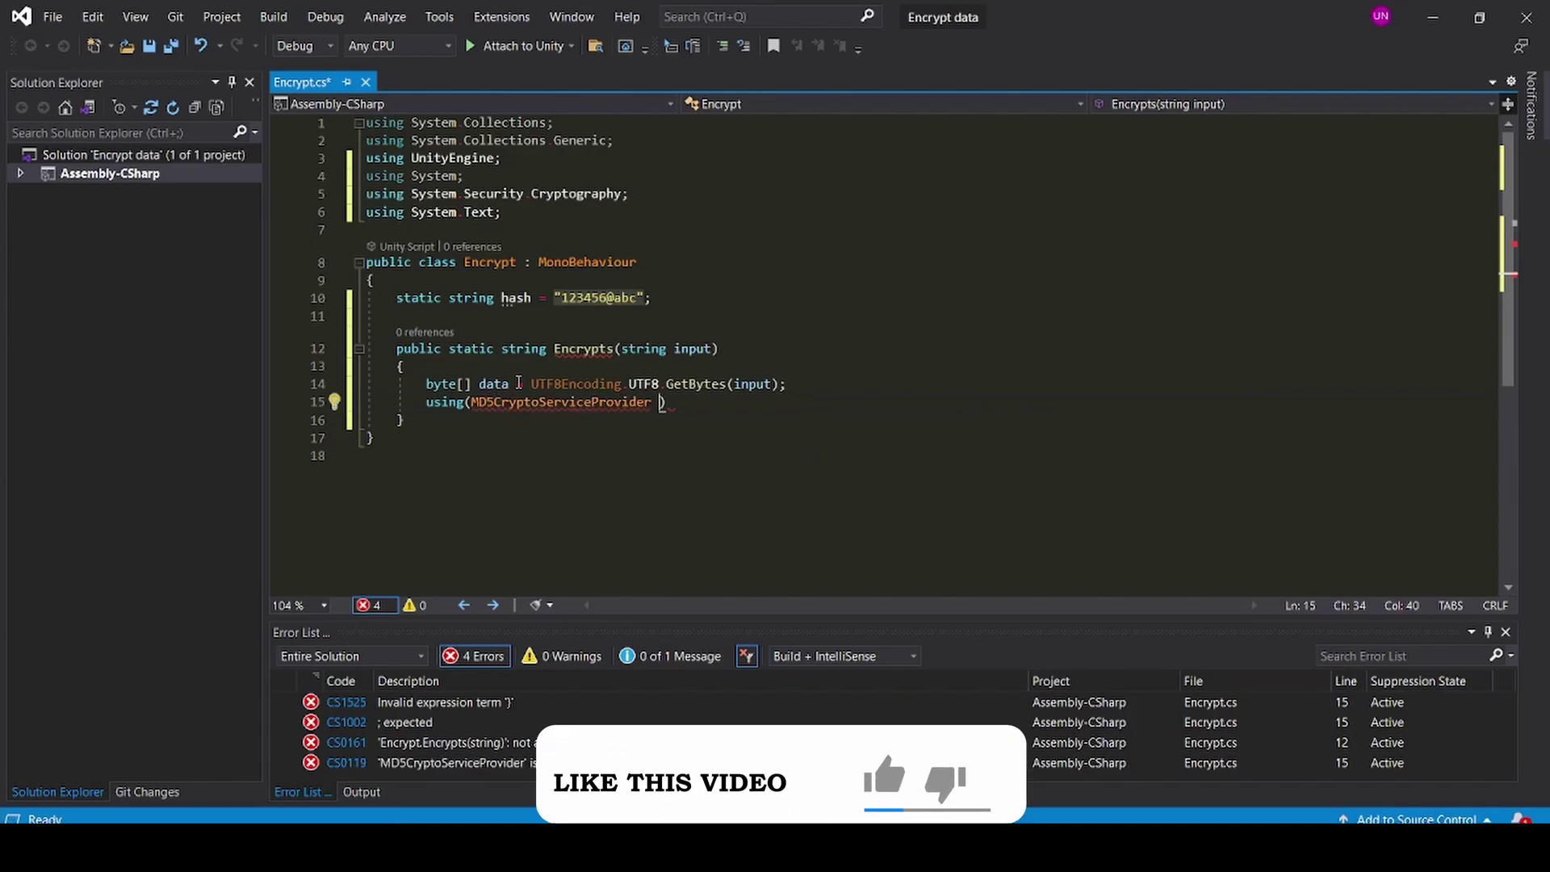
{"action": "type", "text": "md5="}
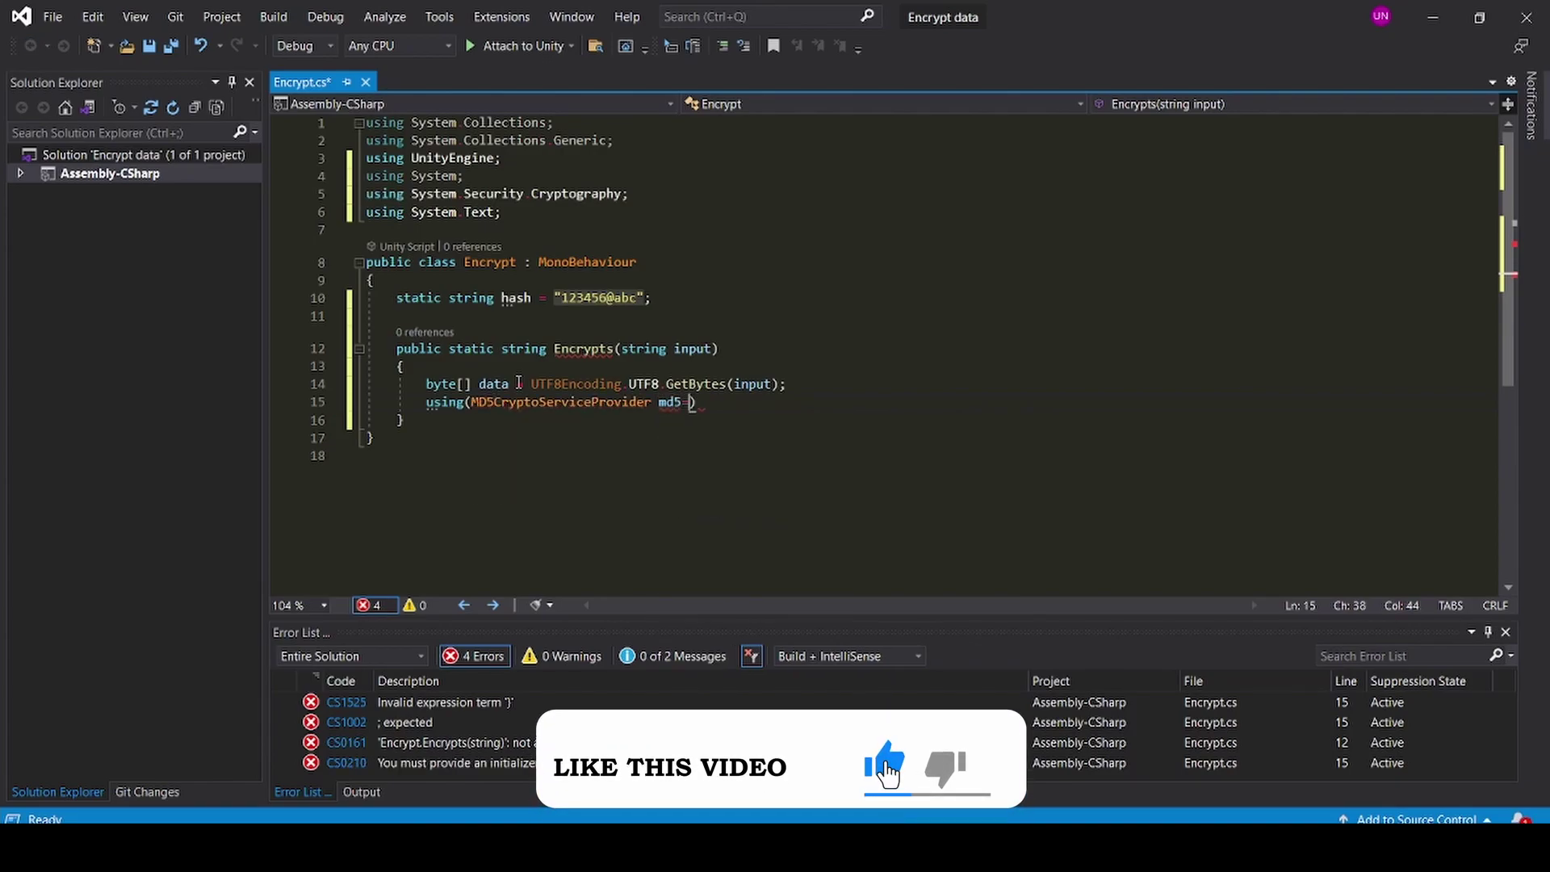
{"action": "type", "text": "new "}
{"action": "type", "text": "md"}
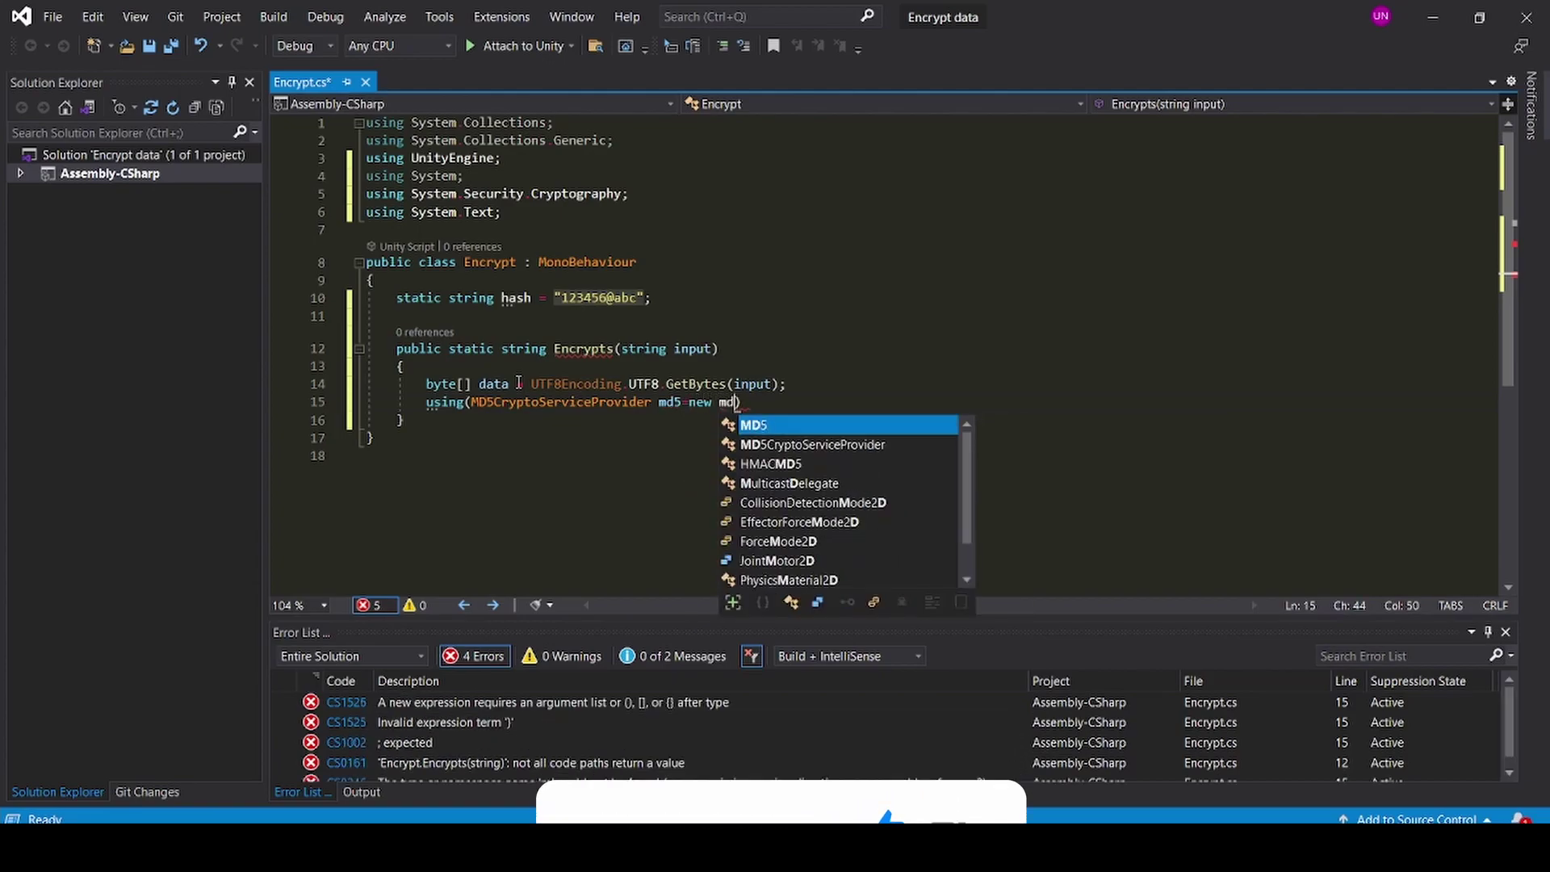
{"action": "type", "text": "5CryptoServiceProvider("}
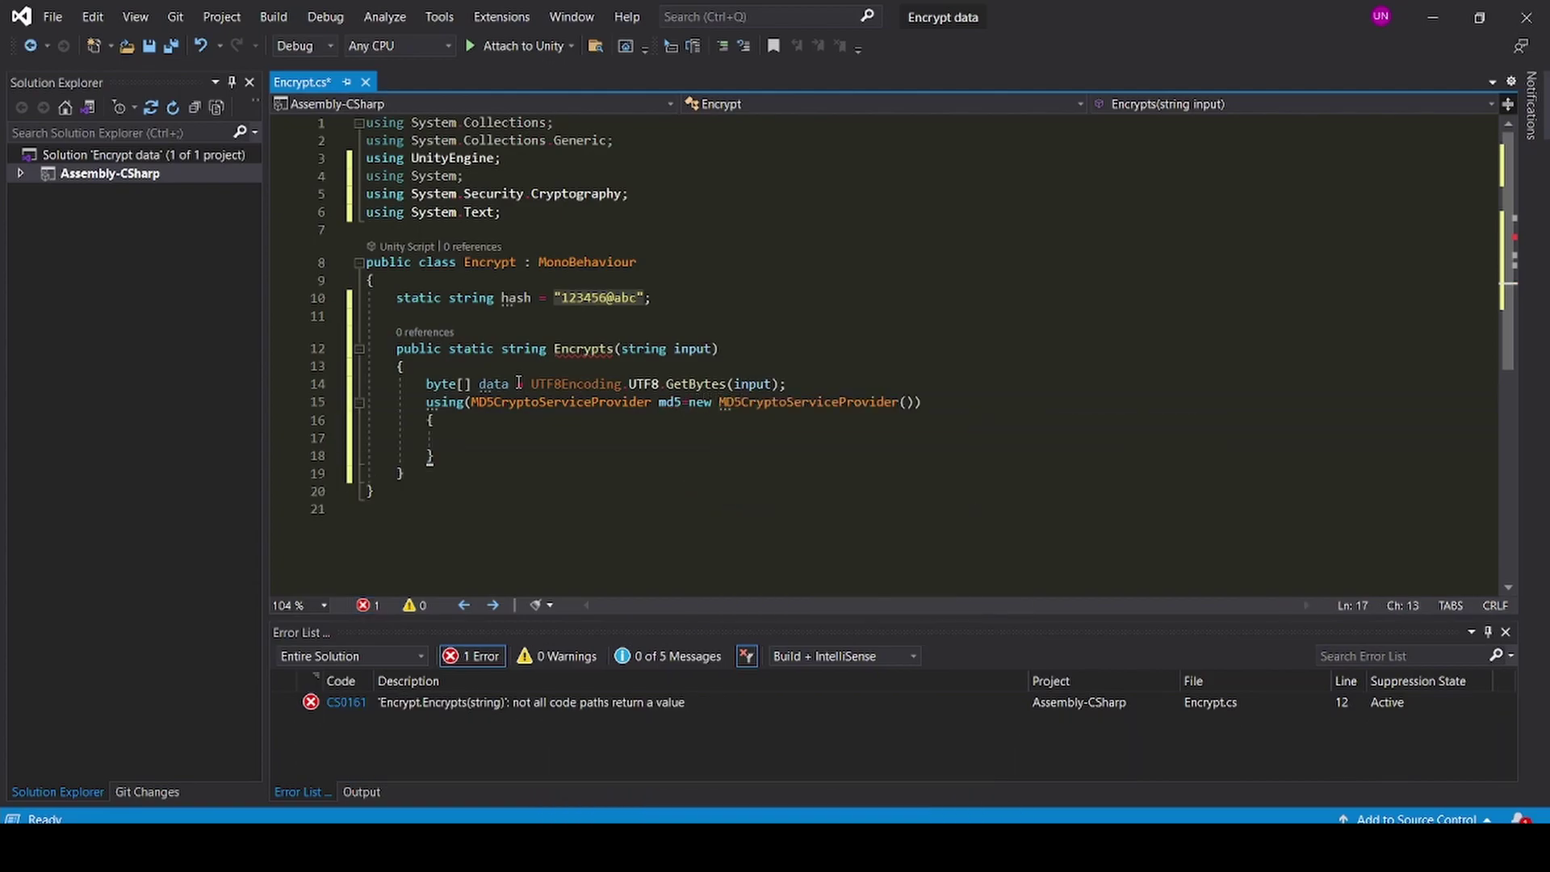
{"action": "type", "text": "byte[]"}
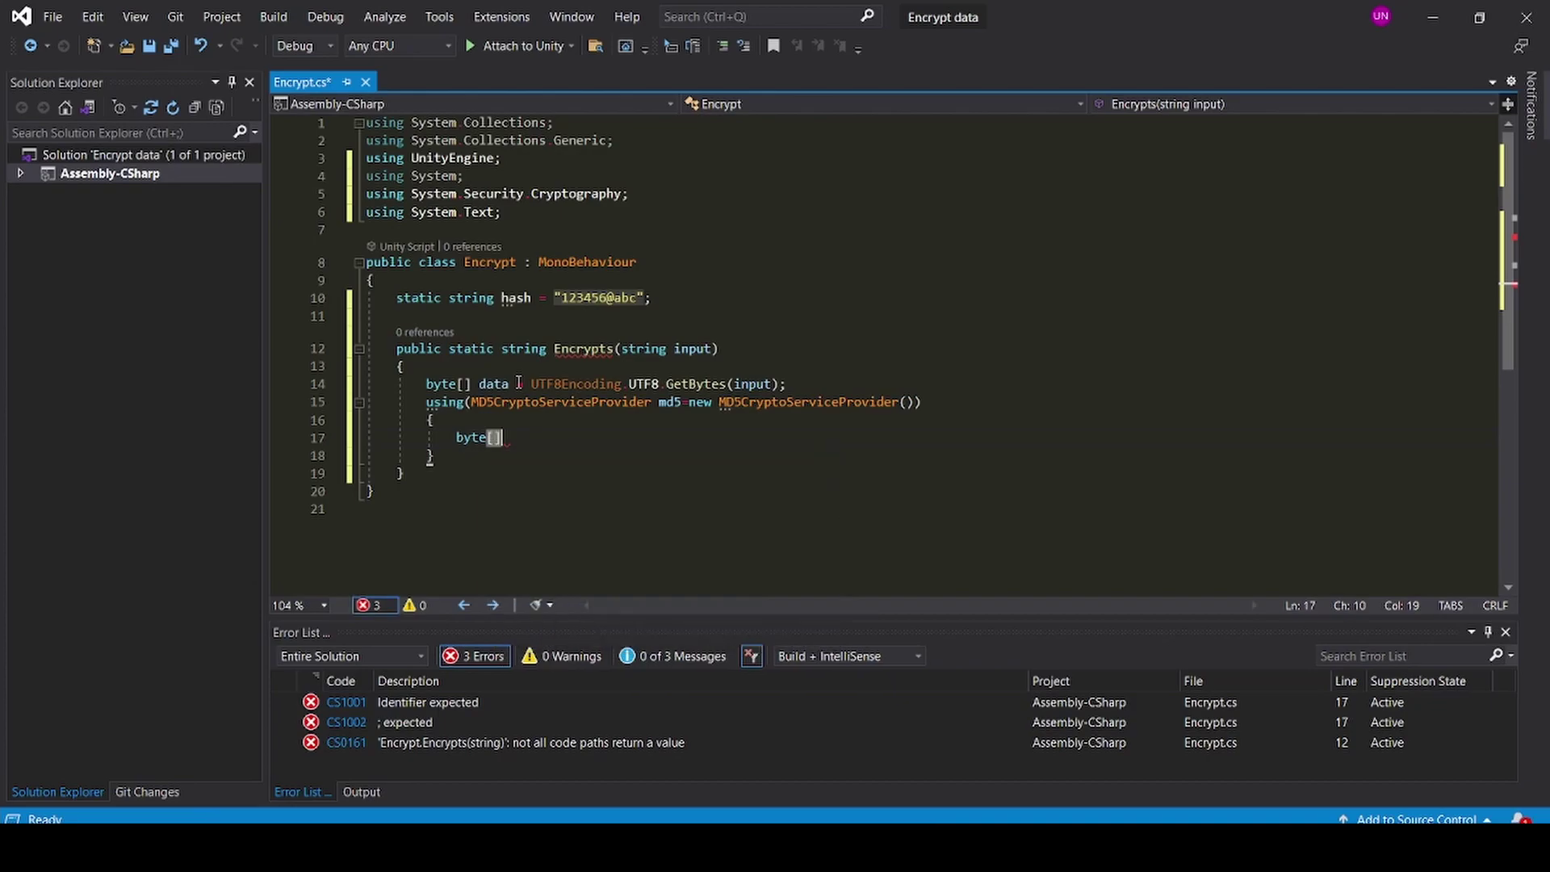
{"action": "type", "text": "y md"}
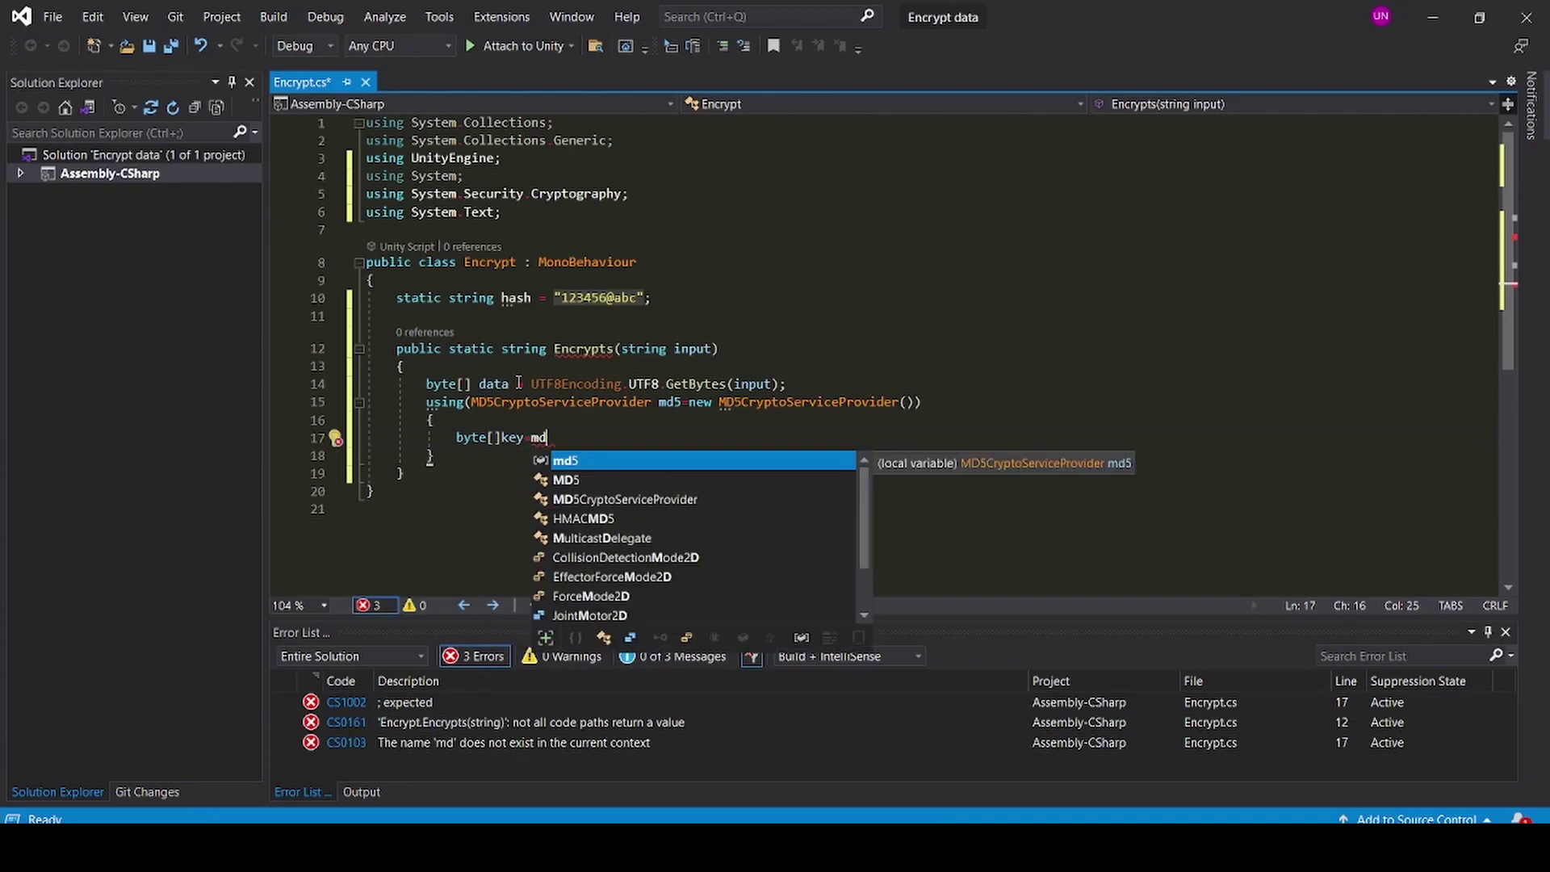
{"action": "type", "text": "5.com"}
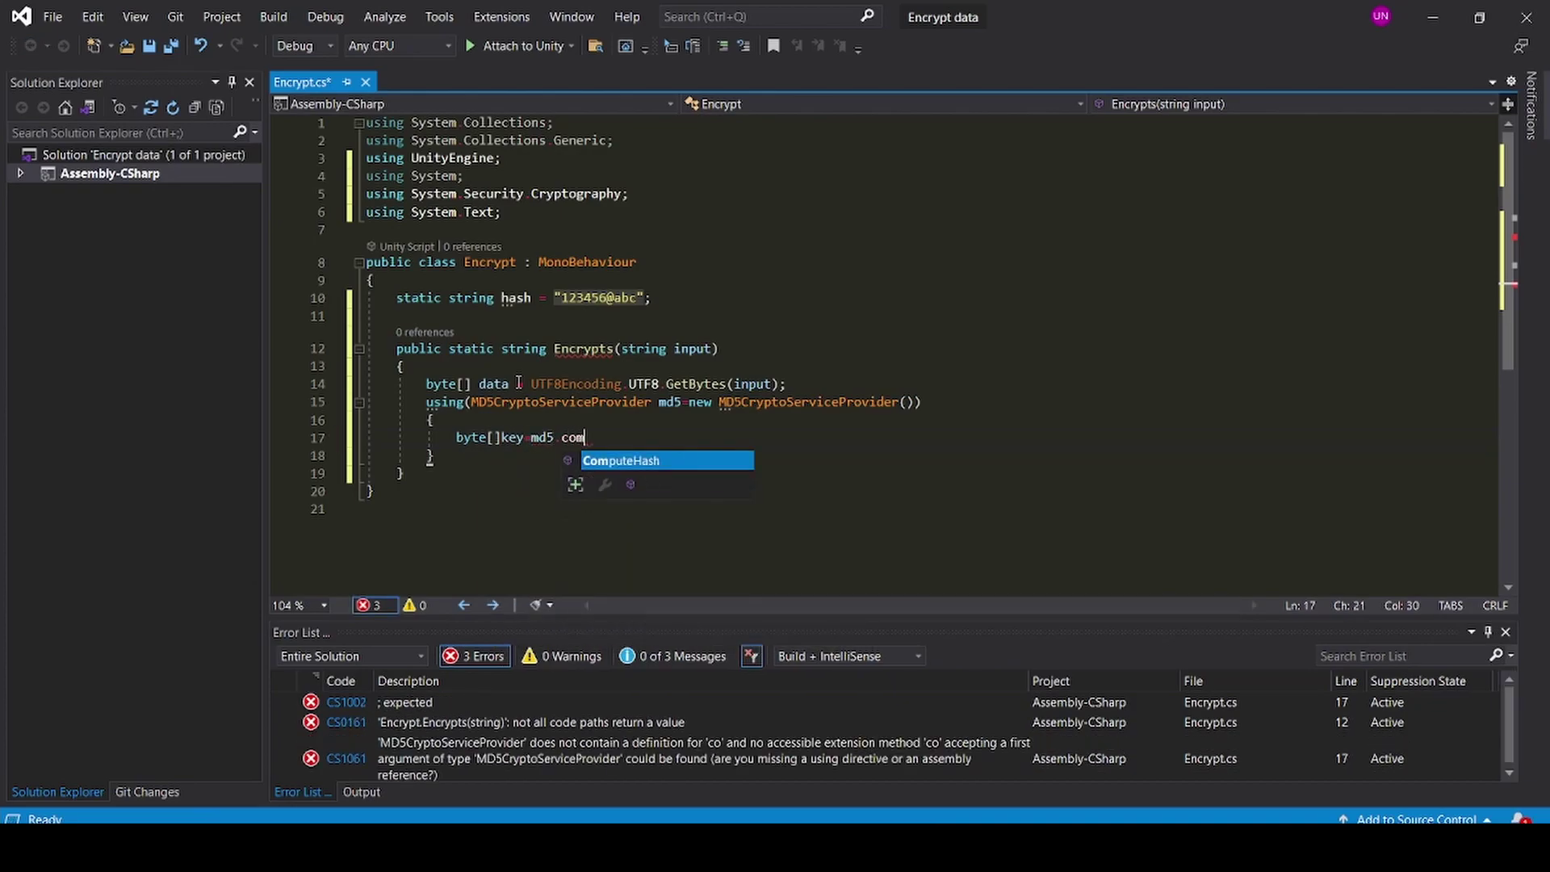
{"action": "type", "text": "pu"}
- Set key to md5.ComputeHash of hash and open a TripleDESCryptoServiceProvider using block
{"action": "key", "text": "Tab"}
{"action": "type", "text": "("}
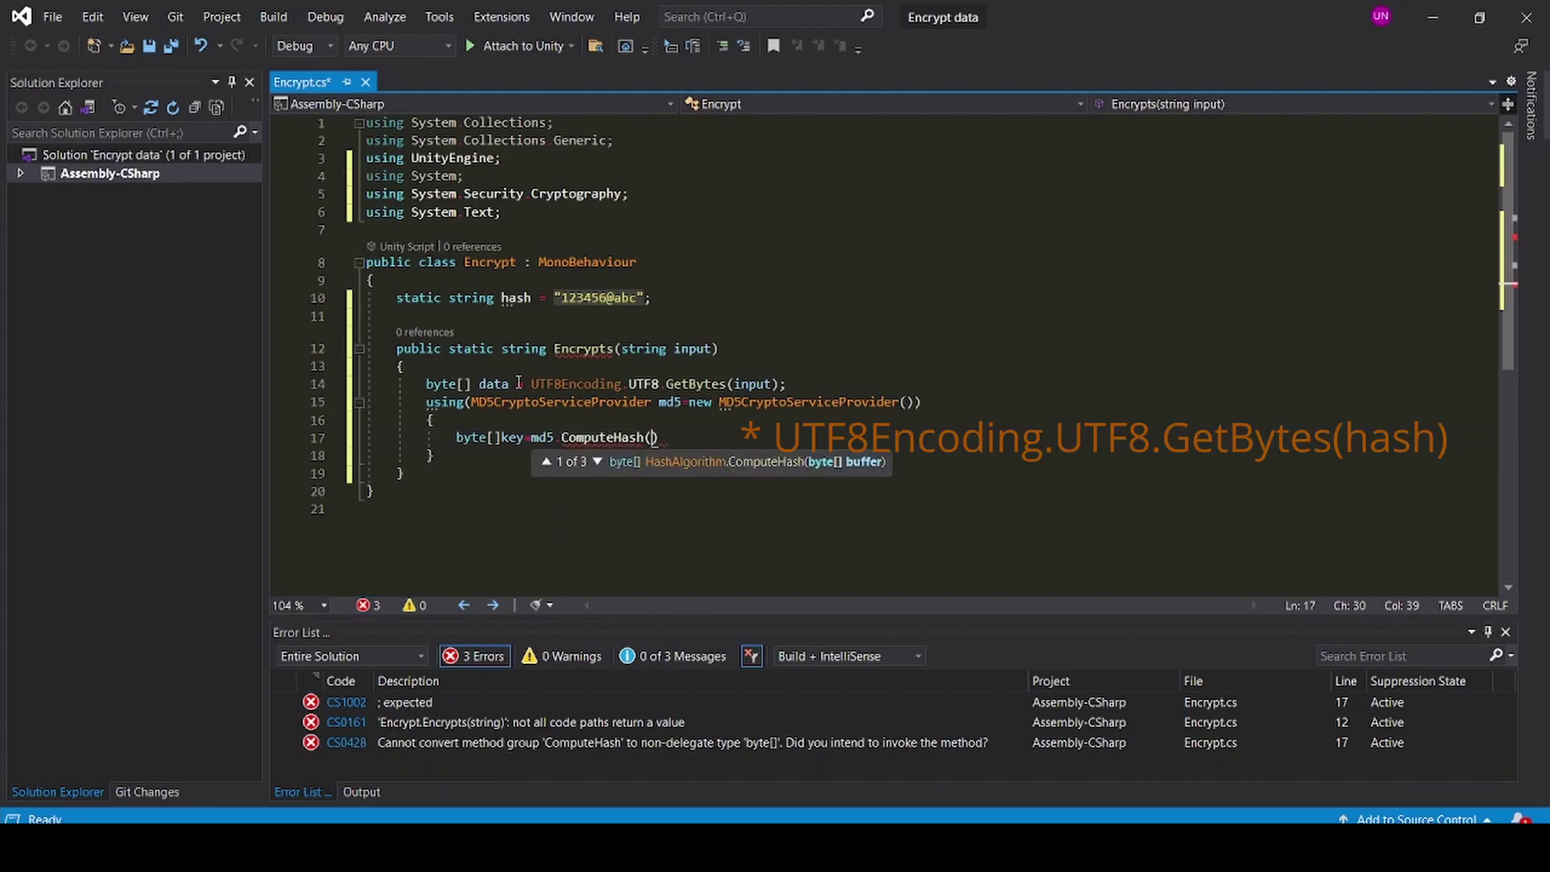
{"action": "type", "text": "hash)"}
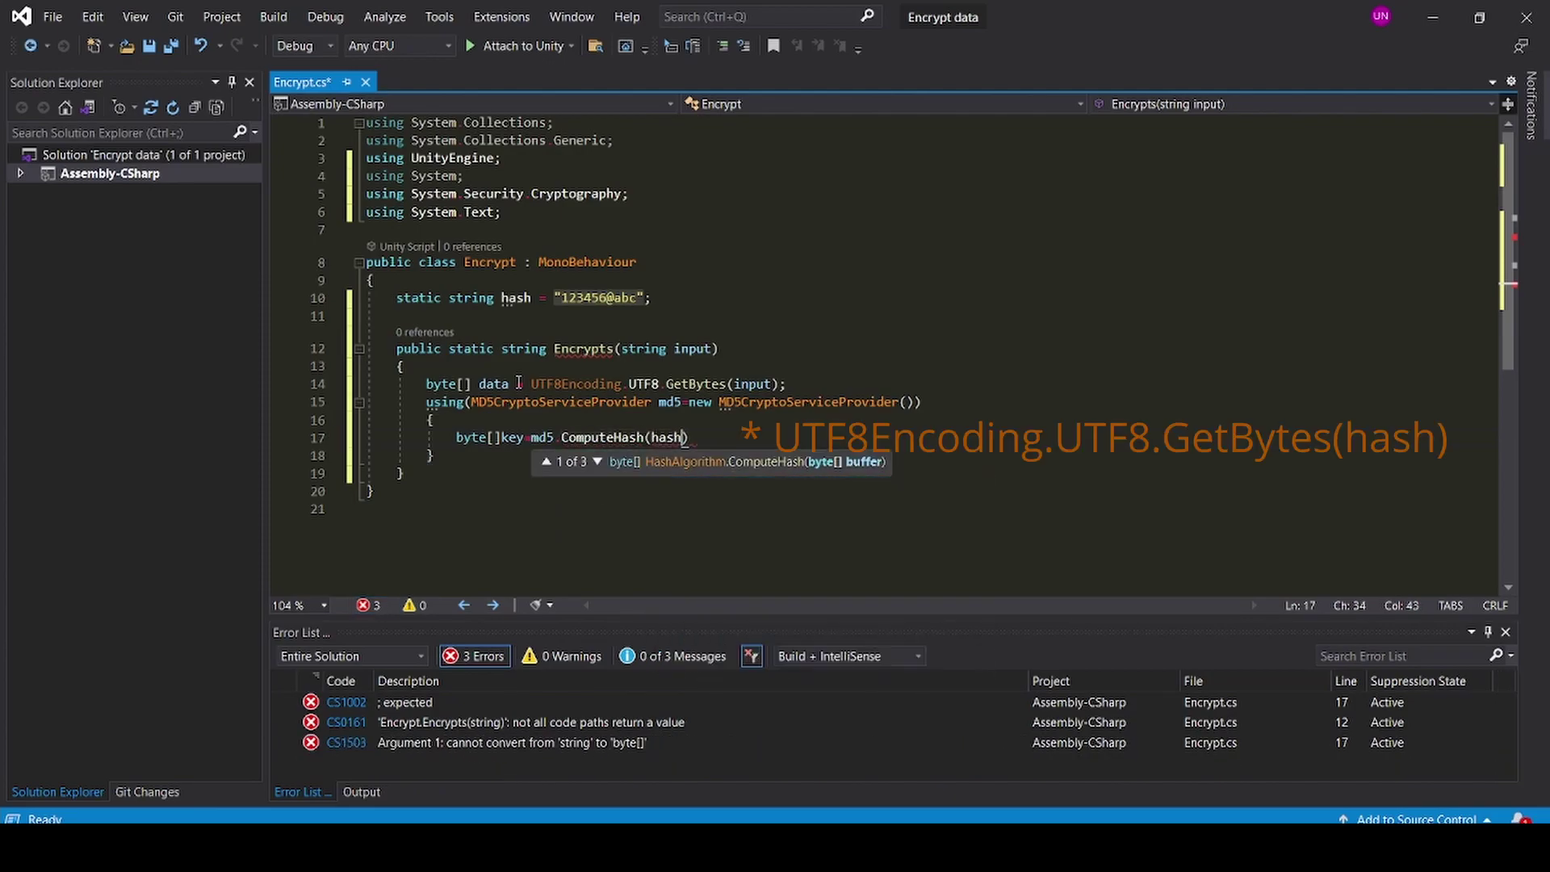
{"action": "type", "text": ";"}
{"action": "key", "text": "Return"}
{"action": "type", "text": "sing"}
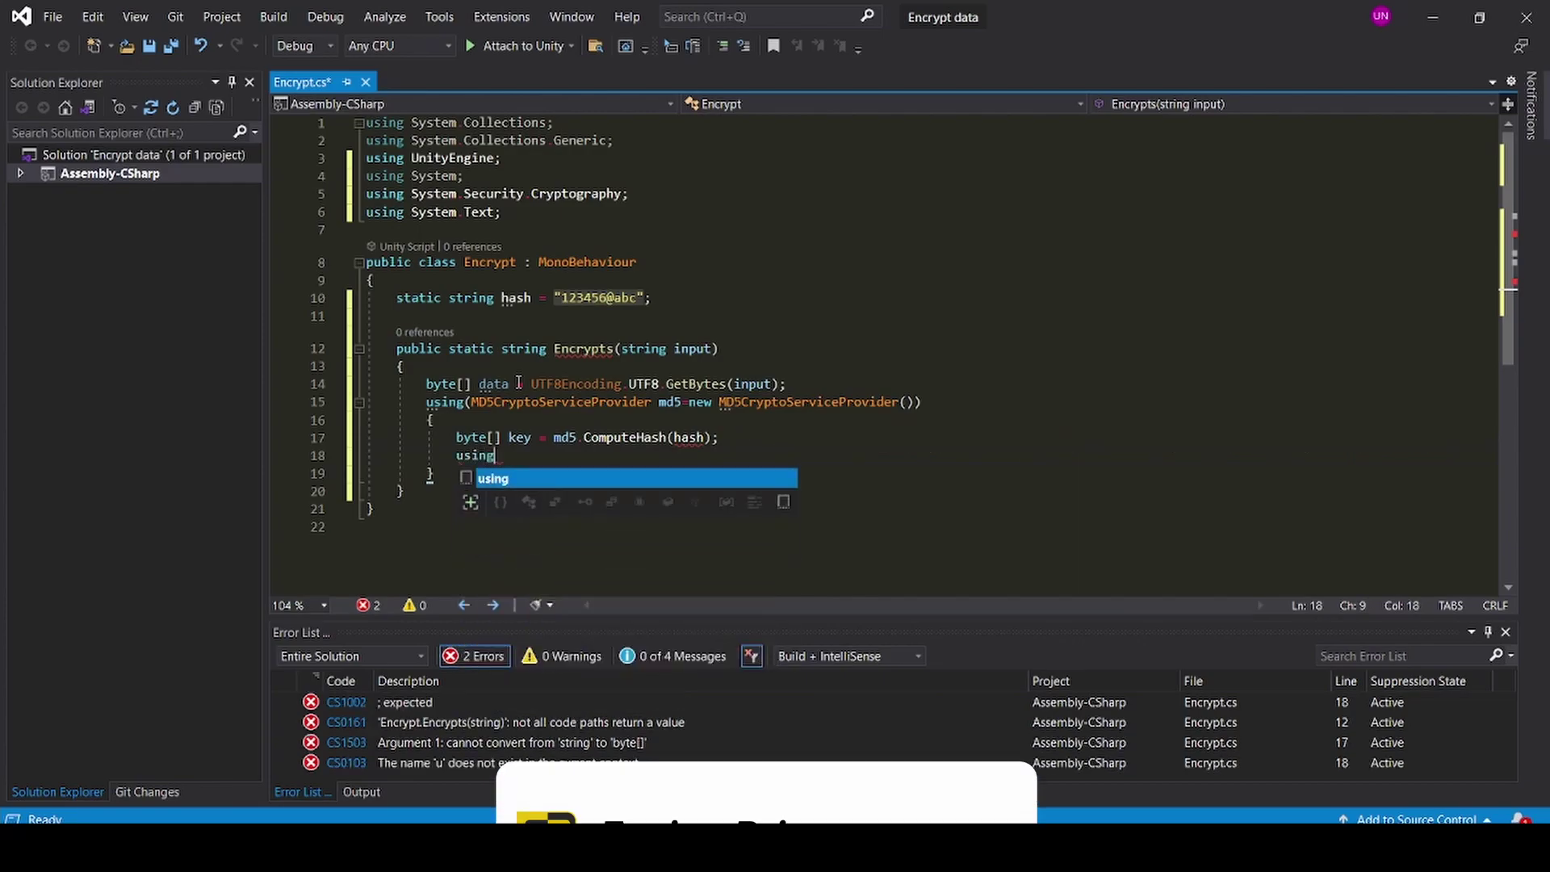
{"action": "type", "text": "("}
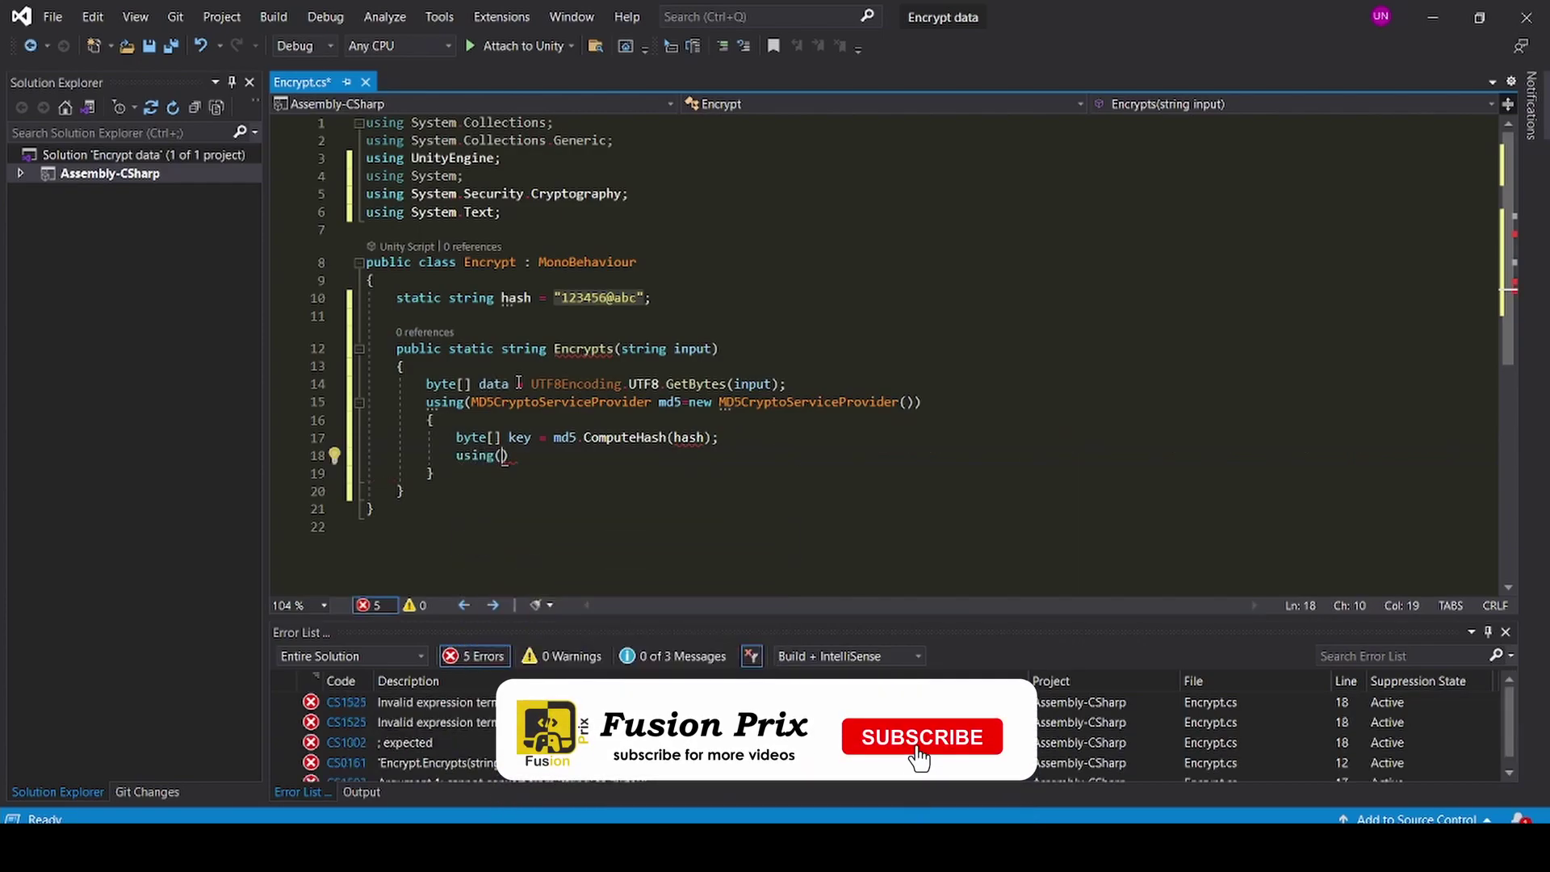
{"action": "type", "text": "tr"}
{"action": "key", "text": "Tab"}
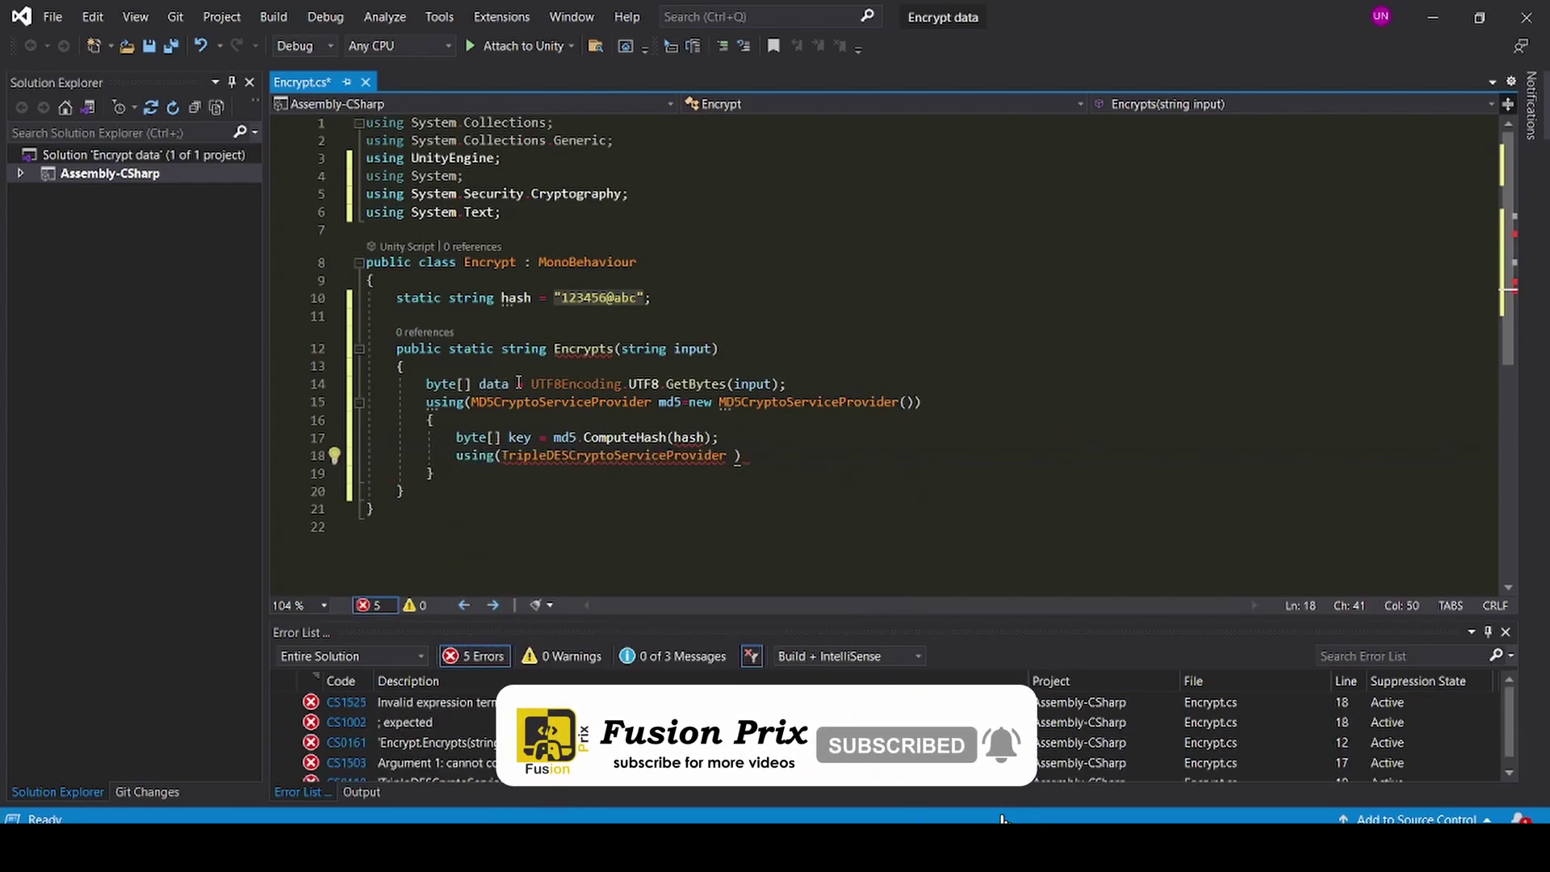
{"action": "type", "text": "trip ="}
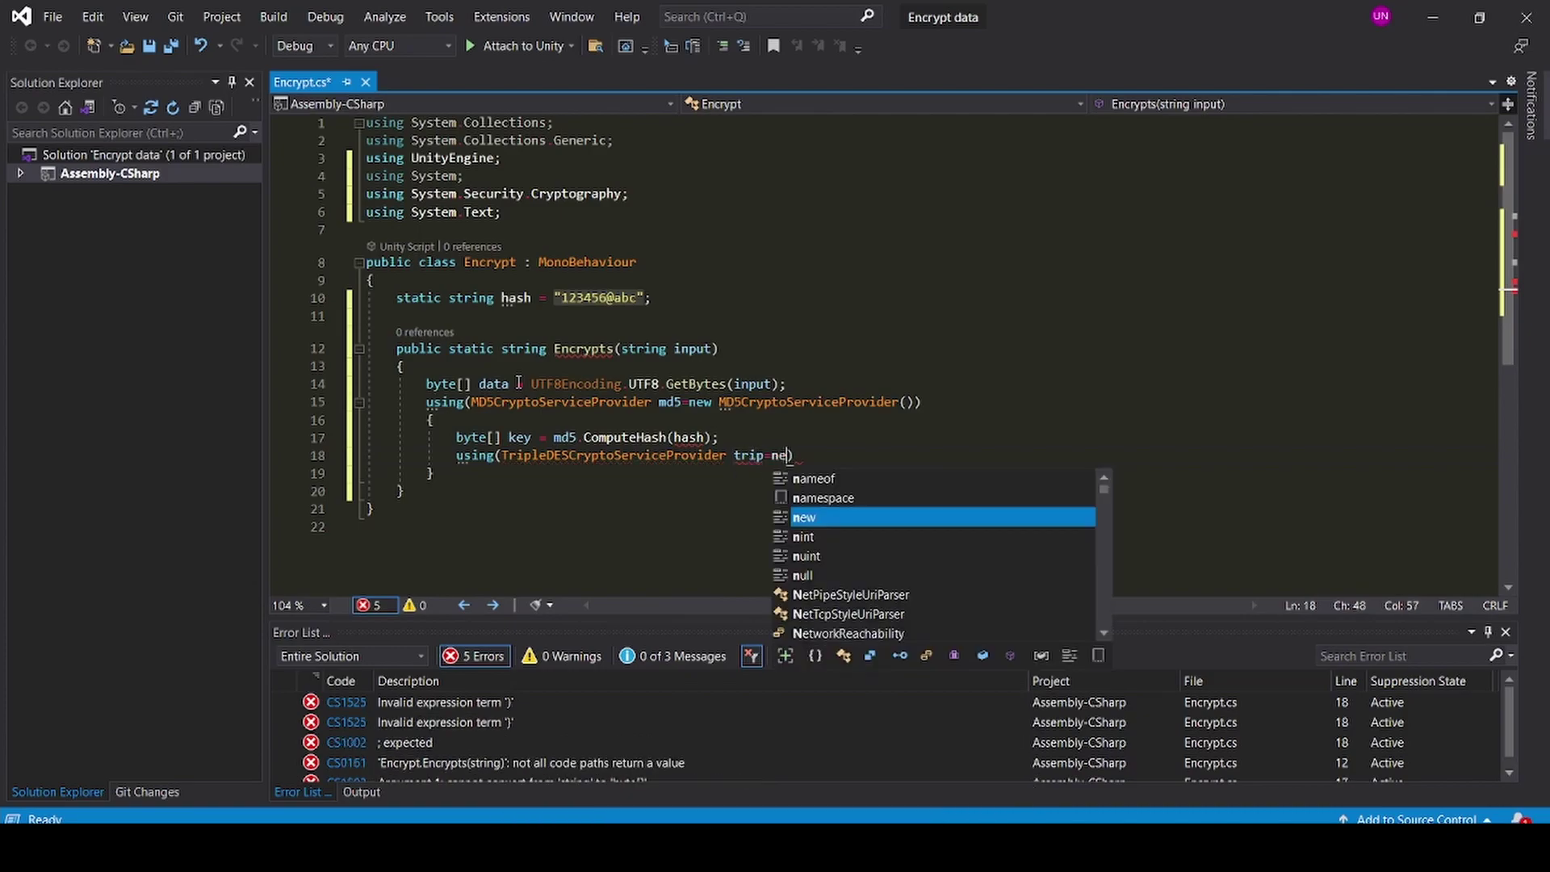
{"action": "type", "text": "new t"}
{"action": "type", "text": "r"}
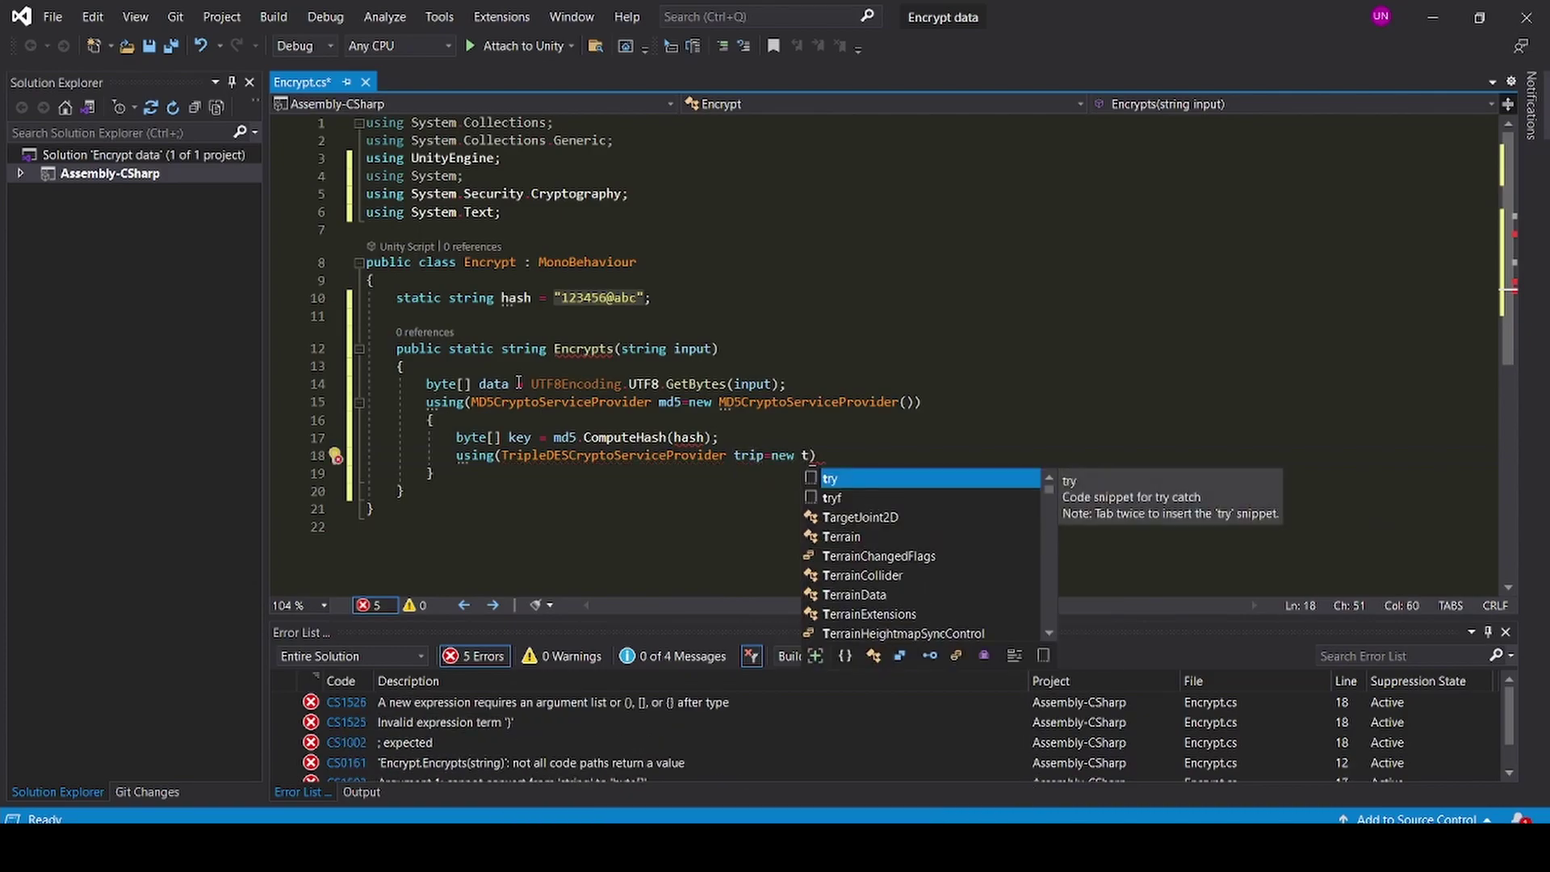
{"action": "key", "text": "Tab"}
{"action": "type", "text": "()"}
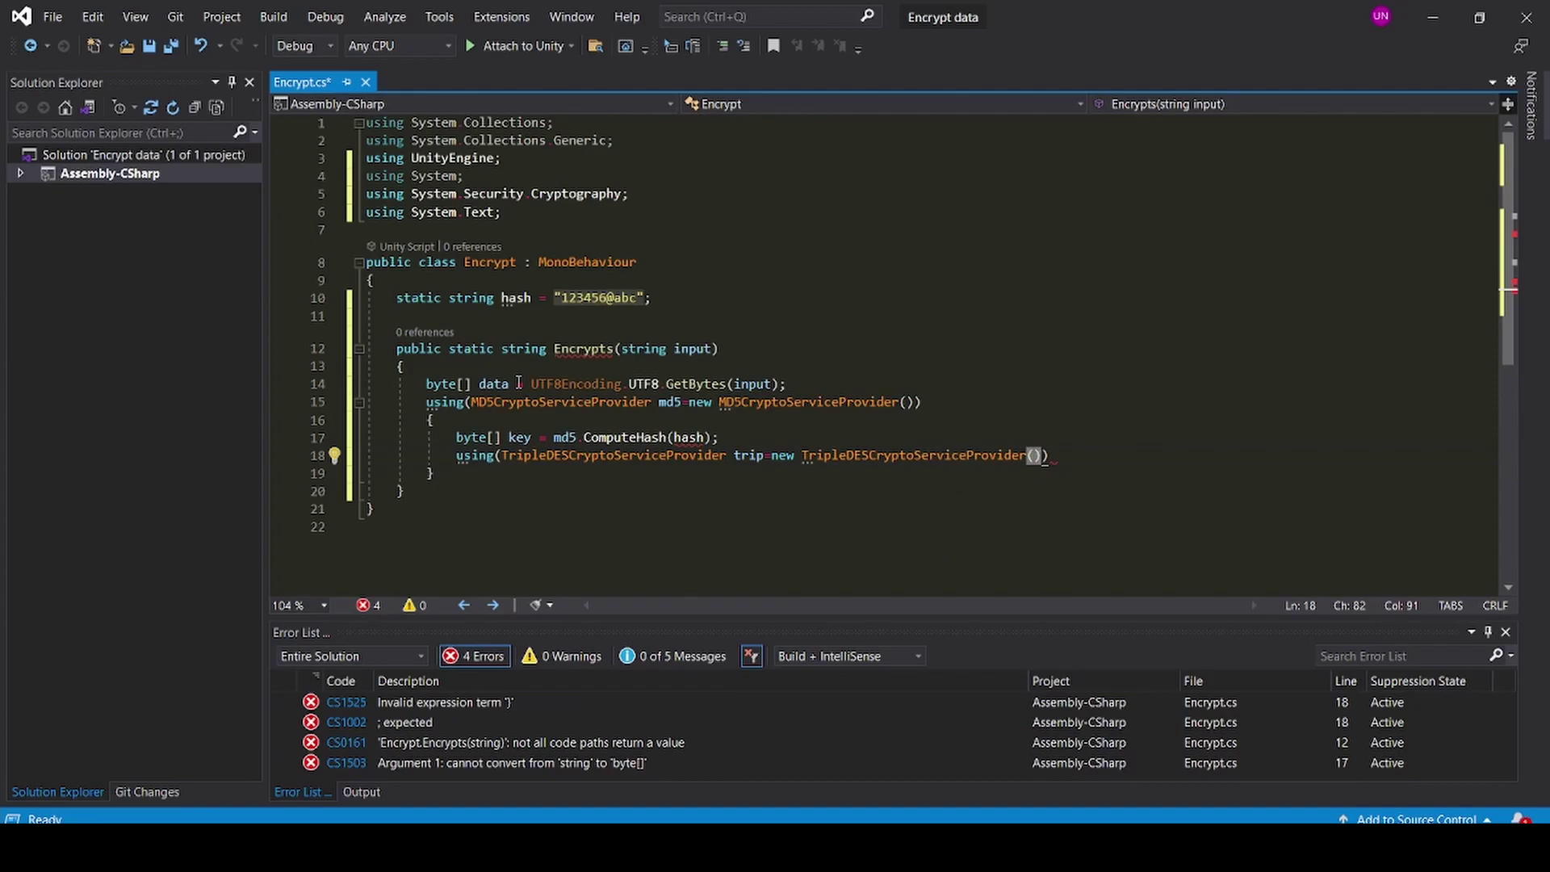
{"action": "type", "text": " {"}
{"action": "type", "text": "Ke"}
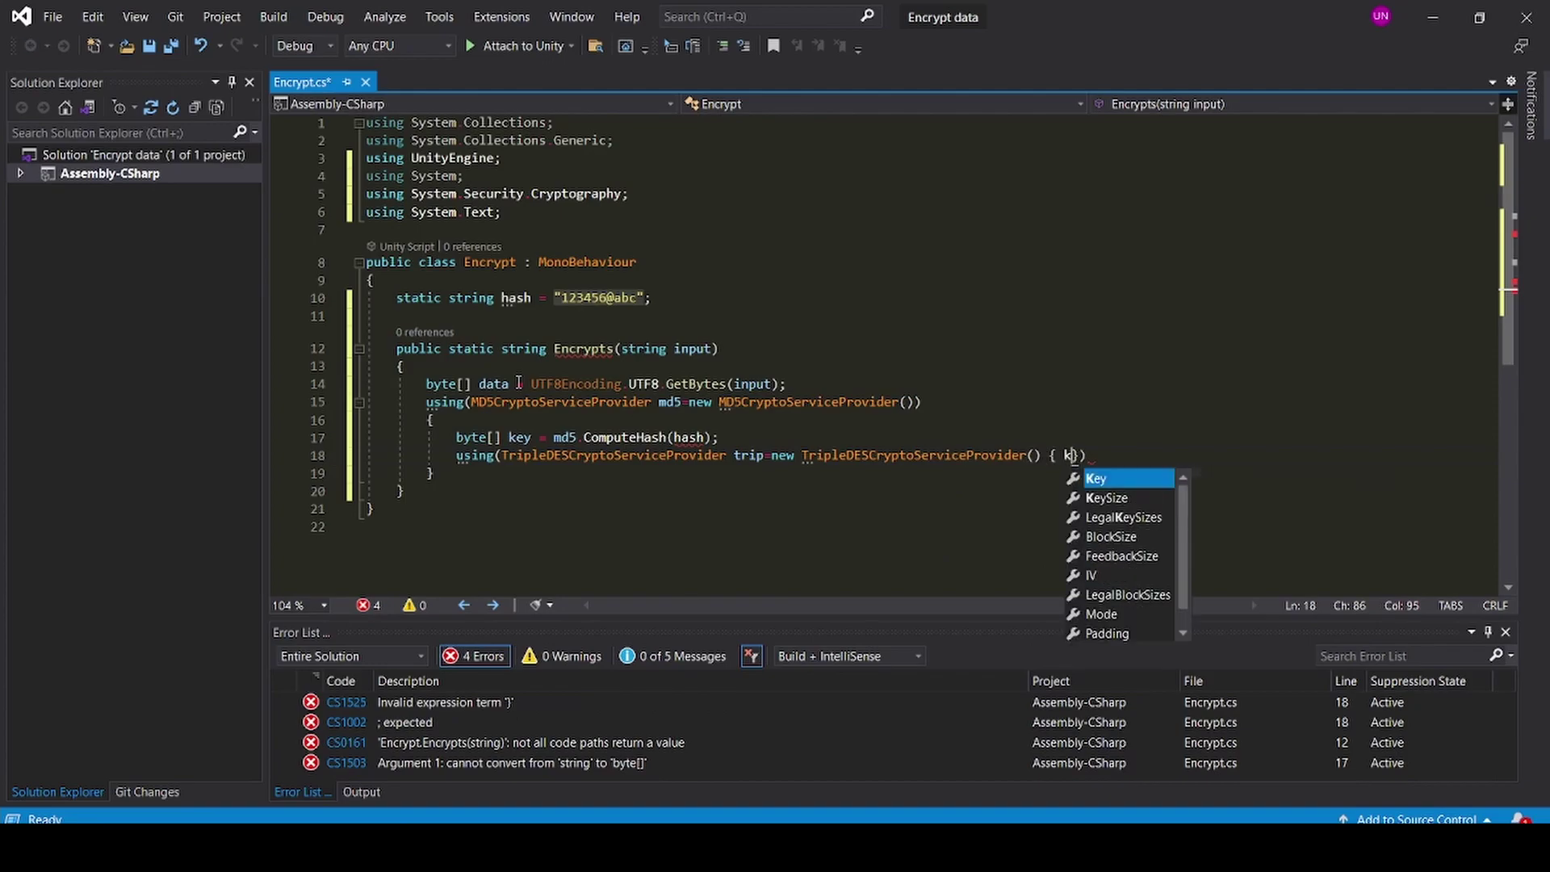
- Initialize the TripleDES provider with Key = key and Mode = CipherMode.ECB
{"action": "key", "text": "Tab"}
{"action": "type", "text": "=k"}
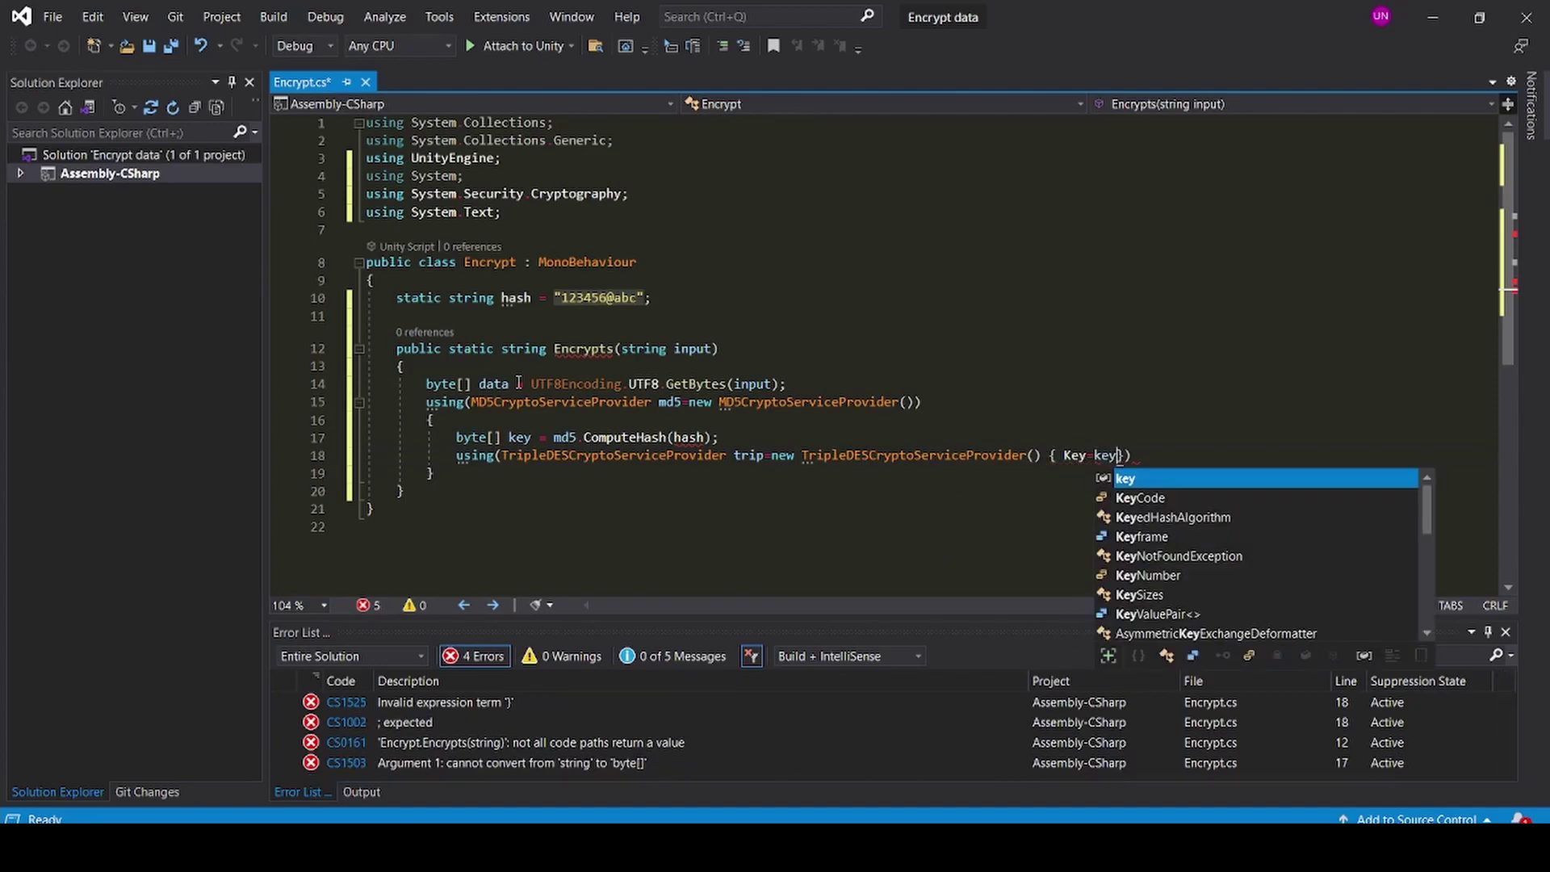
{"action": "key", "text": "Tab"}
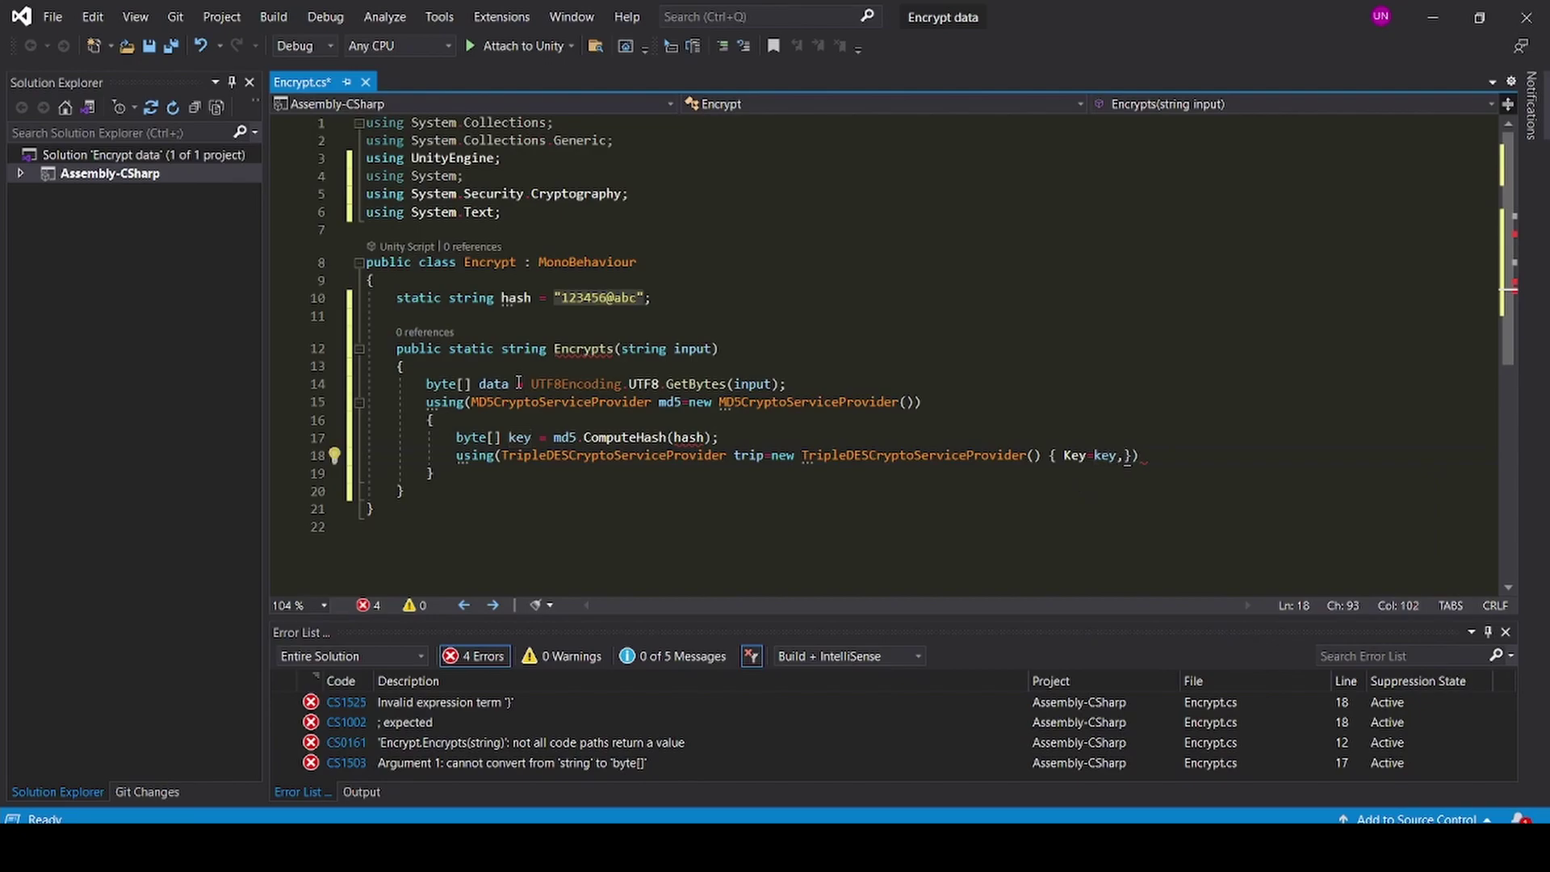
{"action": "type", "text": "mode"}
{"action": "key", "text": "Tab"}
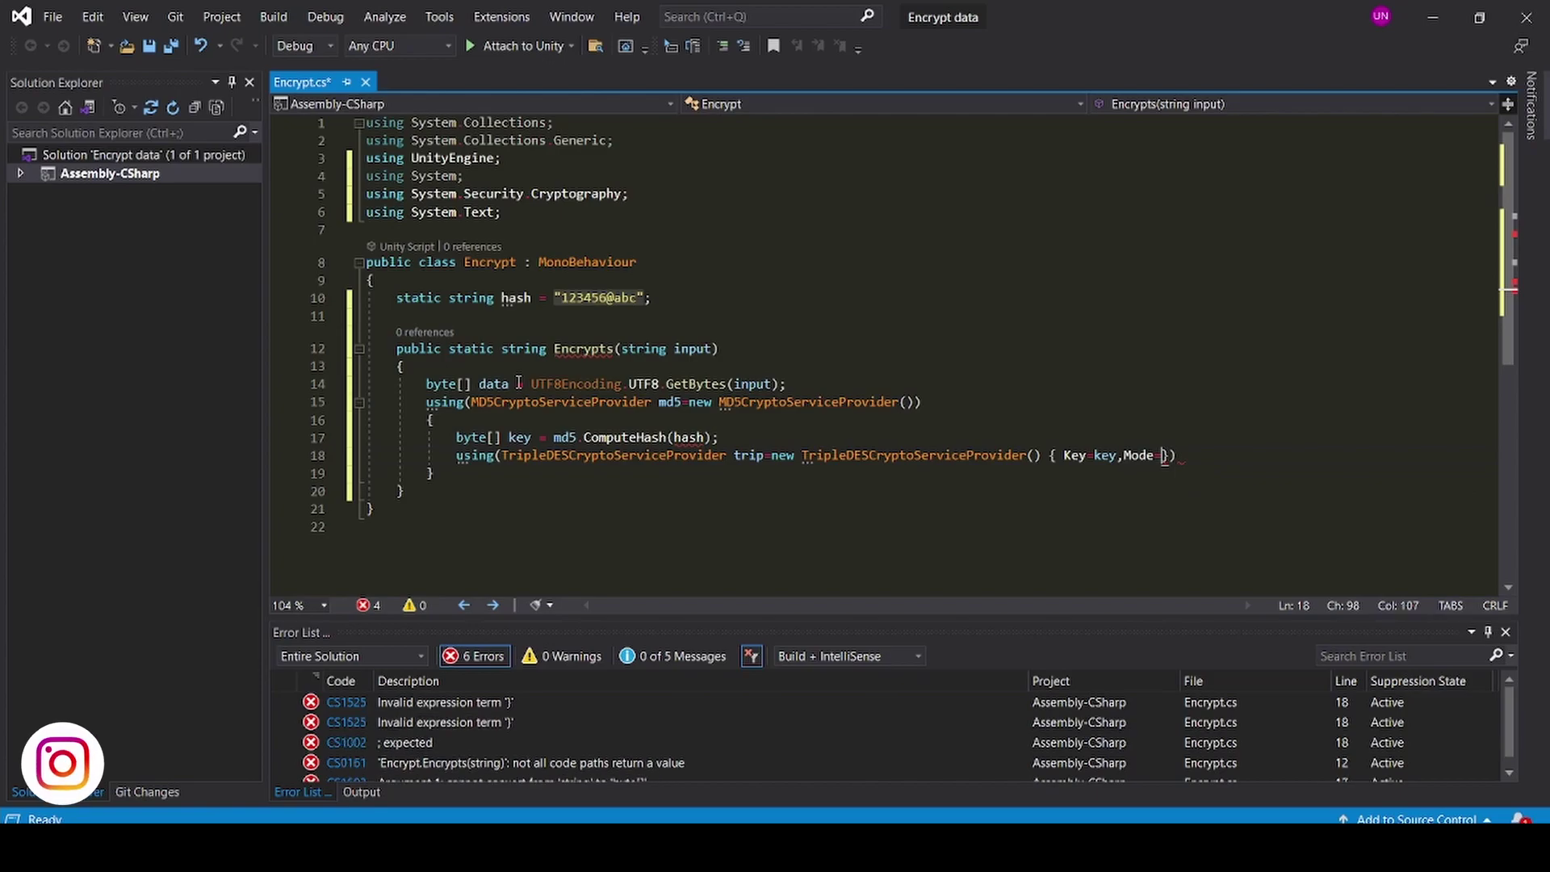
{"action": "type", "text": "=ci"}
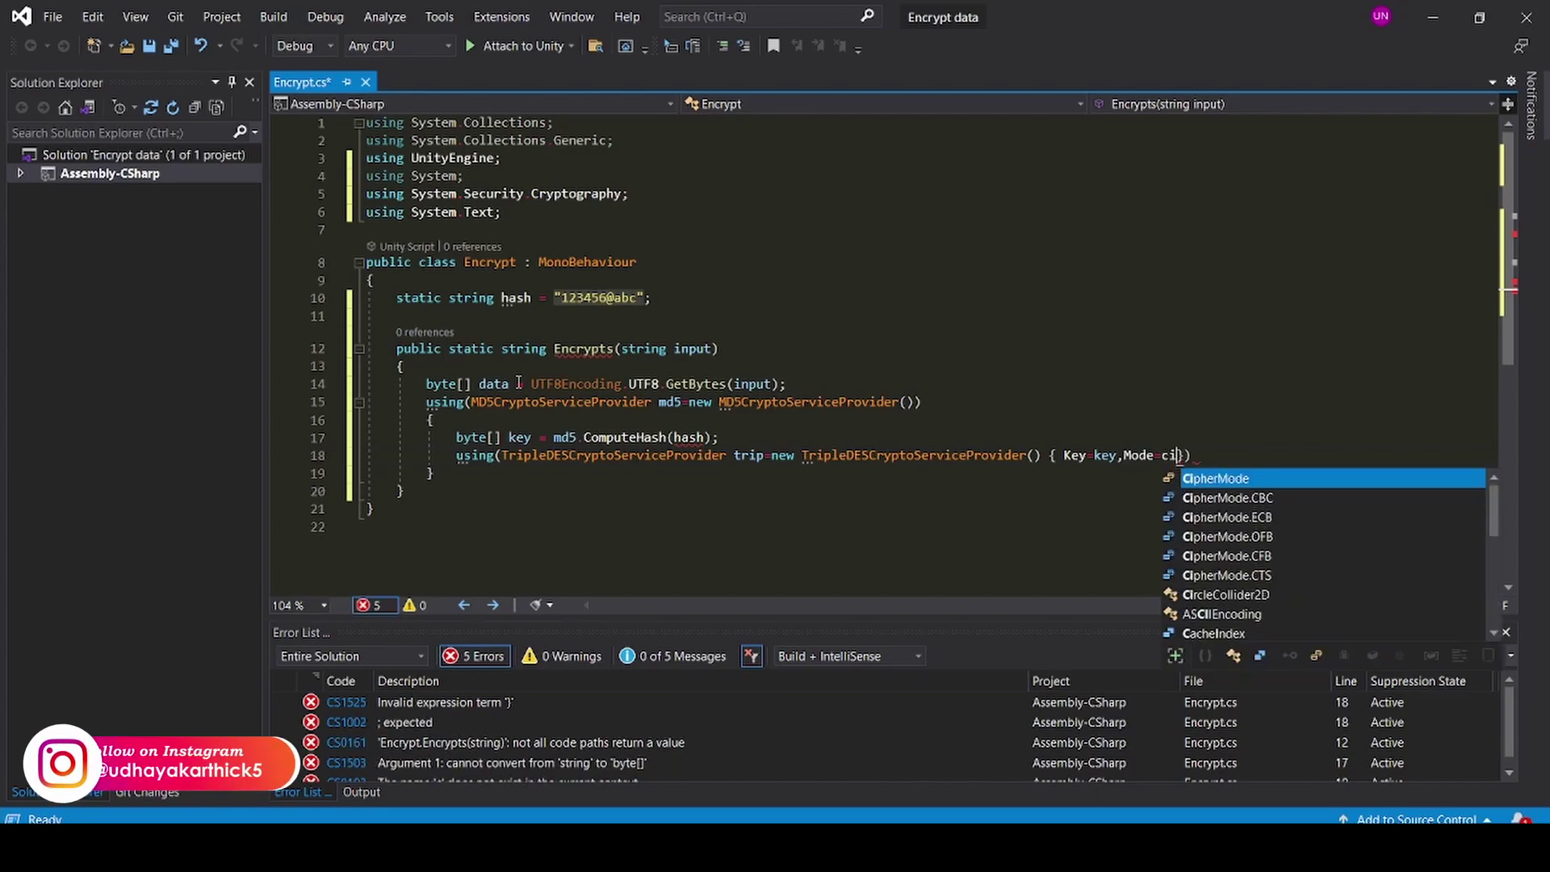
{"action": "key", "text": "Tab"}
{"action": "type", "text": "."}
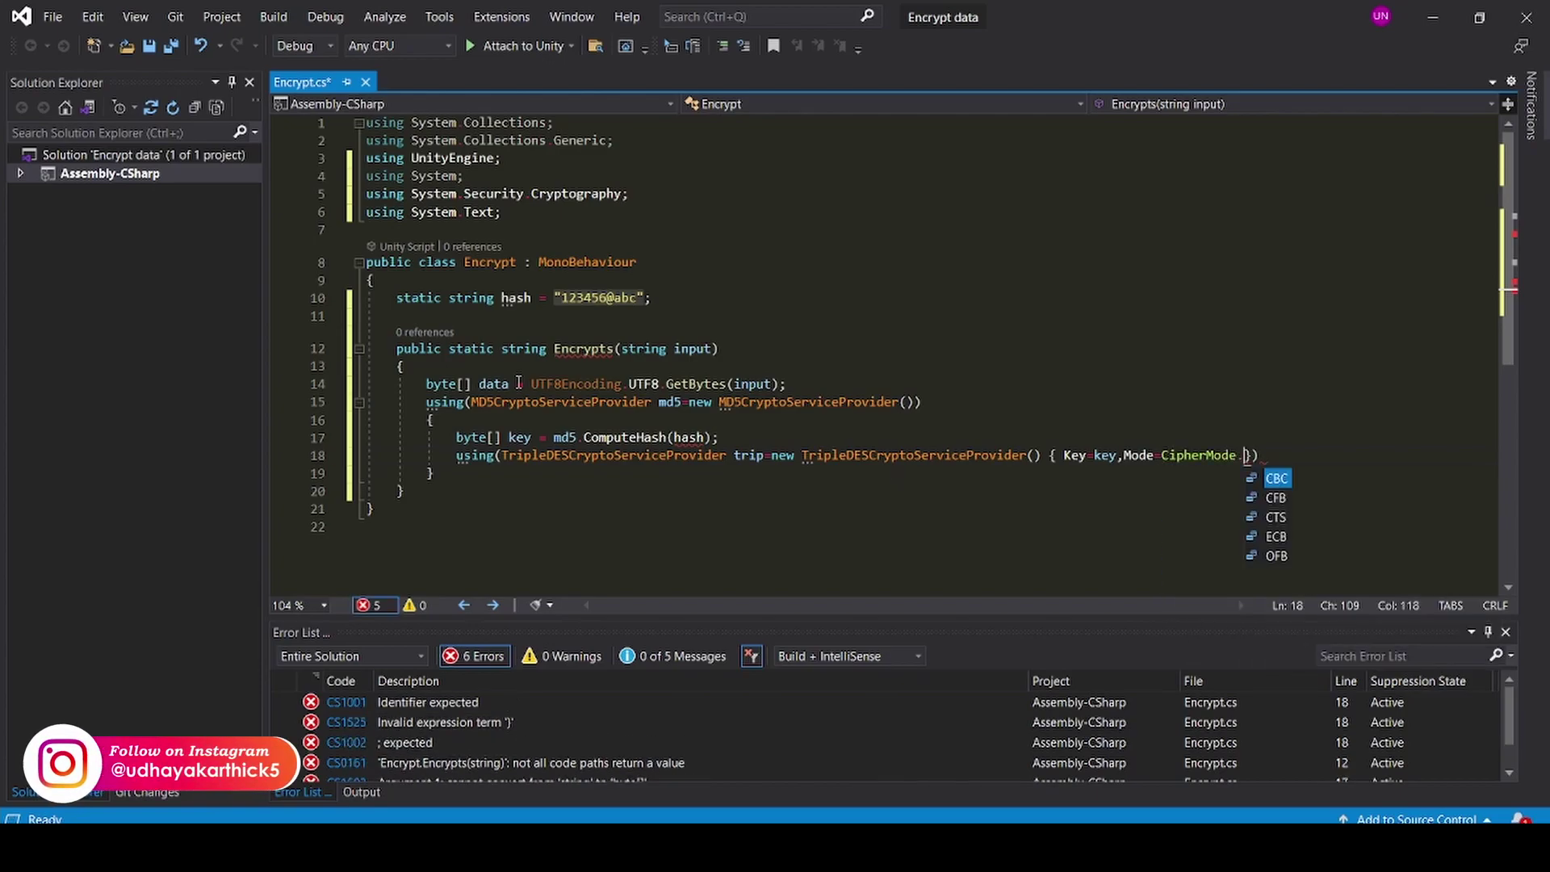
{"action": "type", "text": "ec"}
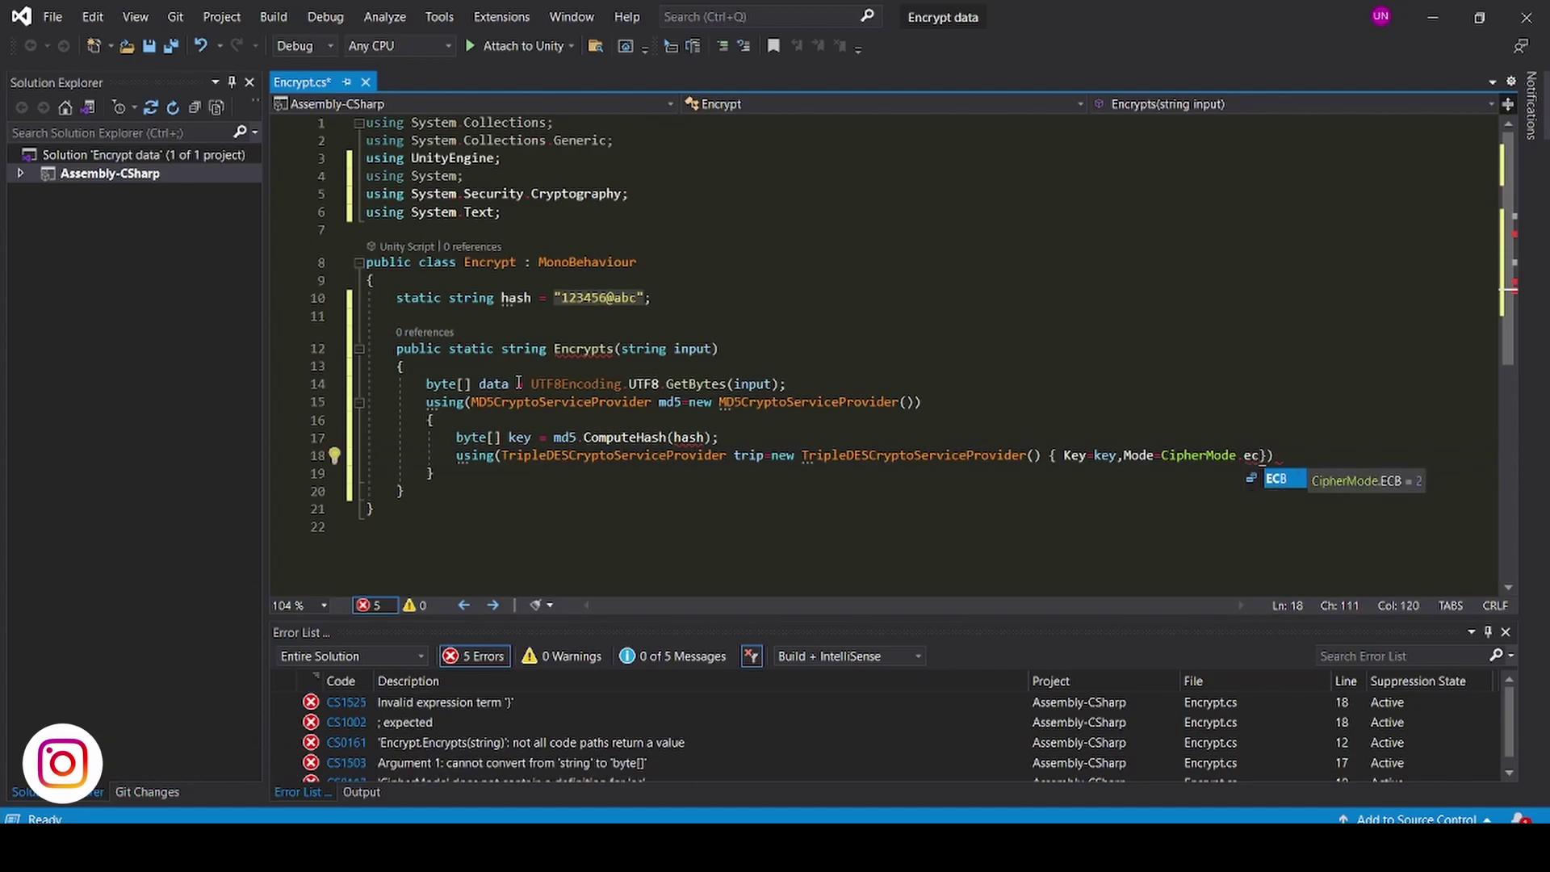
{"action": "key", "text": "Tab"}
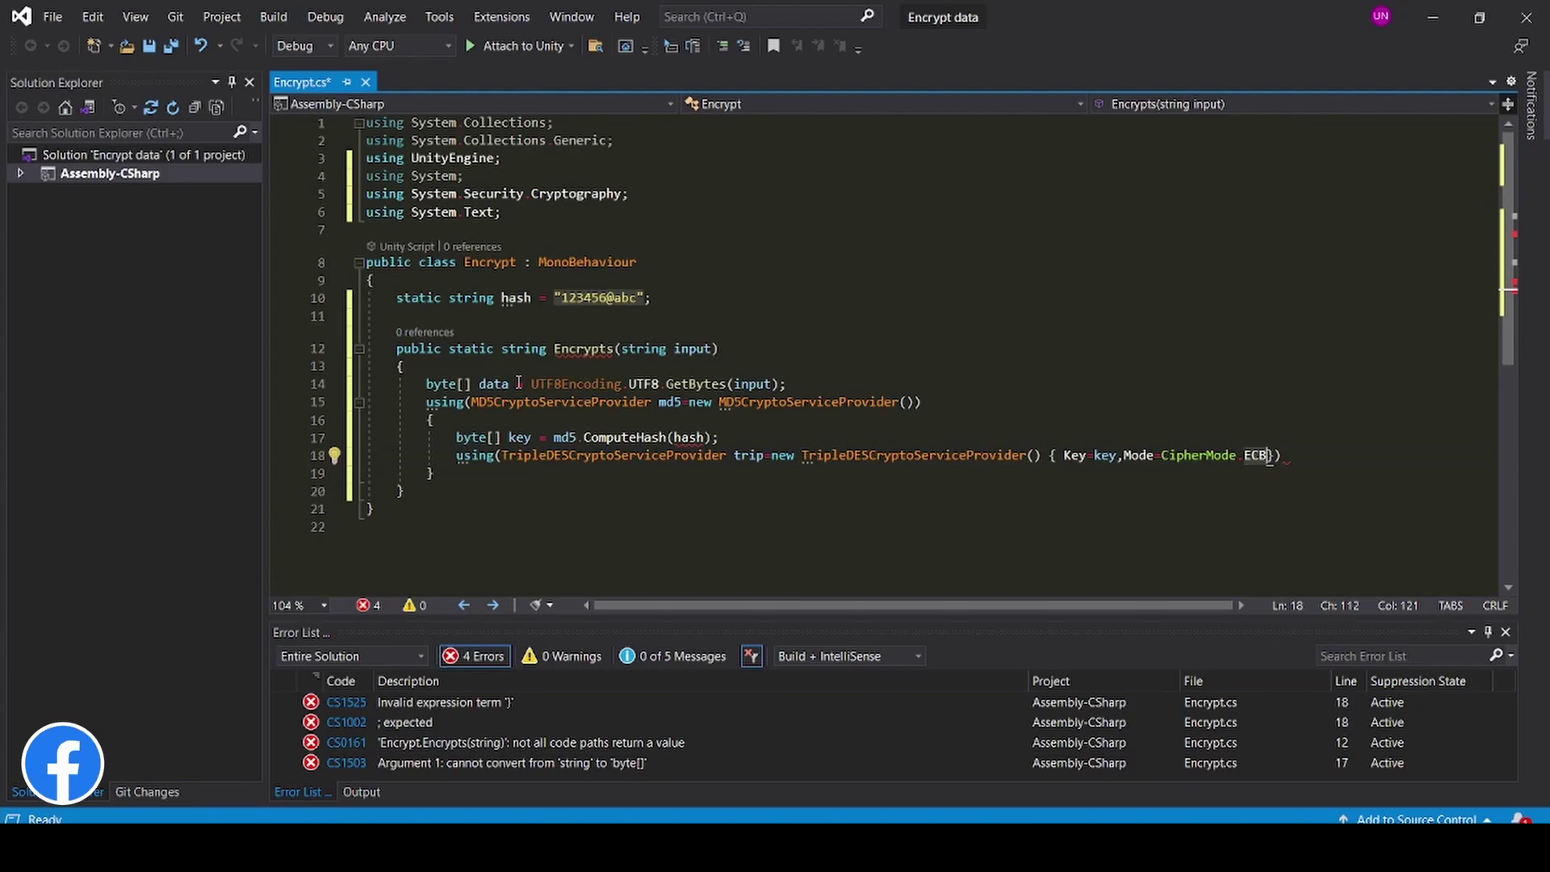
{"action": "type", "text": ","}
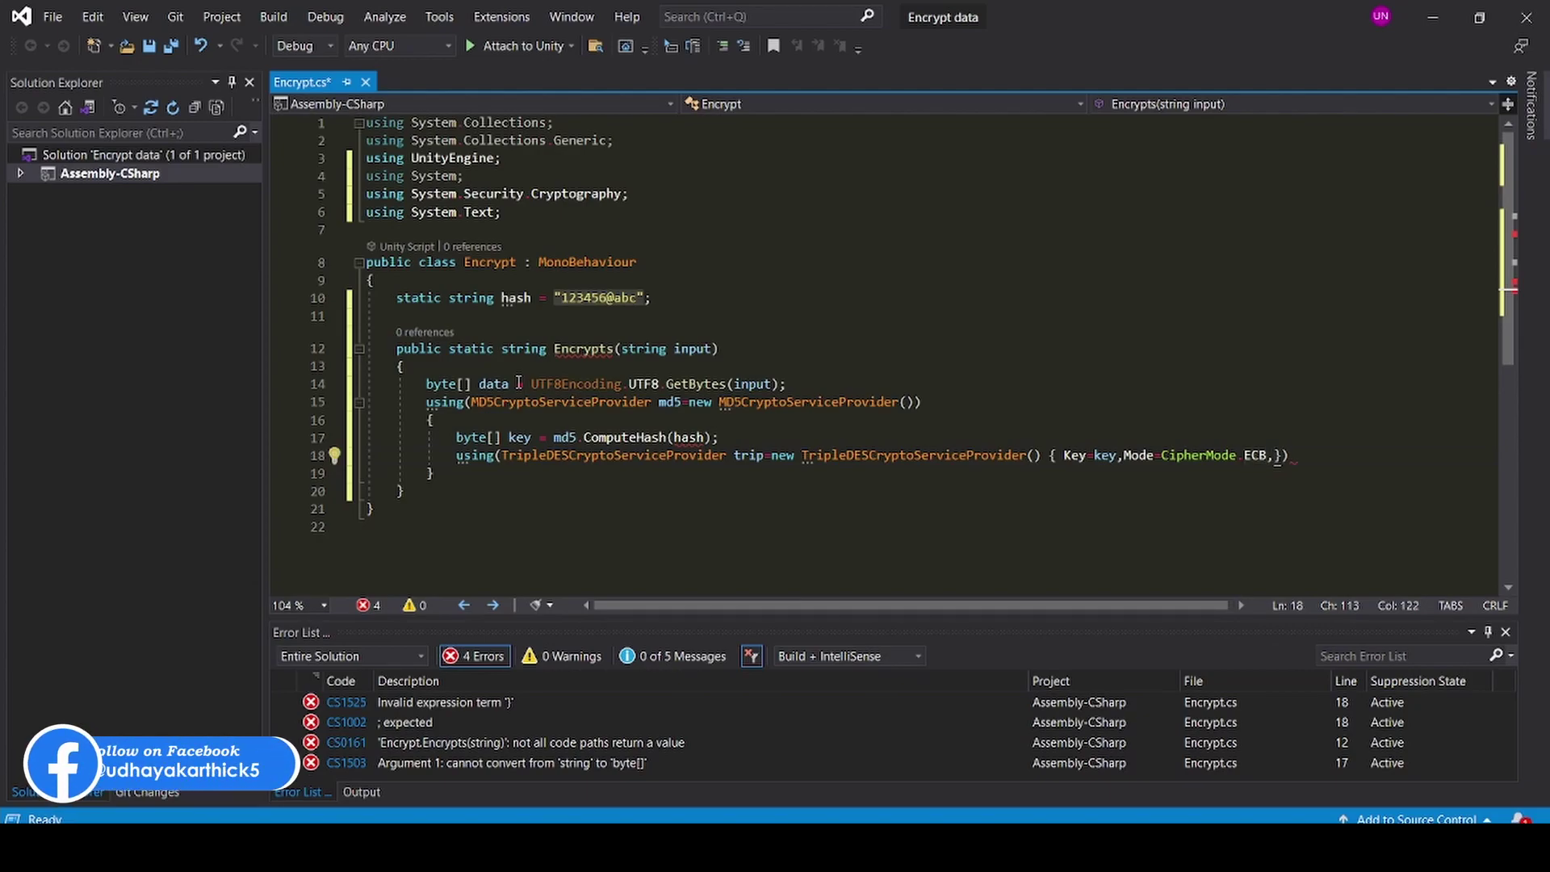
{"action": "type", "text": "pad"}
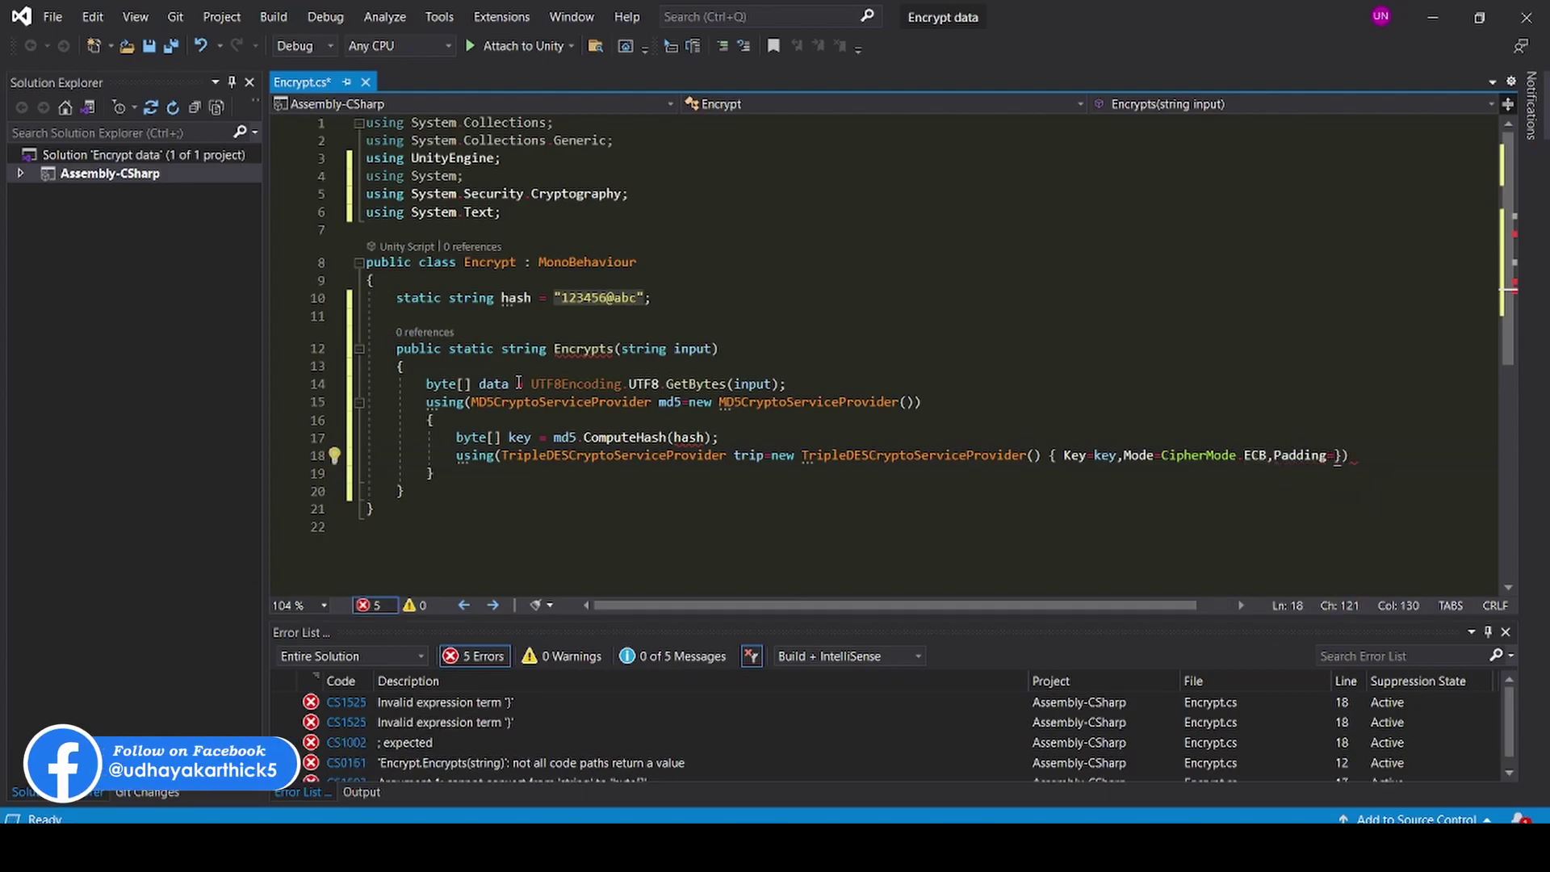
{"action": "type", "text": "pad"}
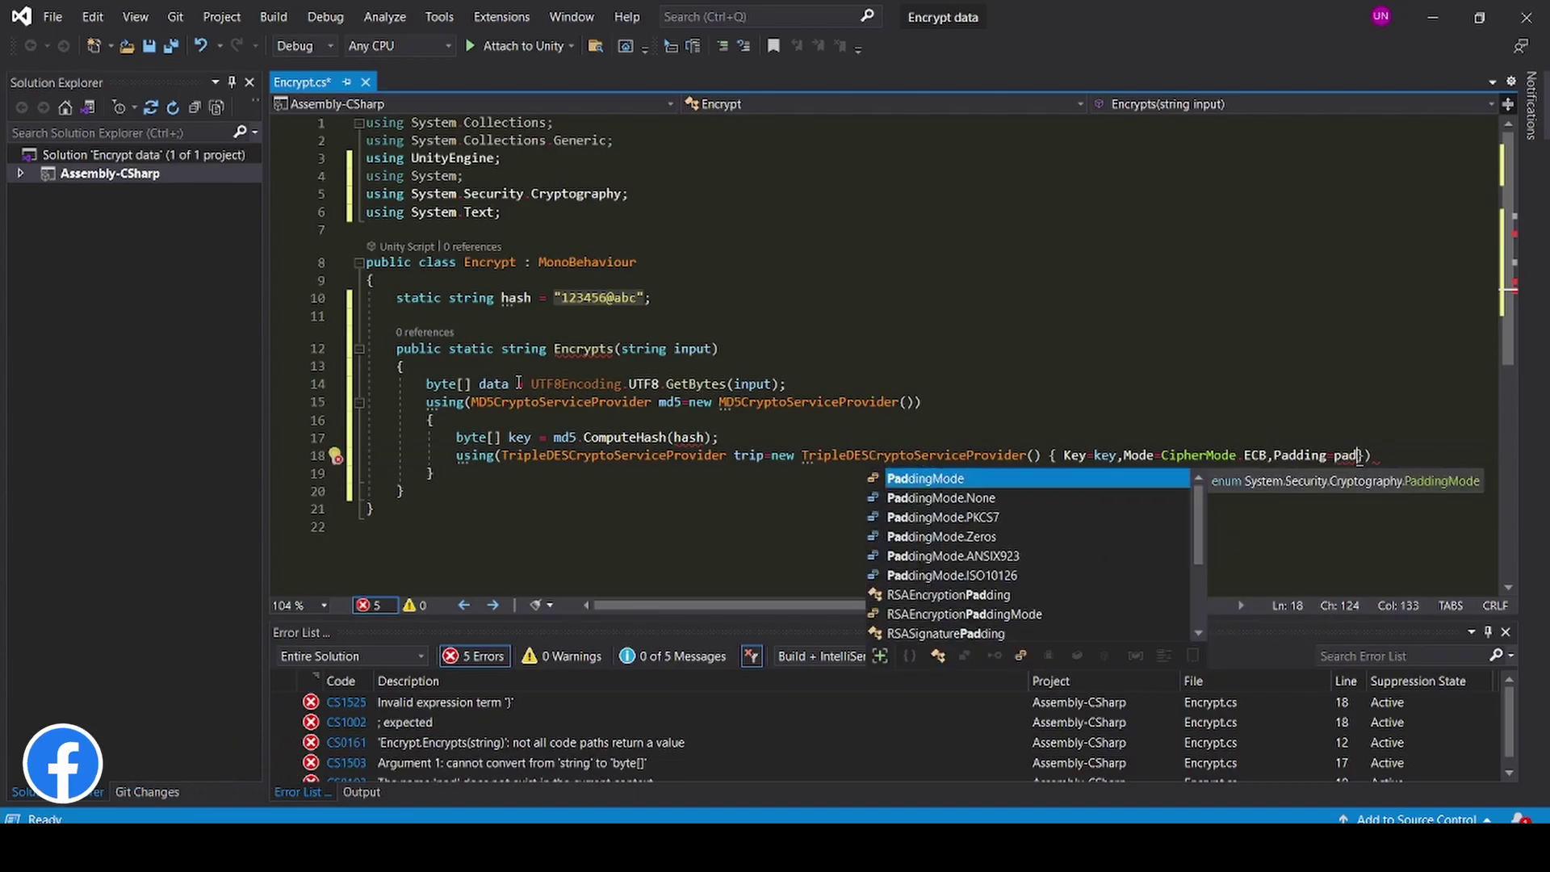
- Set Padding to PaddingMode.PKCS7 and open the TripleDES block body
{"action": "key", "text": "Down"}
{"action": "key", "text": "Down"}
{"action": "key", "text": "Tab"}
{"action": "key", "text": "End"}
{"action": "key", "text": "Return"}
{"action": "type", "text": "{"}
{"action": "key", "text": "Return"}
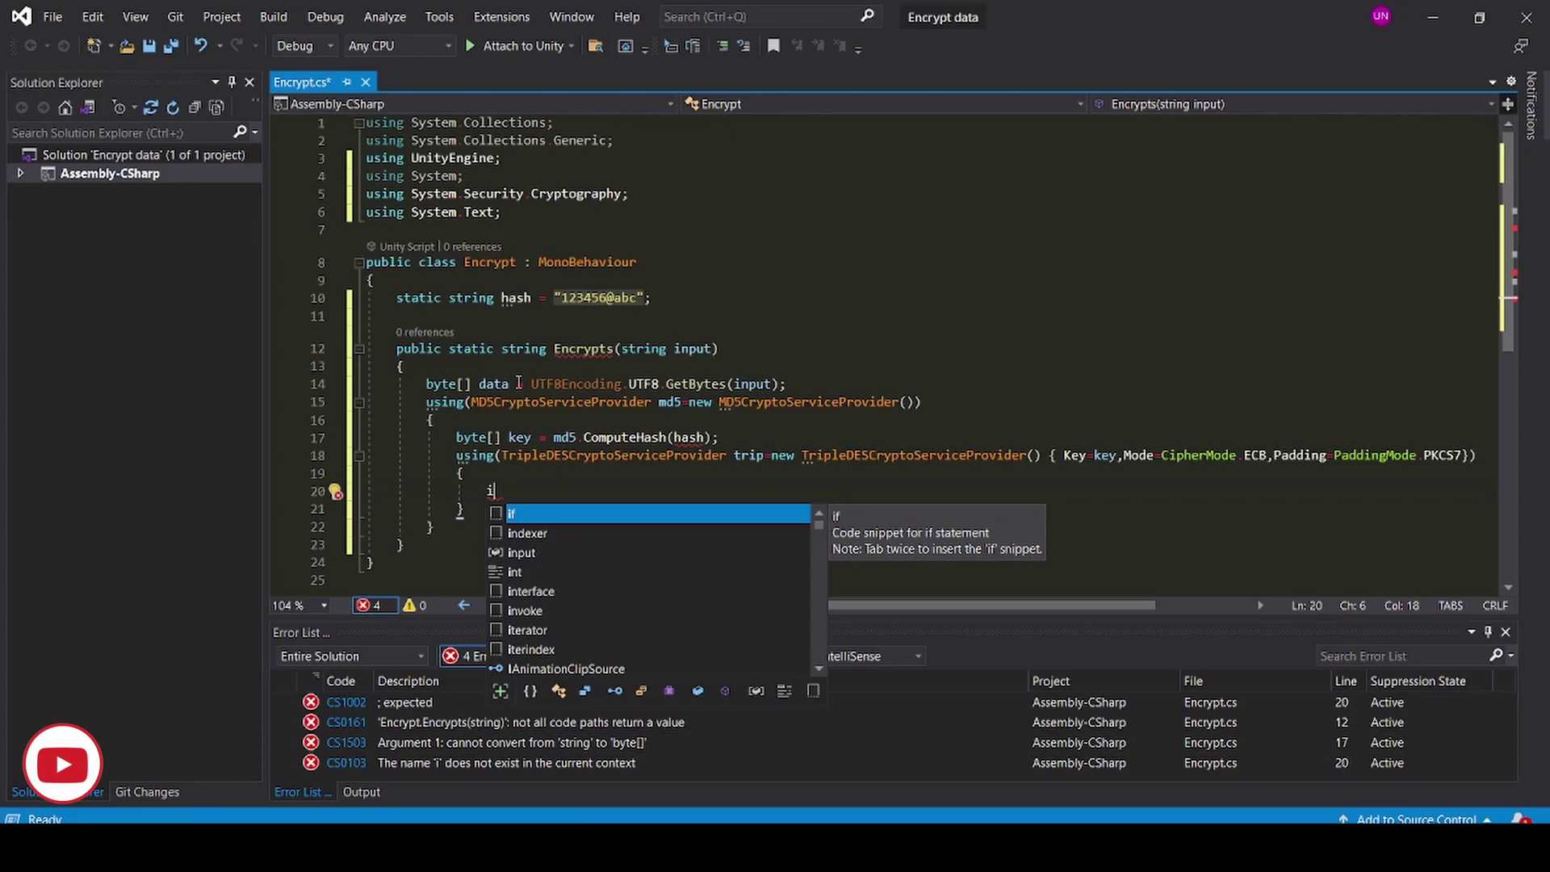
{"action": "type", "text": "icr"}
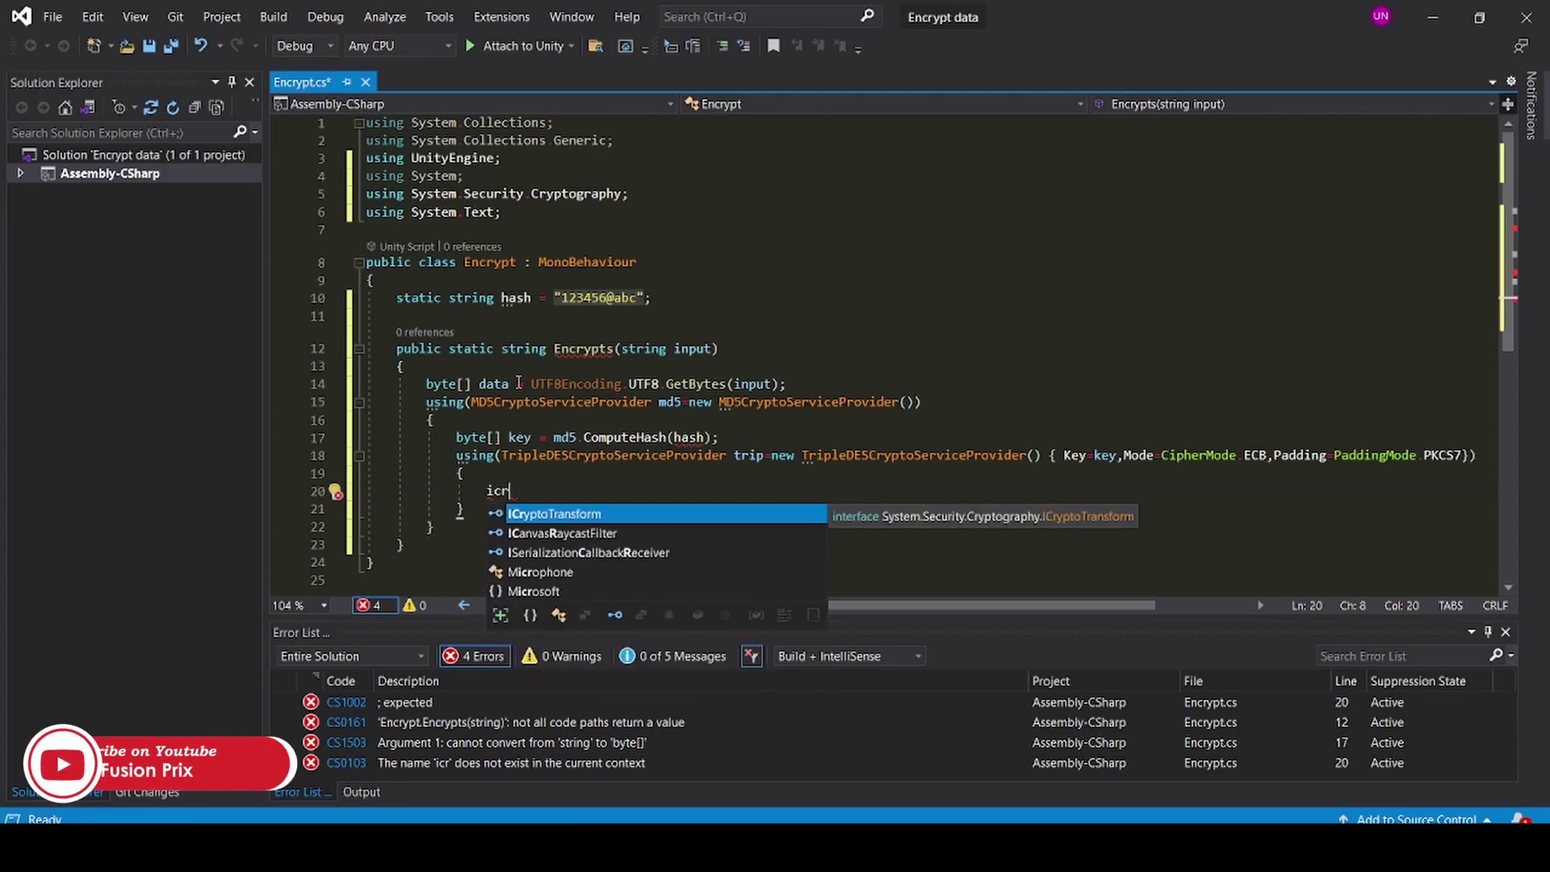
- Declare ICryptoTransform tr from the provider's CreateEncryptor()
{"action": "key", "text": "Tab"}
{"action": "type", "text": "="}
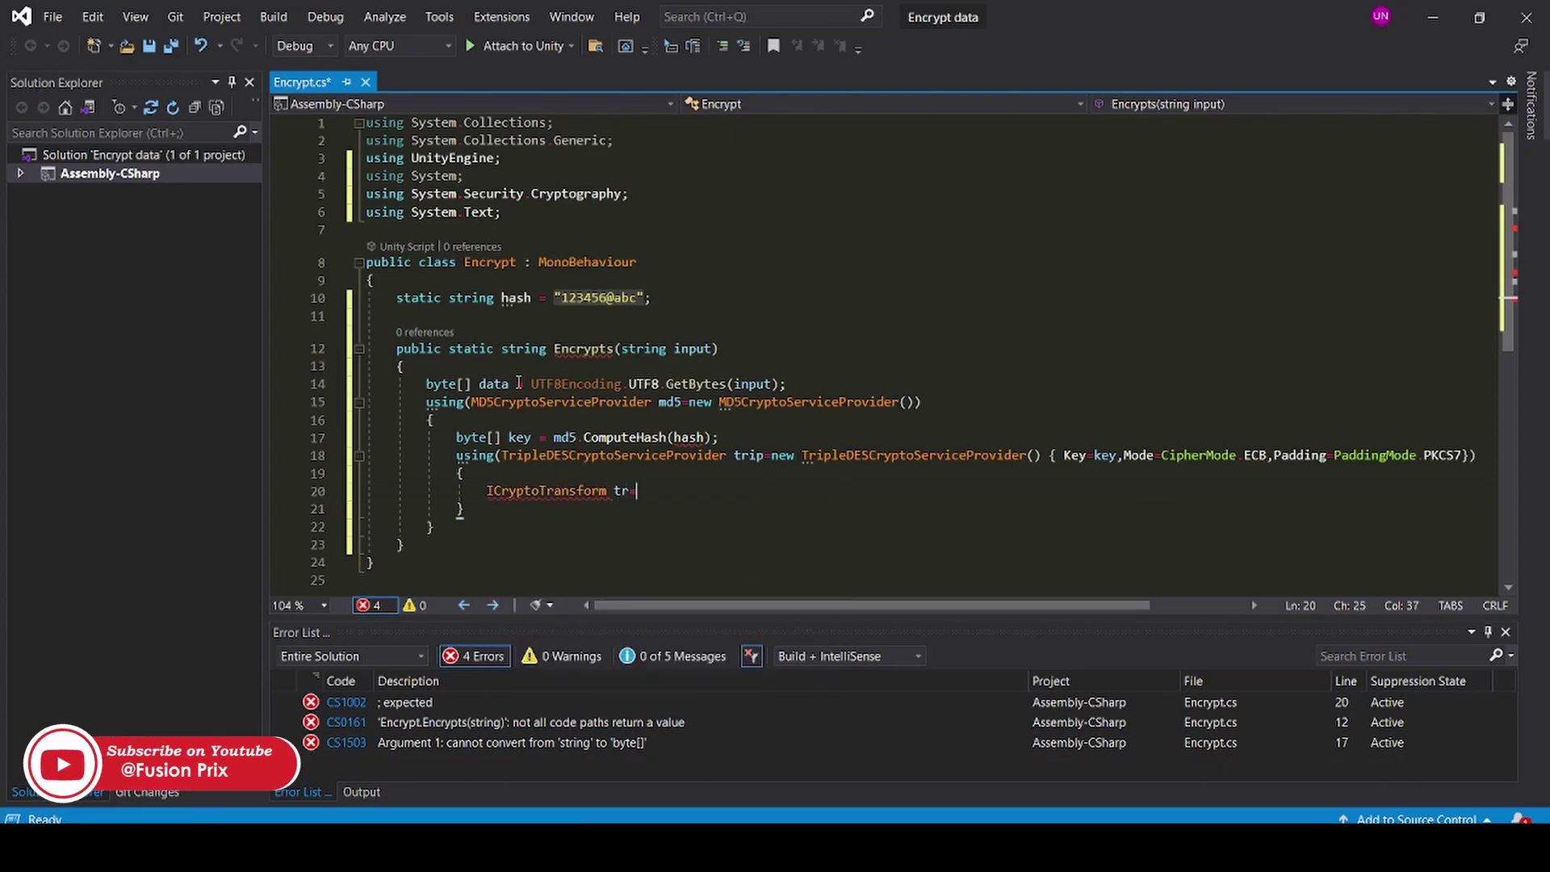
{"action": "type", "text": "trip."}
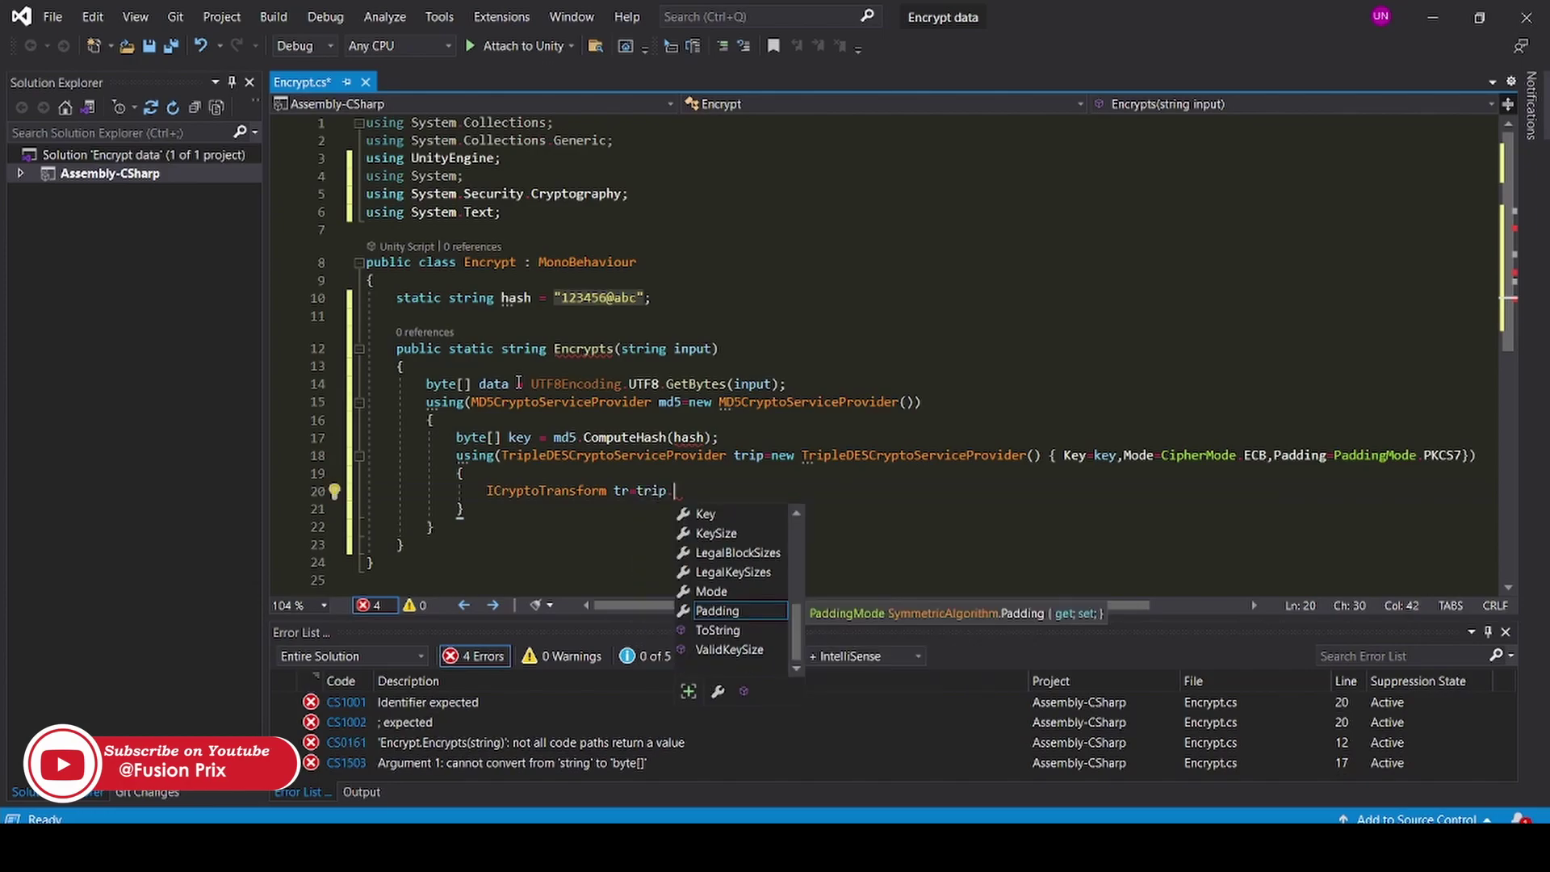
{"action": "type", "text": "create"}
{"action": "key", "text": "Down"}
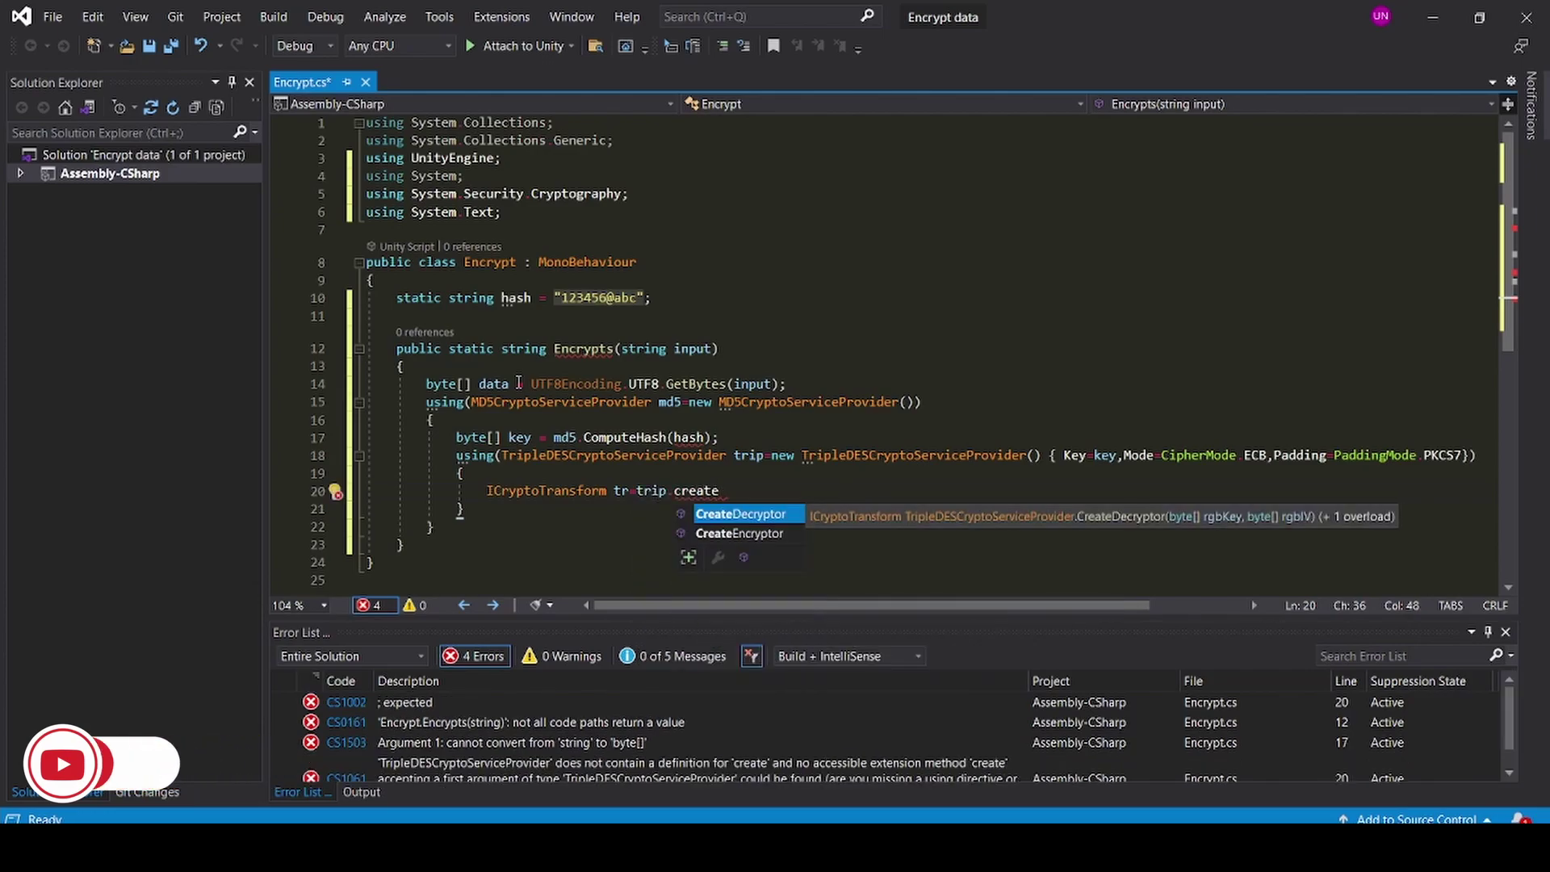
{"action": "key", "text": "Tab"}
{"action": "type", "text": "();"}
{"action": "key", "text": "Return"}
{"action": "type", "text": "byte"}
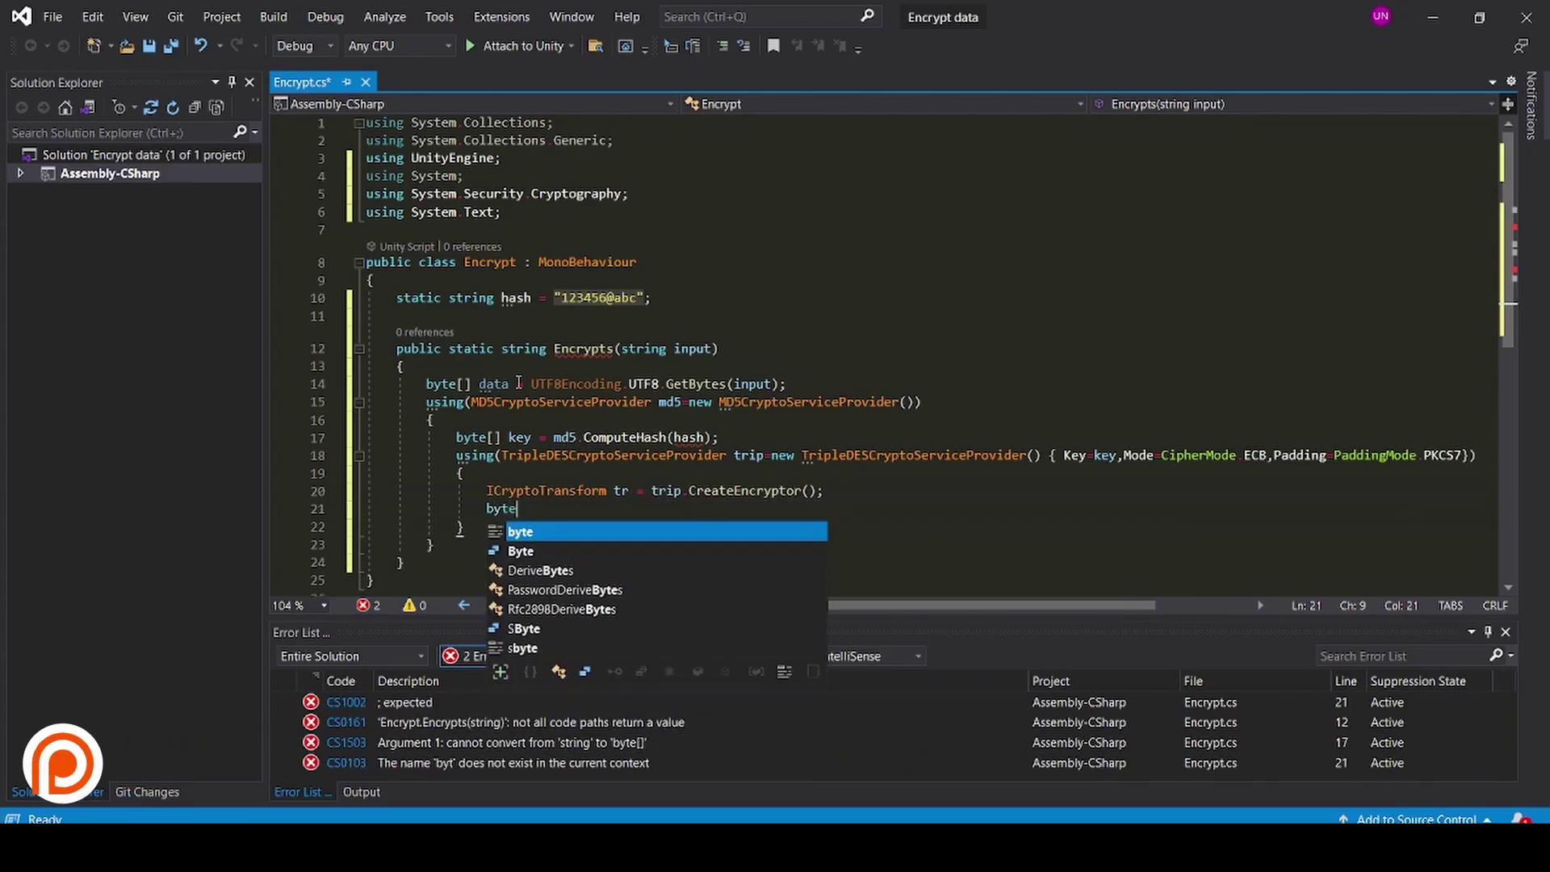
{"action": "type", "text": "[] re"}
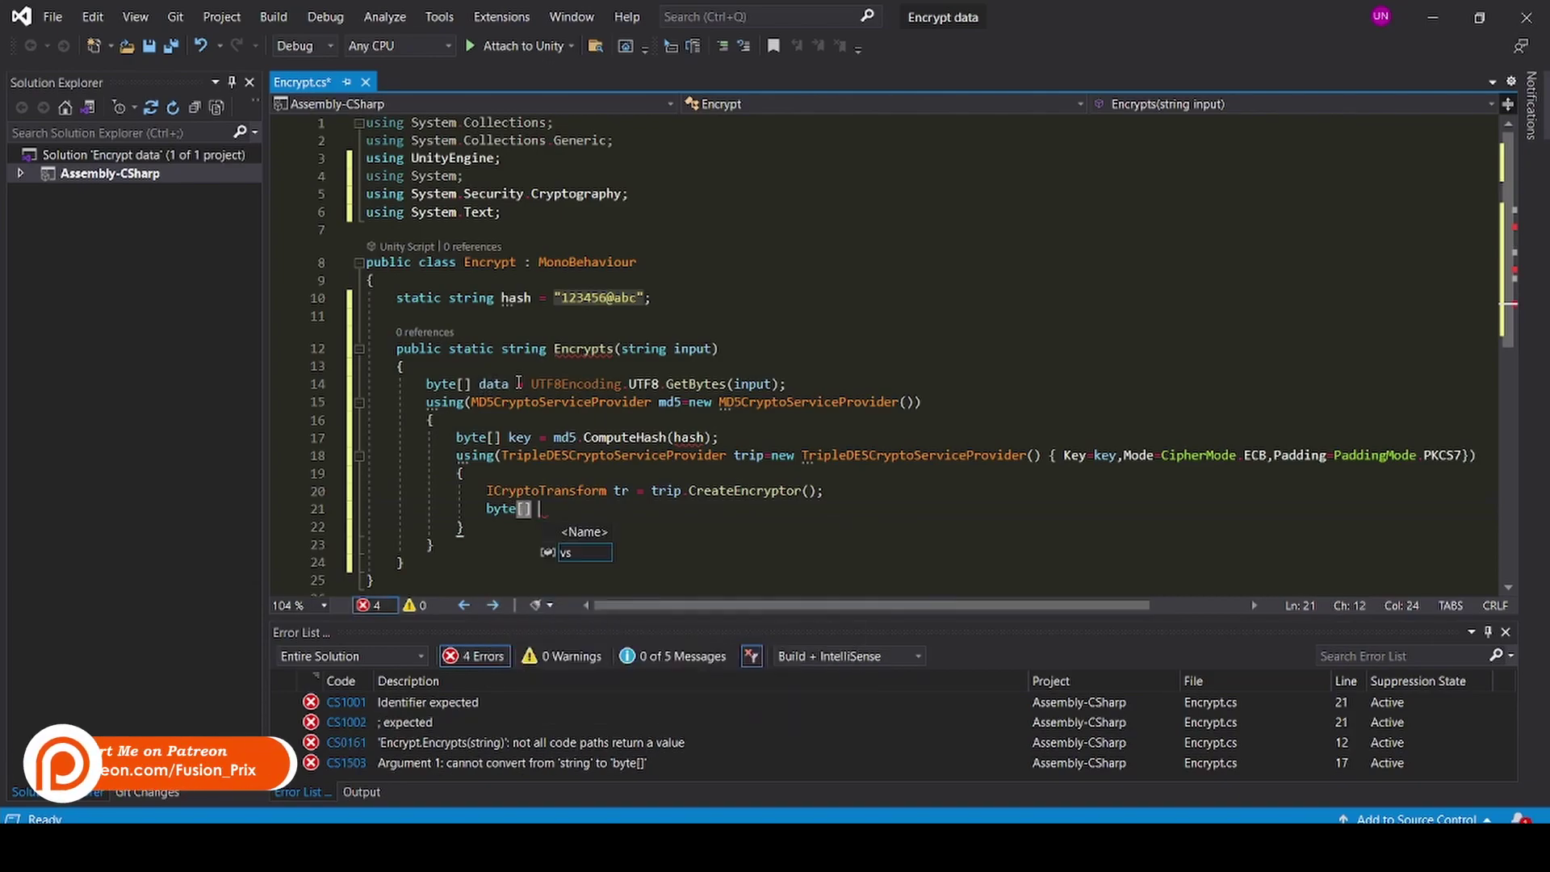
{"action": "type", "text": "sul"}
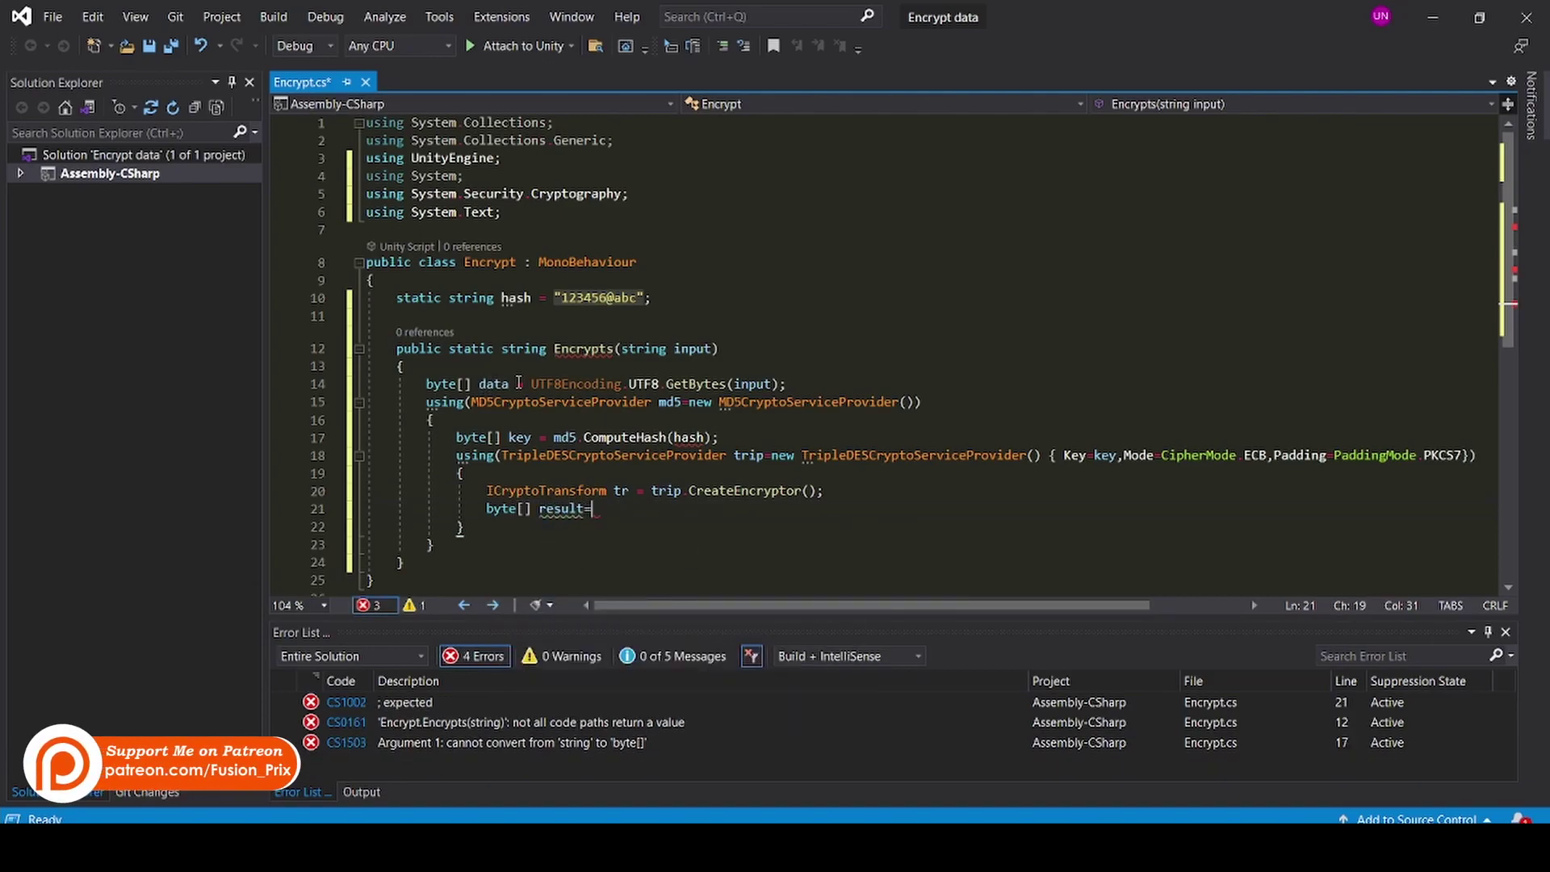
{"action": "type", "text": "t = tr."}
- Compute byte[] result with tr.TransformFinalBlock(data, 0, data.Length)
{"action": "key", "text": "Down"}
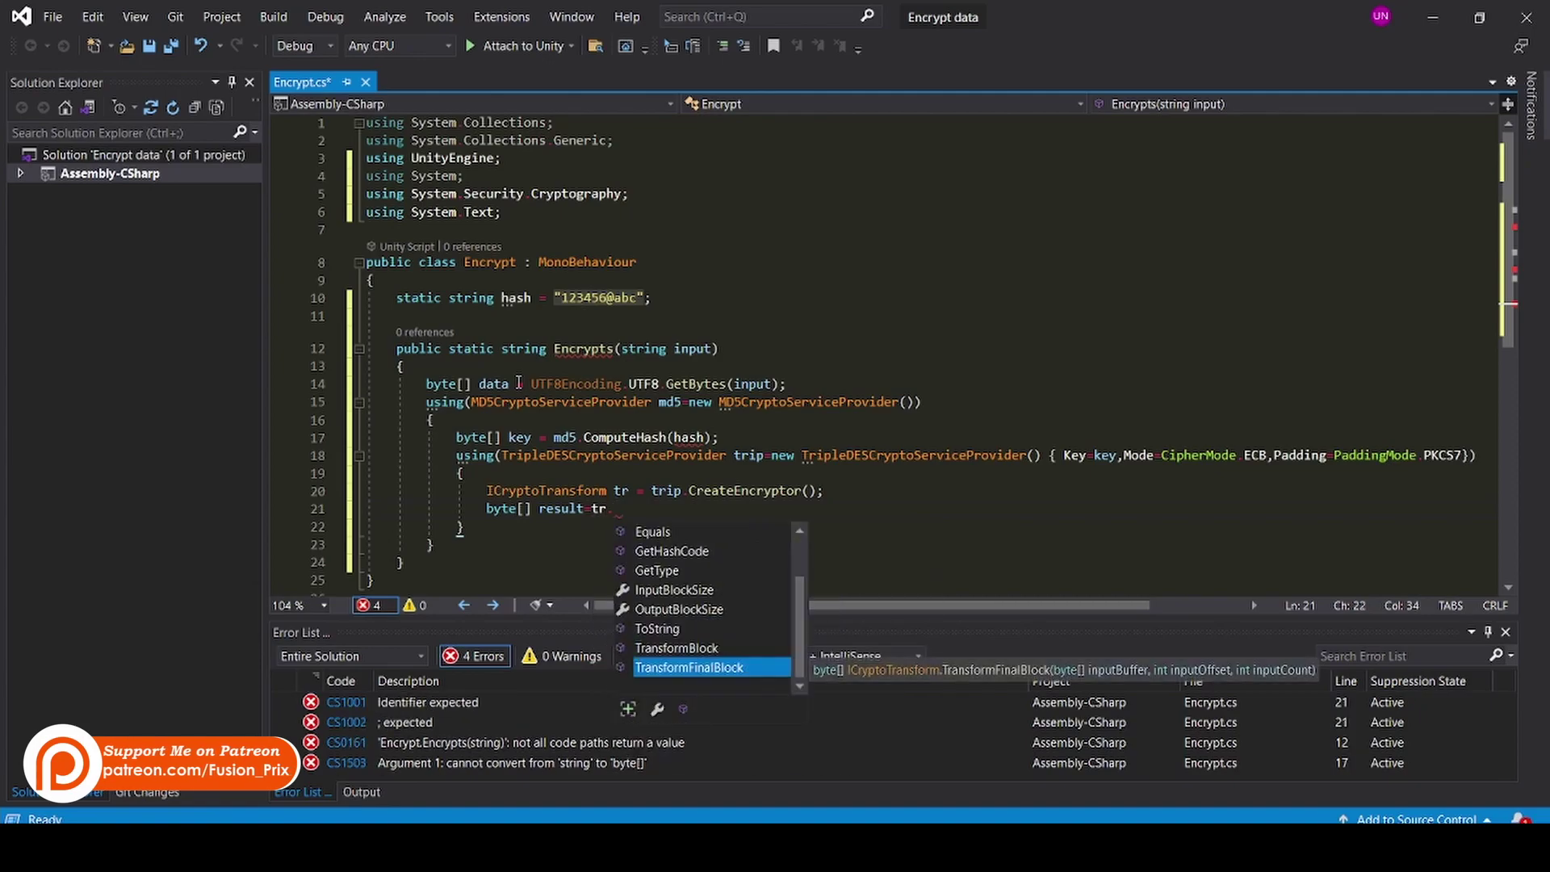
{"action": "key", "text": "Tab"}
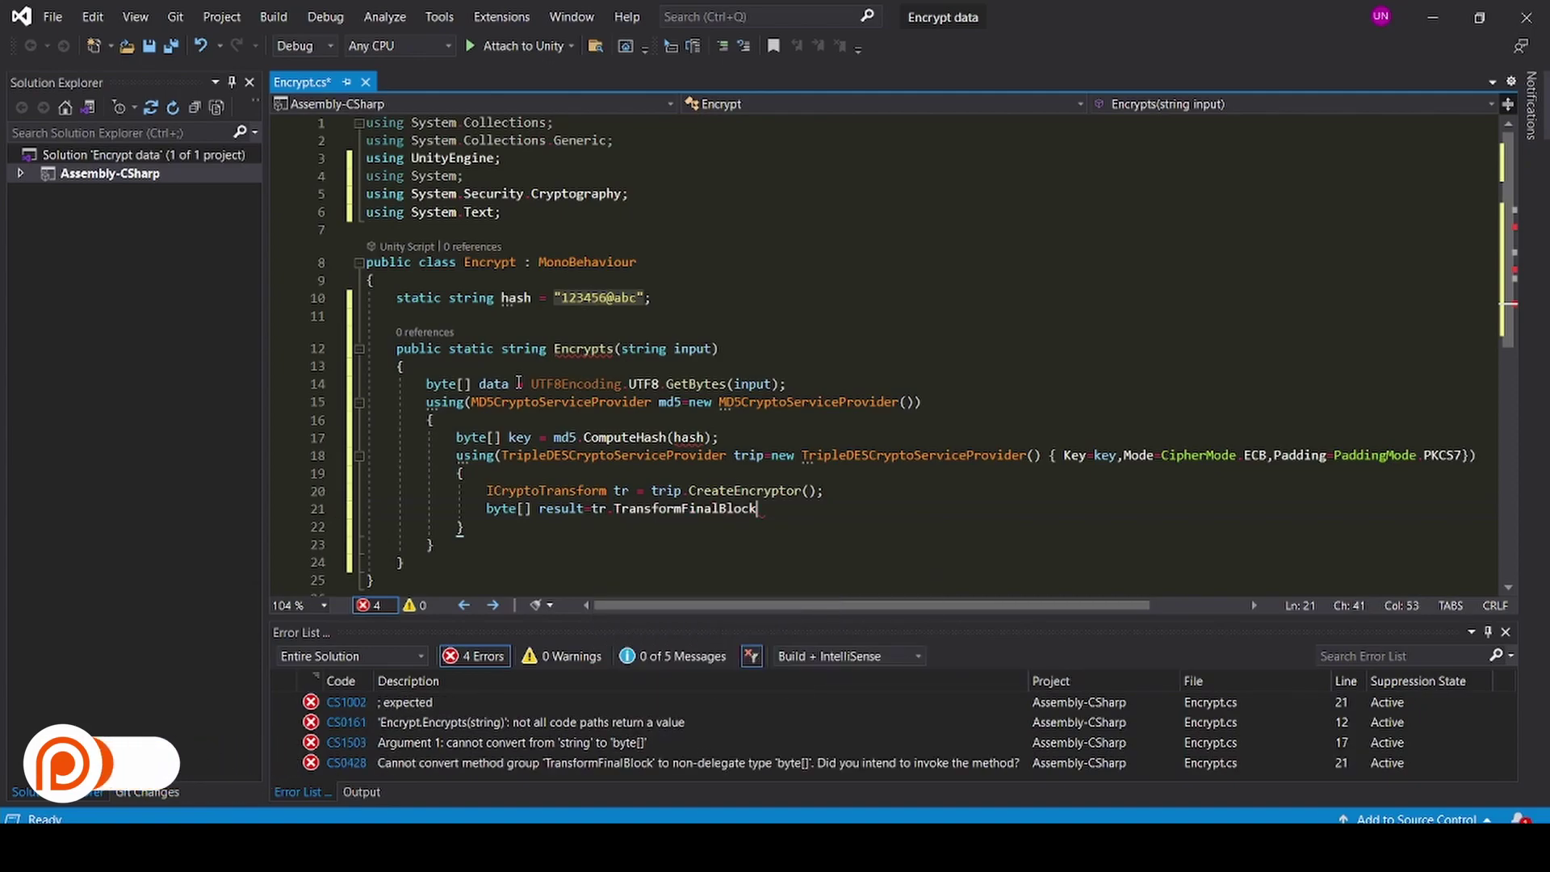
{"action": "type", "text": "(dara"}
{"action": "key", "text": "BackSpace"}
{"action": "key", "text": "BackSpace"}
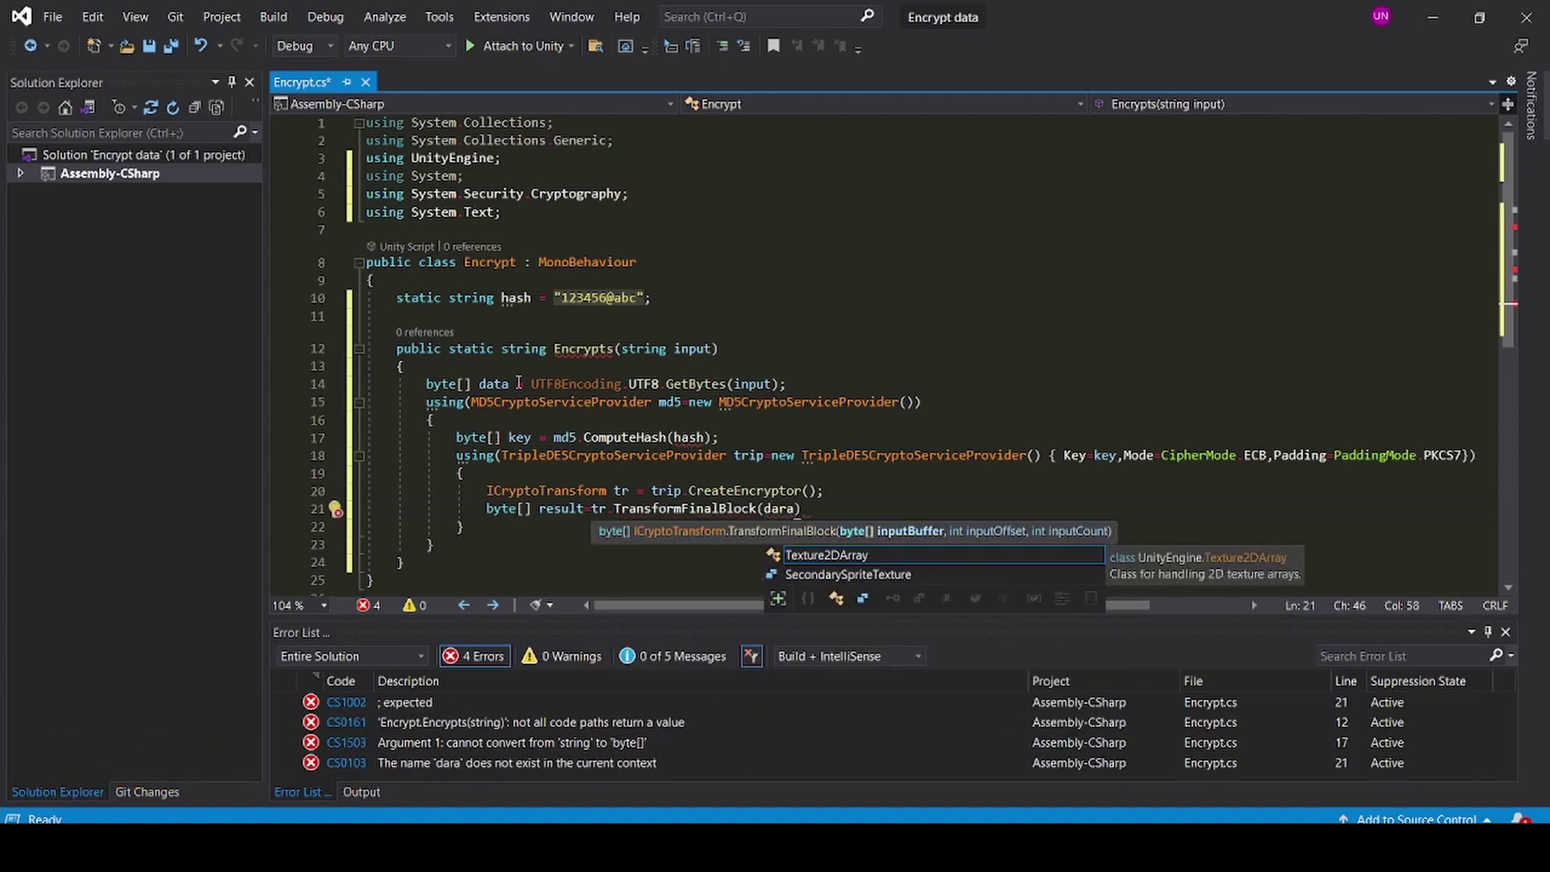
{"action": "type", "text": "ta"}
{"action": "key", "text": "Escape"}
{"action": "type", "text": ","}
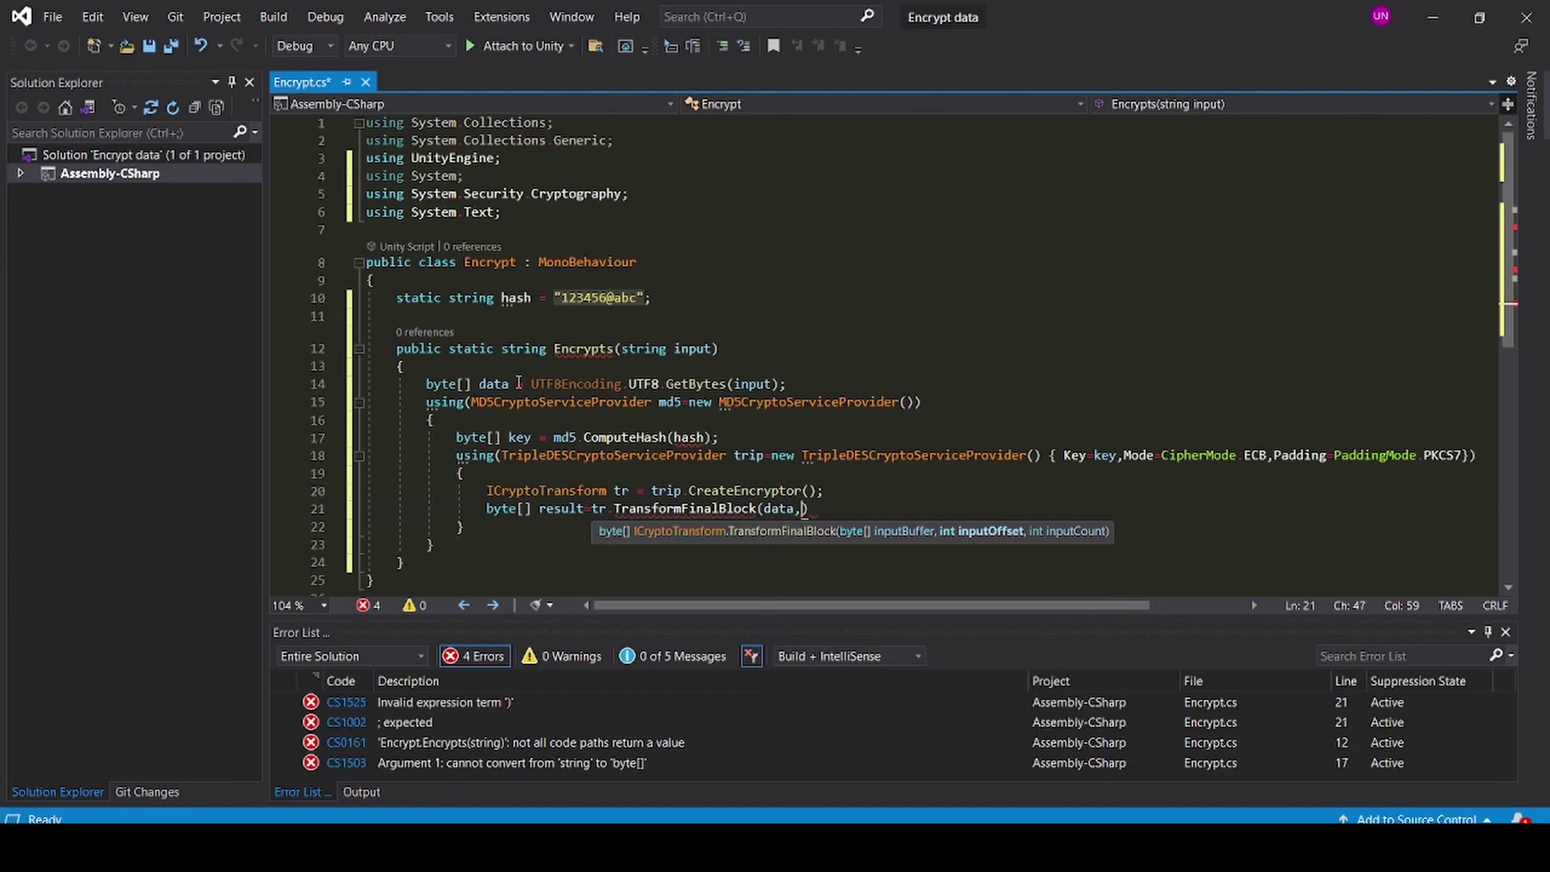
{"action": "type", "text": "0,dat"}
{"action": "key", "text": "Tab"}
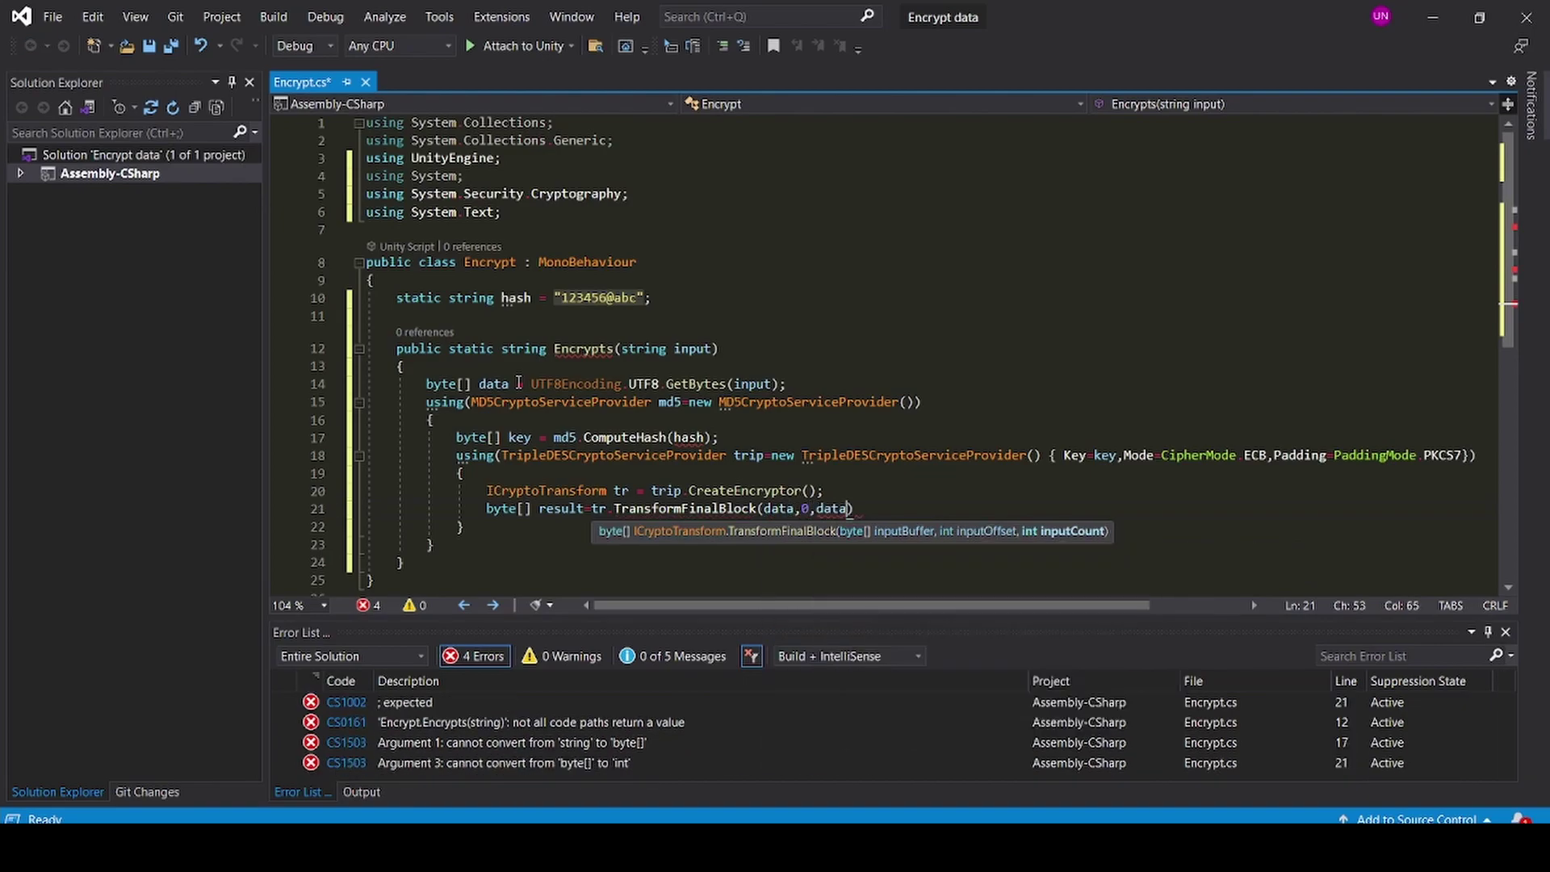
{"action": "type", "text": ".Length"}
{"action": "key", "text": "End"}
{"action": "type", "text": ";"}
- Return Convert.ToBase64String(result, 0, result.Length)
{"action": "key", "text": "Return"}
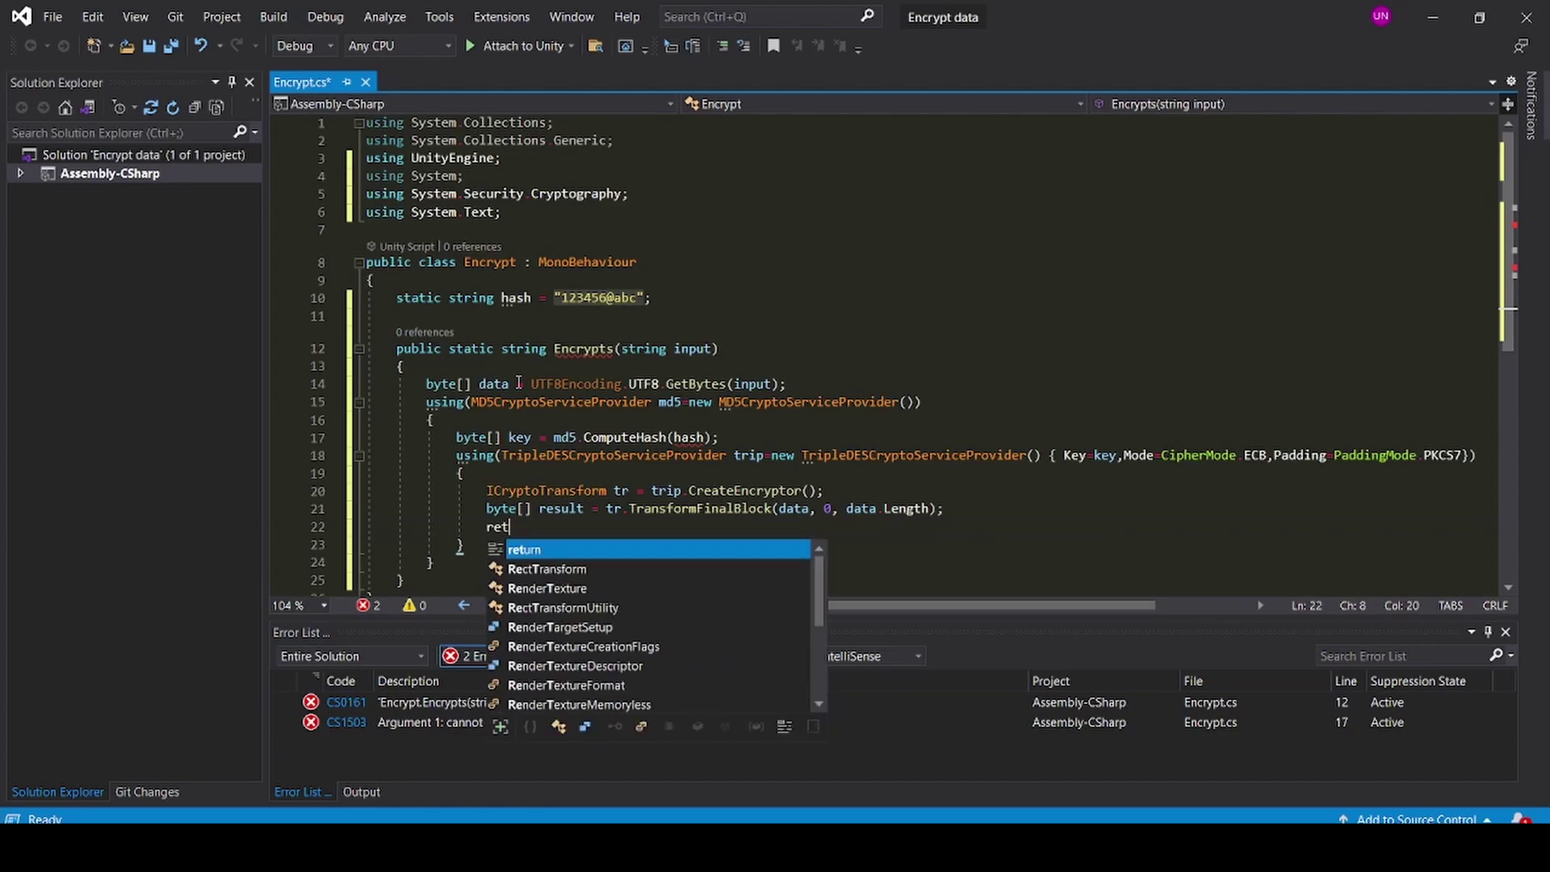
{"action": "type", "text": "return convert"}
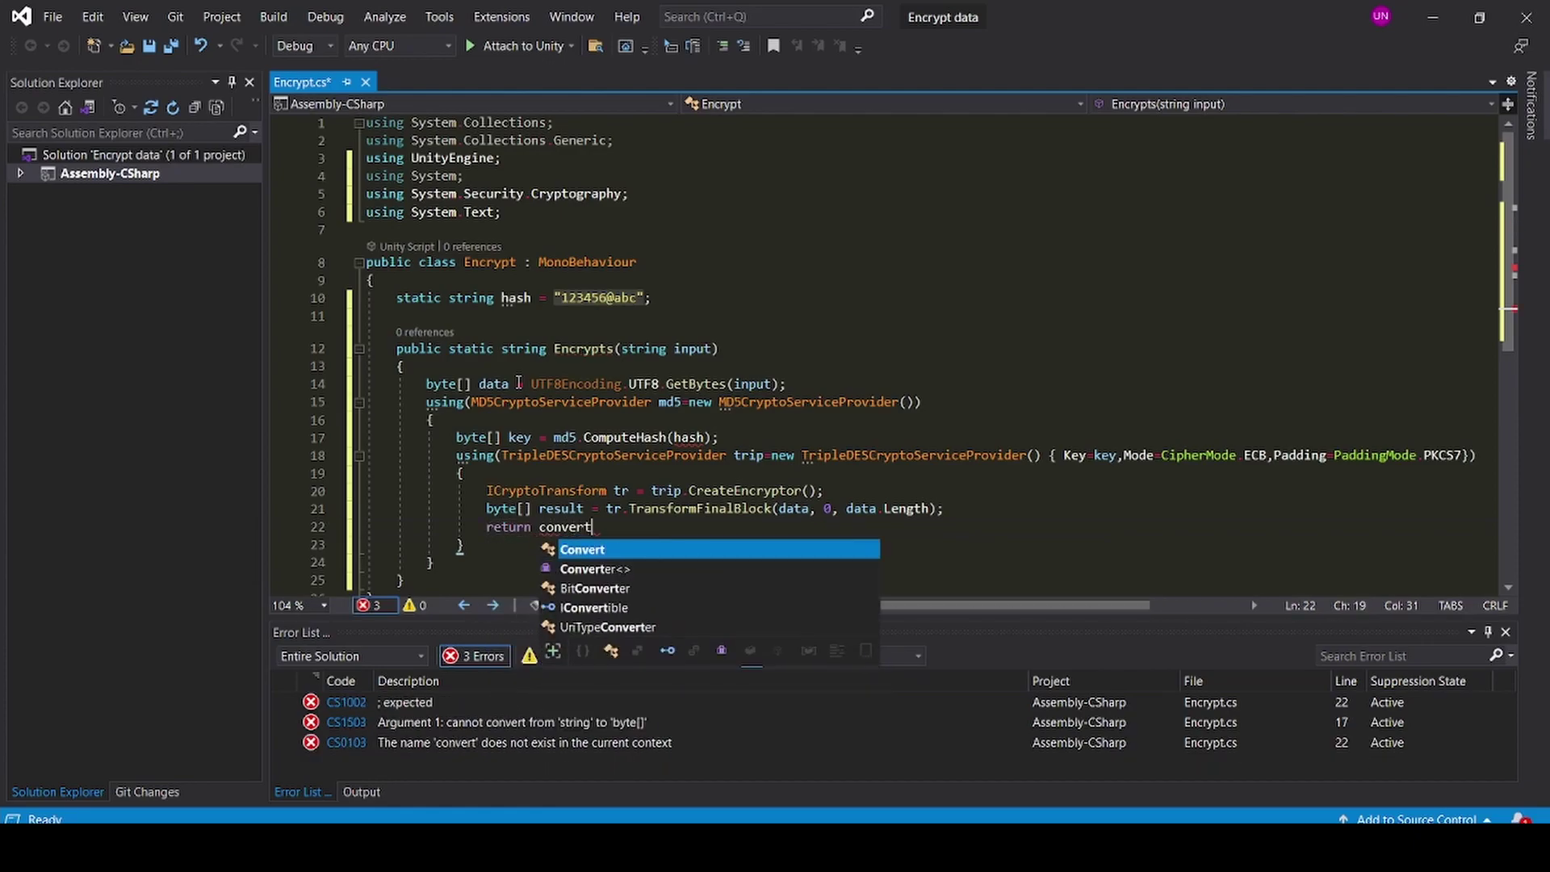
{"action": "key", "text": "Tab"}
{"action": "type", "text": ".tob"}
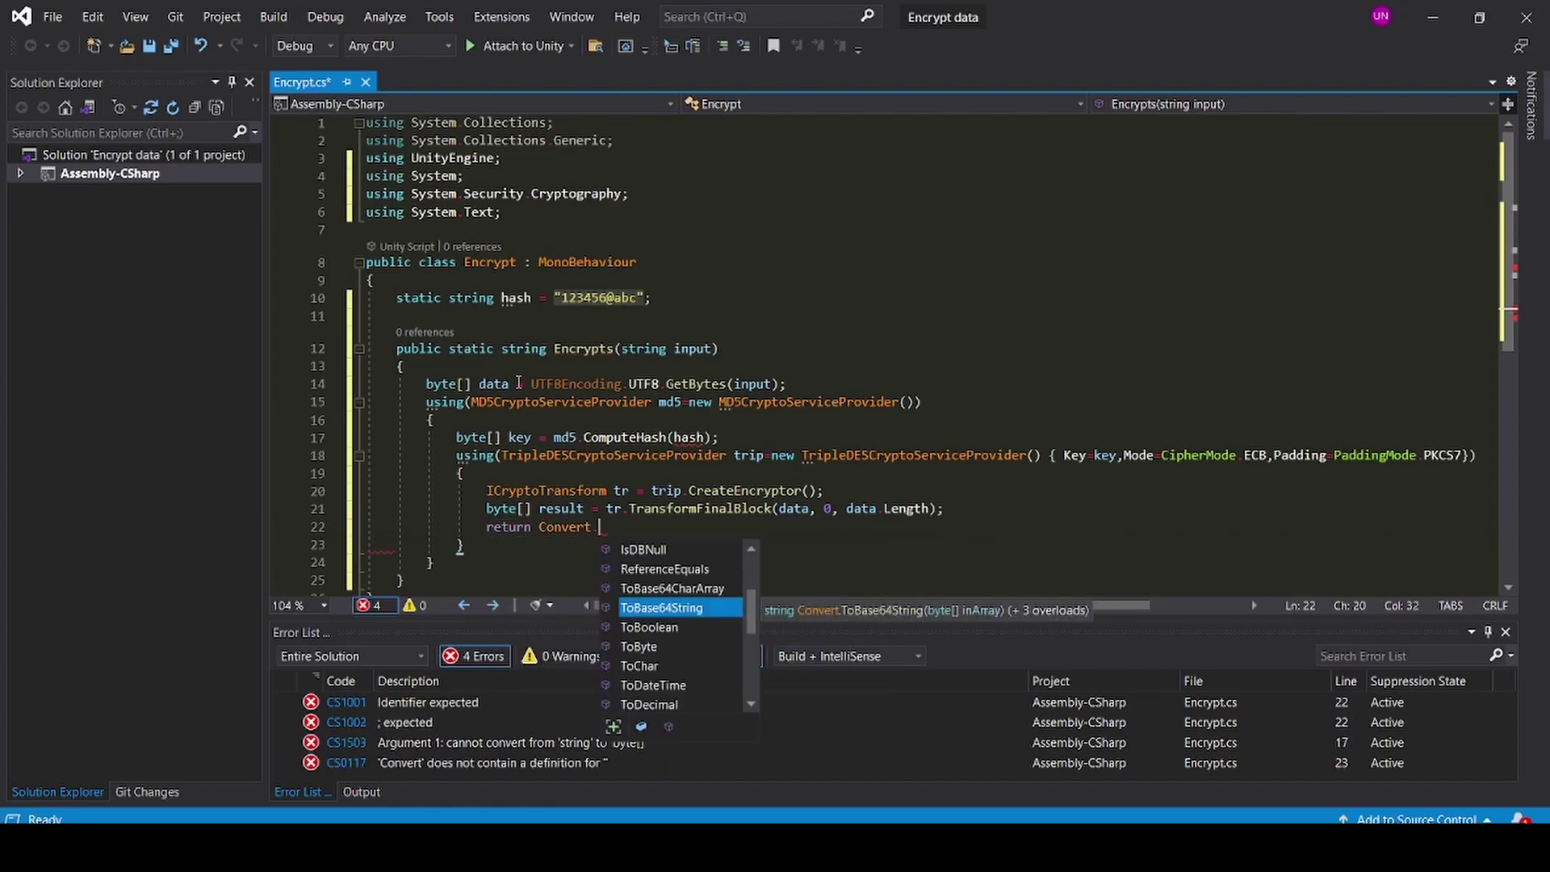
{"action": "type", "text": "tobase"}
{"action": "key", "text": "Tab"}
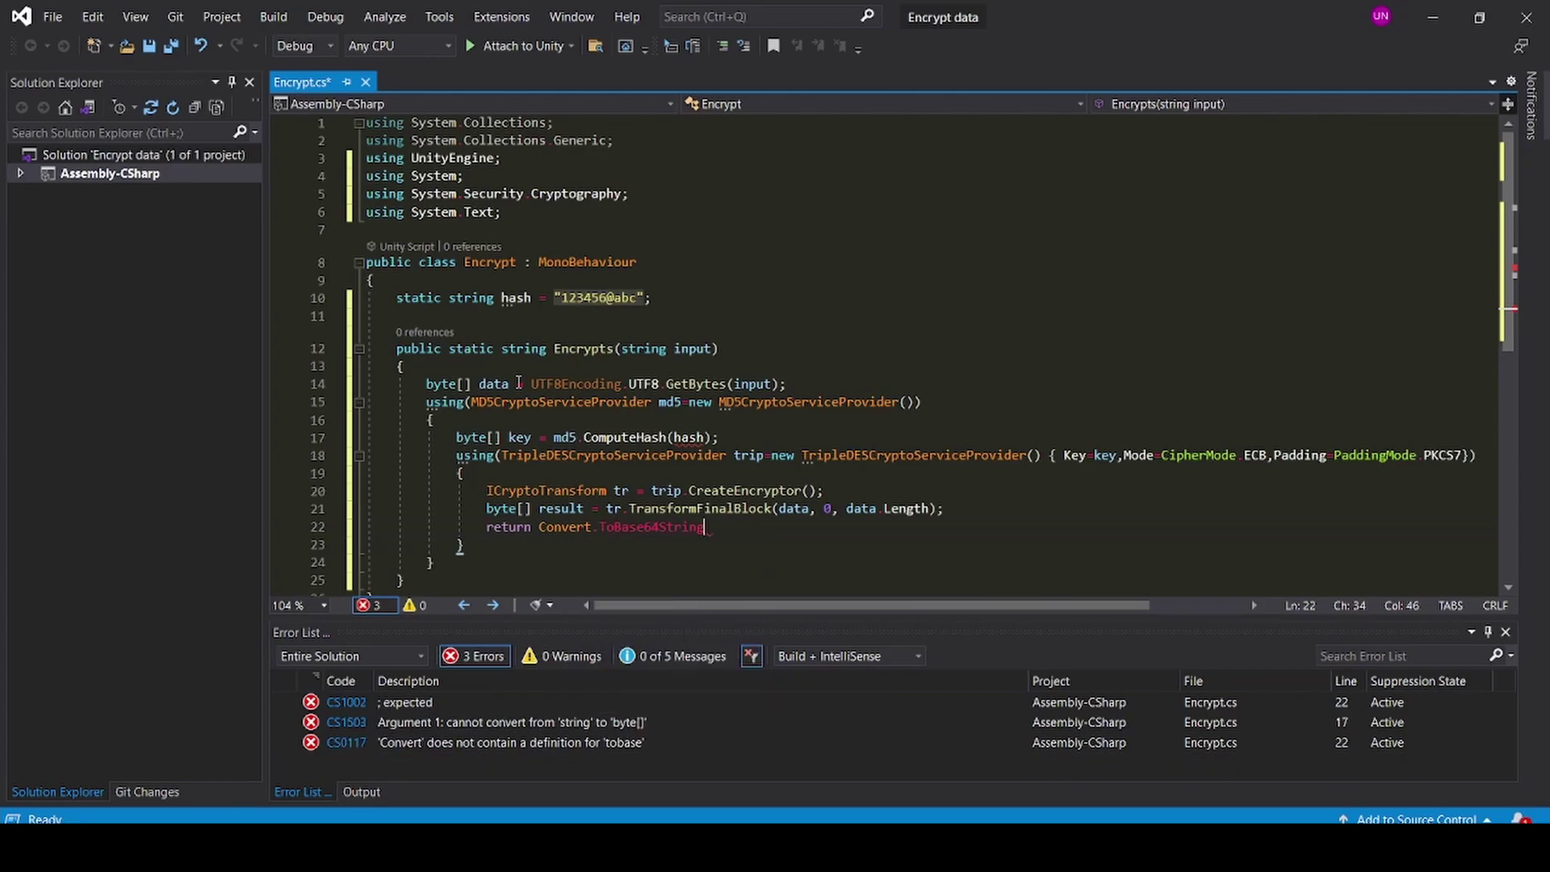
{"action": "type", "text": "(re"}
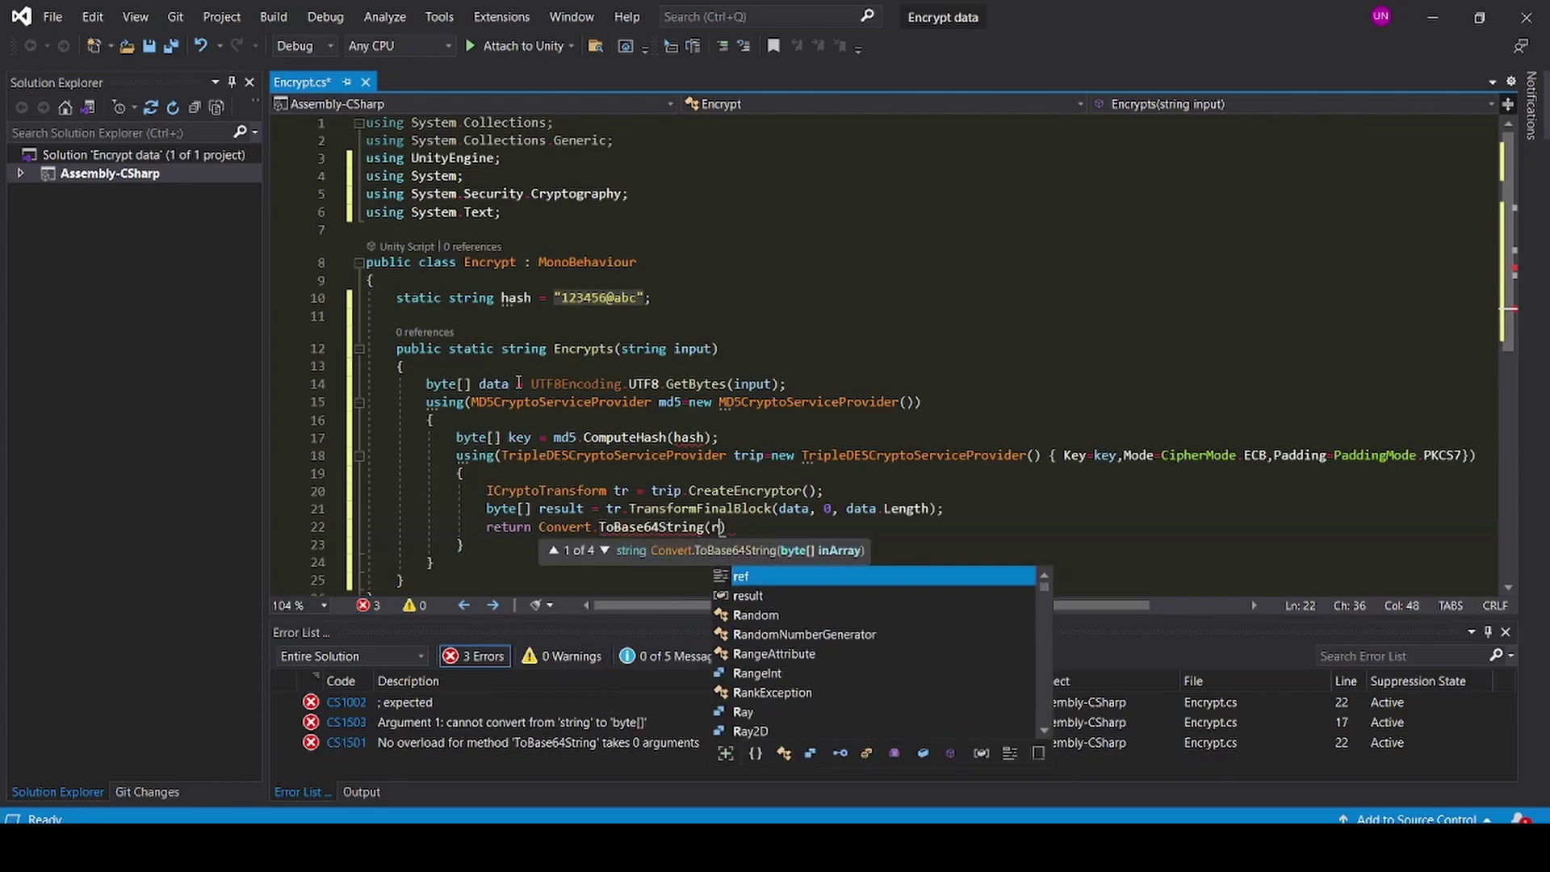
{"action": "type", "text": "s"}
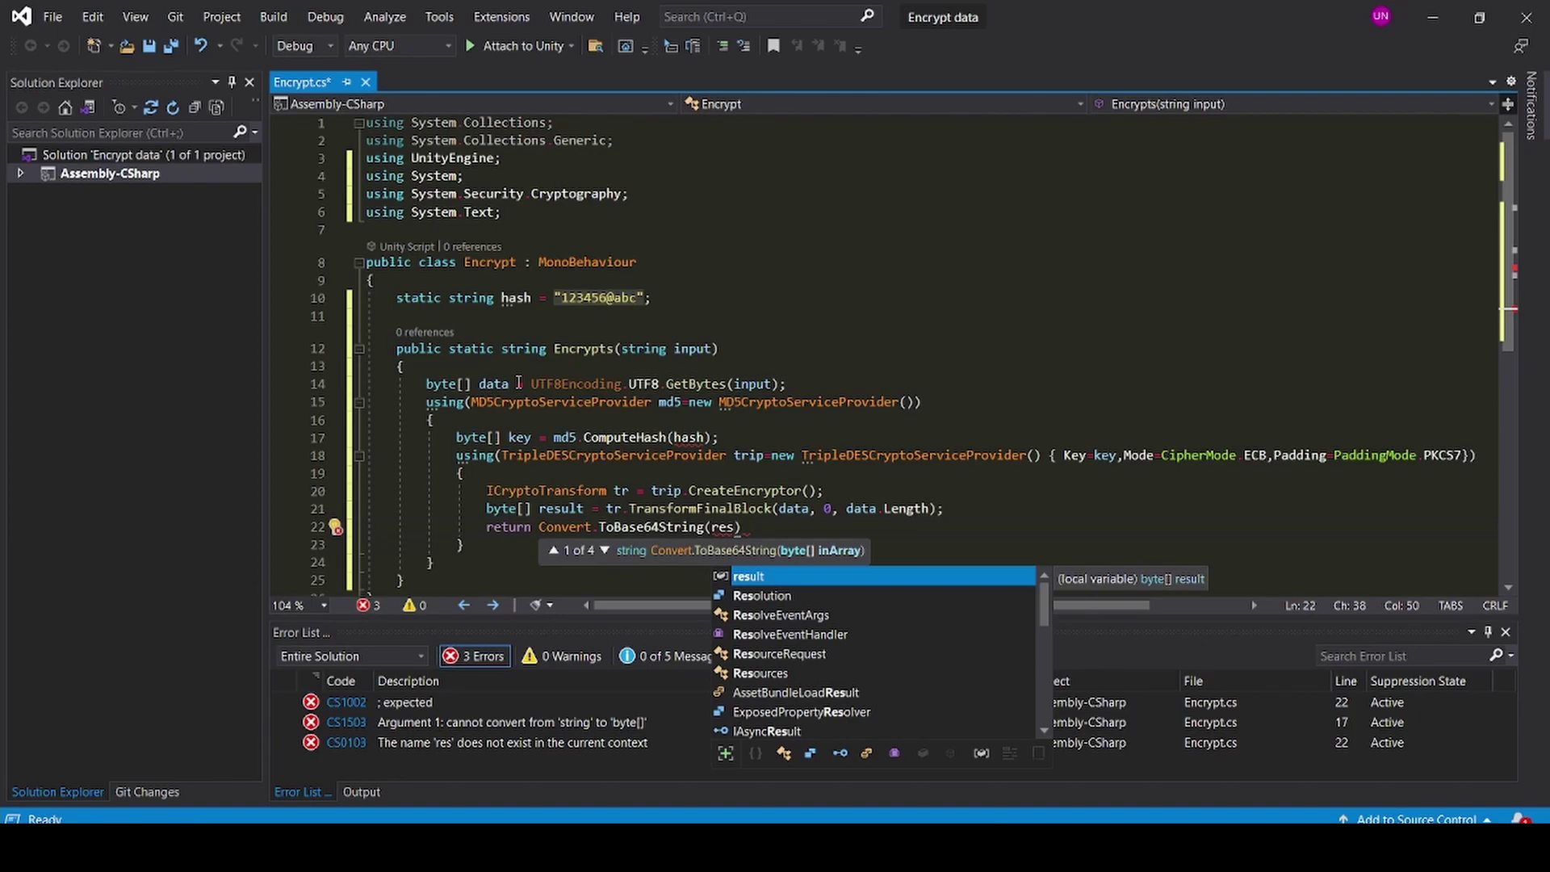
{"action": "key", "text": "Tab"}
{"action": "type", "text": ","}
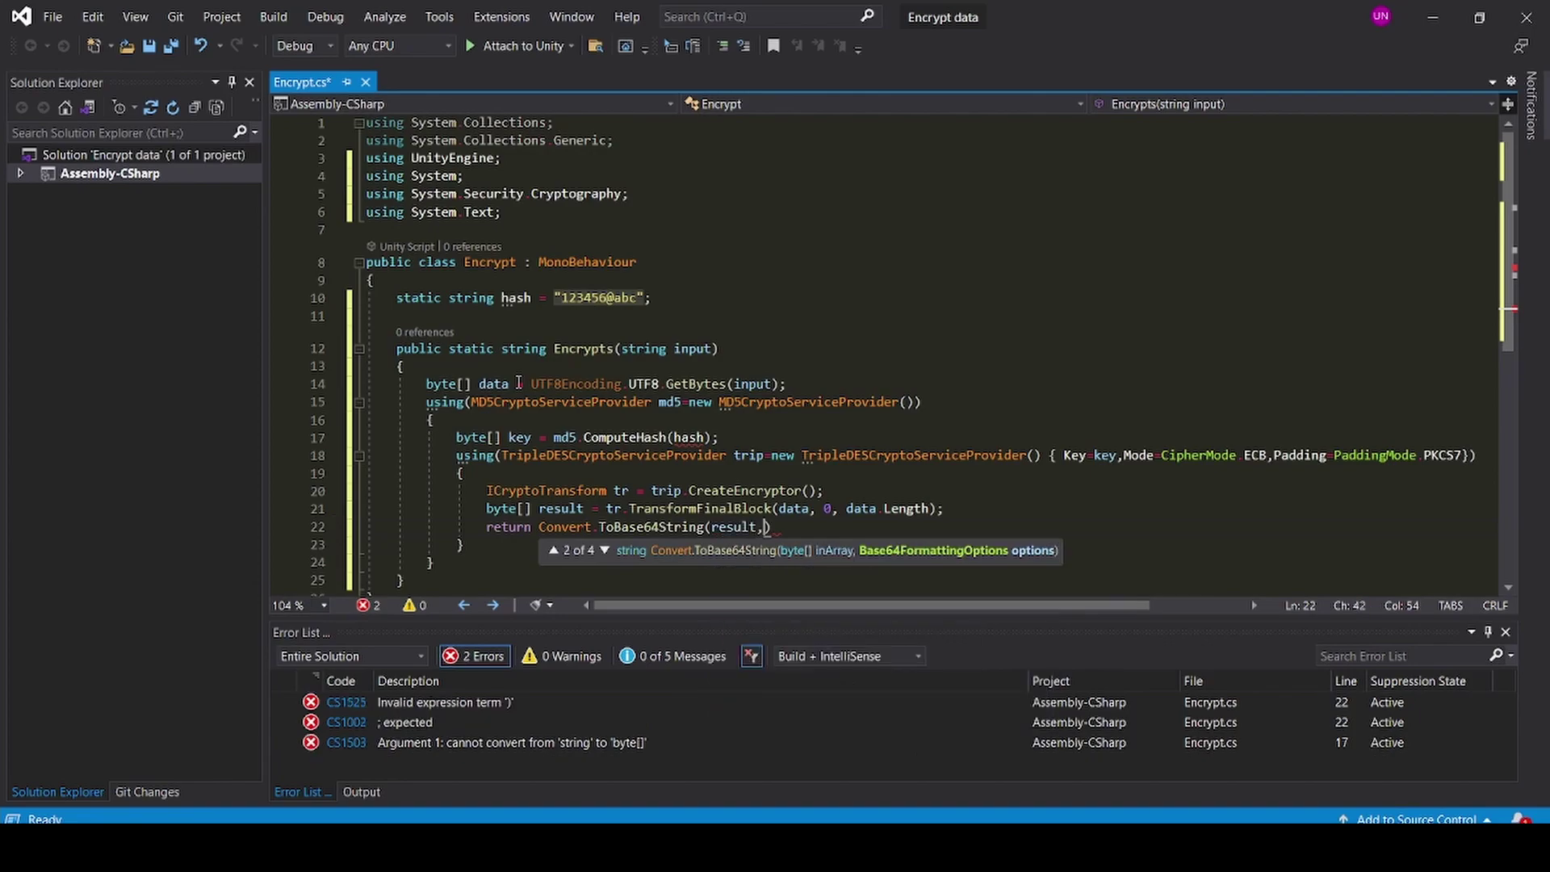
{"action": "type", "text": "0"}
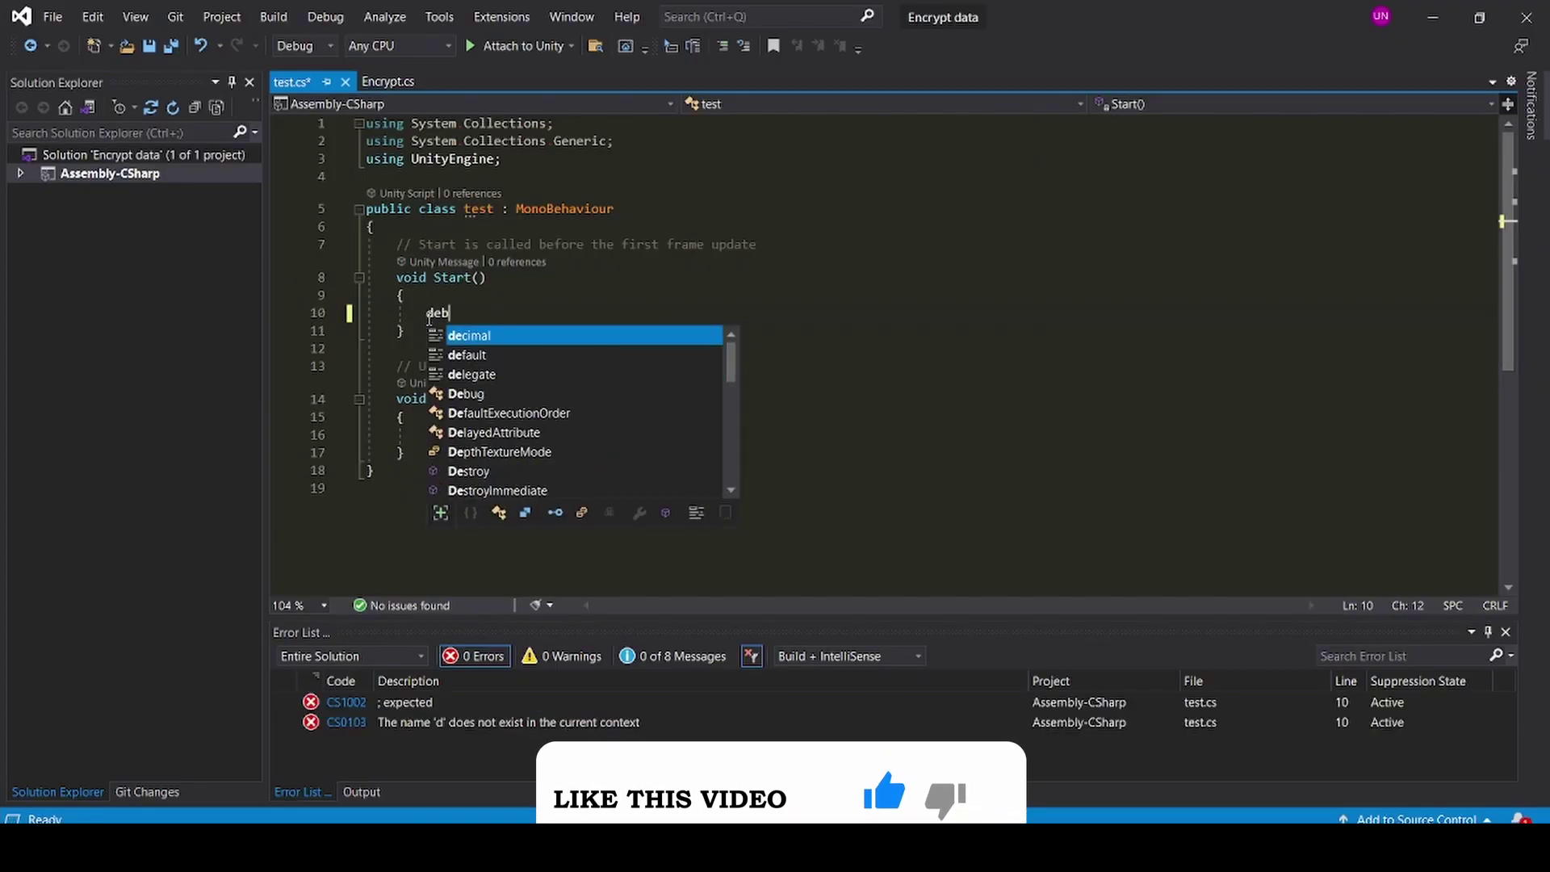
{"action": "type", "text": "u"}
- In test.cs Start(), add Debug.Log(Encrypt.Encrypts("fusionprix"))
{"action": "key", "text": "Tab"}
{"action": "type", "text": ".Log"}
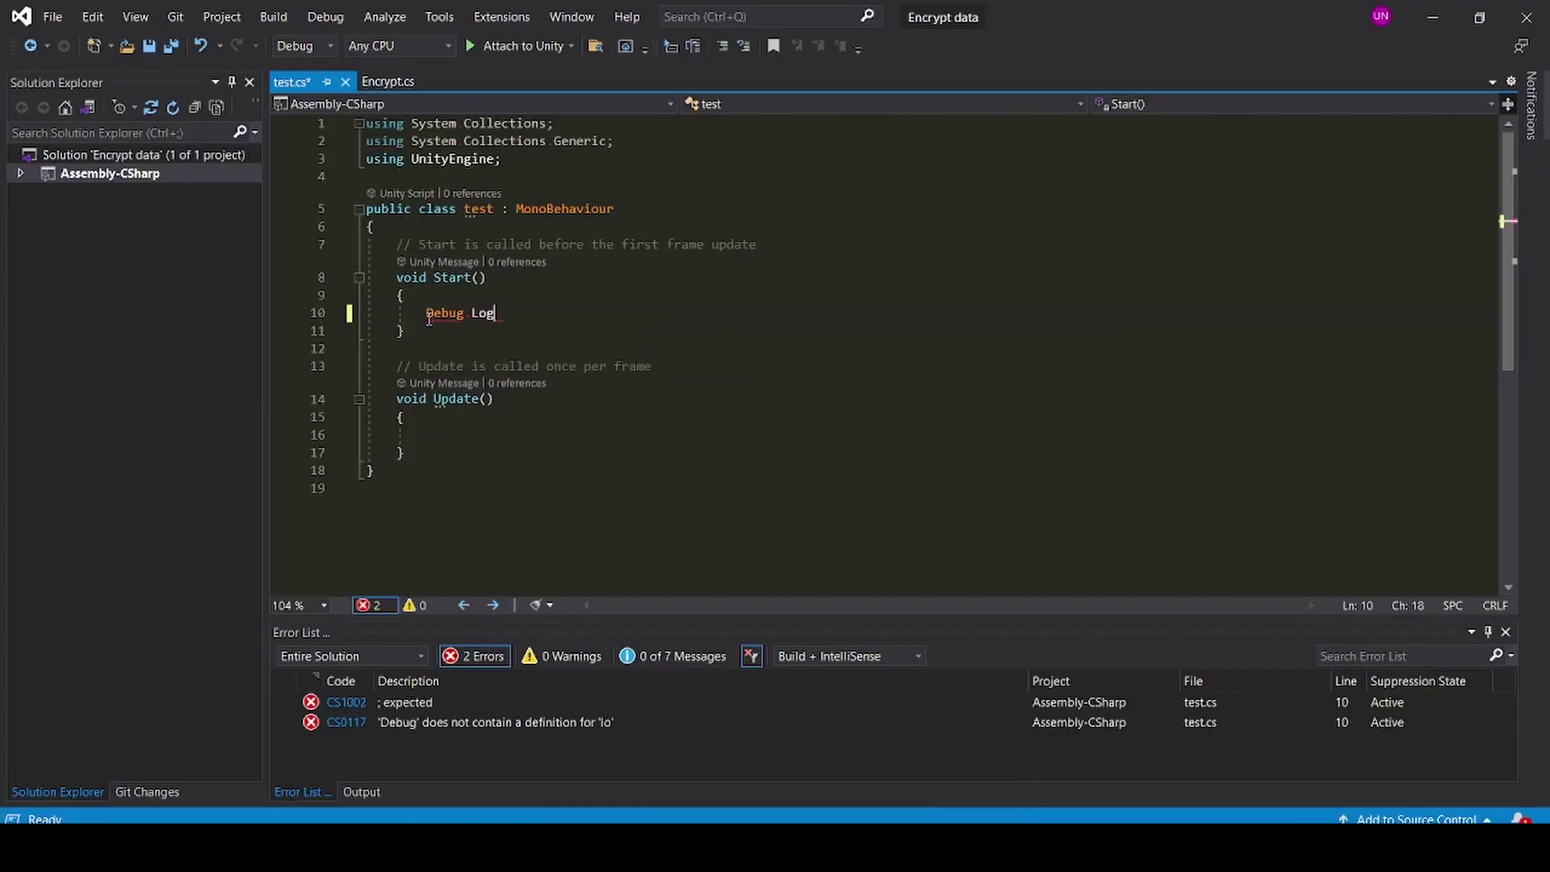
{"action": "type", "text": "(enc"}
{"action": "type", "text": "r"}
{"action": "key", "text": "Tab"}
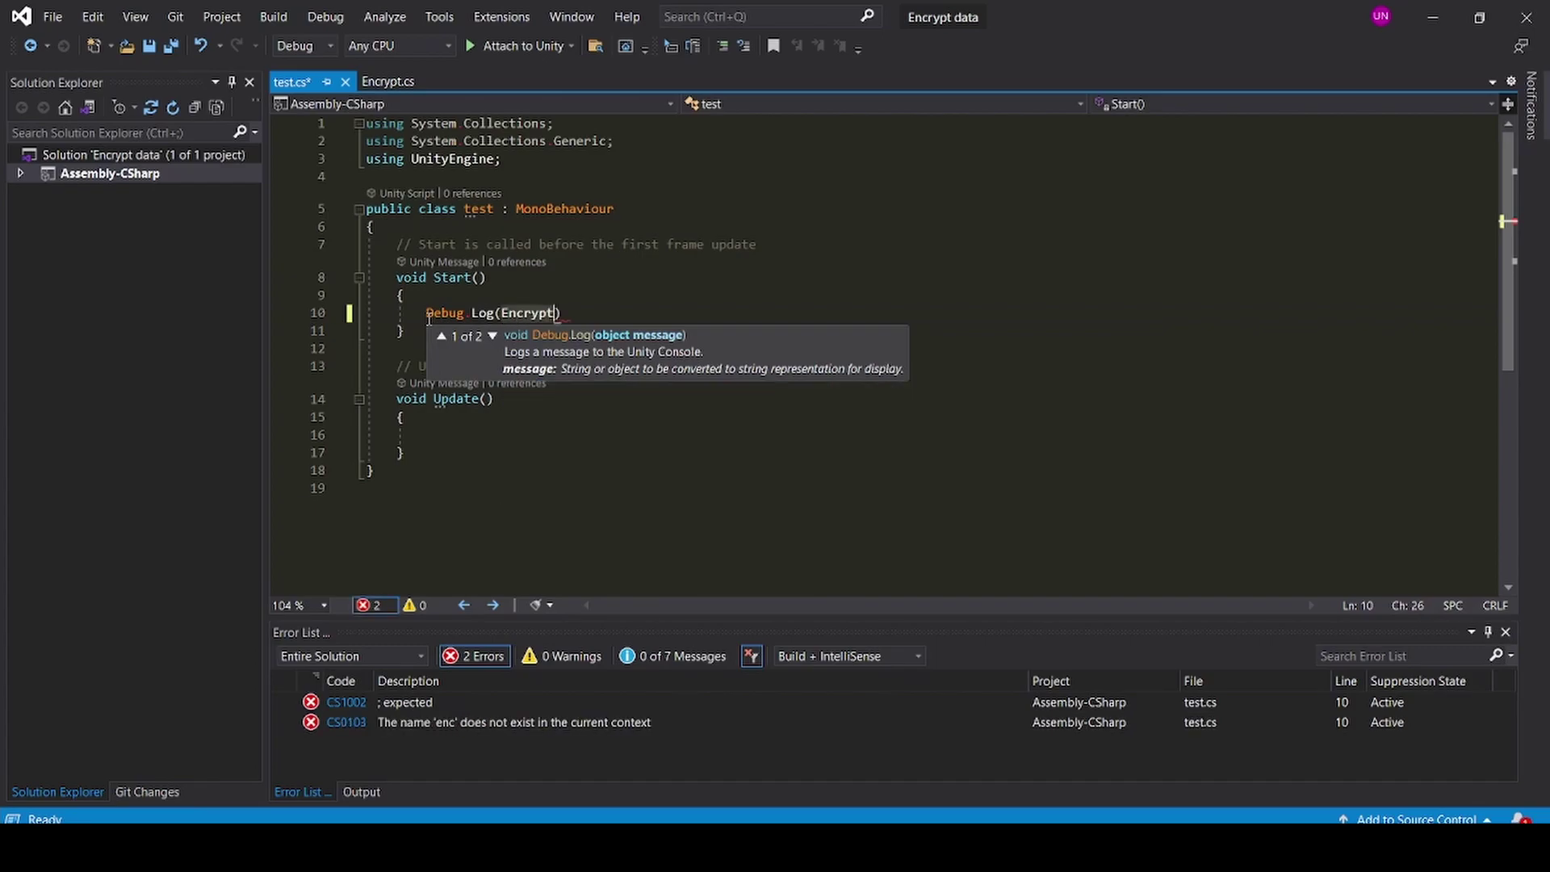
{"action": "type", "text": ".ec"}
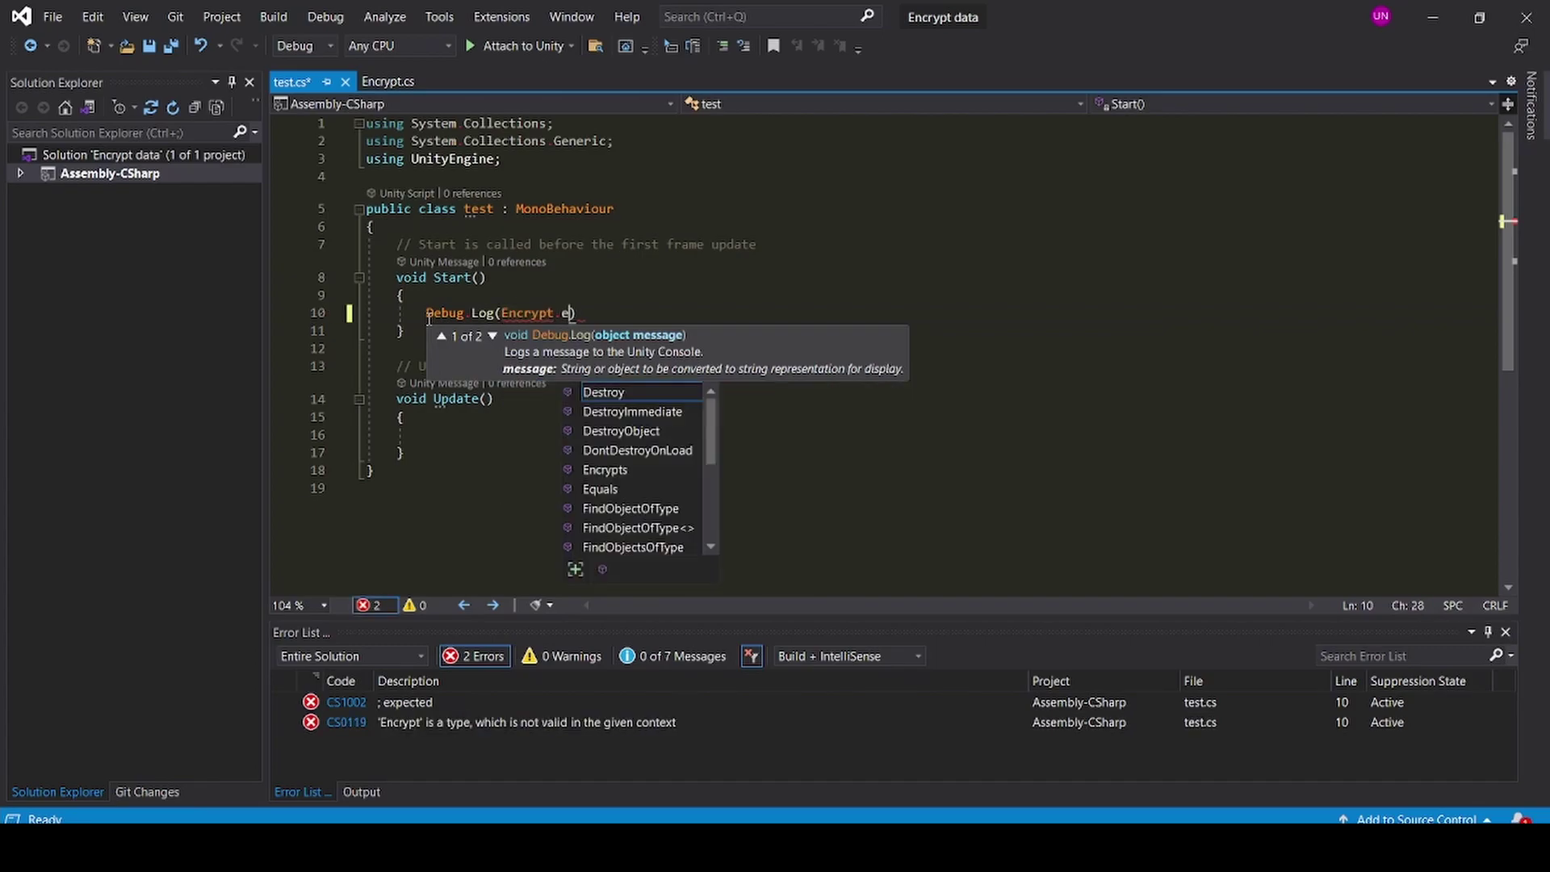
{"action": "key", "text": "Tab"}
{"action": "type", "text": "("}
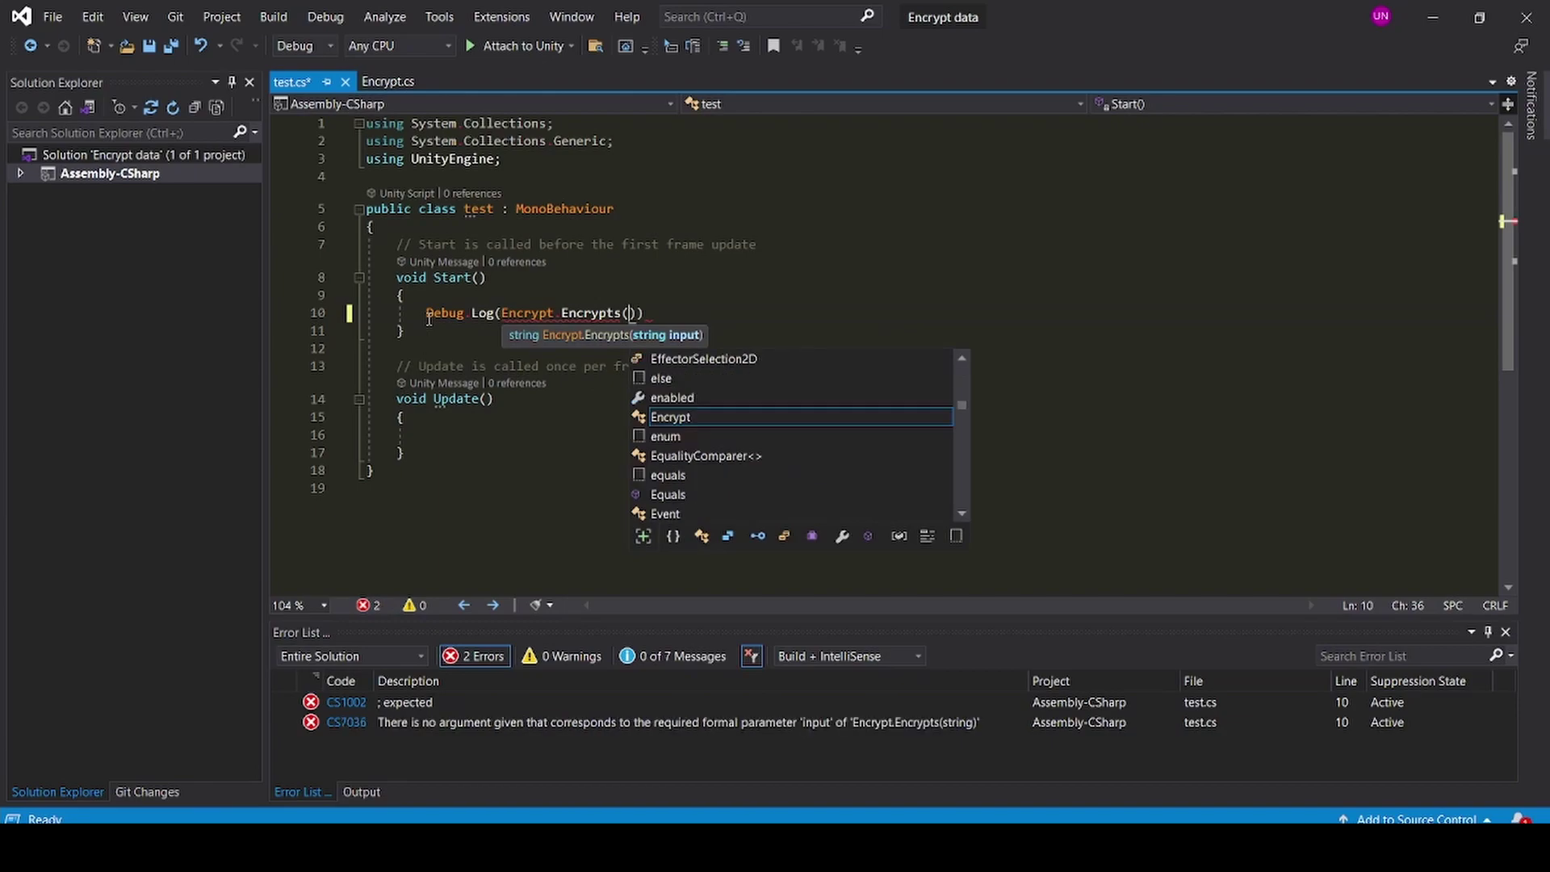
{"action": "type", "text": "\"fusionprix"}
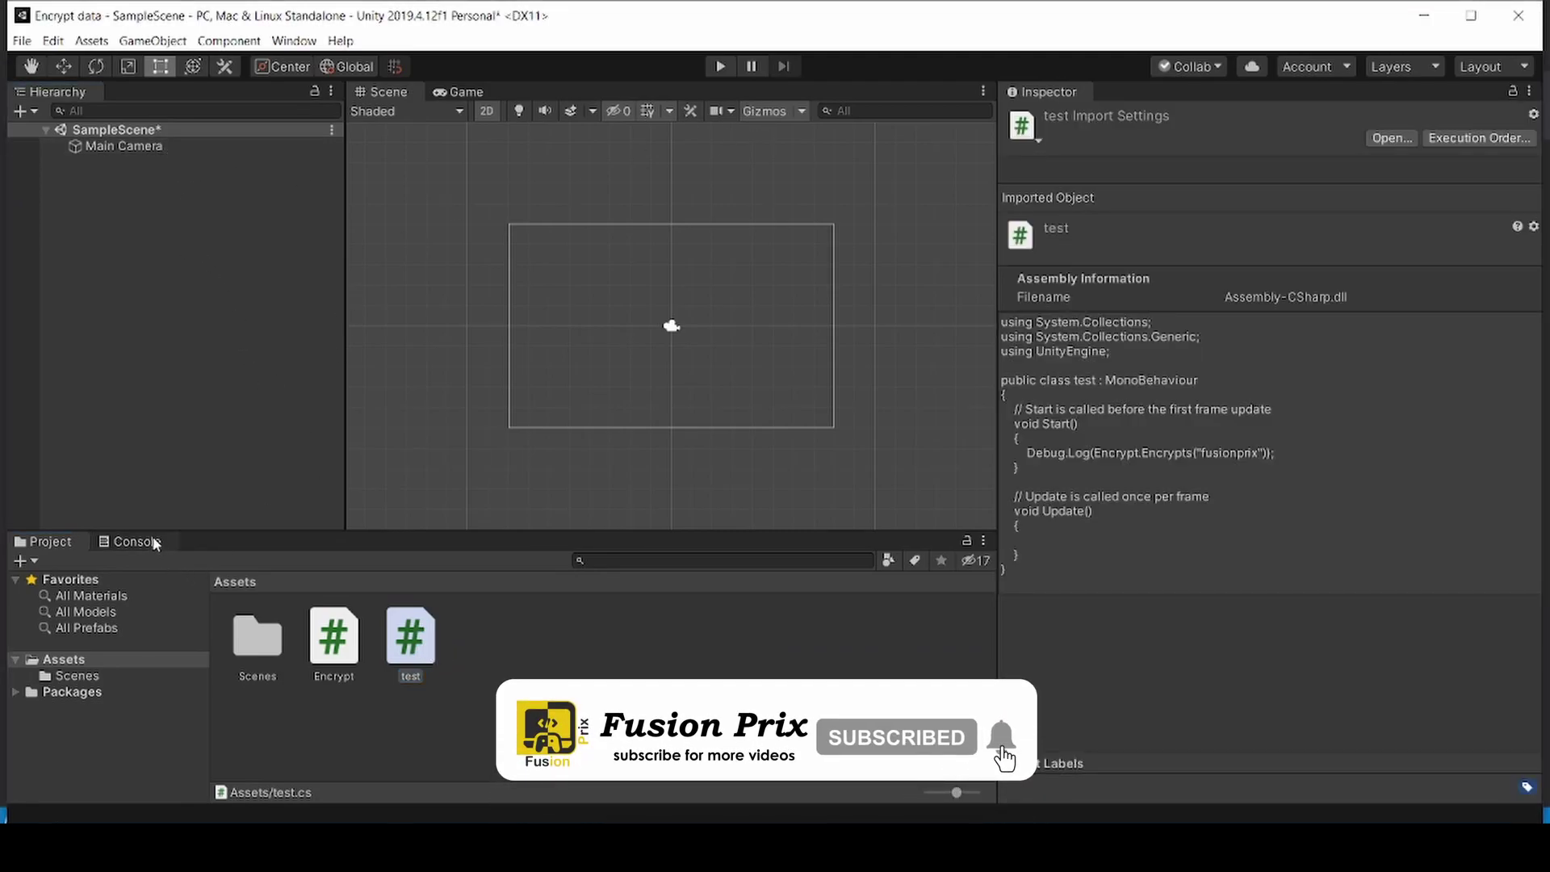
- Play the scene, confirm the console logs GbYKnHwvw9GpBjofRomLdg==, stop, and reopen Encrypt.cs
{"action": "left_click", "coordinate": [136, 542]}
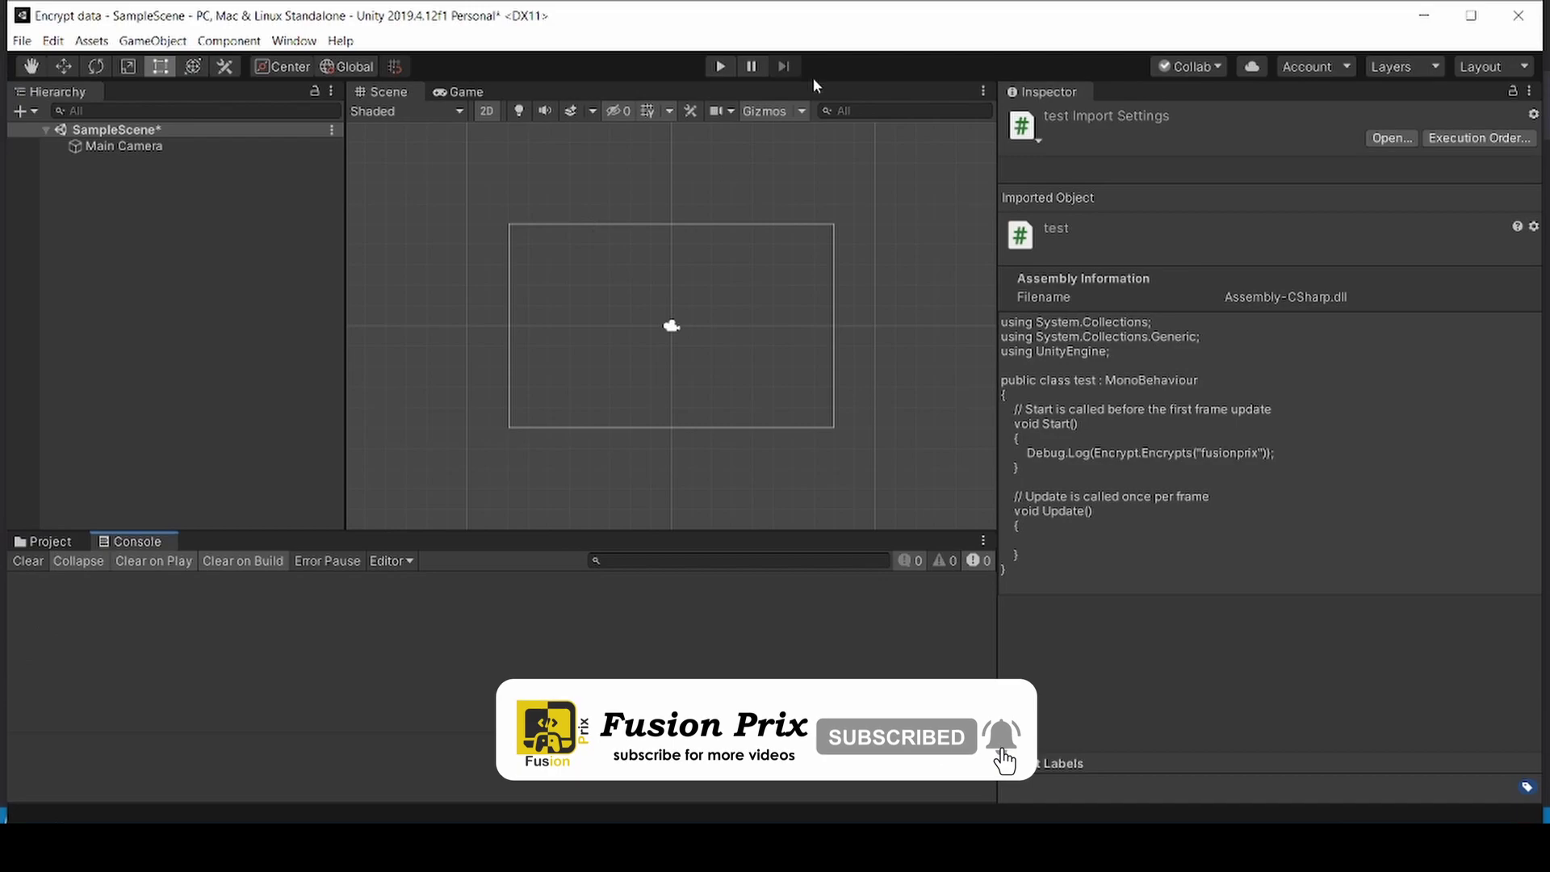
{"action": "left_click", "coordinate": [720, 65]}
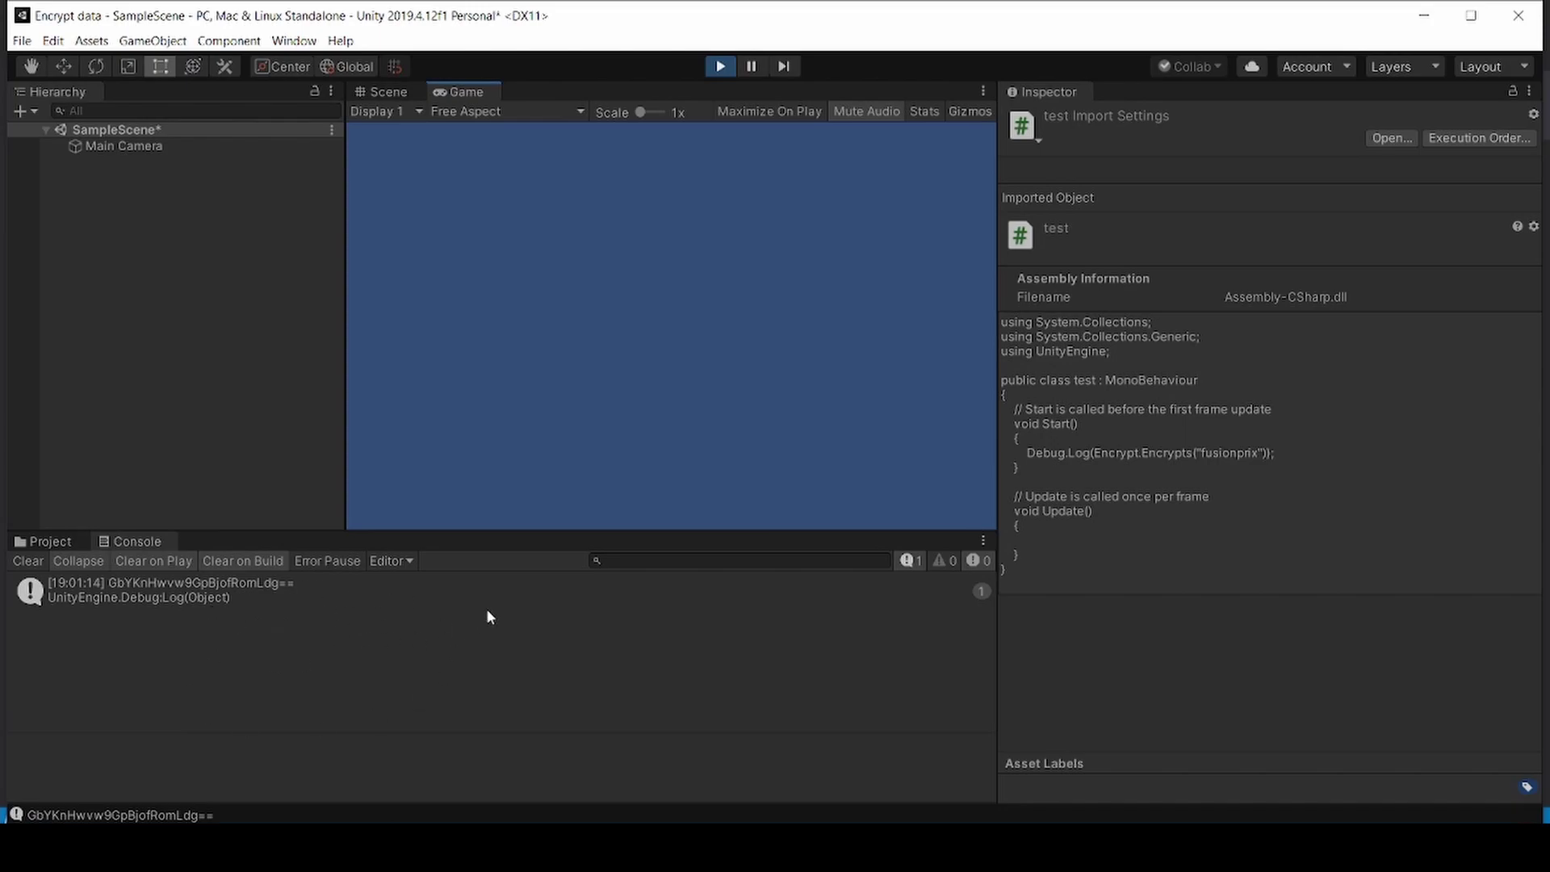
{"action": "left_click", "coordinate": [720, 66]}
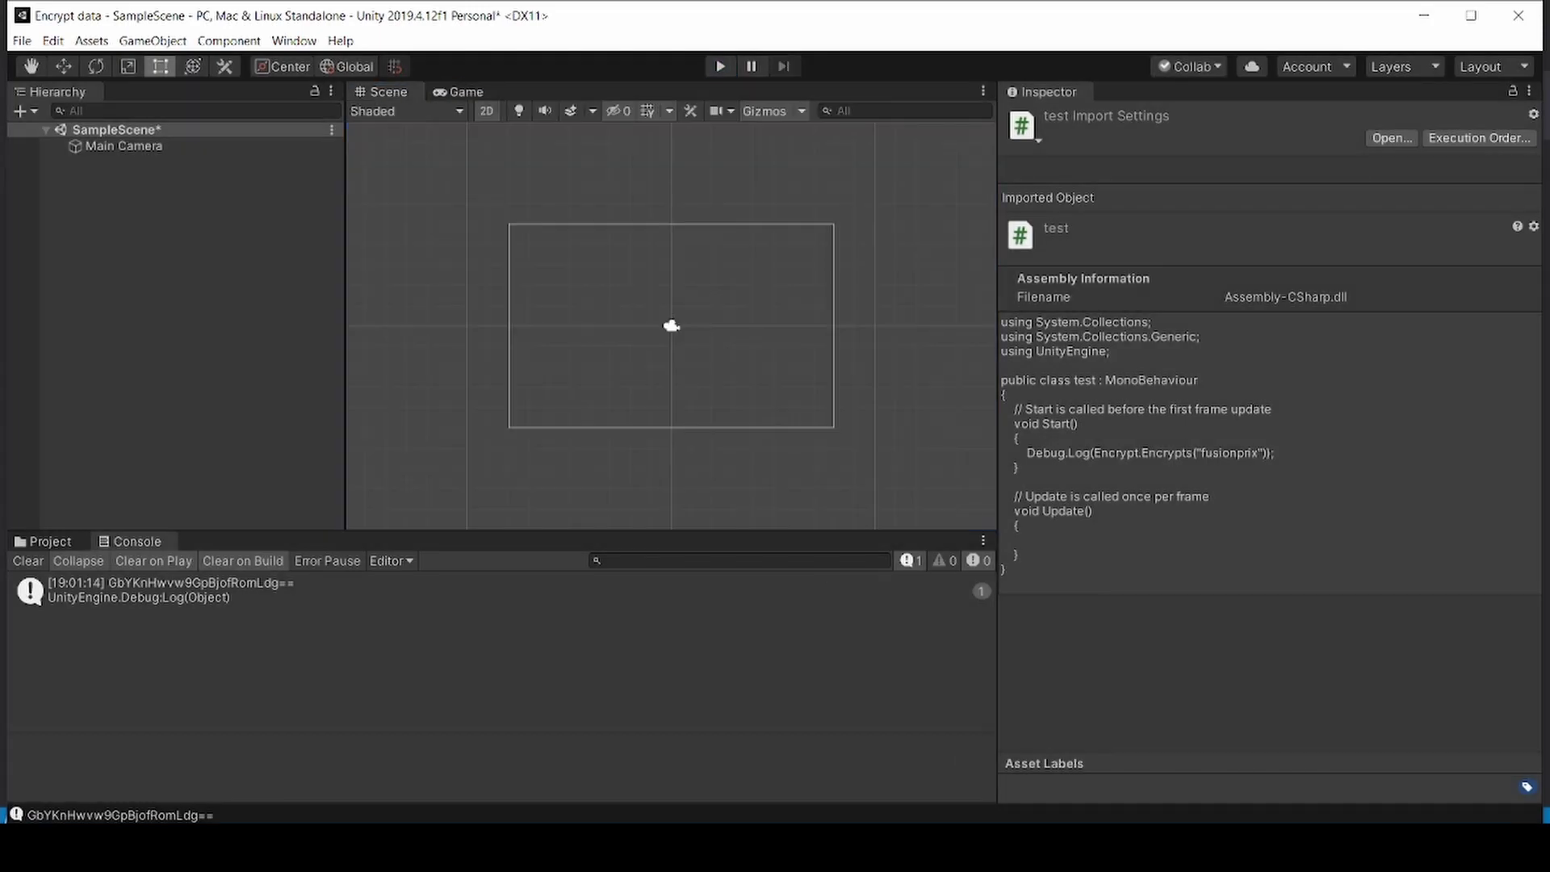
{"action": "key", "text": "alt+Tab"}
{"action": "left_click", "coordinate": [383, 81]}
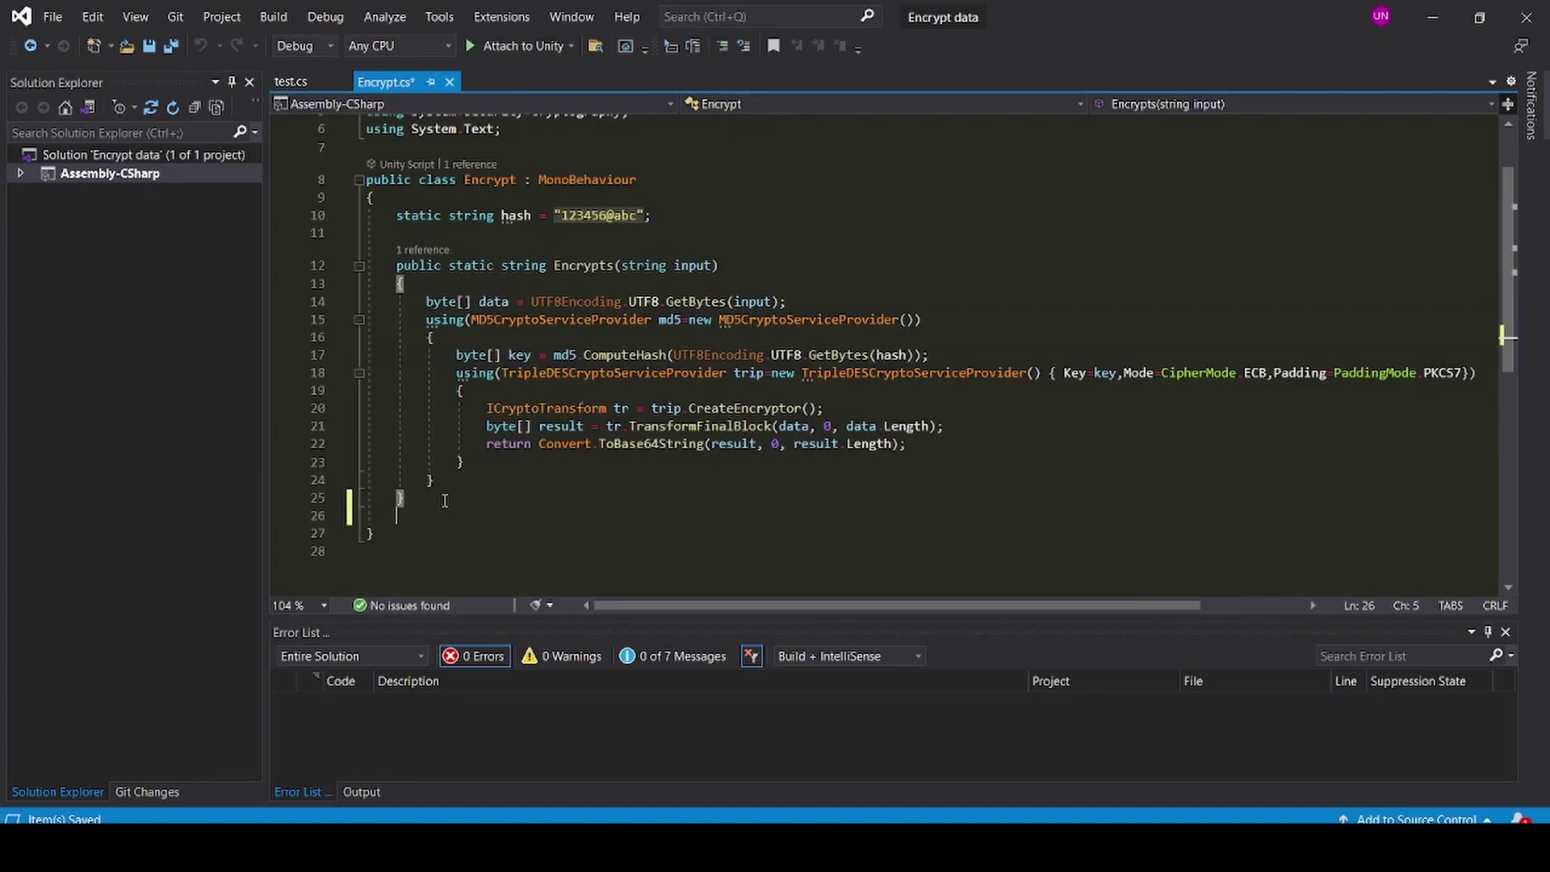
{"action": "type", "text": "ublic "}
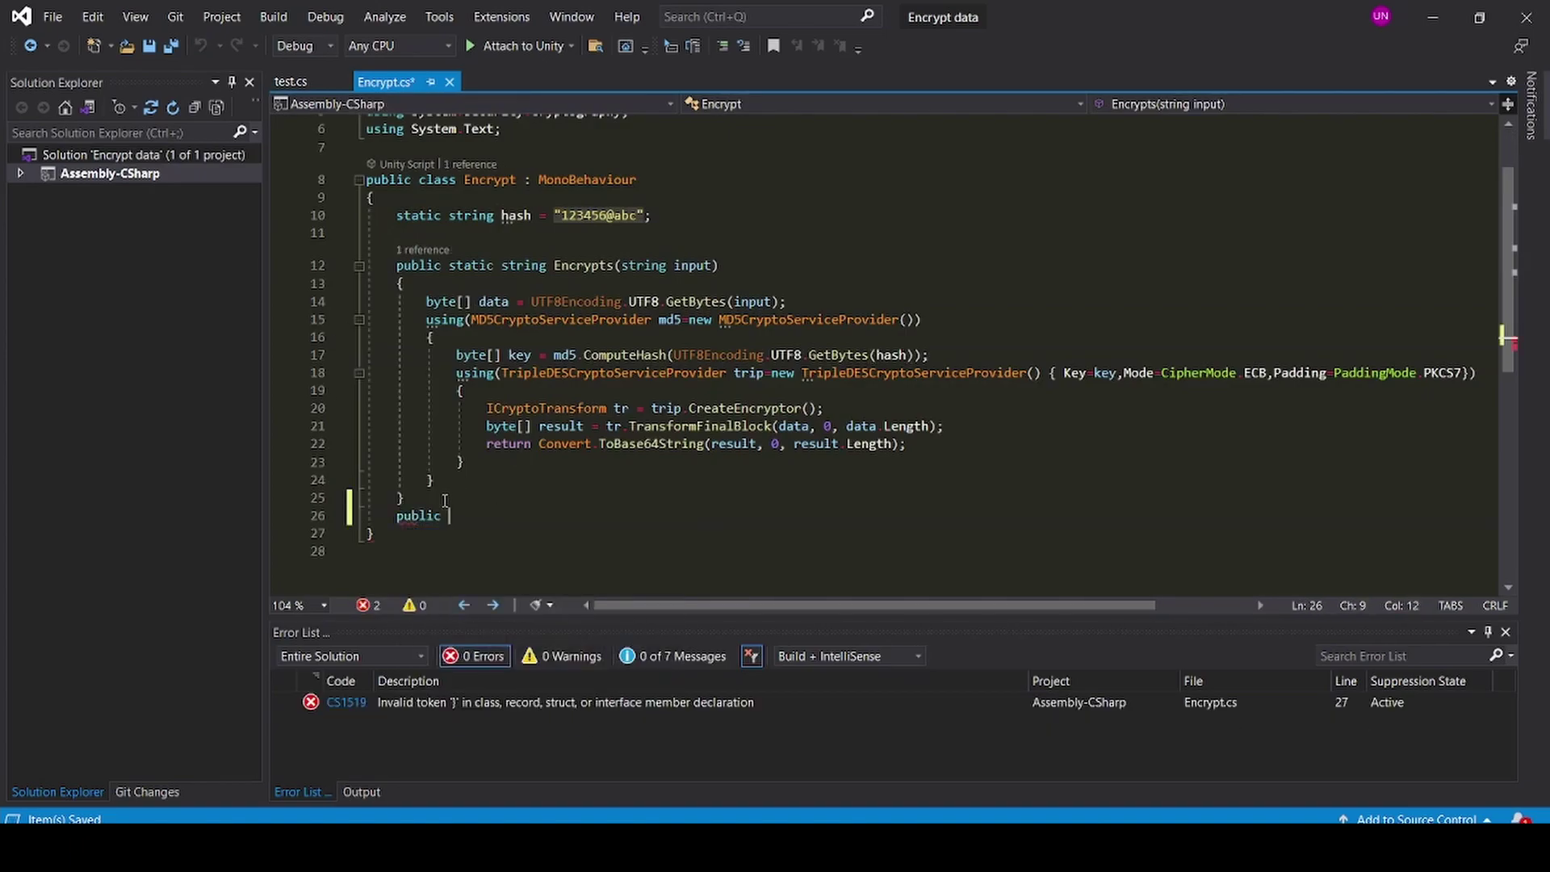
{"action": "type", "text": "static stri"}
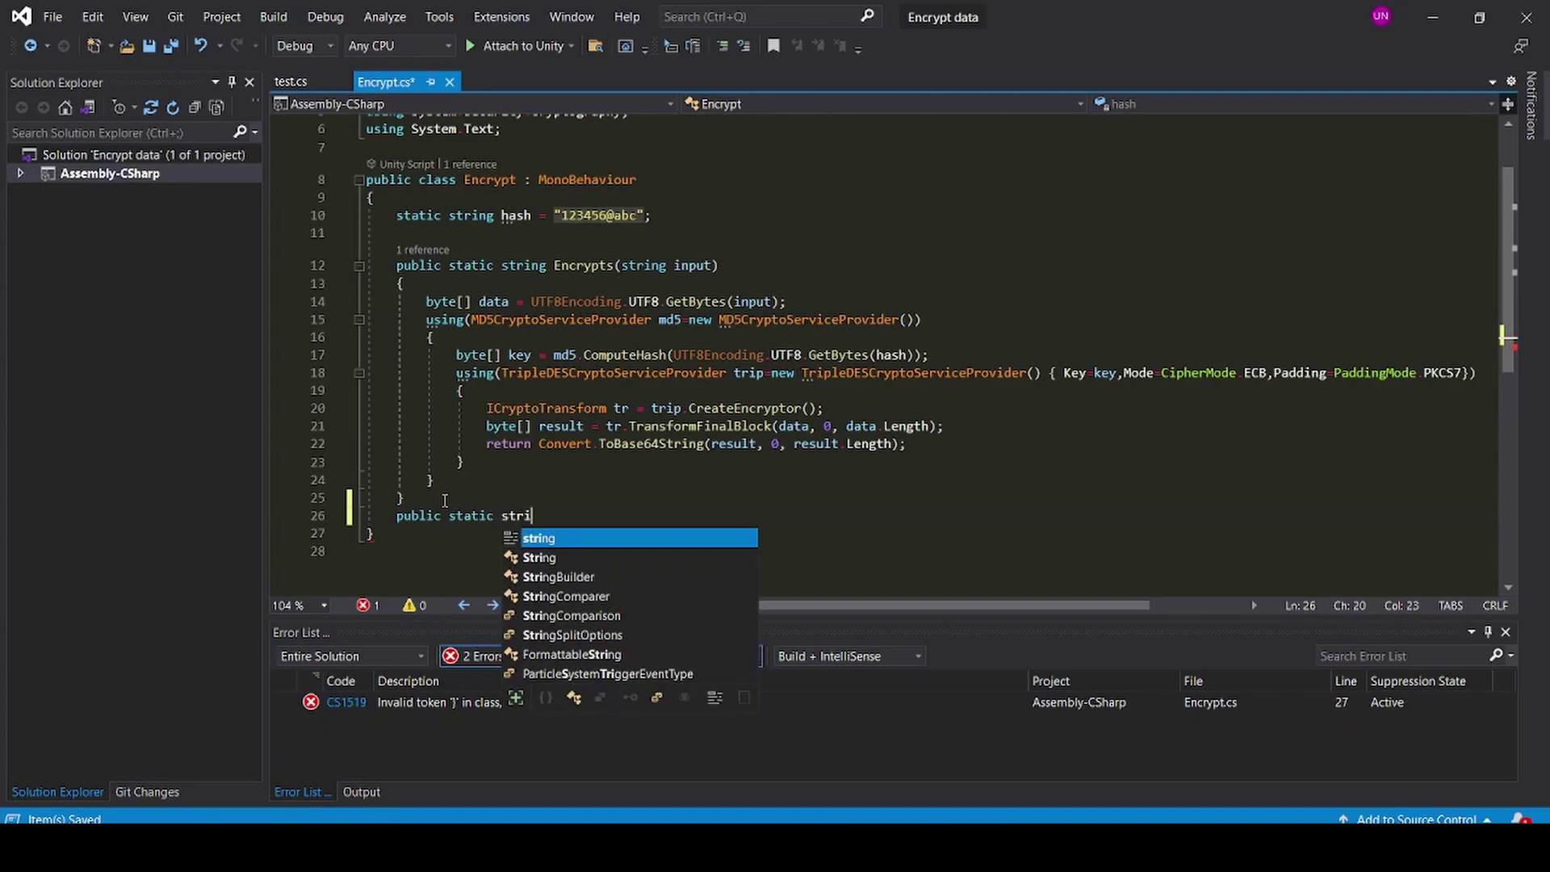
{"action": "type", "text": "ng Decrypt"}
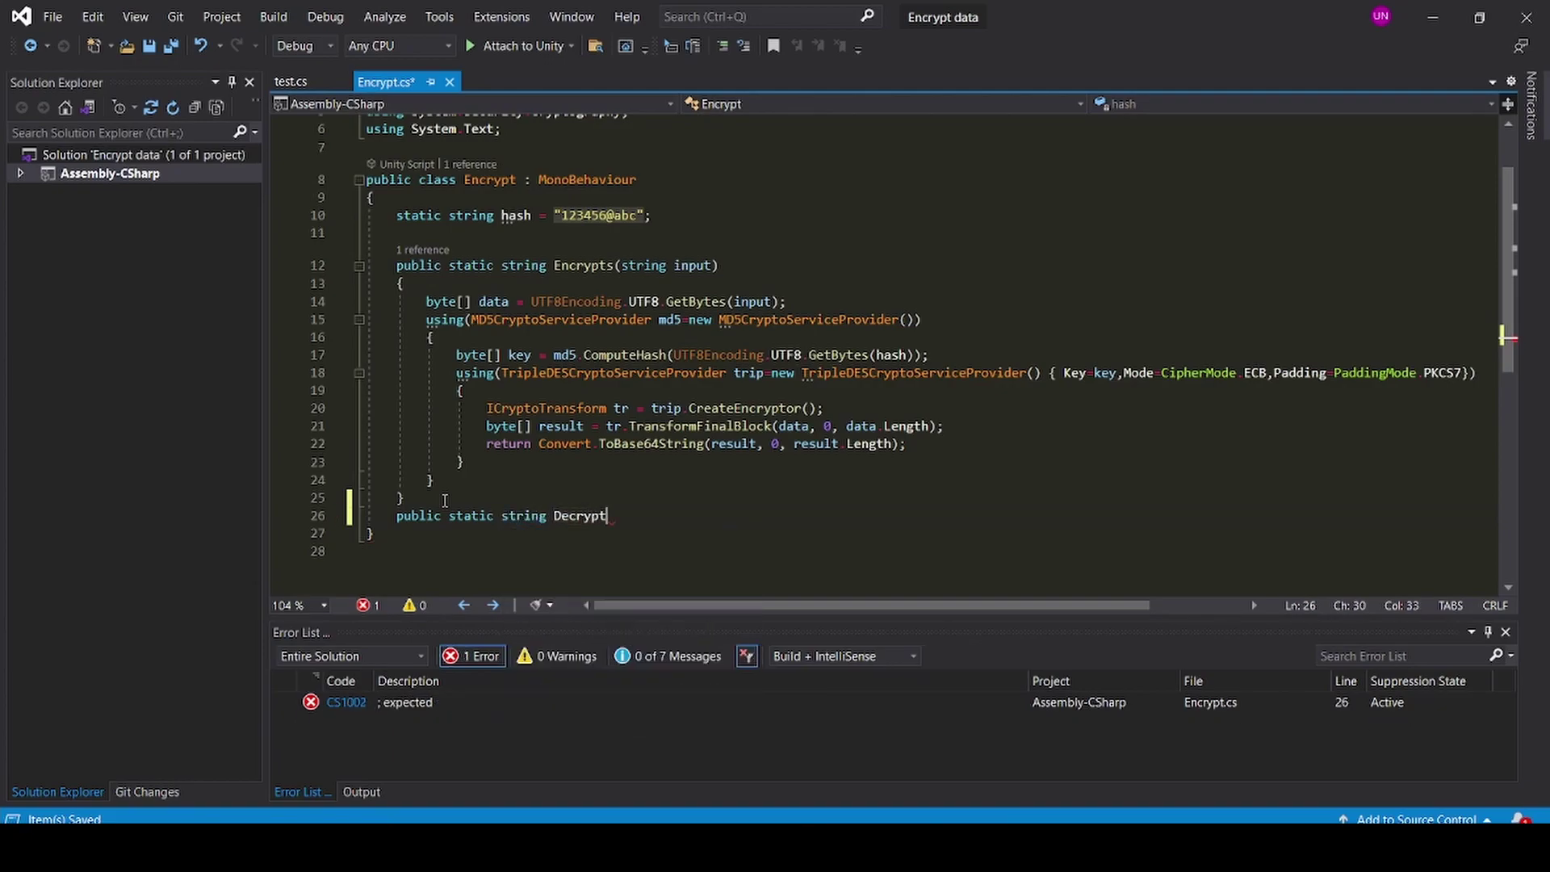
{"action": "type", "text": "(str"}
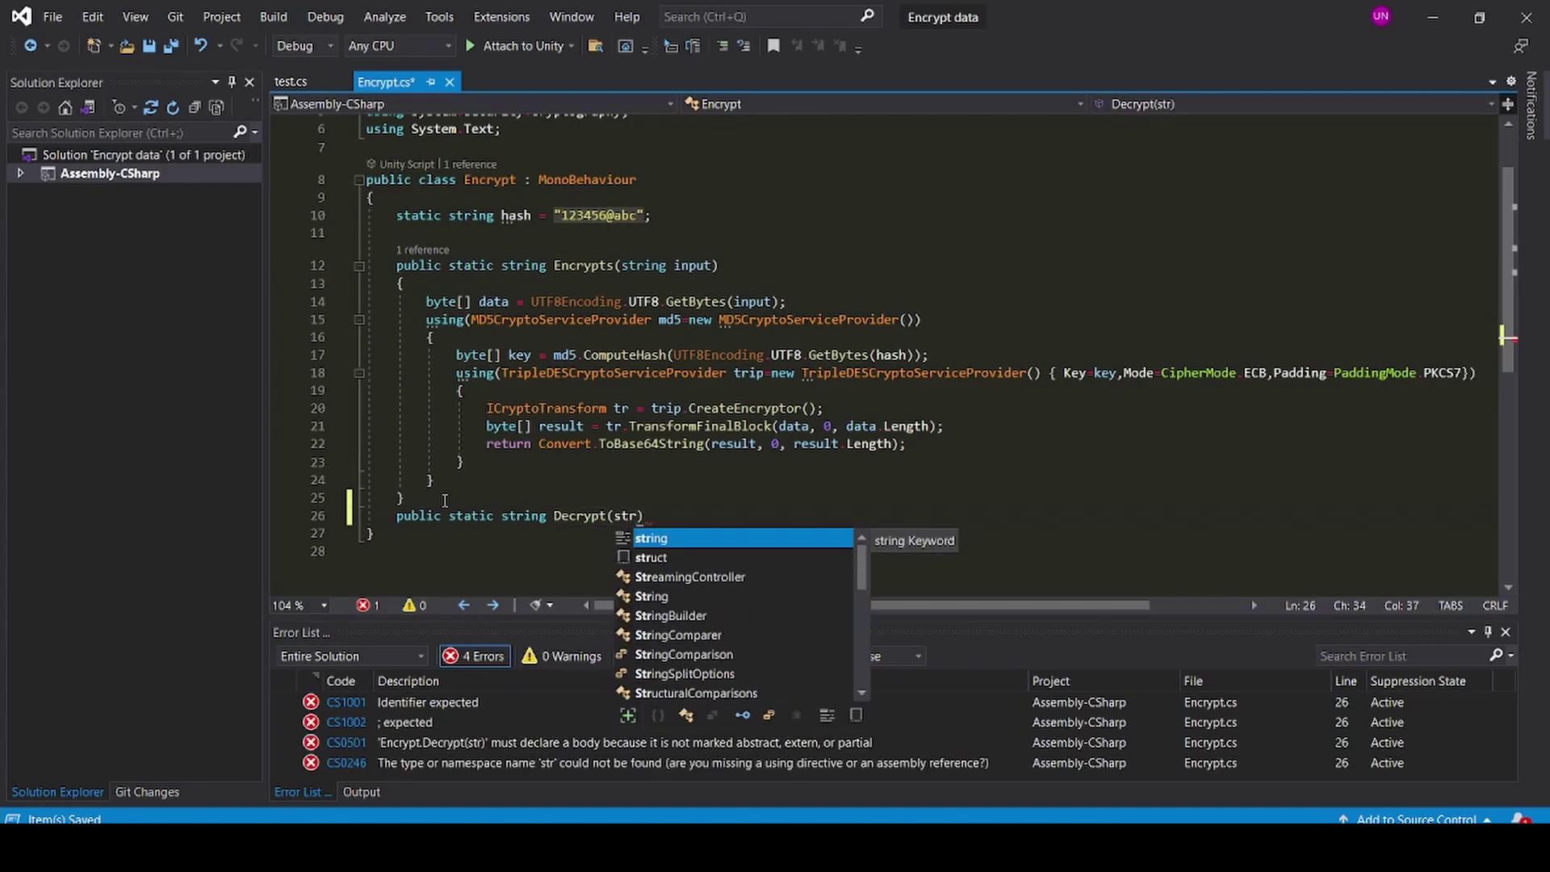
{"action": "type", "text": "ing input"}
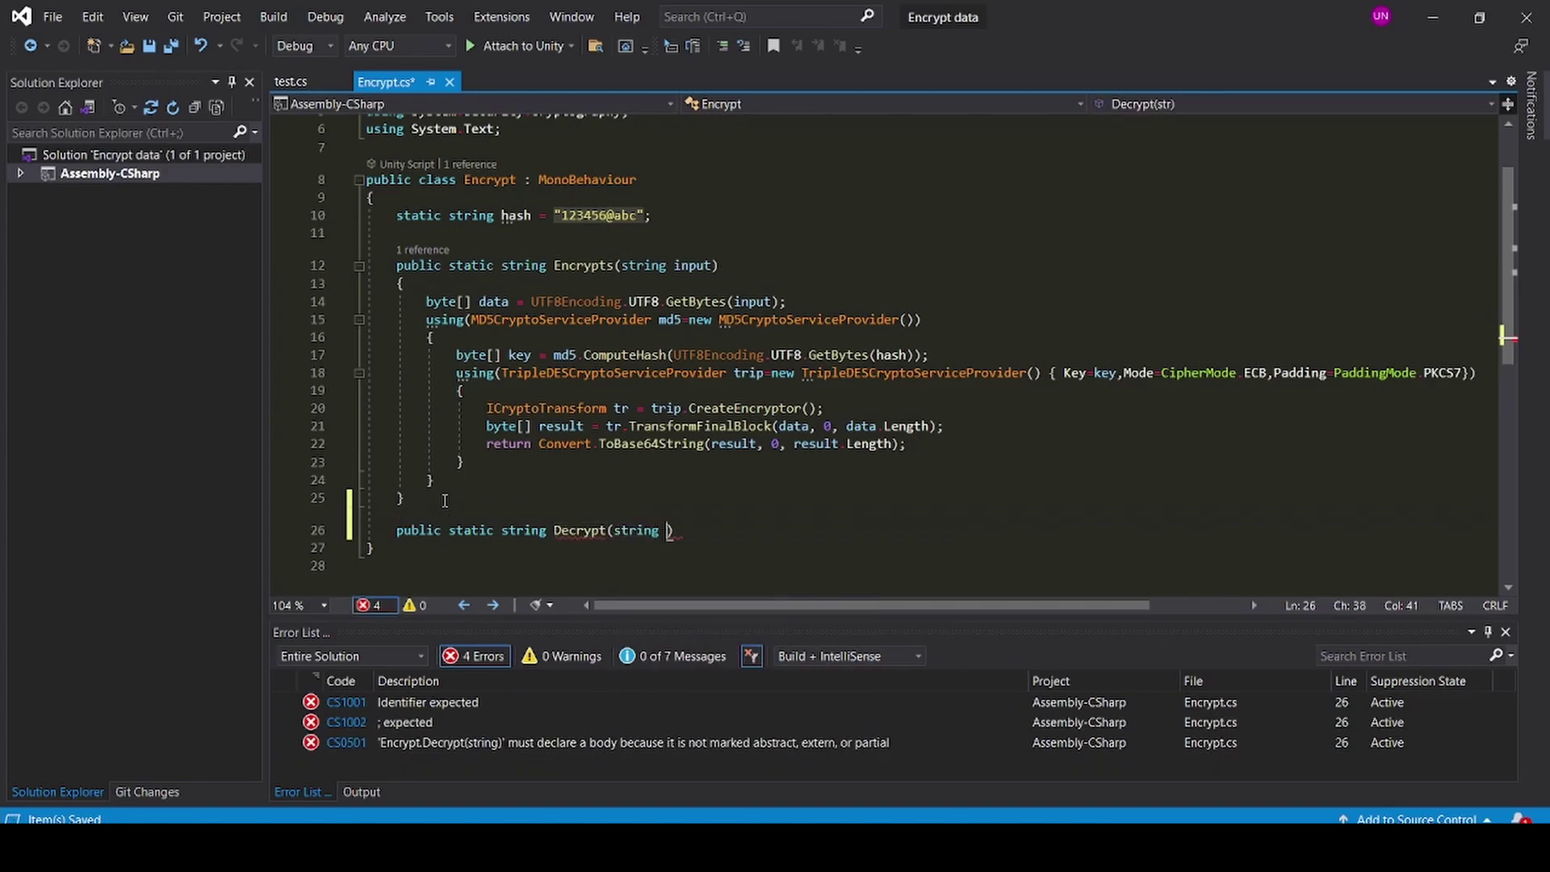
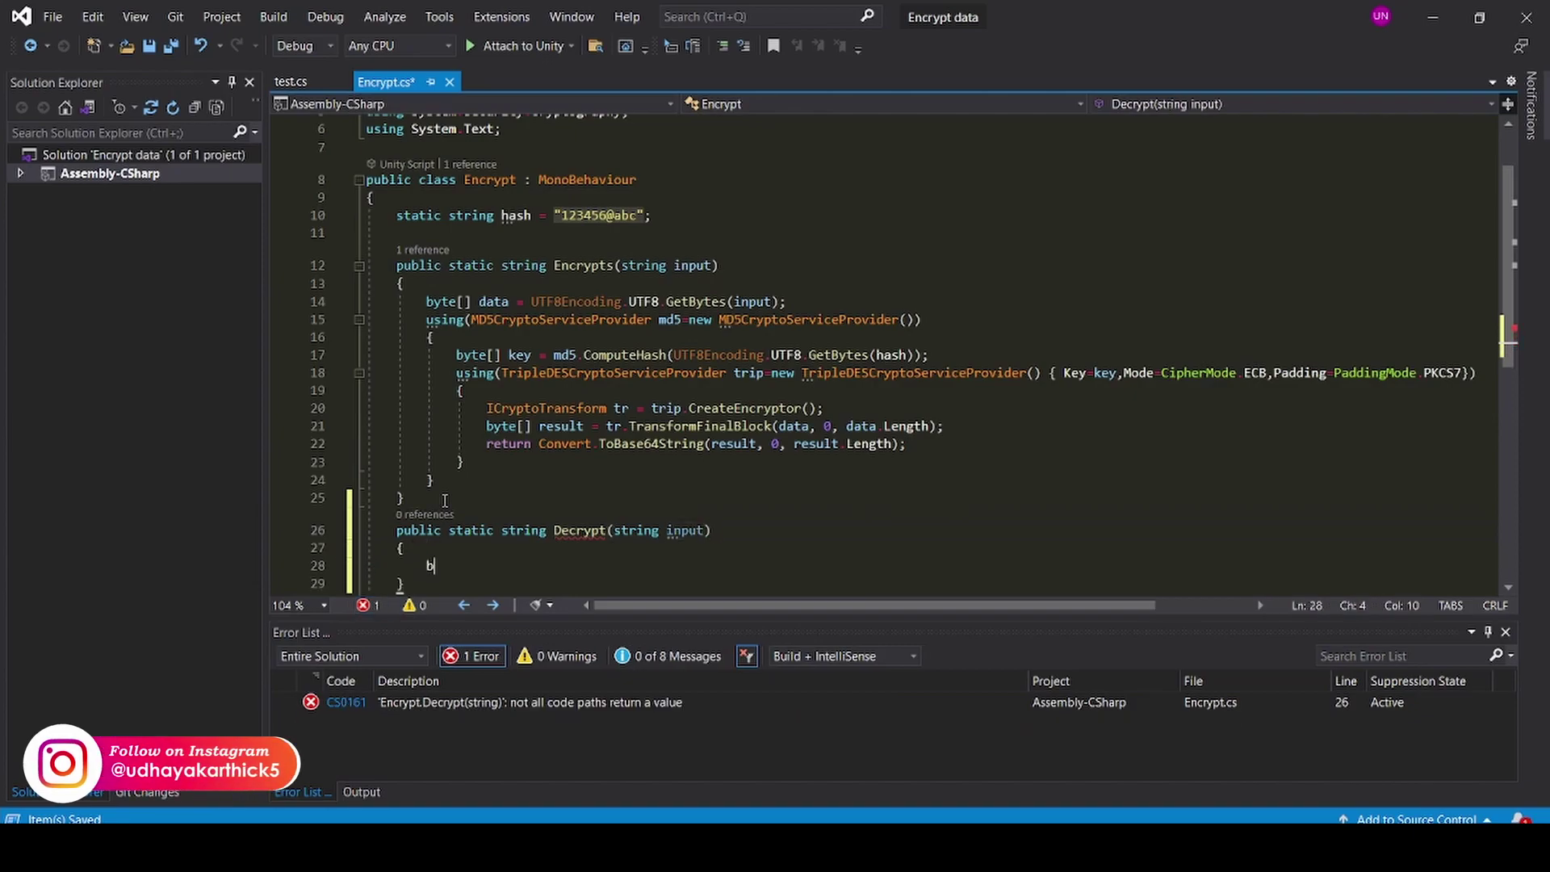
{"action": "type", "text": "byte"}
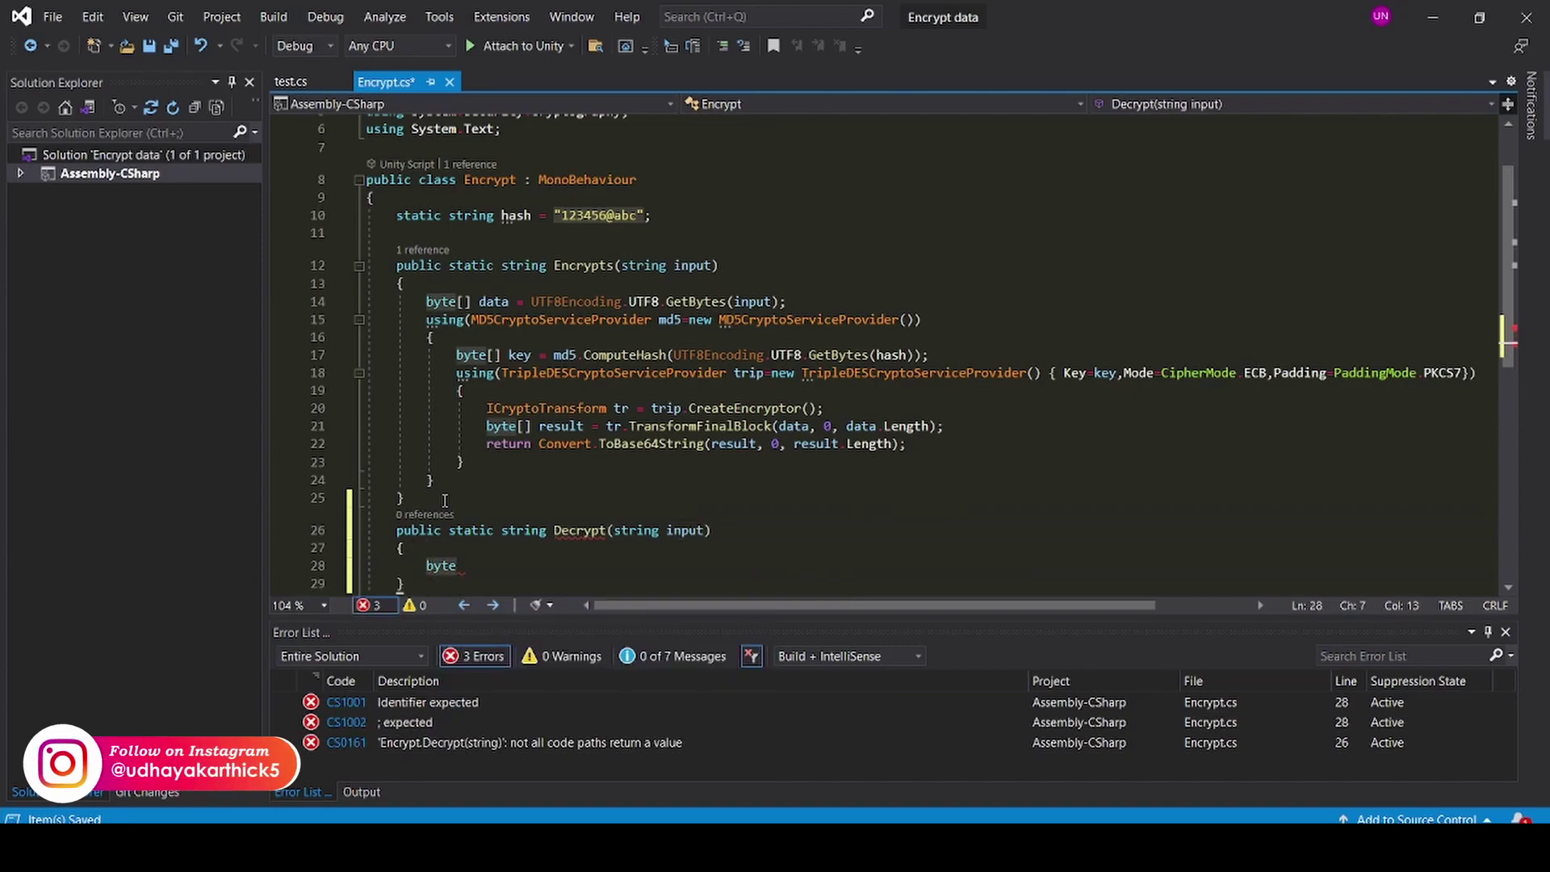
{"action": "type", "text": "[]da"}
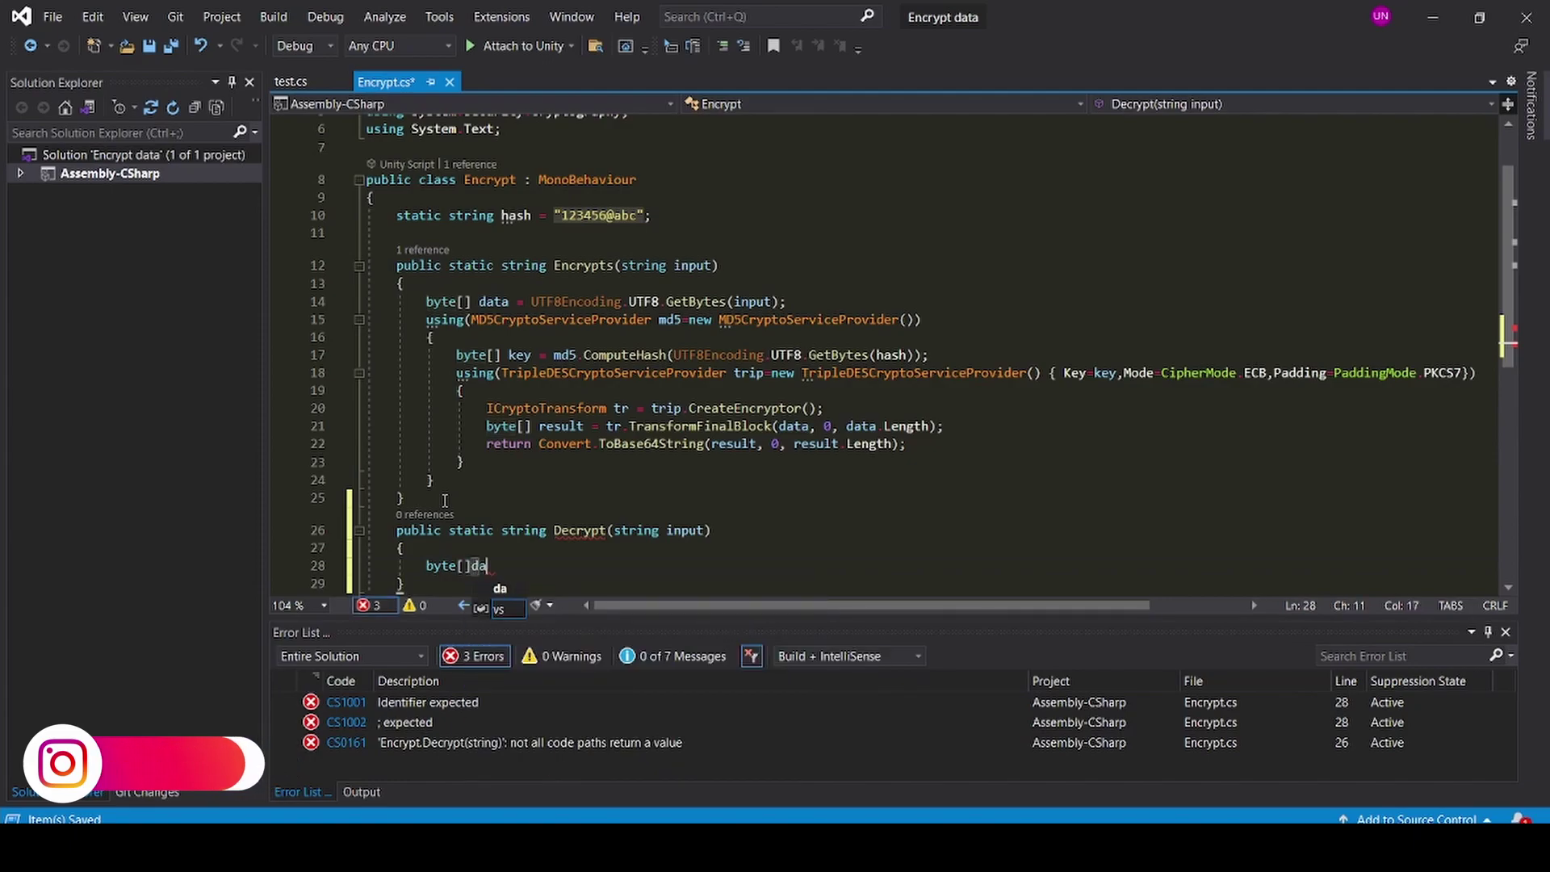
{"action": "type", "text": "ta="}
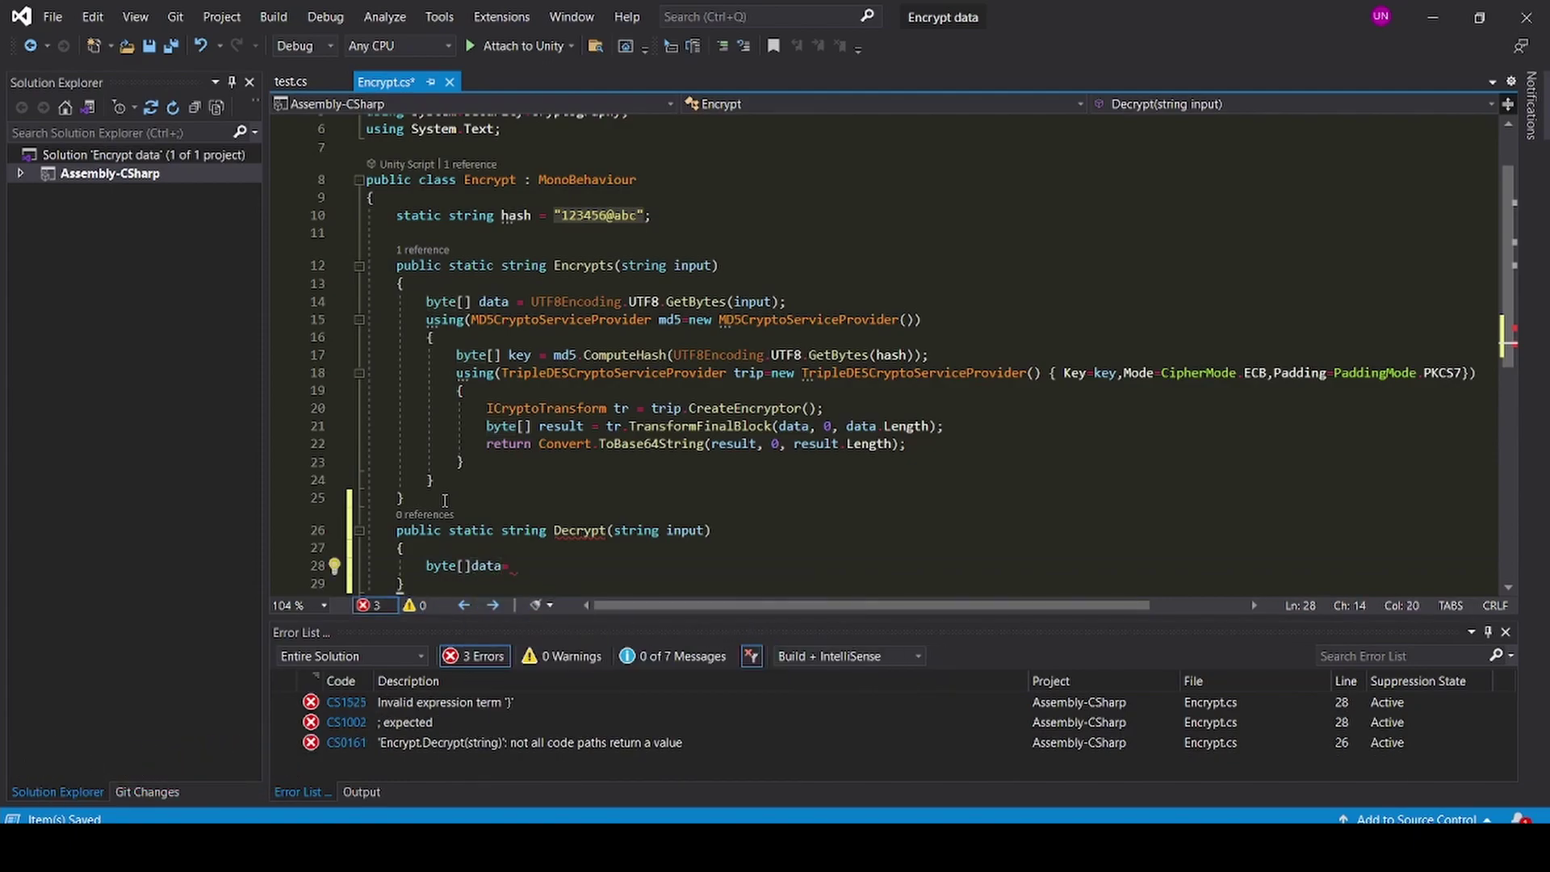
{"action": "type", "text": "con"}
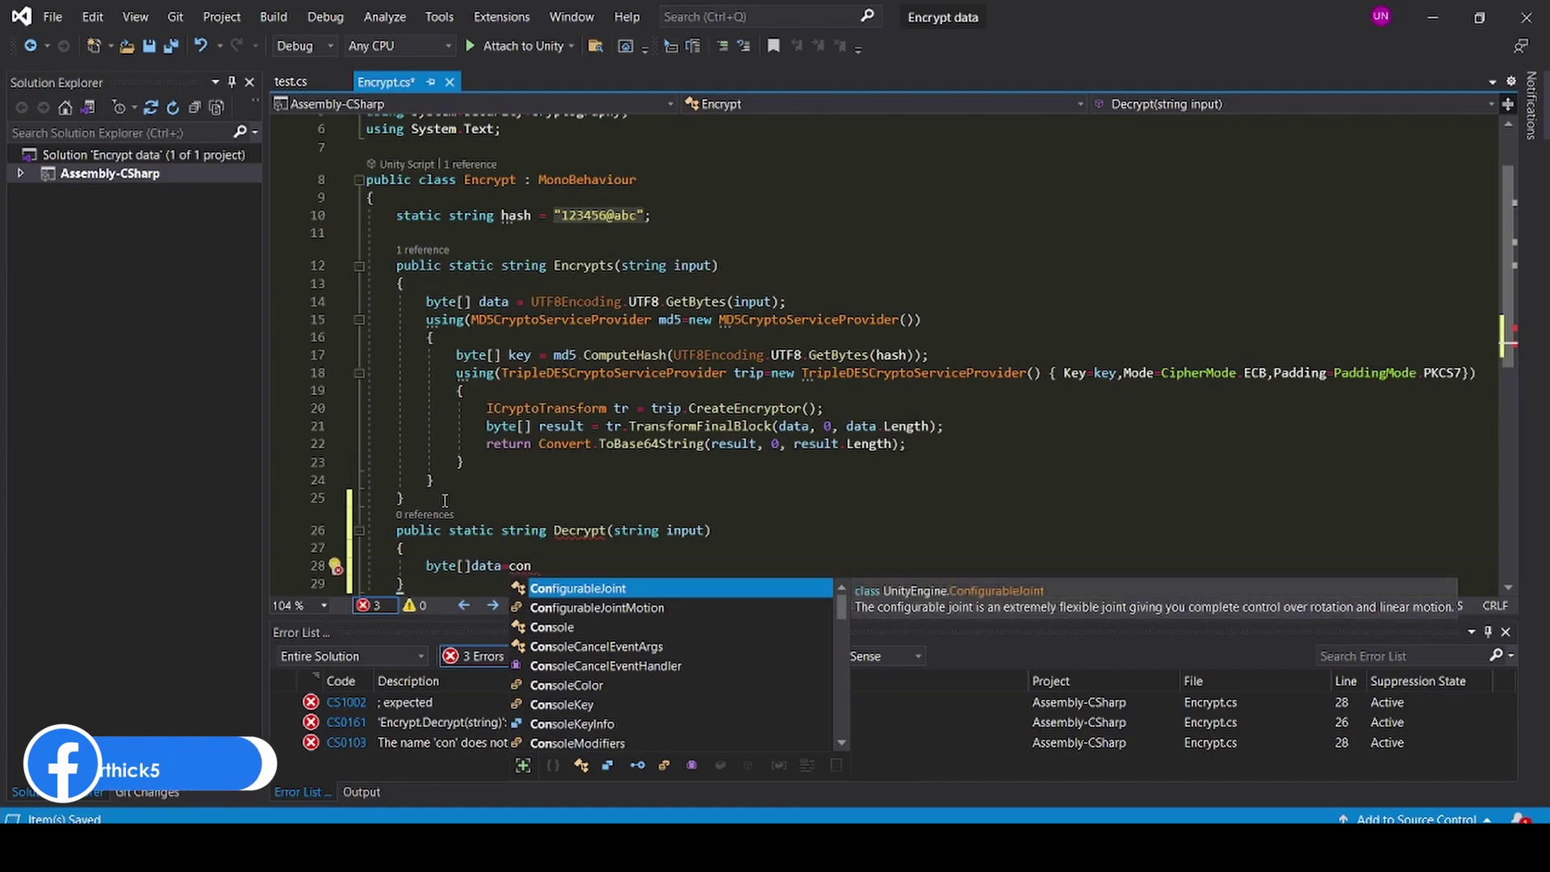
{"action": "type", "text": "ve"}
- Start Decrypt with the line byte[] data = Convert.FromBase64String(data); and a new line below
{"action": "key", "text": "Tab"}
{"action": "type", "text": ".fr"}
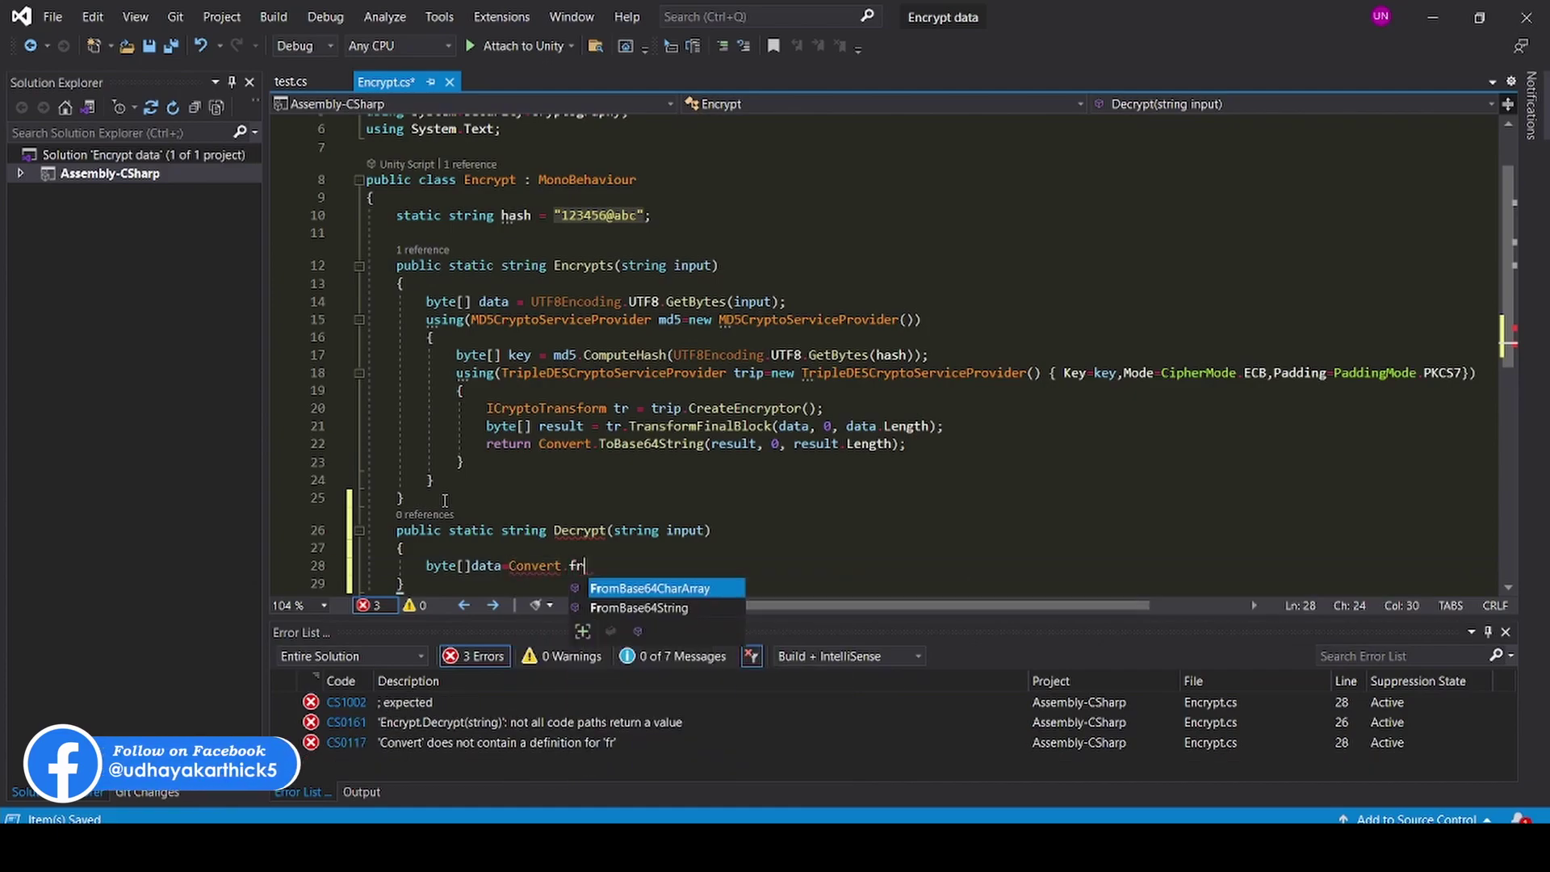
{"action": "key", "text": "Down"}
{"action": "key", "text": "Tab"}
{"action": "type", "text": "("}
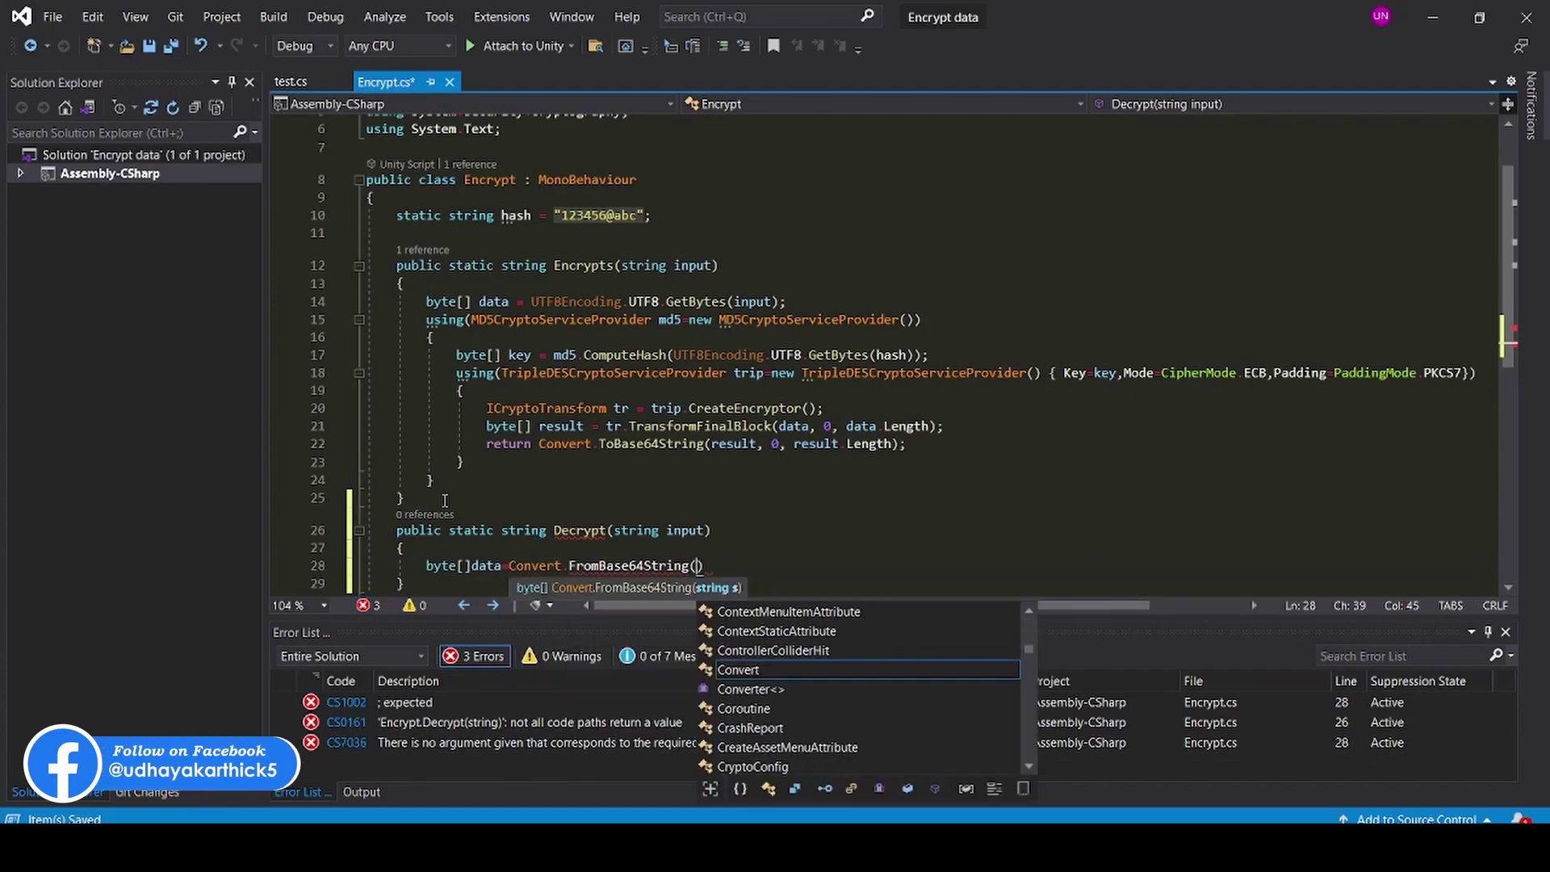
{"action": "type", "text": "data"}
{"action": "key", "text": "End"}
{"action": "type", "text": ";"}
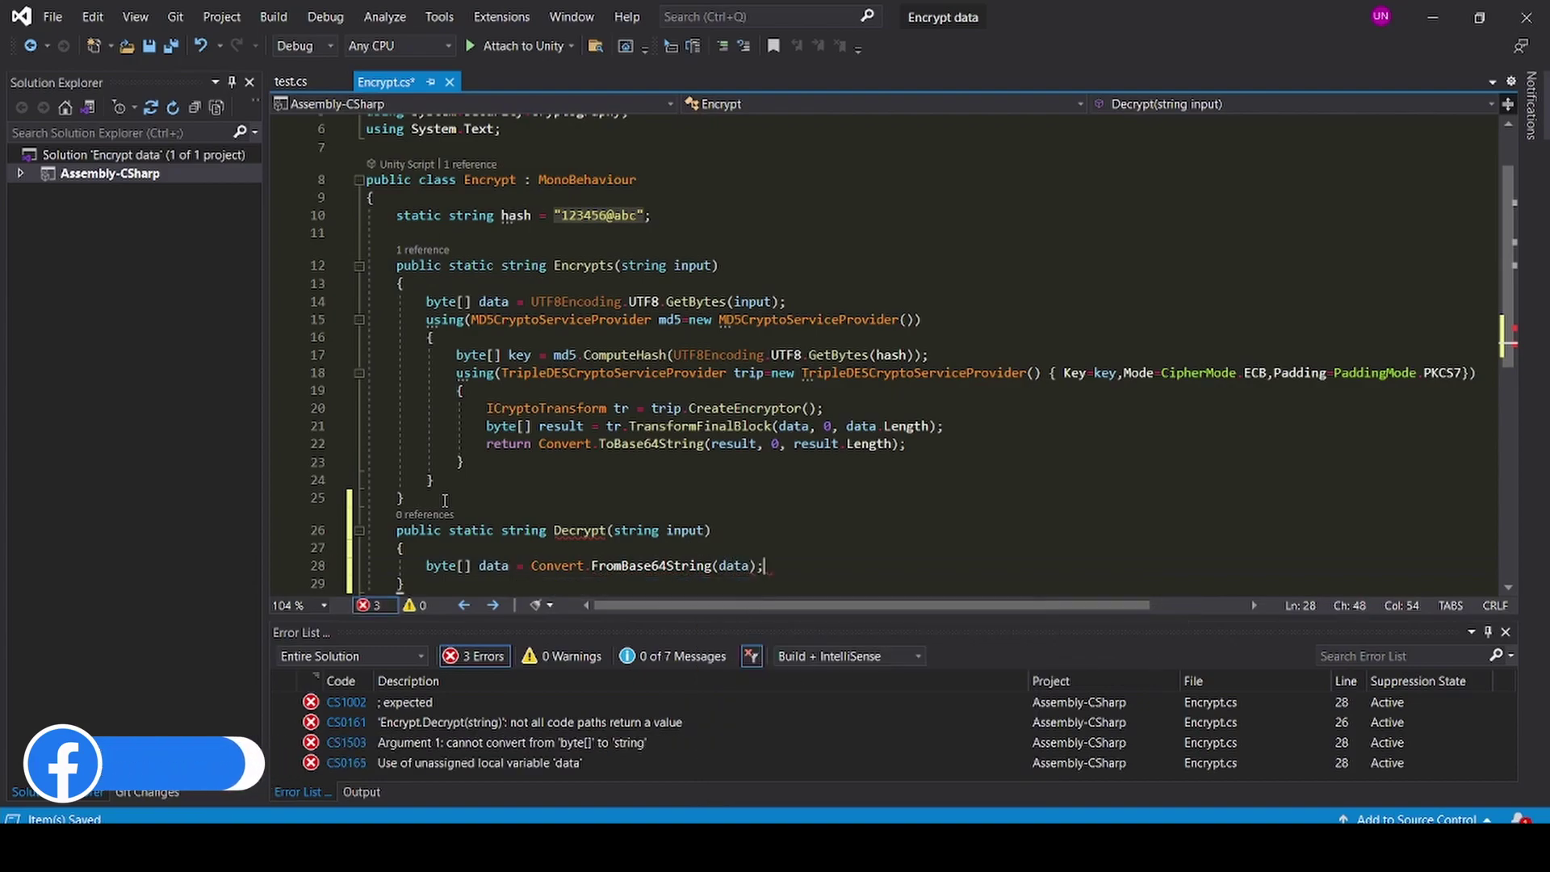
{"action": "key", "text": "Return"}
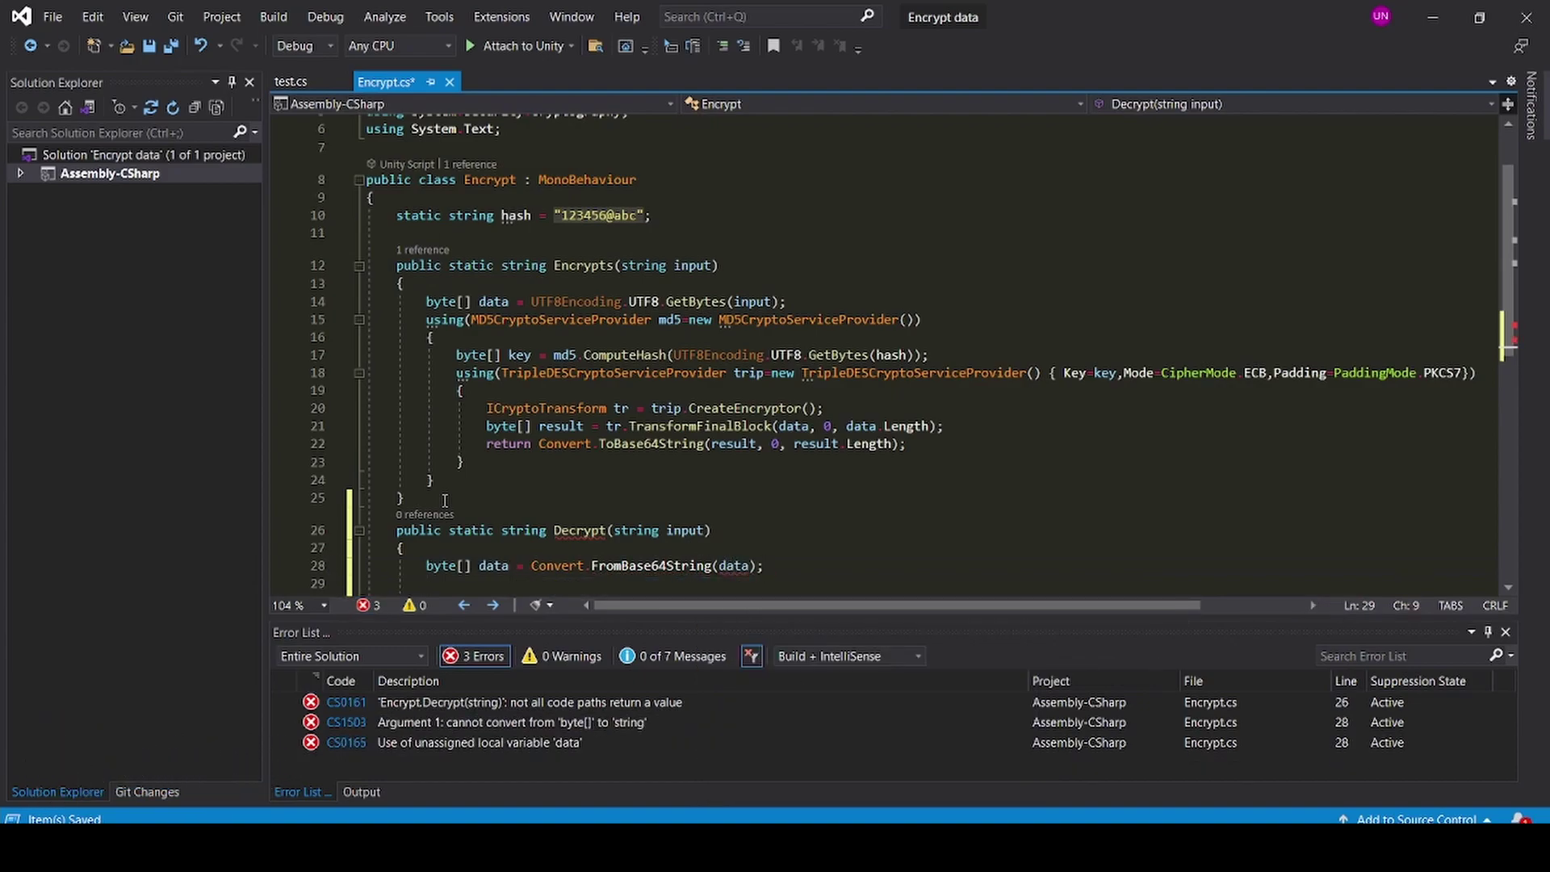
{"action": "type", "text": "using "}
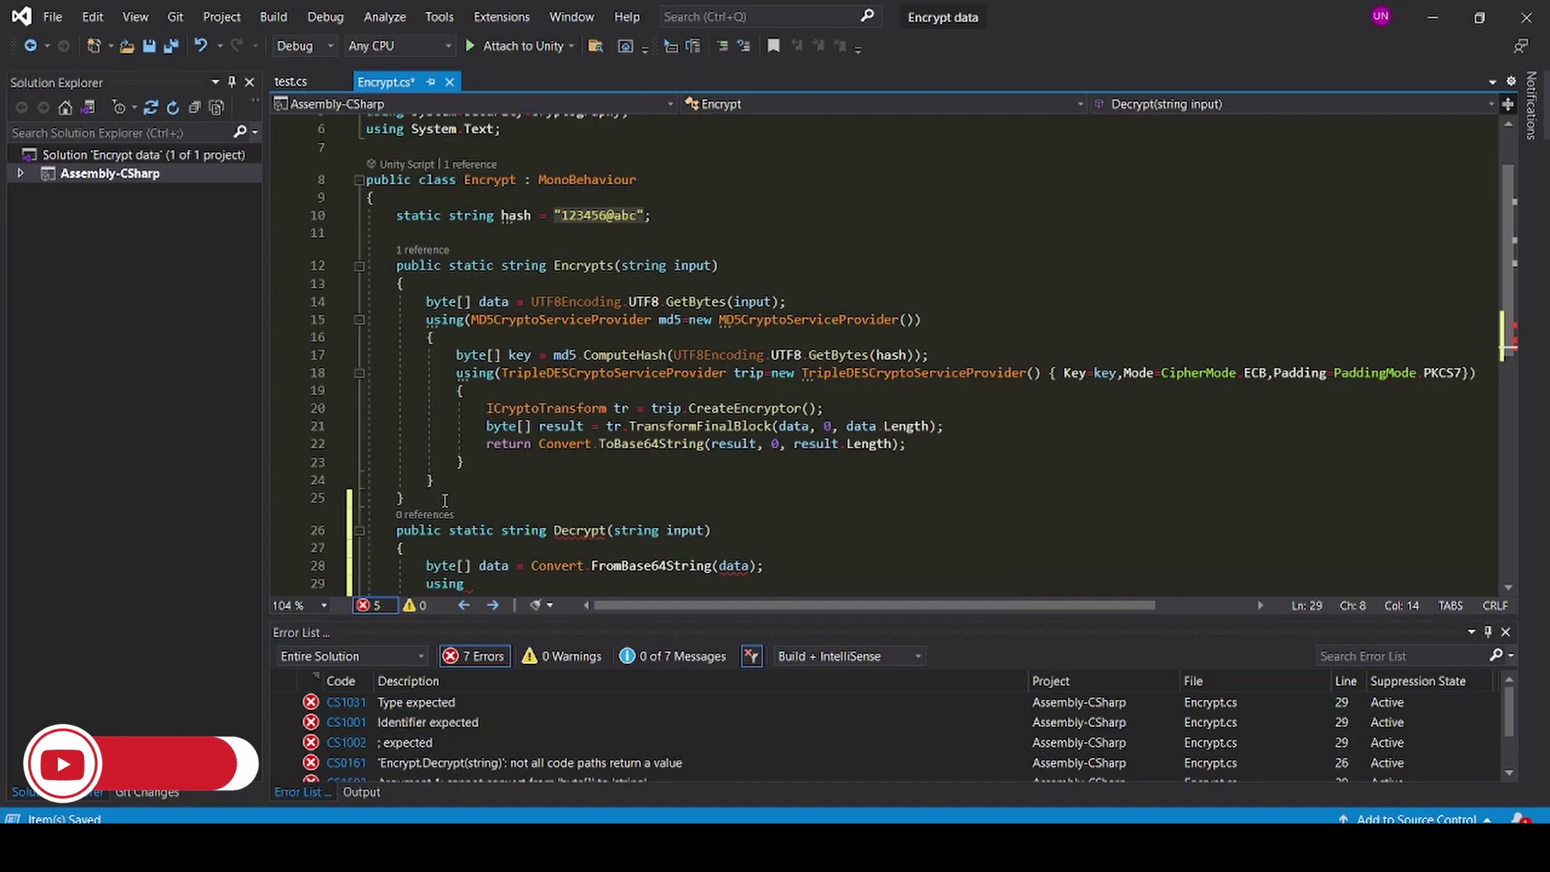
{"action": "type", "text": "md5"}
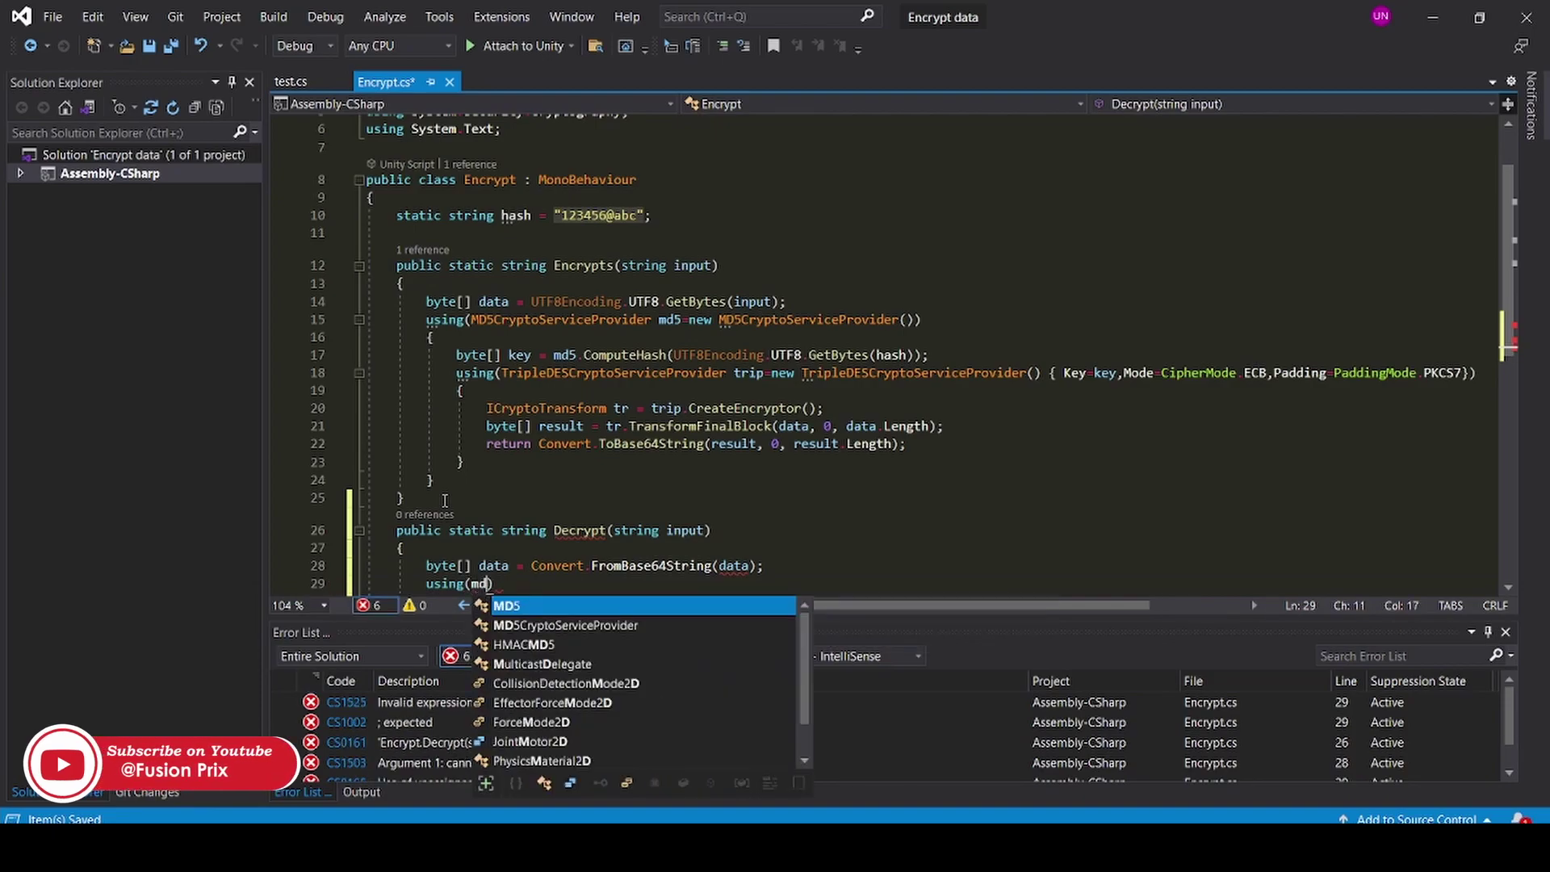
- Add using(MD5CryptoServiceProvider md5 = new MD5CryptoServiceProvider()) in Decrypt and start its body
{"action": "key", "text": "Down"}
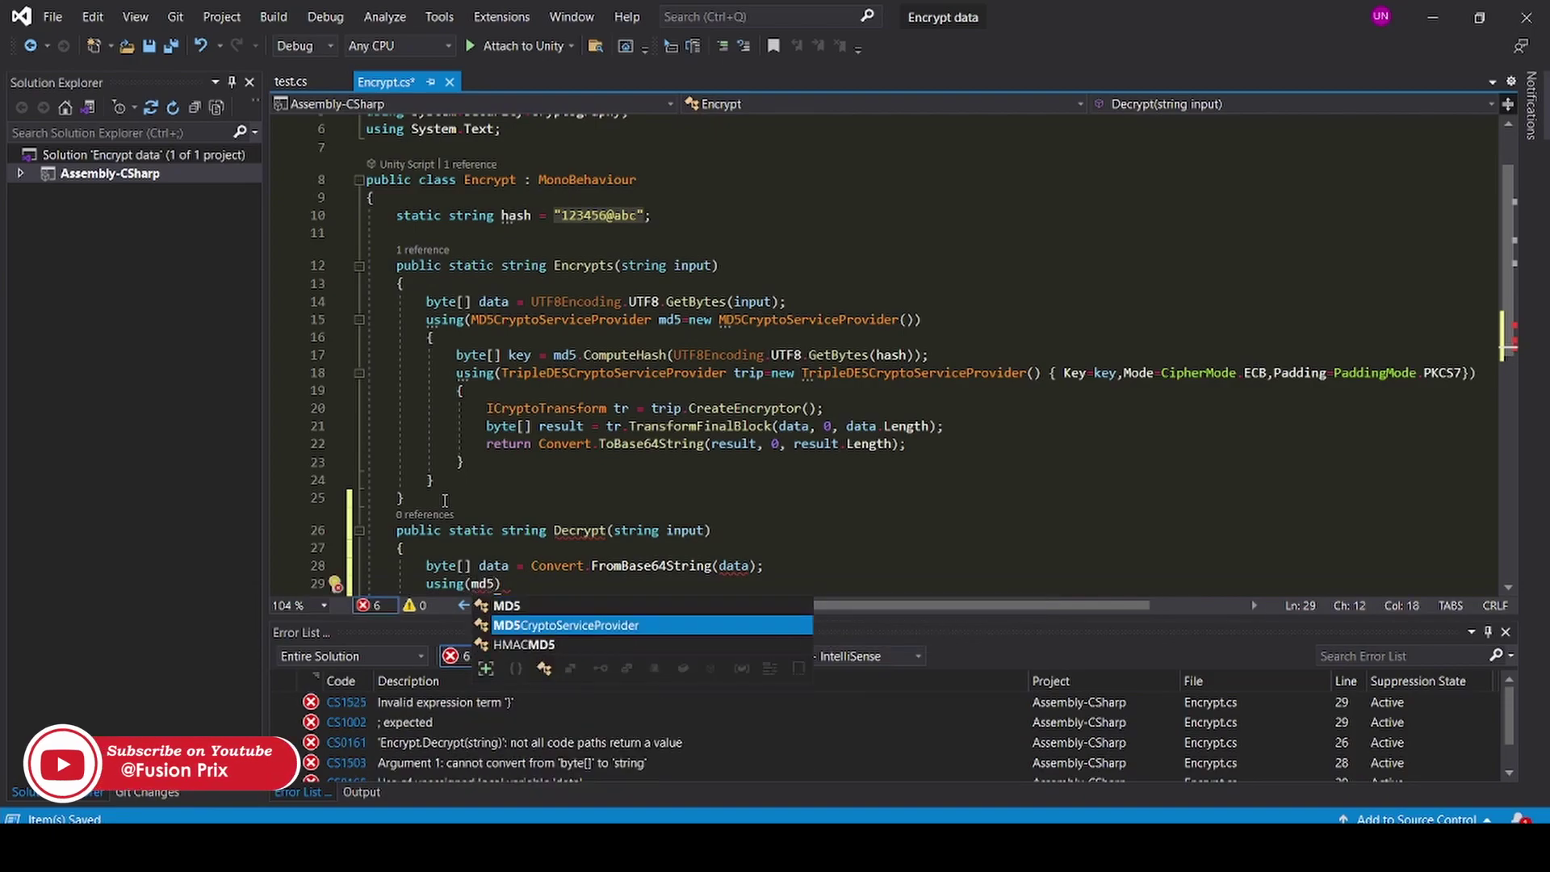
{"action": "key", "text": "Tab"}
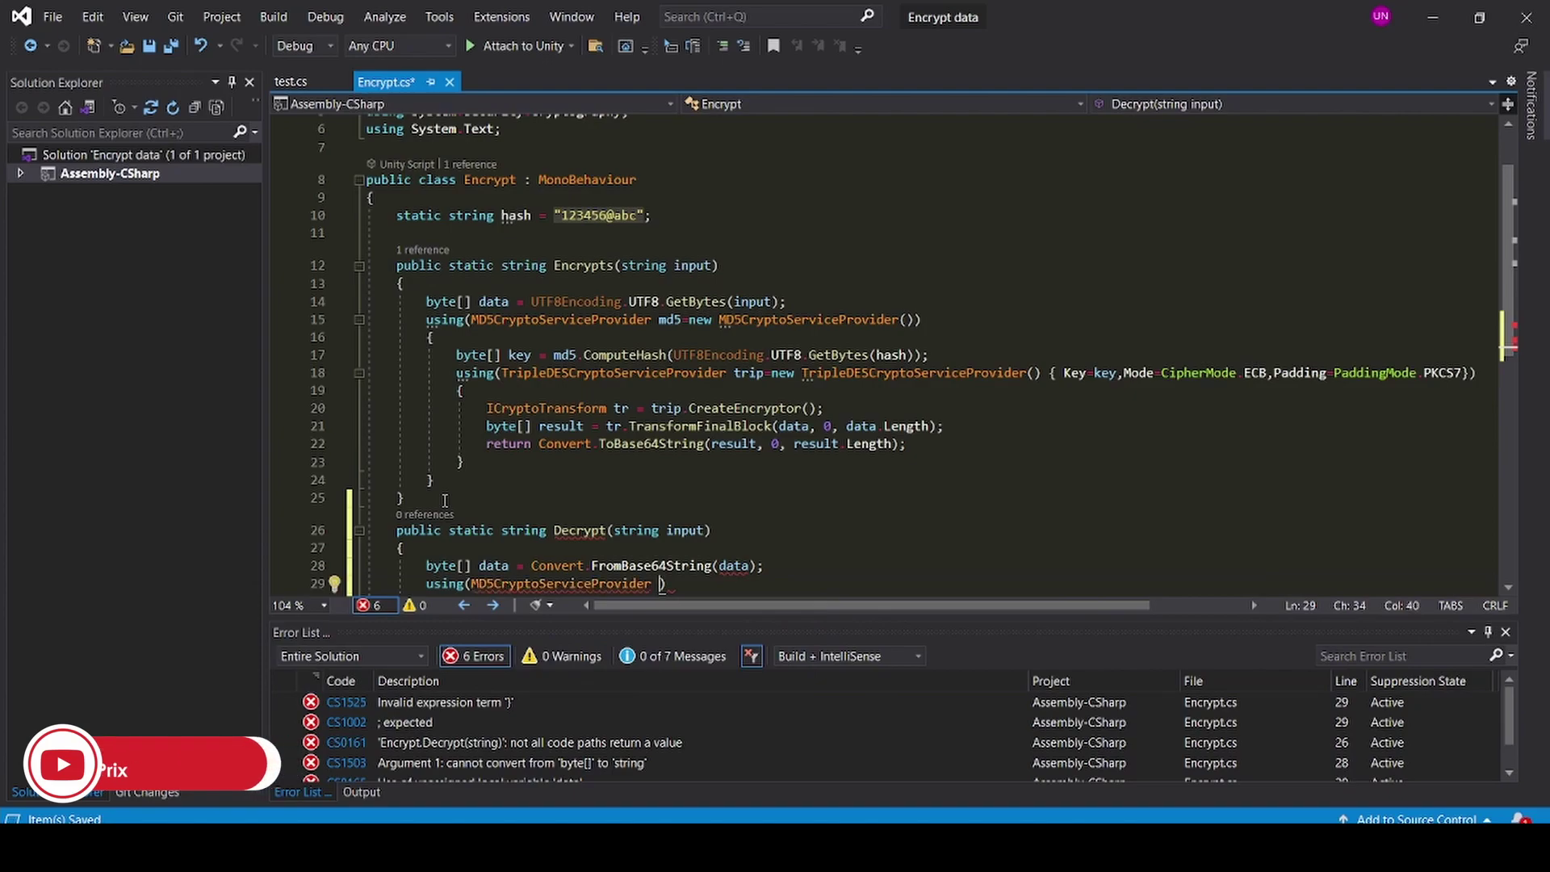
{"action": "type", "text": "md5"}
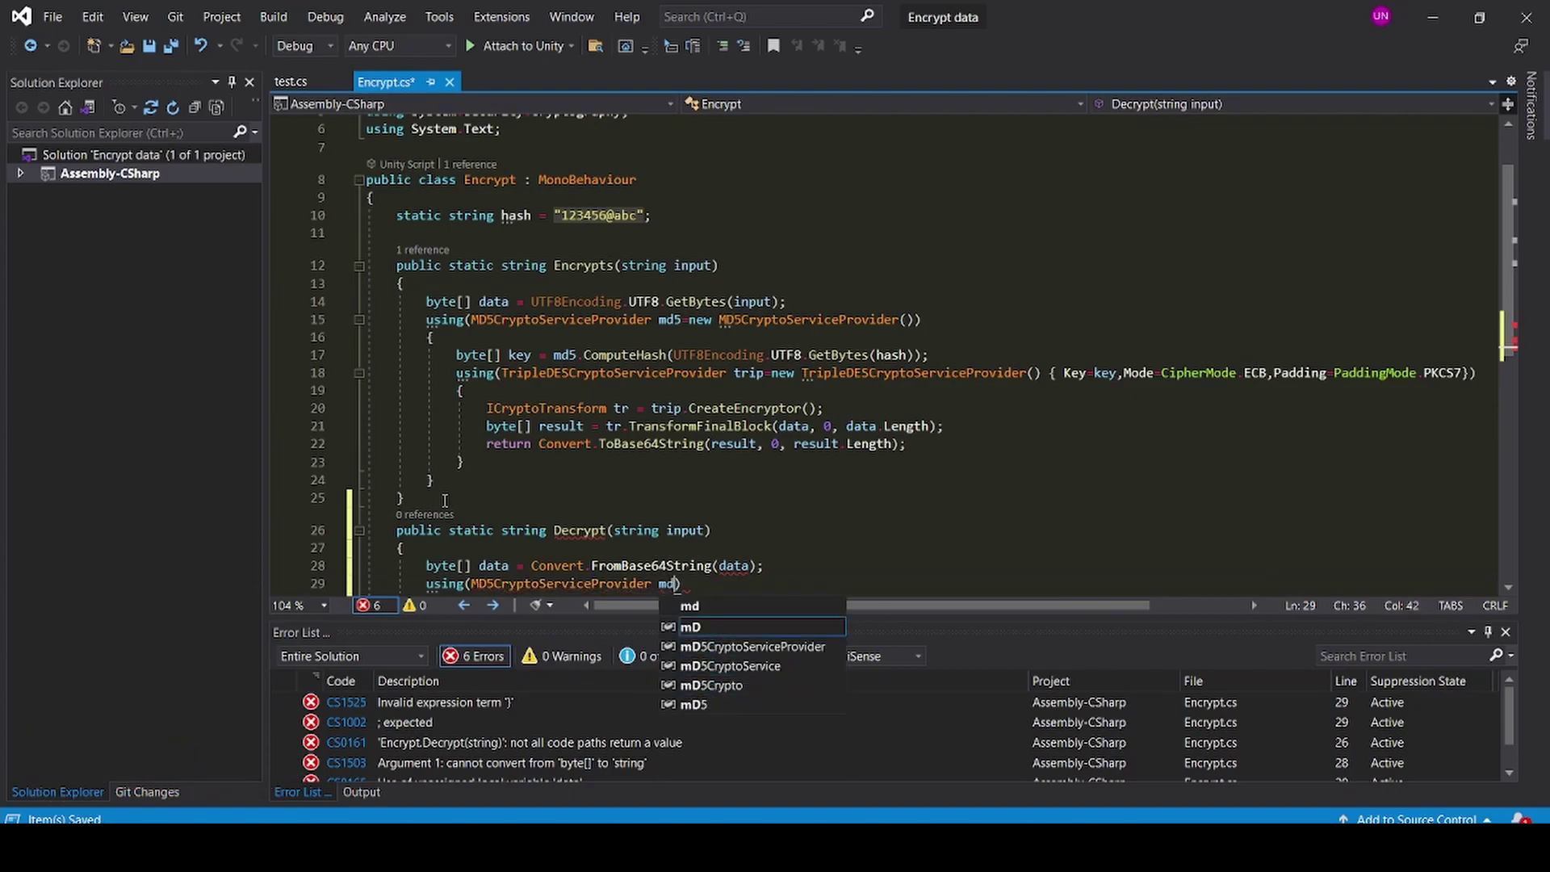
{"action": "type", "text": "=new"}
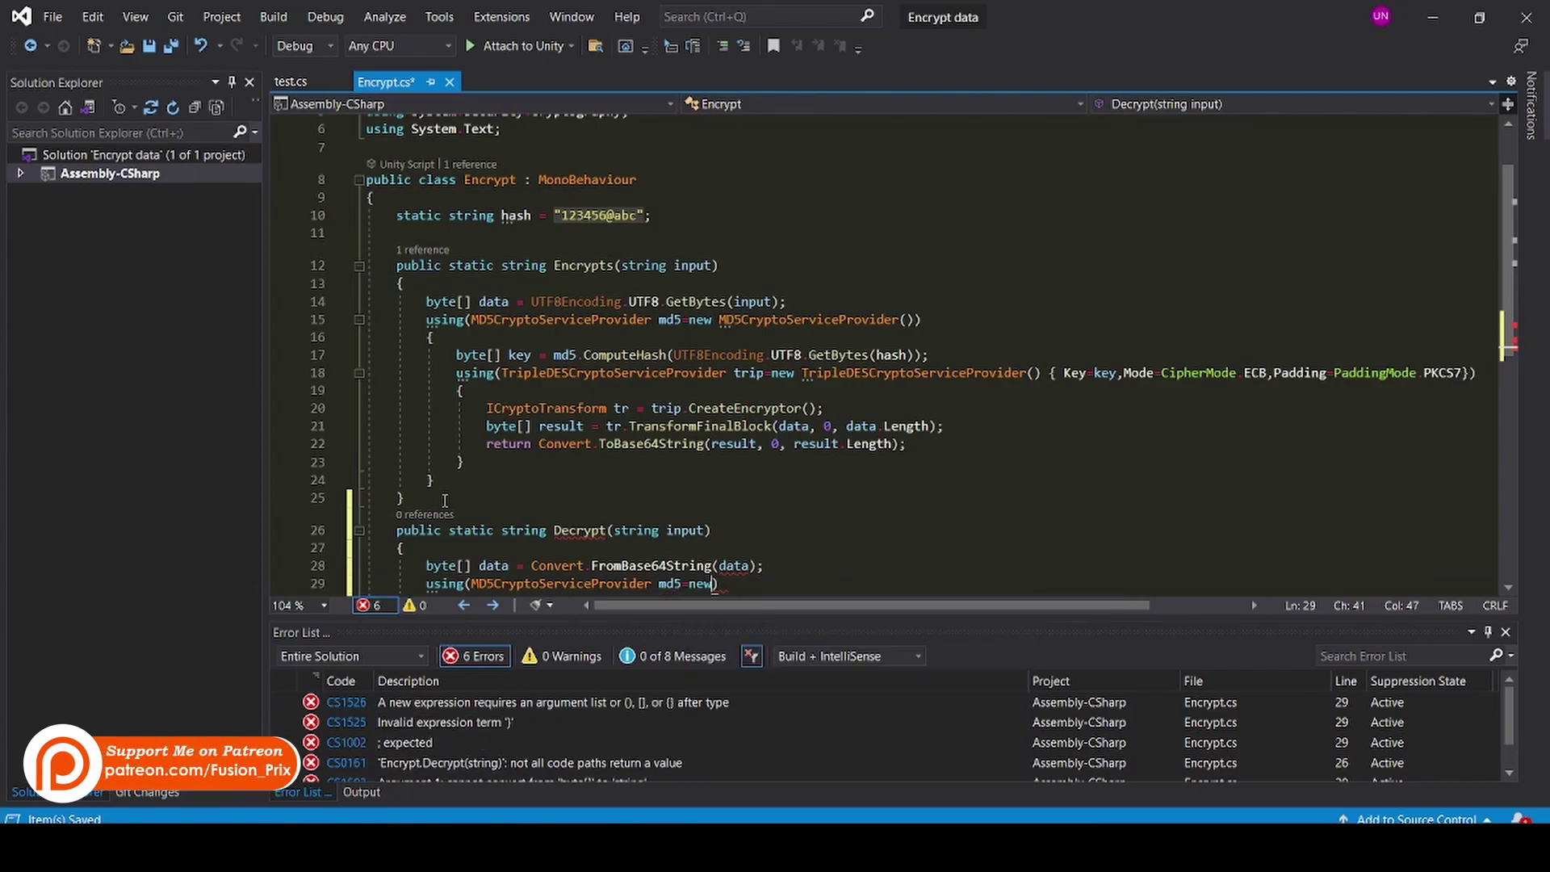
{"action": "type", "text": " md"}
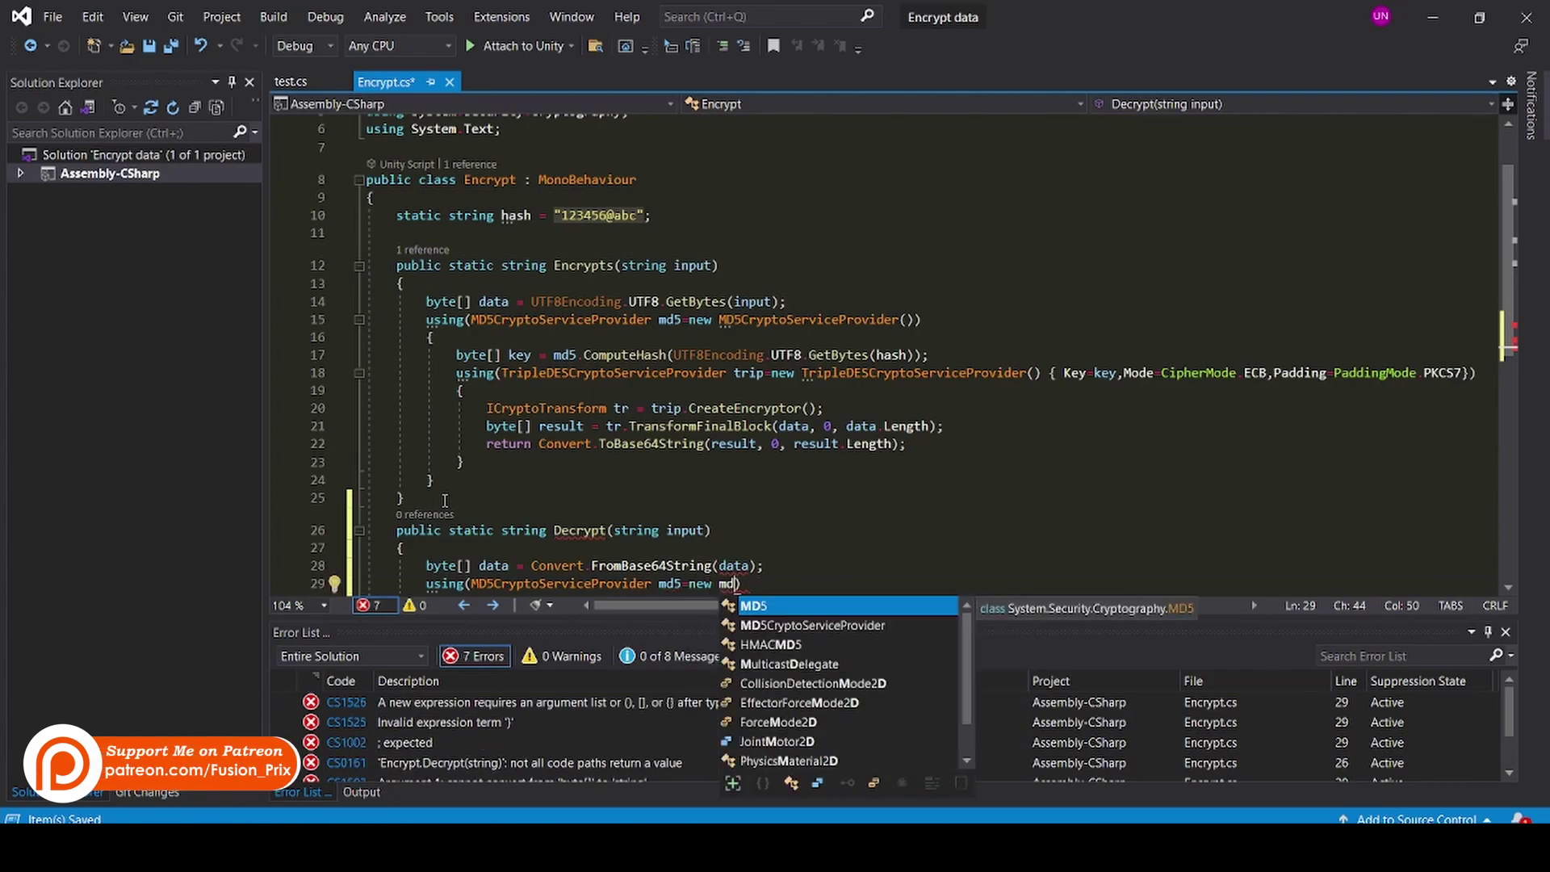
{"action": "key", "text": "Down"}
{"action": "key", "text": "Tab"}
{"action": "type", "text": "()"}
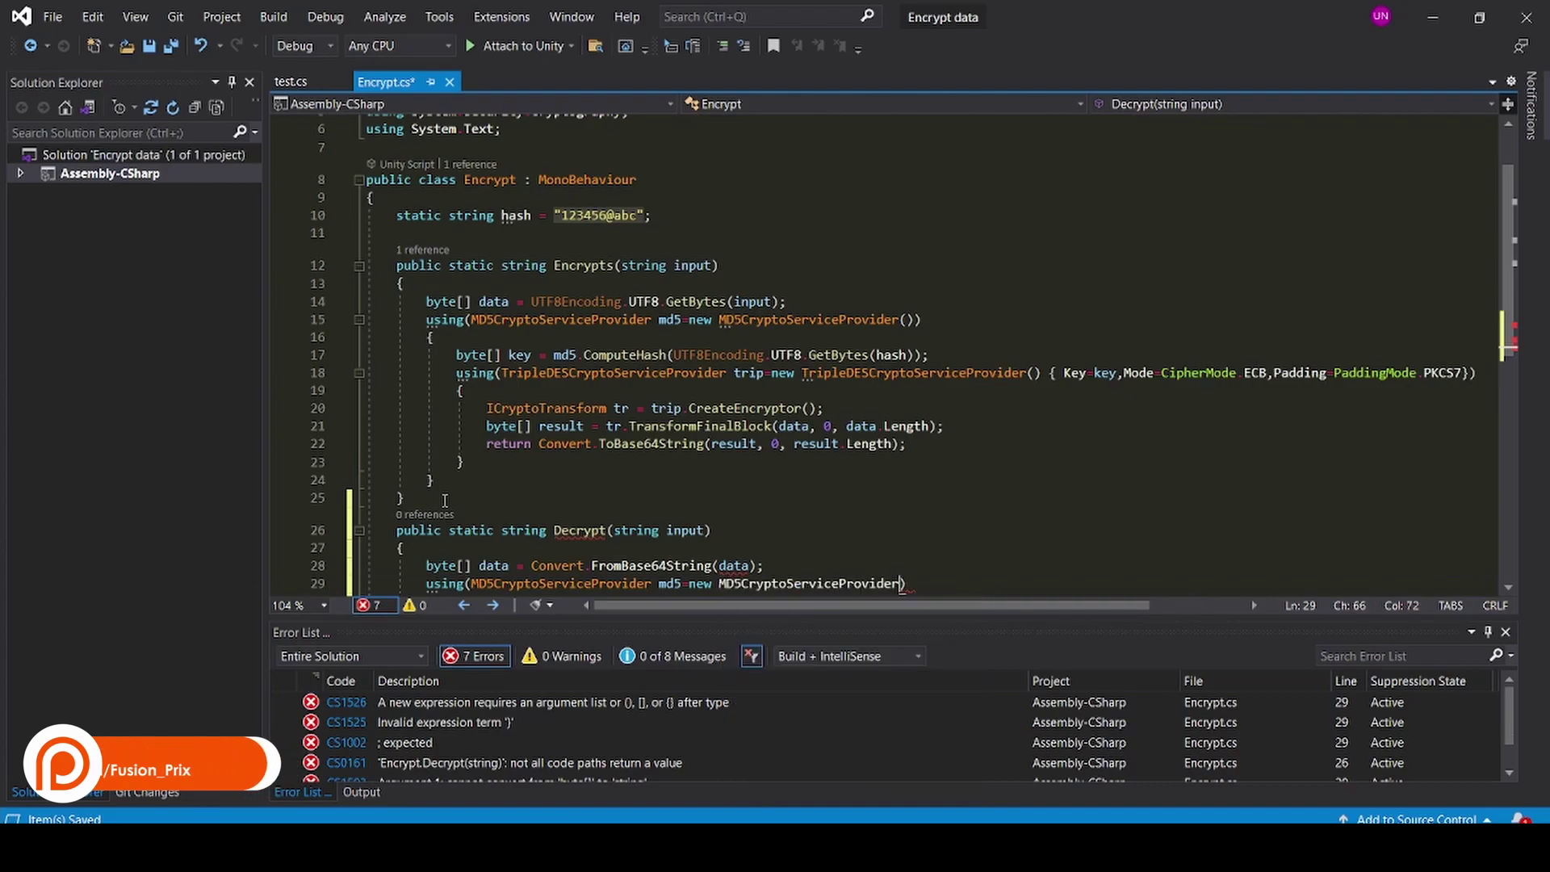
{"action": "key", "text": "End"}
{"action": "key", "text": "Return"}
{"action": "type", "text": "{ byte"}
{"action": "type", "text": "[]key"}
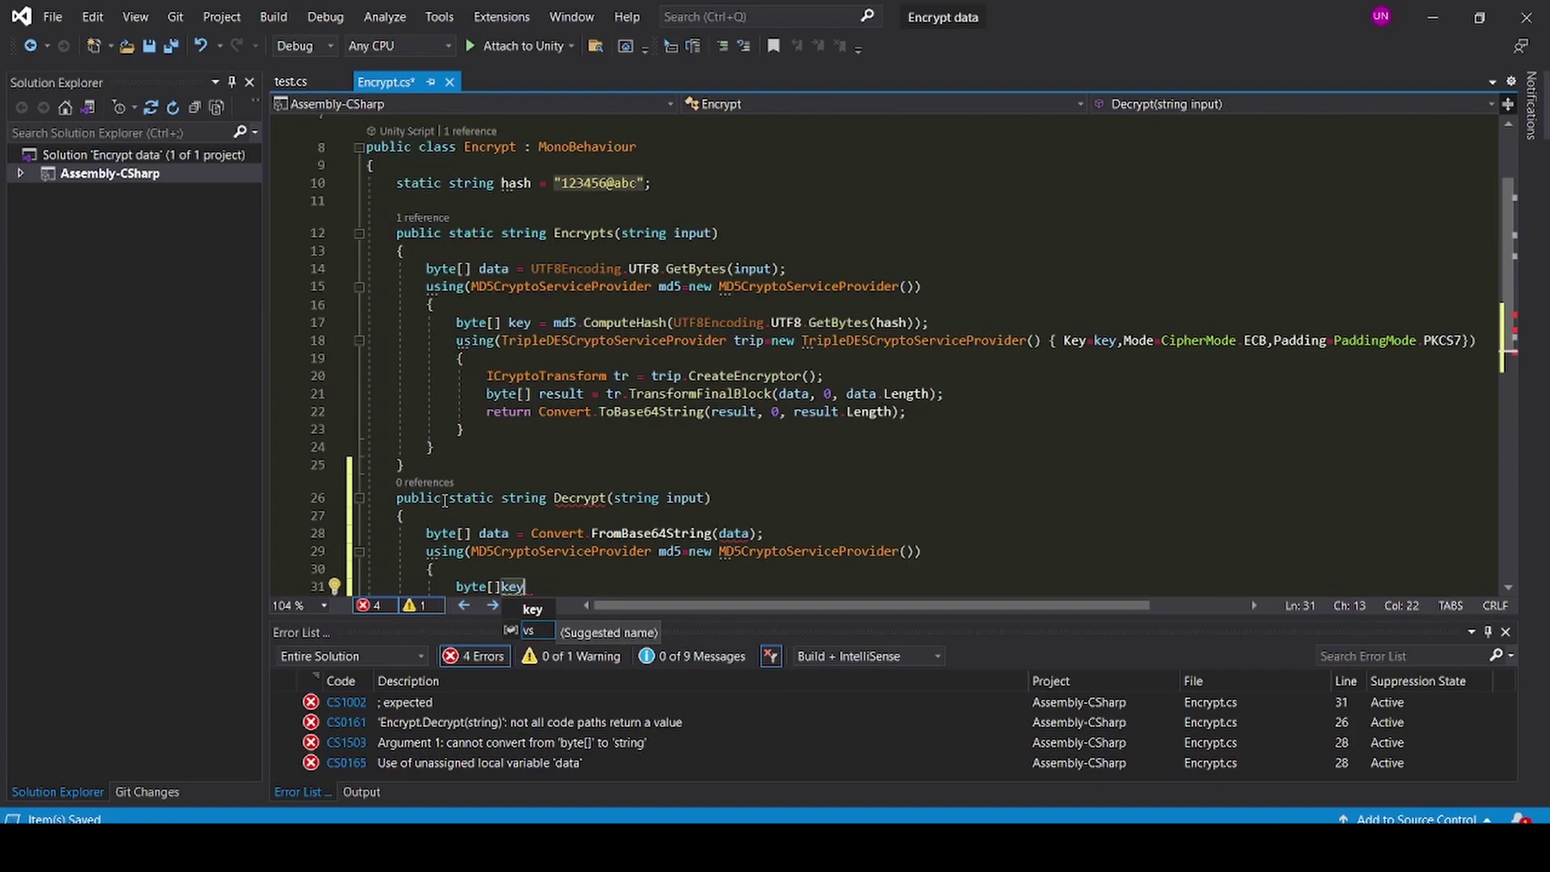
{"action": "type", "text": "=md5"}
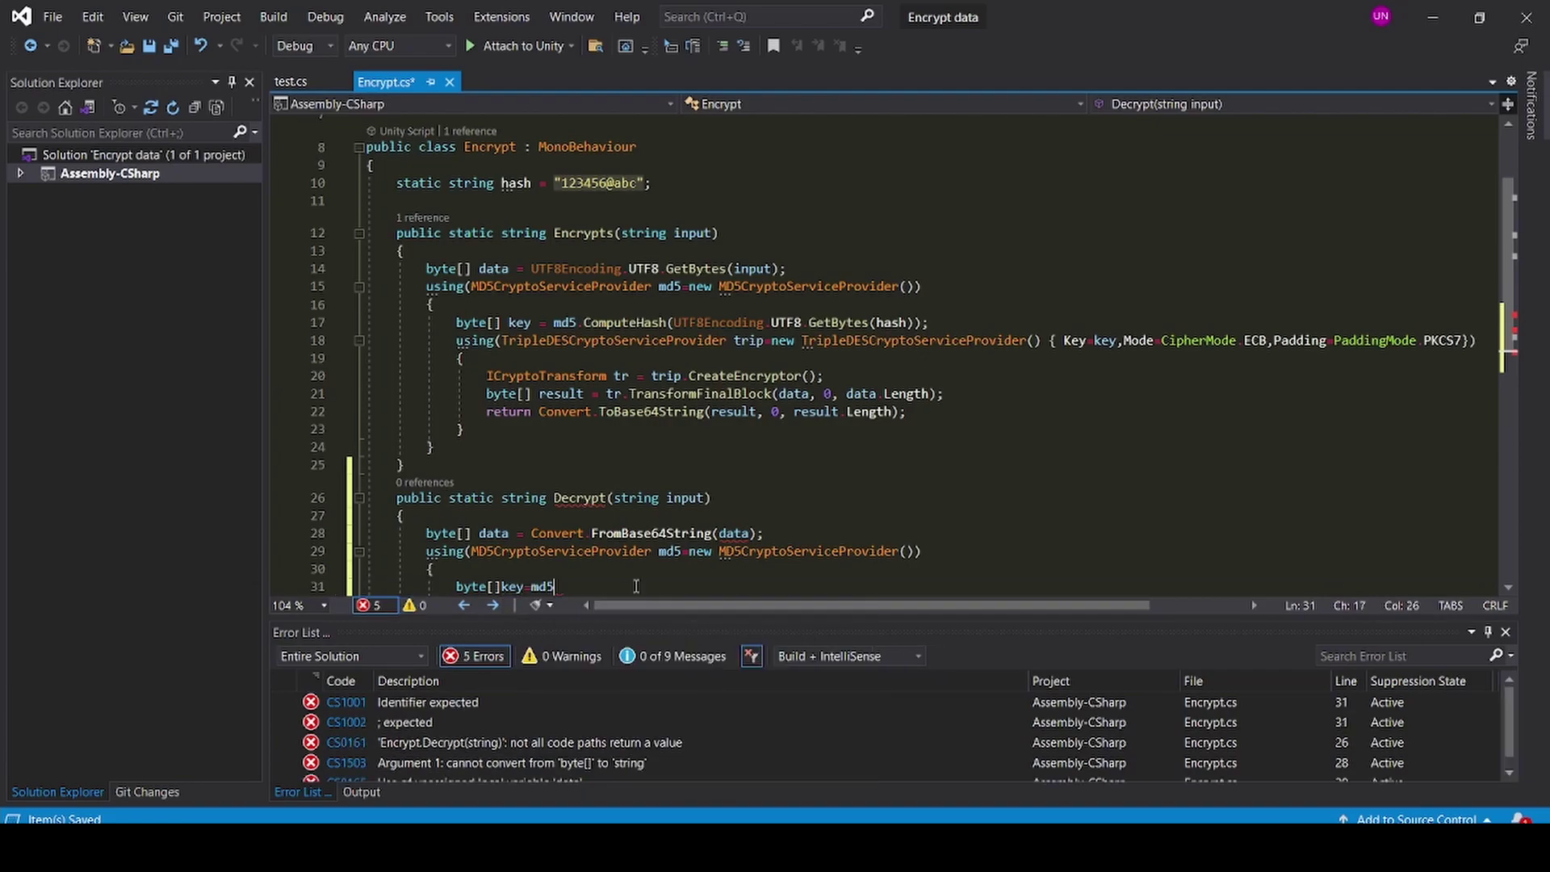
{"action": "type", "text": ".c"}
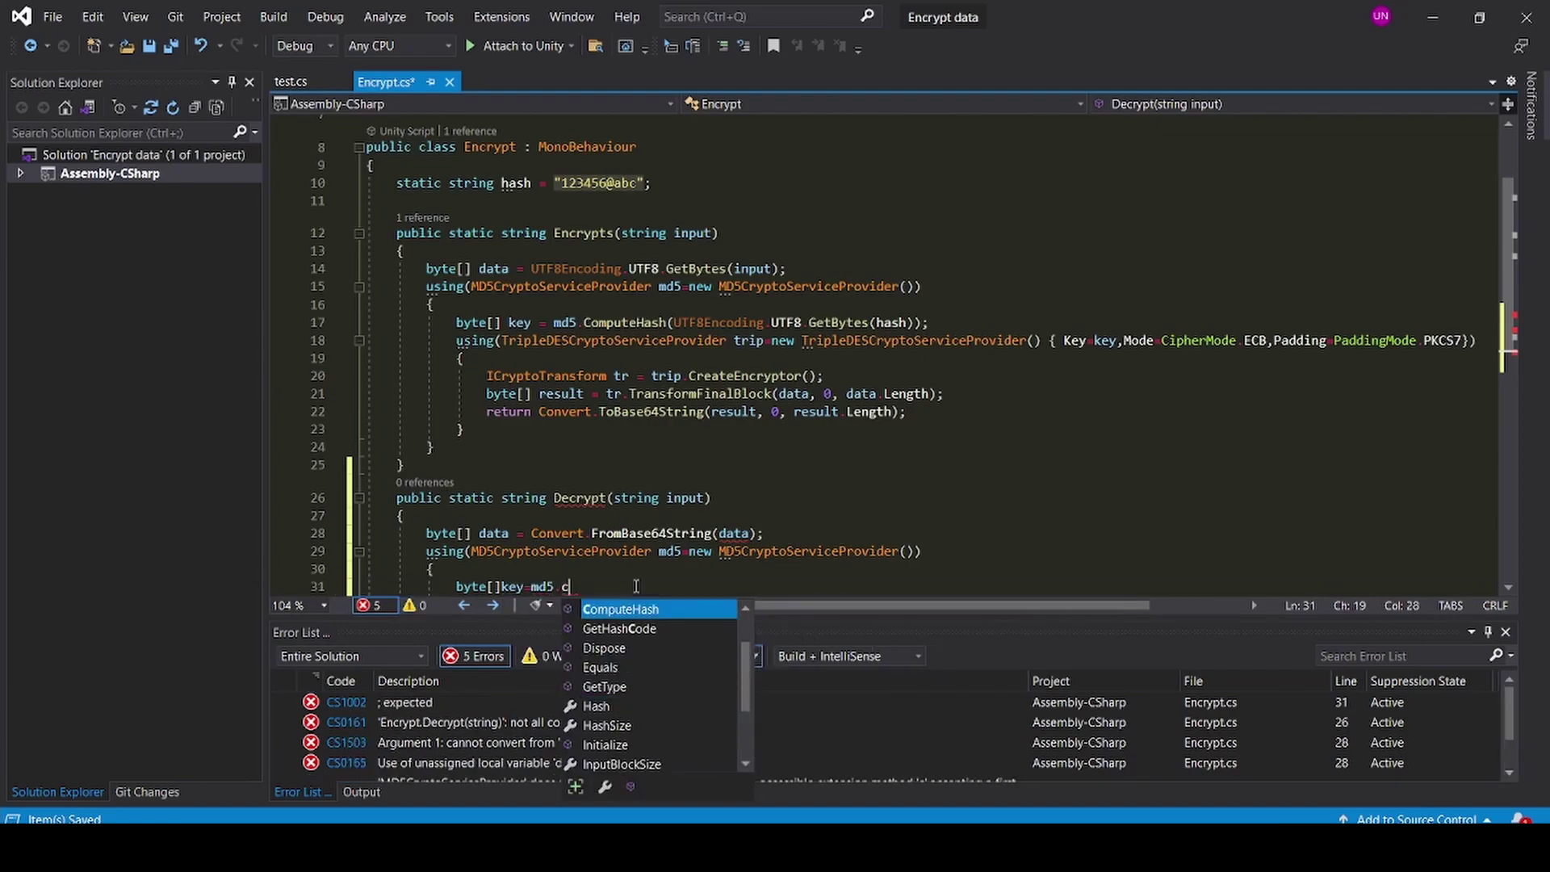
- Write byte[] key = md5.ComputeHash(UTF8Encoding.UTF8.GetBytes(hash)); inside the md5 block
{"action": "key", "text": "Tab"}
{"action": "type", "text": "("}
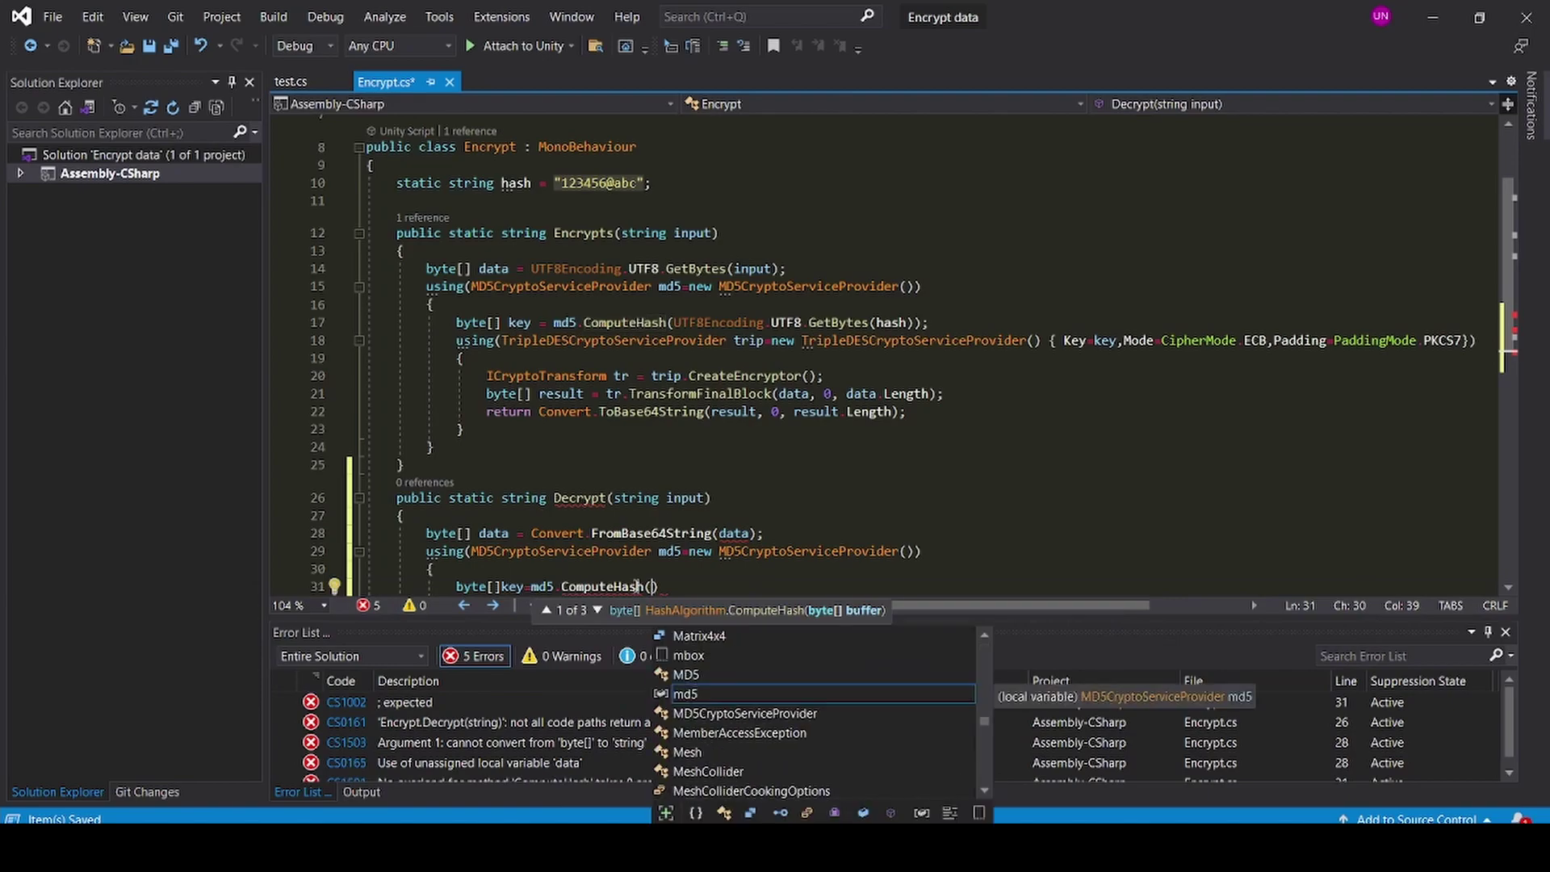
{"action": "type", "text": "ut"}
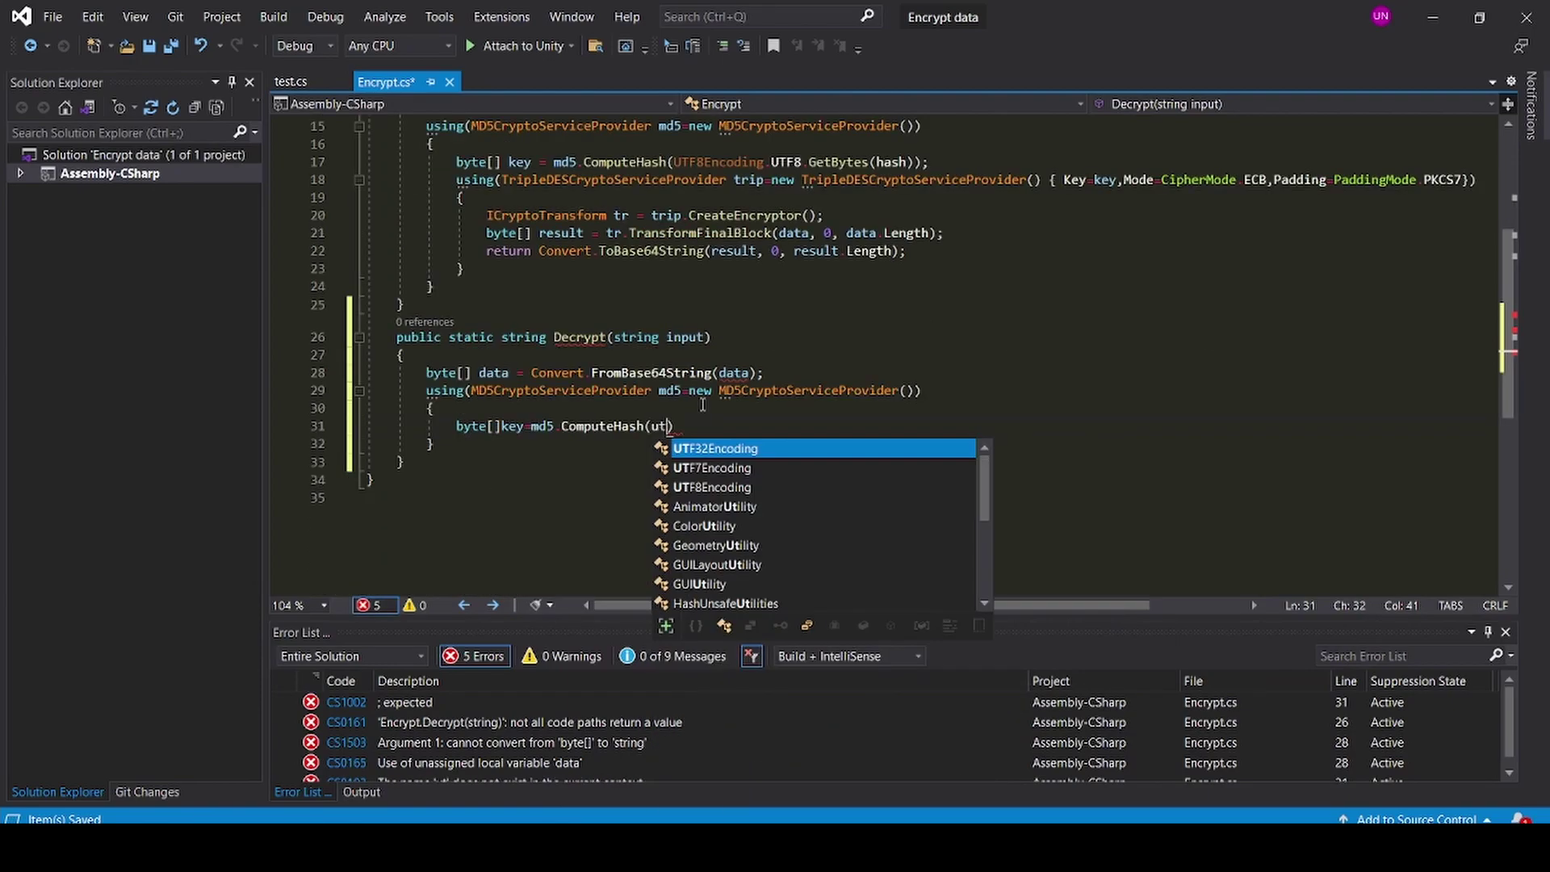
{"action": "type", "text": "fe"}
{"action": "key", "text": "Tab"}
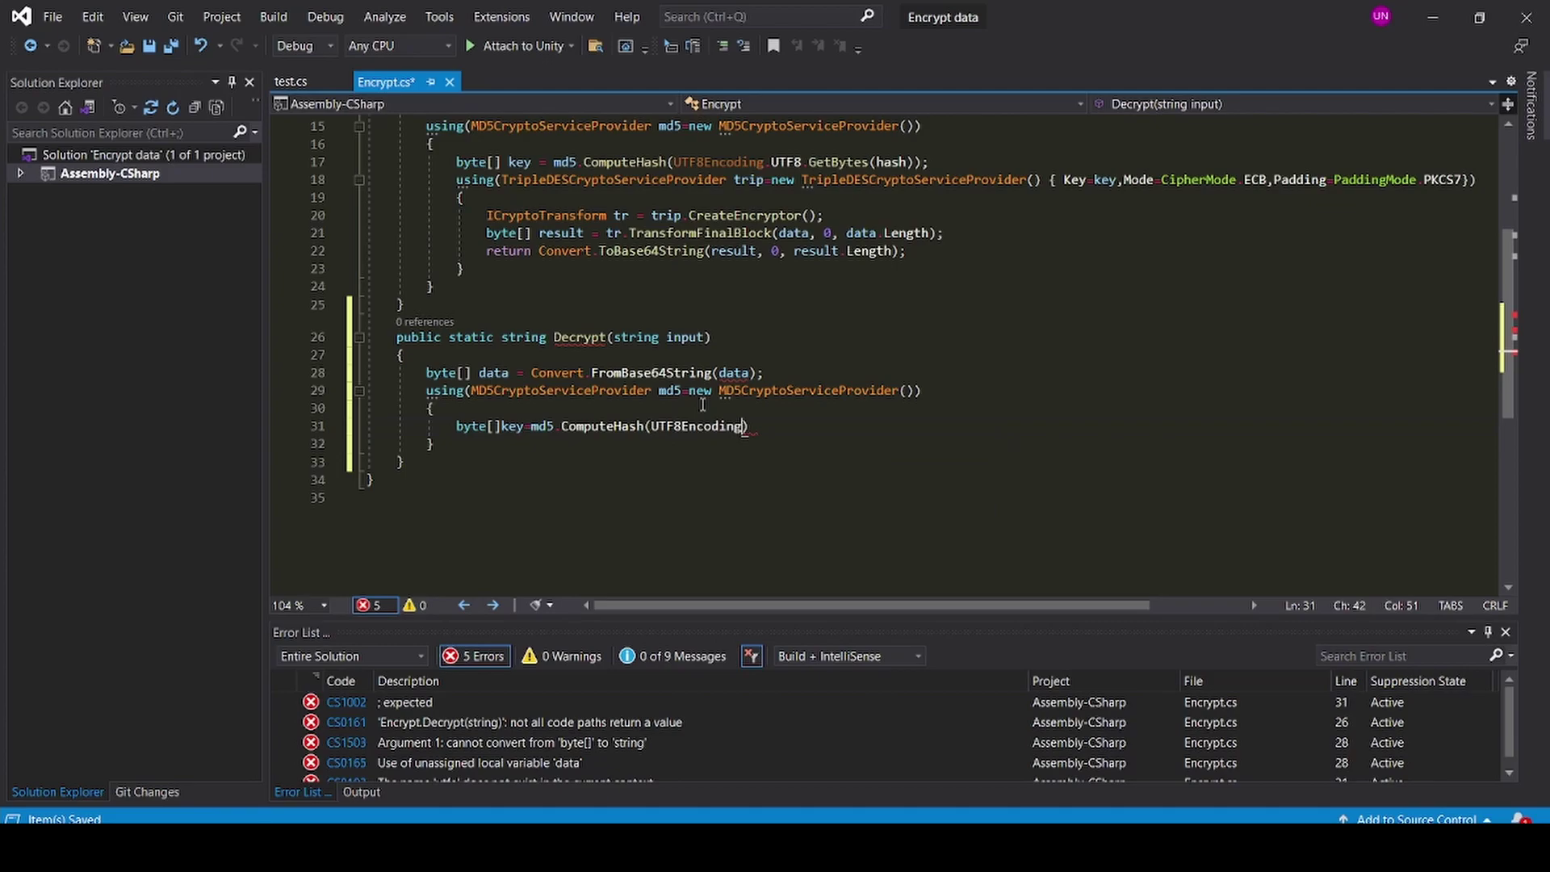
{"action": "type", "text": ".ur"}
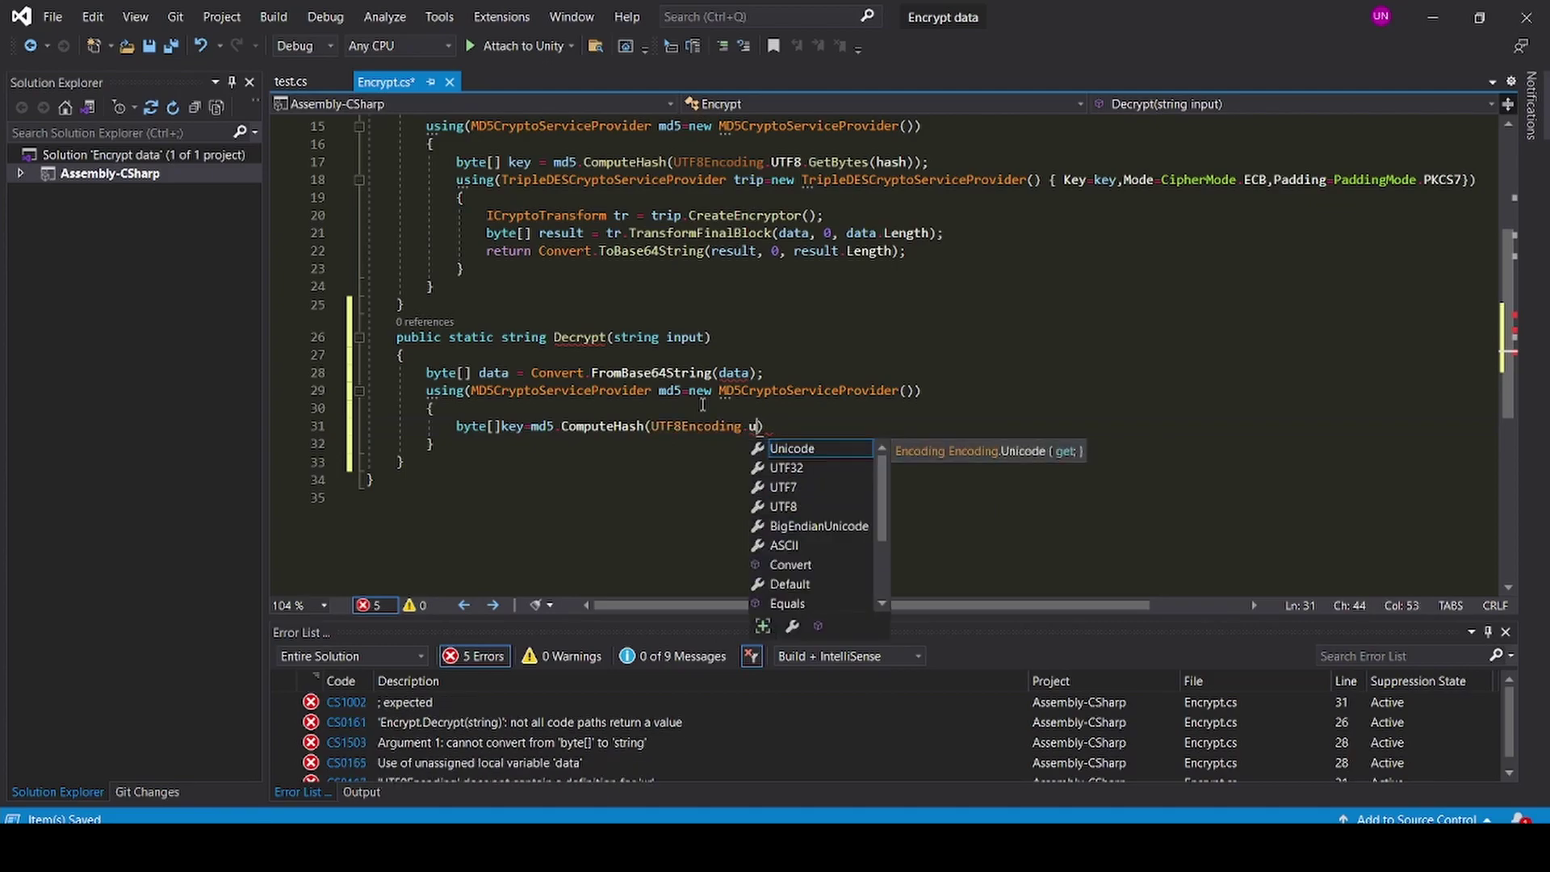
{"action": "type", "text": "tfe"}
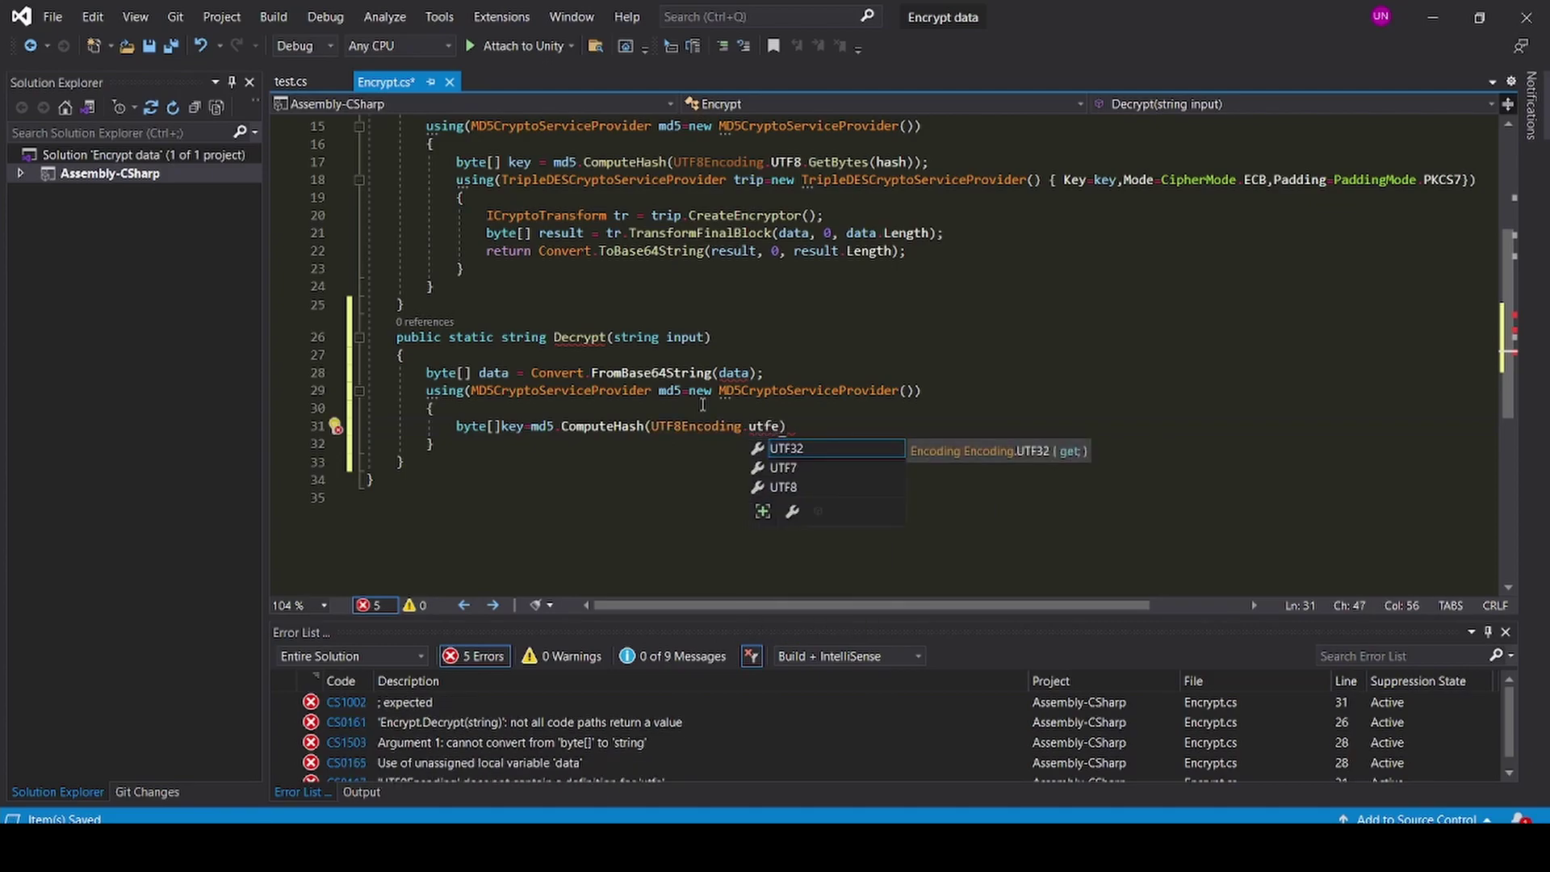
{"action": "key", "text": "BackSpace"}
{"action": "key", "text": "BackSpace"}
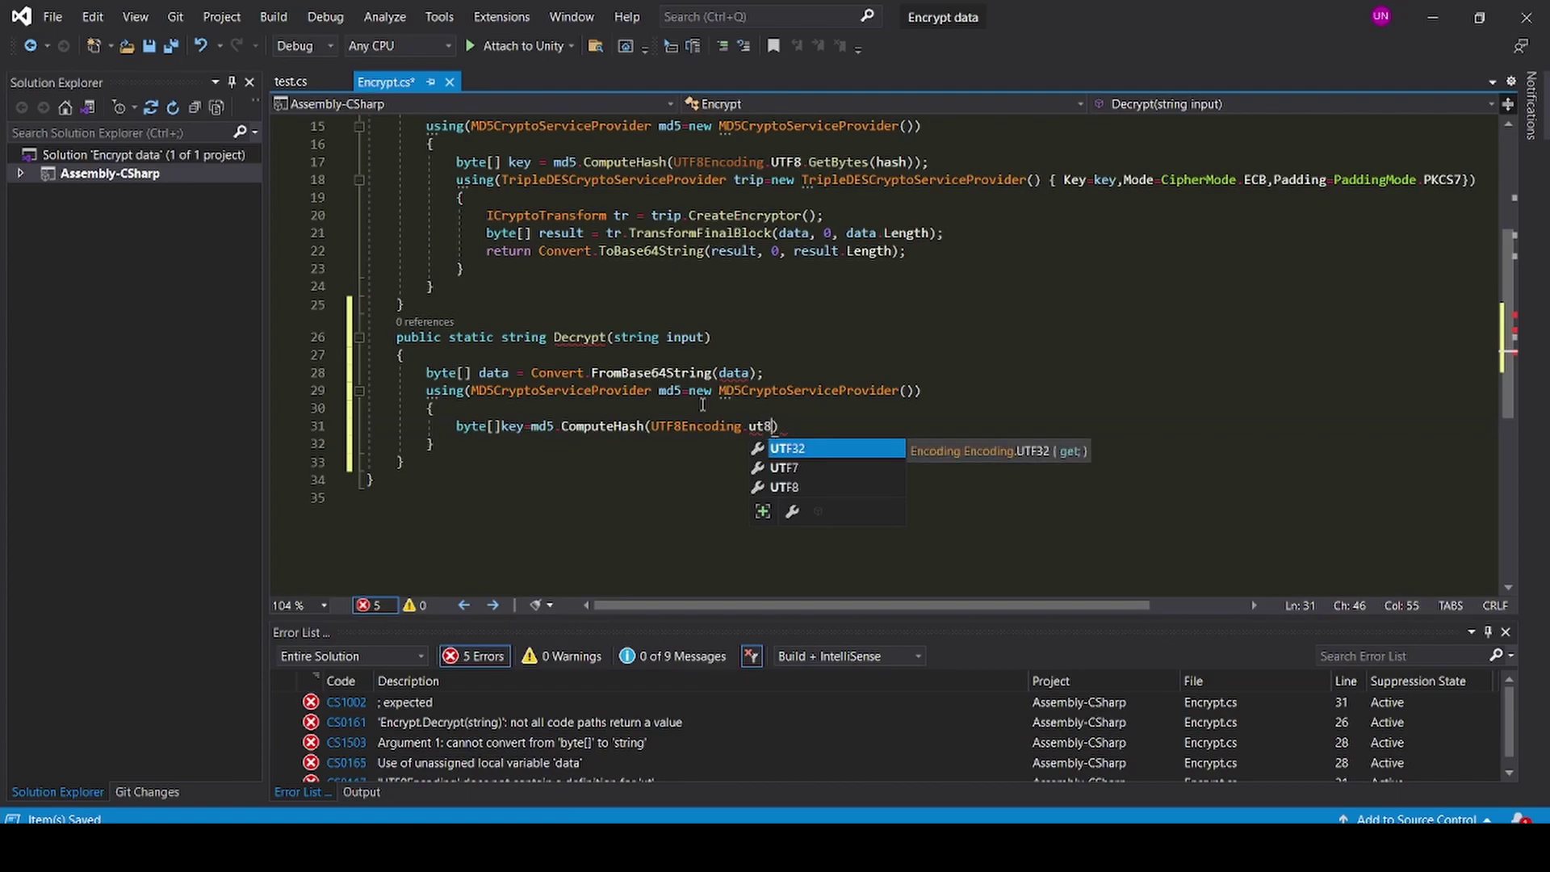
{"action": "type", "text": "f8"}
{"action": "key", "text": "Tab"}
{"action": "type", "text": ".getb"}
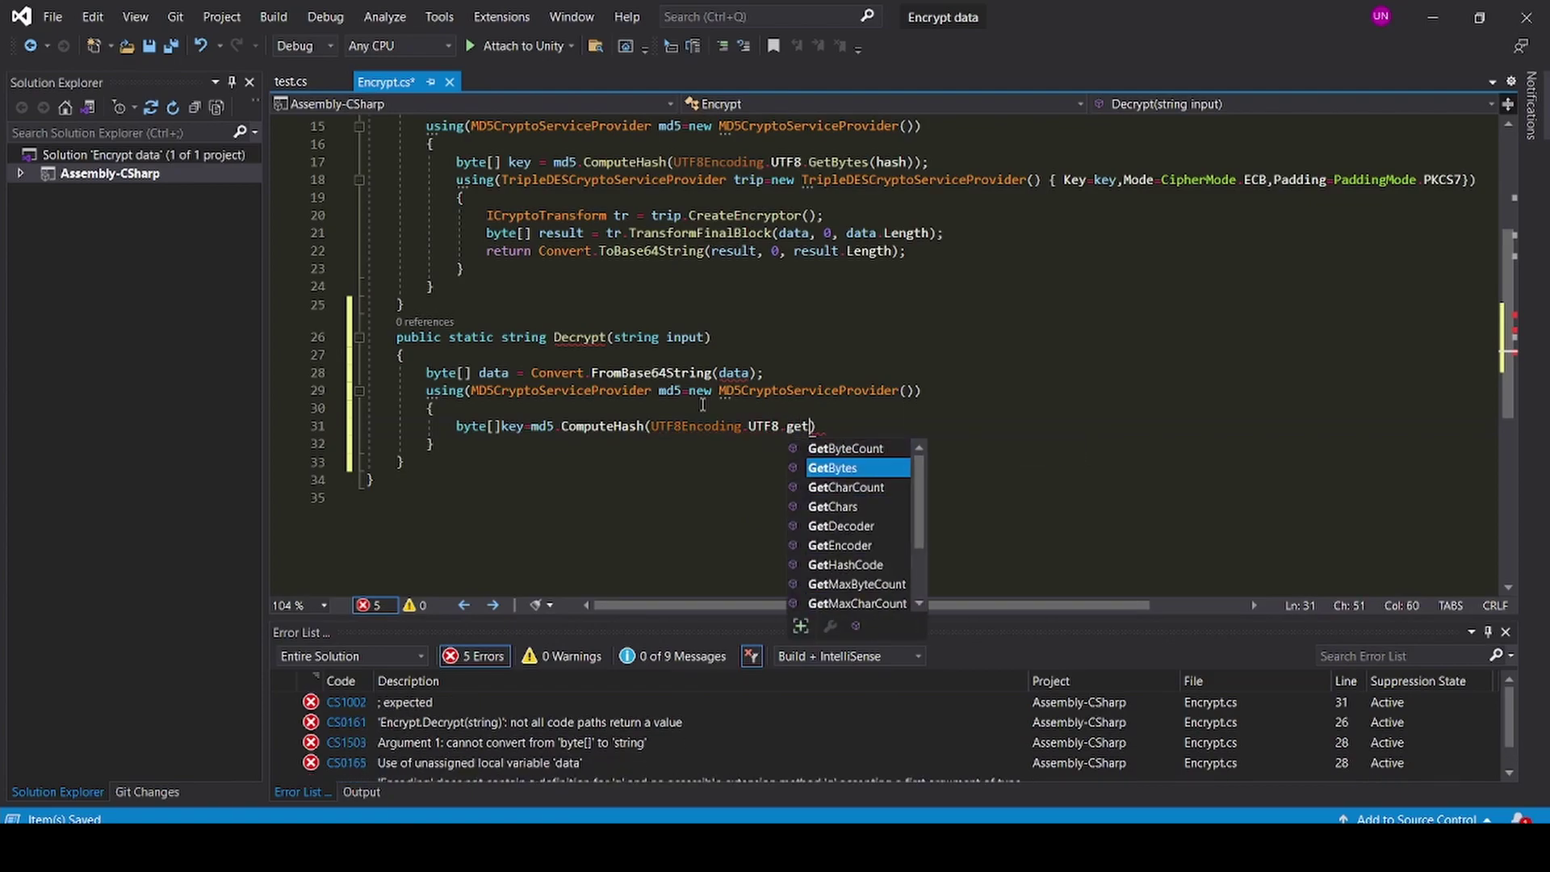
{"action": "key", "text": "Tab"}
{"action": "type", "text": "("}
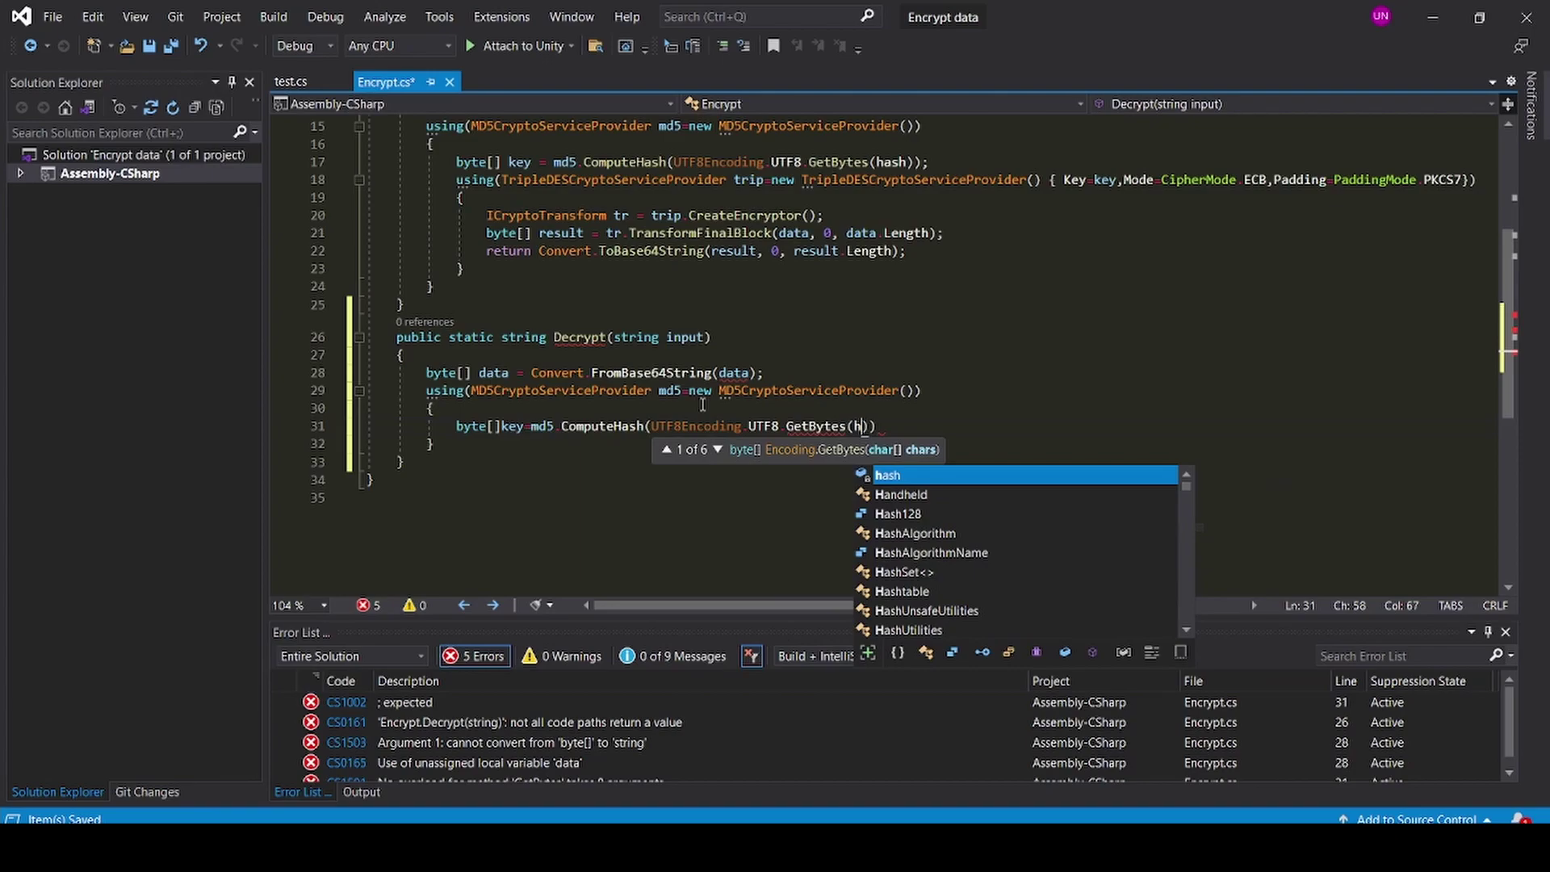
{"action": "type", "text": "hash));"}
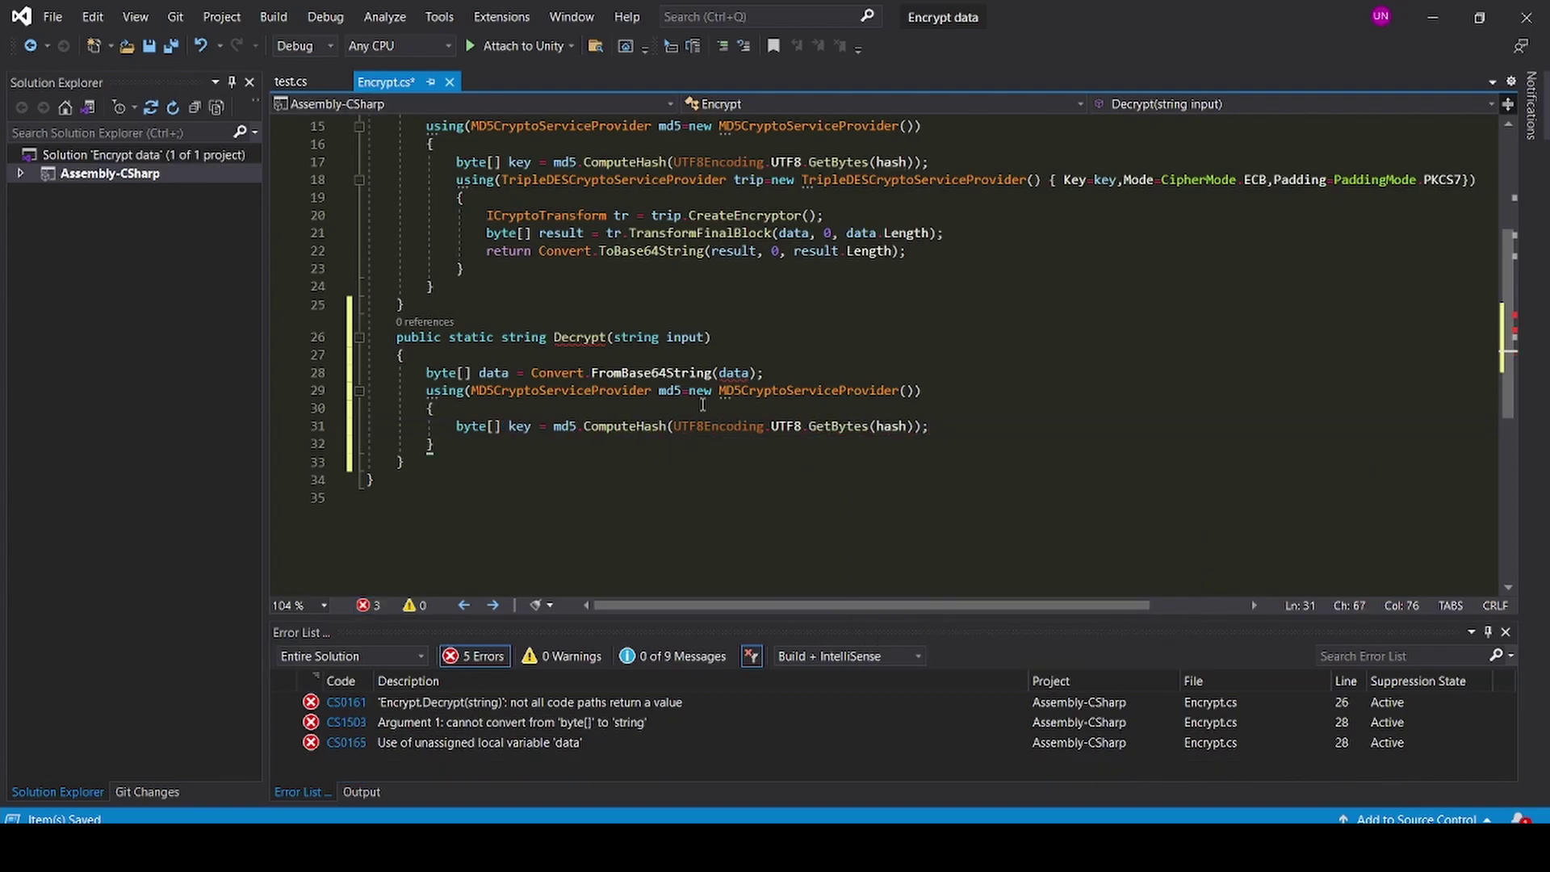
{"action": "key", "text": "Return"}
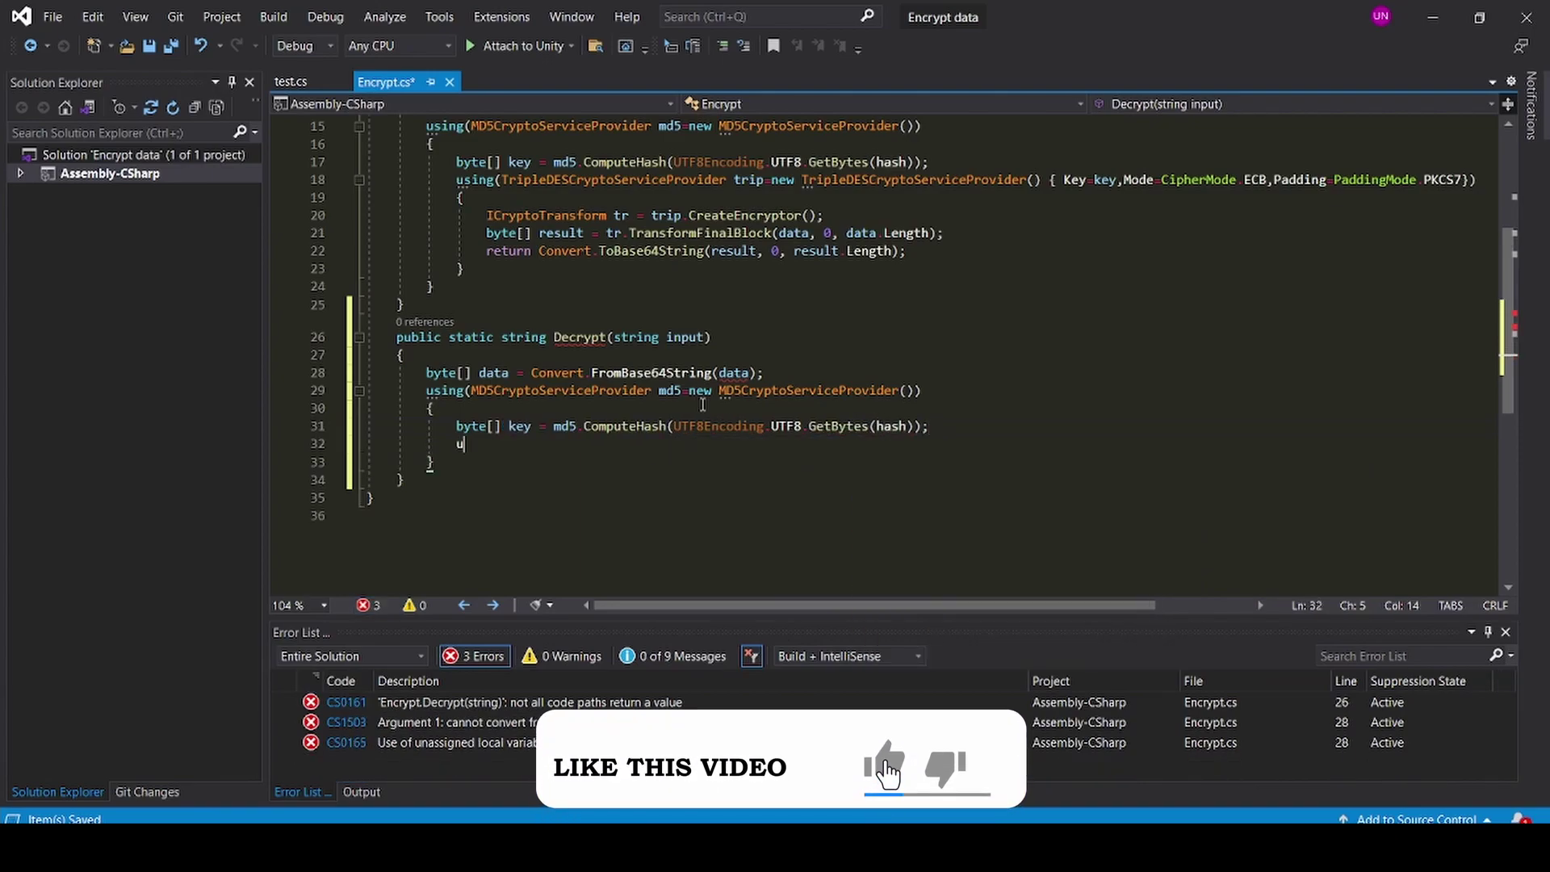
{"action": "type", "text": "using("}
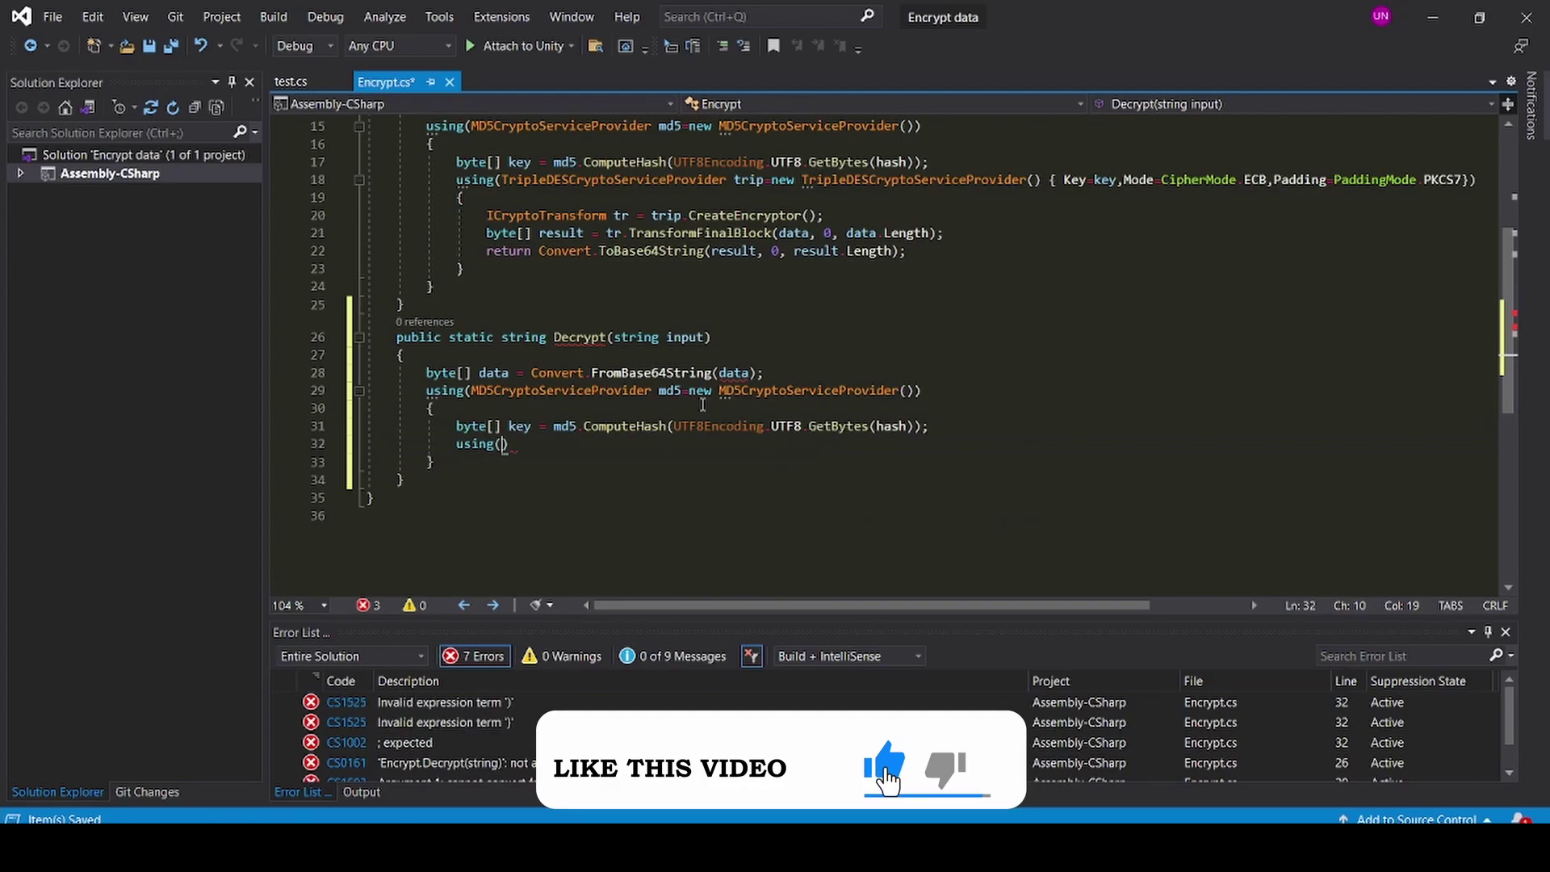
{"action": "type", "text": "tr"}
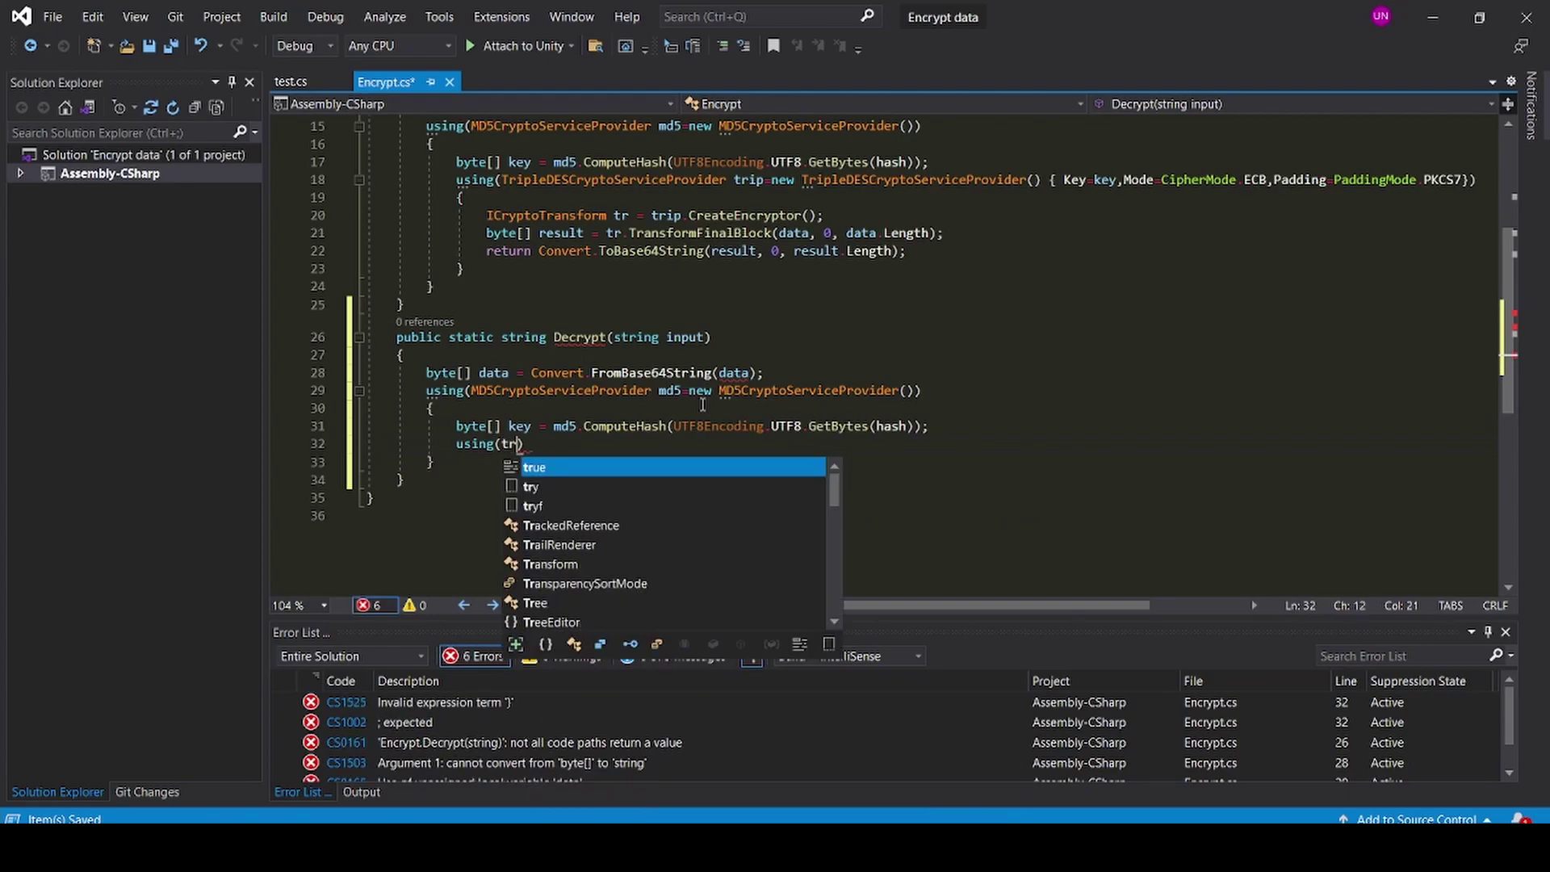
- Open a TripleDESCryptoServiceProvider trip using block with Key = key, CipherMode.ECB and PaddingMode.PKCS7
{"action": "key", "text": "BackSpace"}
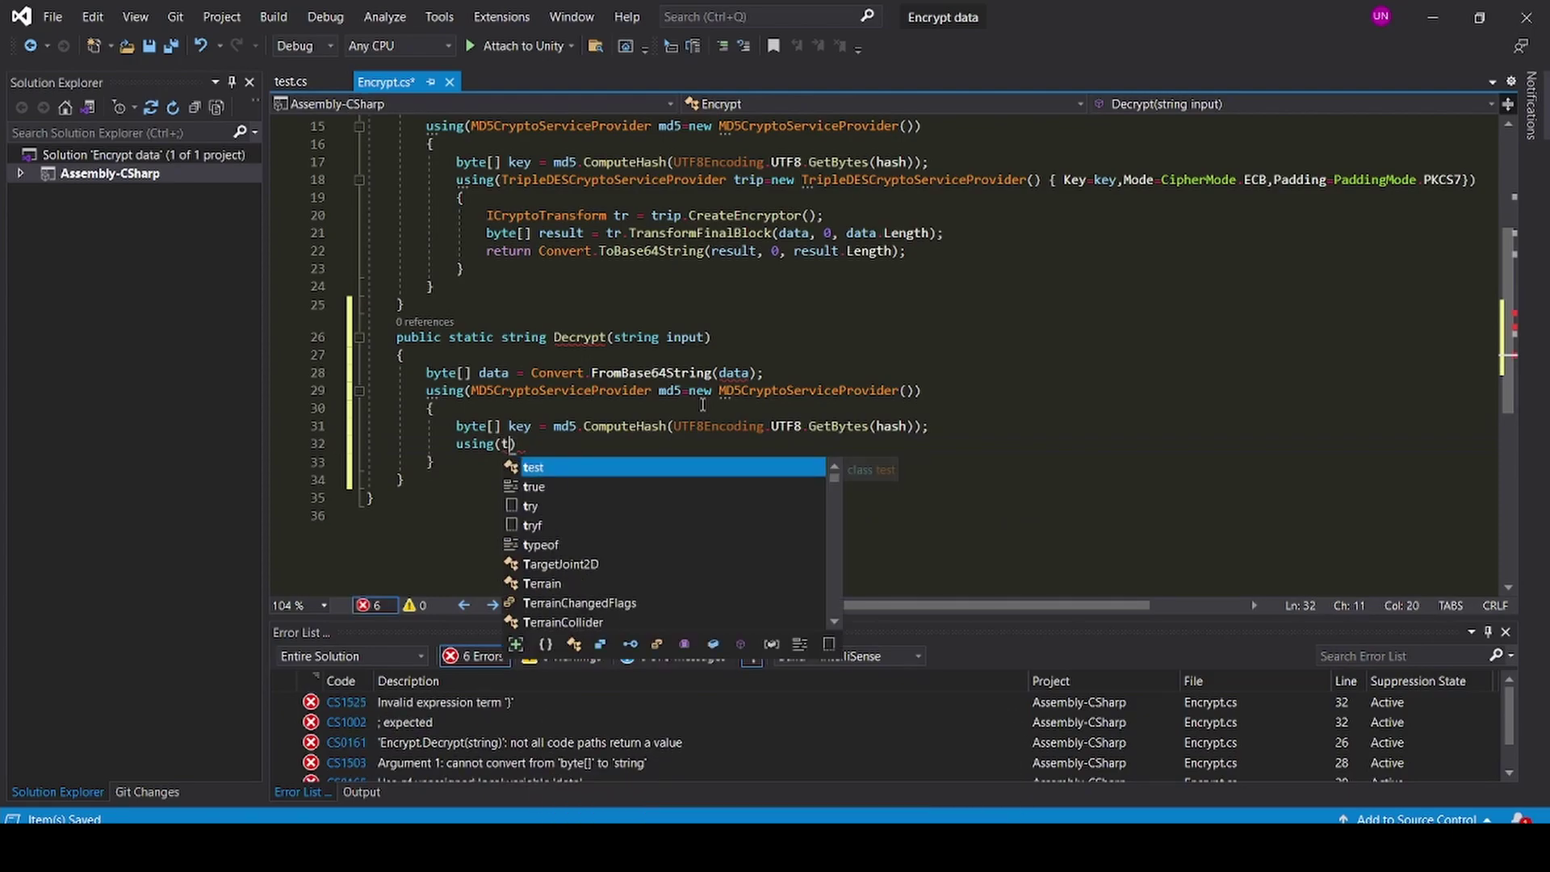
{"action": "type", "text": "ripl"}
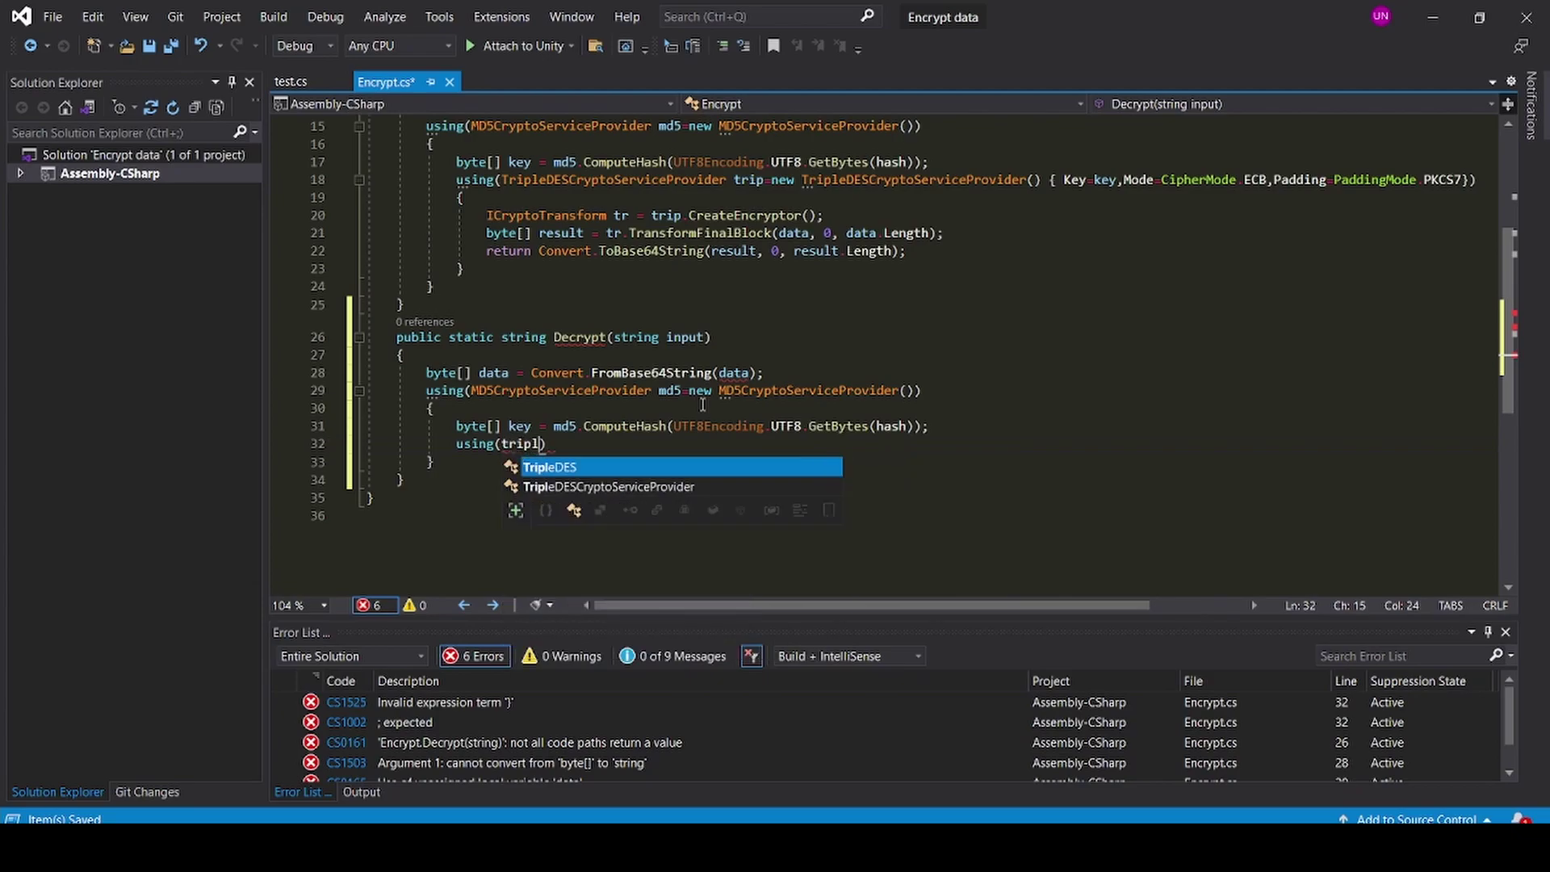
{"action": "key", "text": "Tab"}
{"action": "type", "text": "tri"}
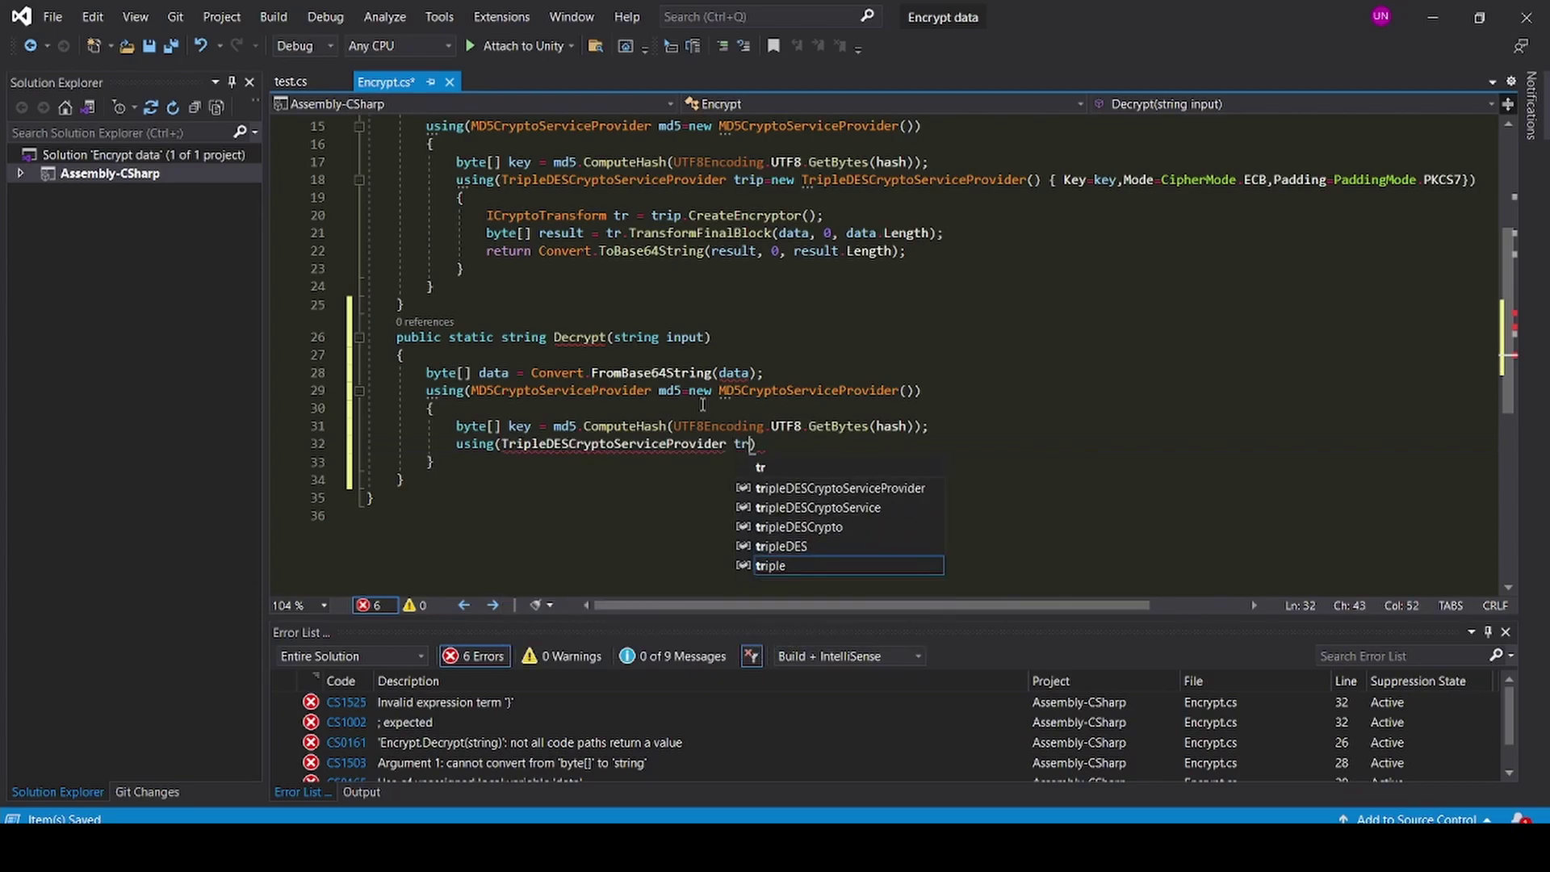
{"action": "type", "text": "p=new "}
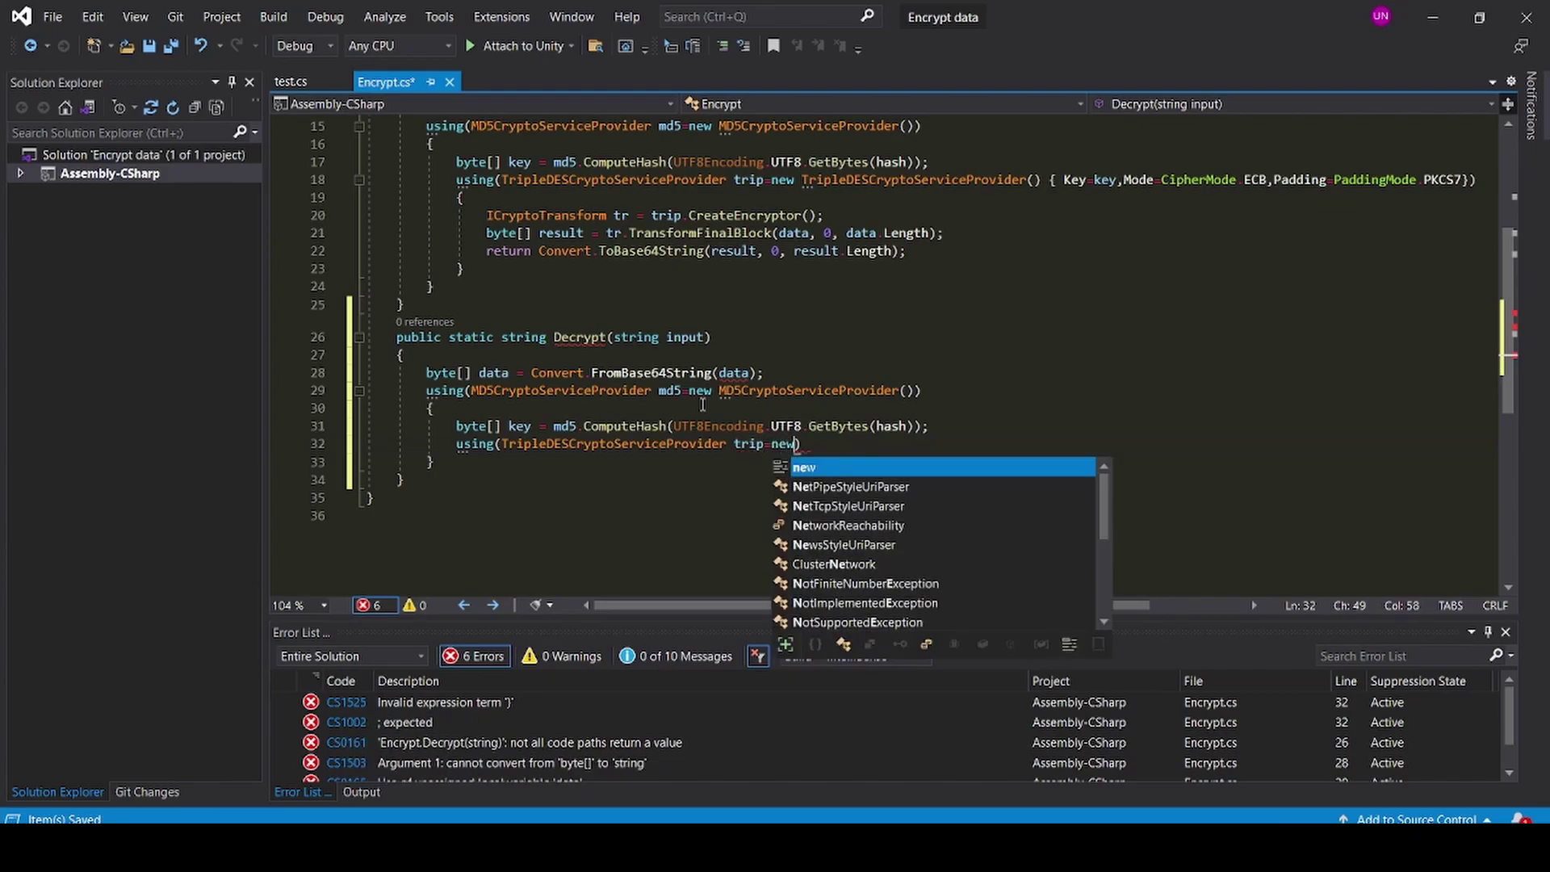
{"action": "type", "text": "tr"}
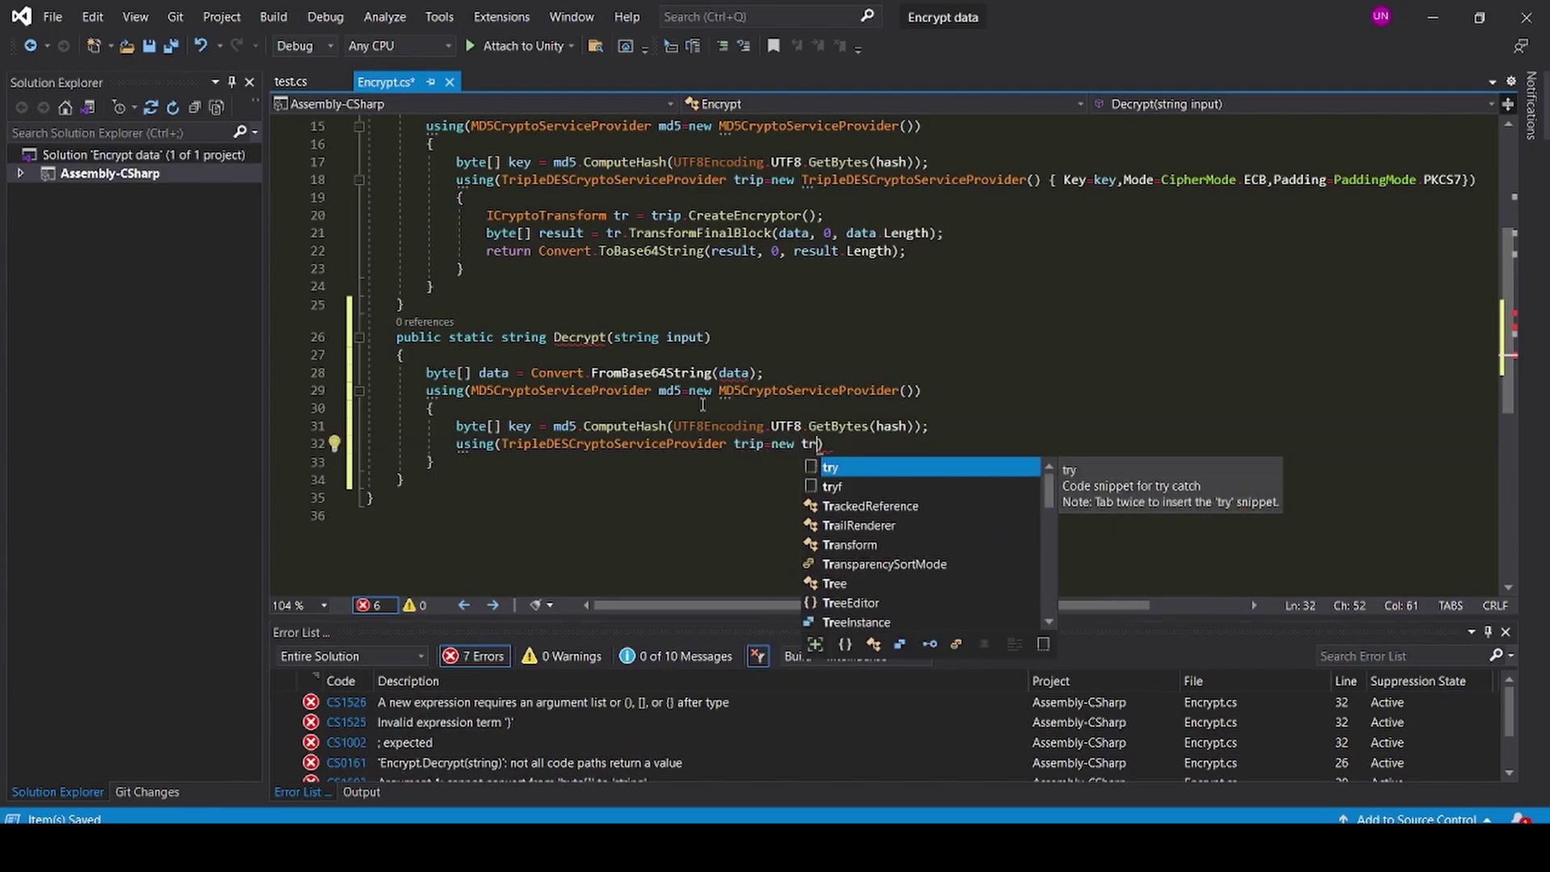
{"action": "type", "text": "iple"}
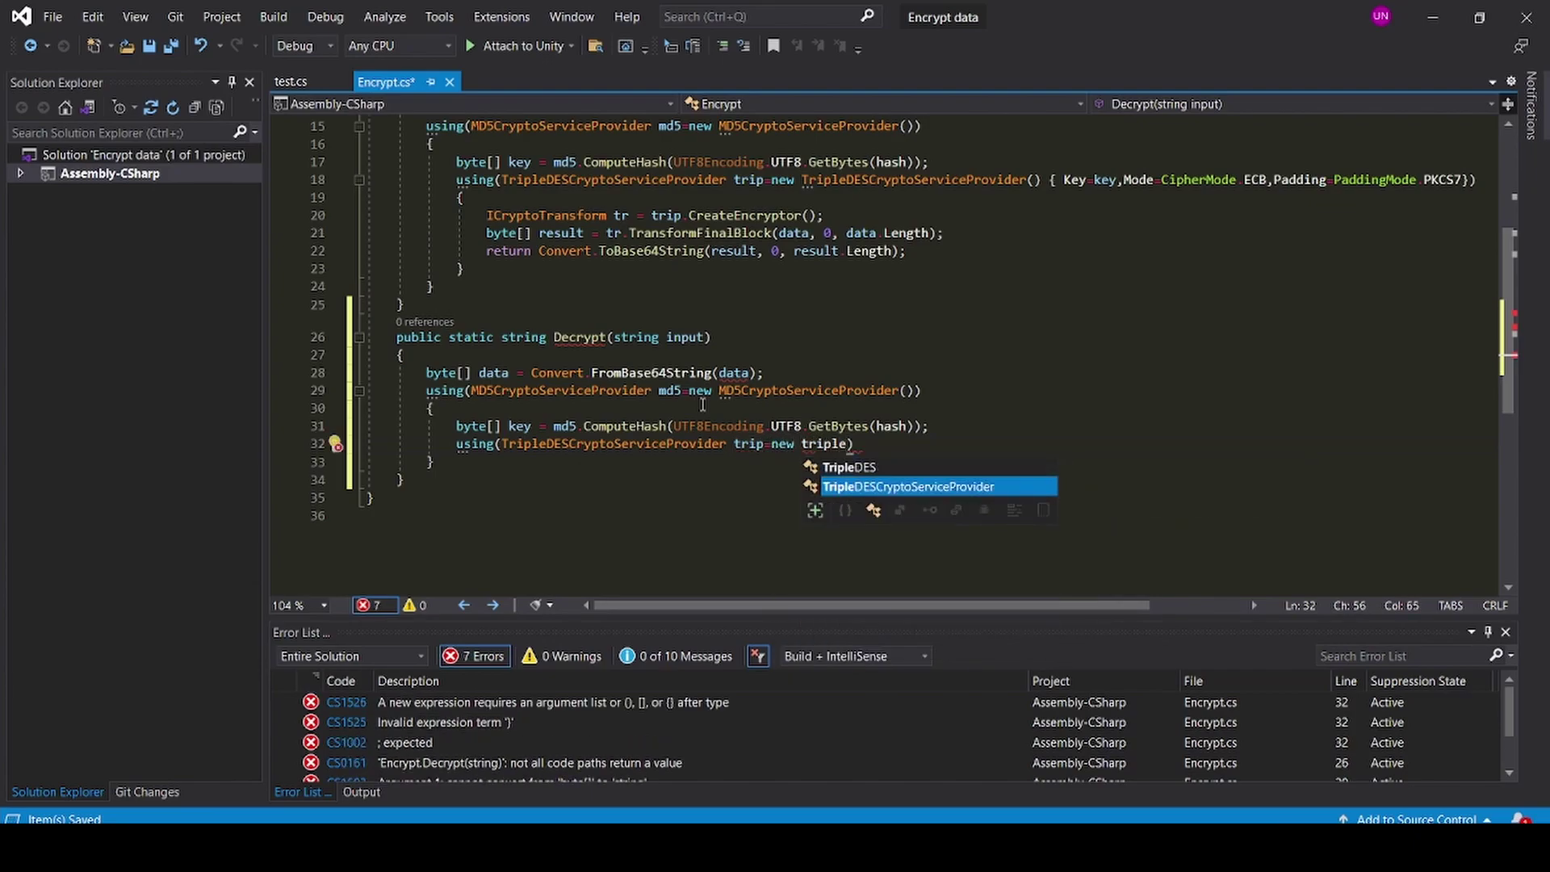
{"action": "key", "text": "Tab"}
{"action": "type", "text": "("}
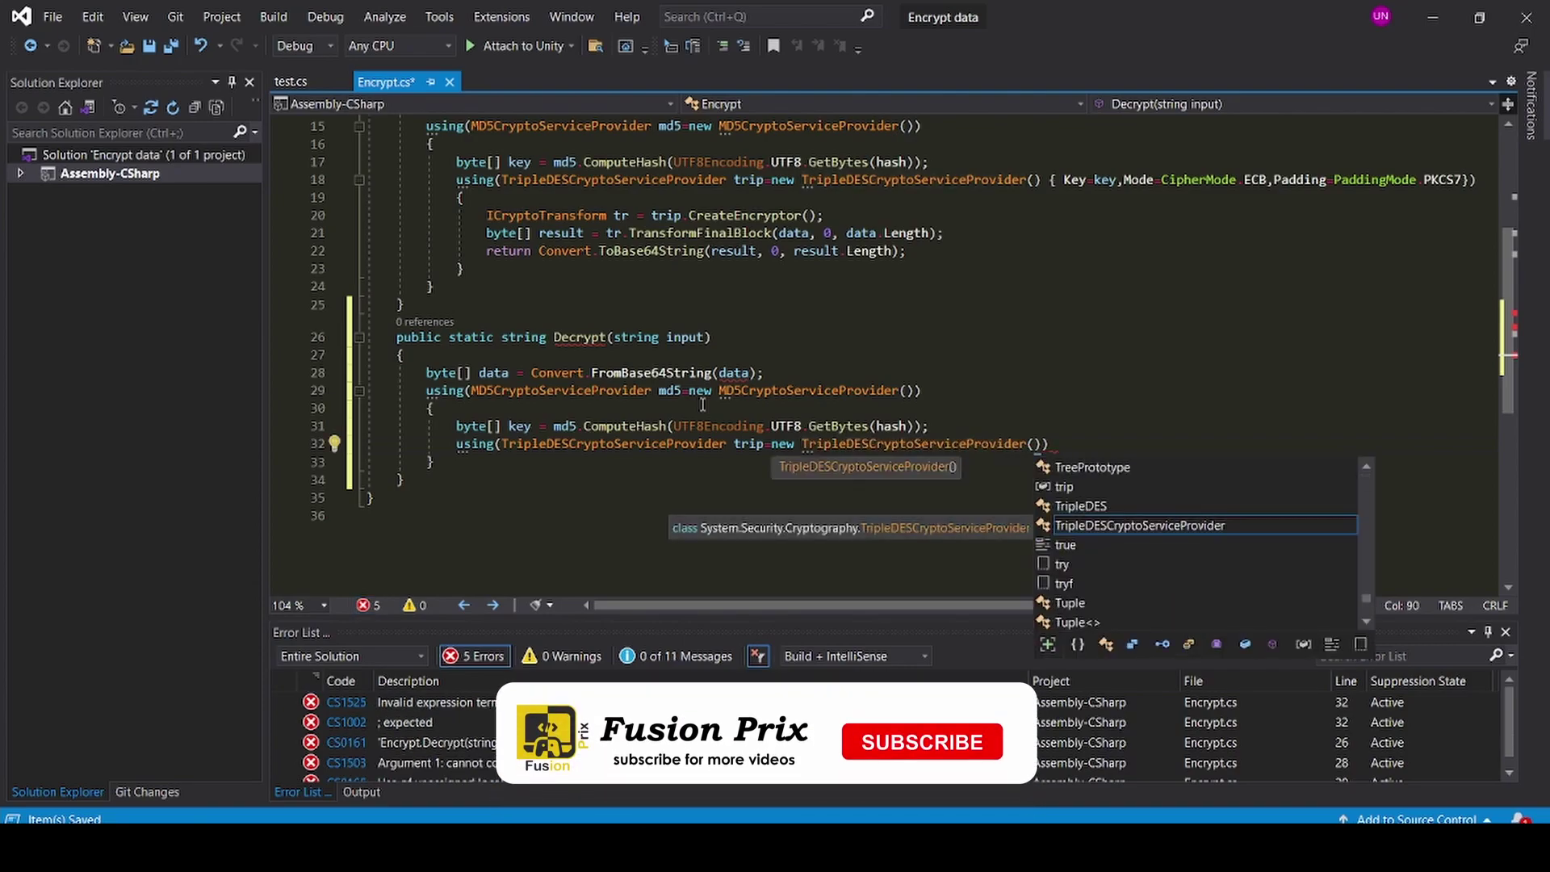
{"action": "type", "text": ") {"}
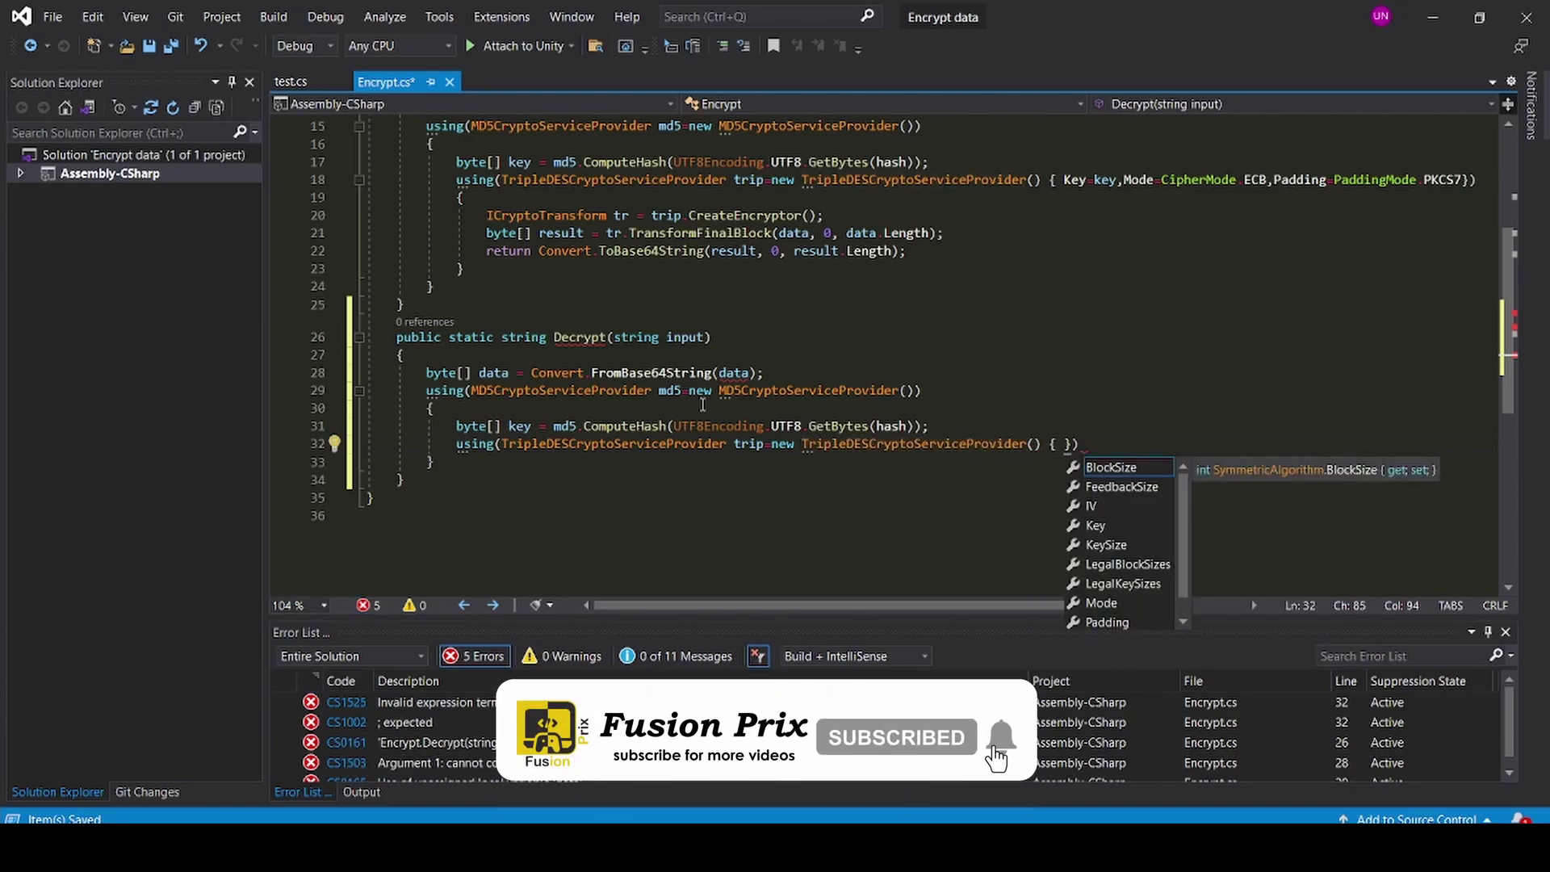
{"action": "type", "text": "Key=key"}
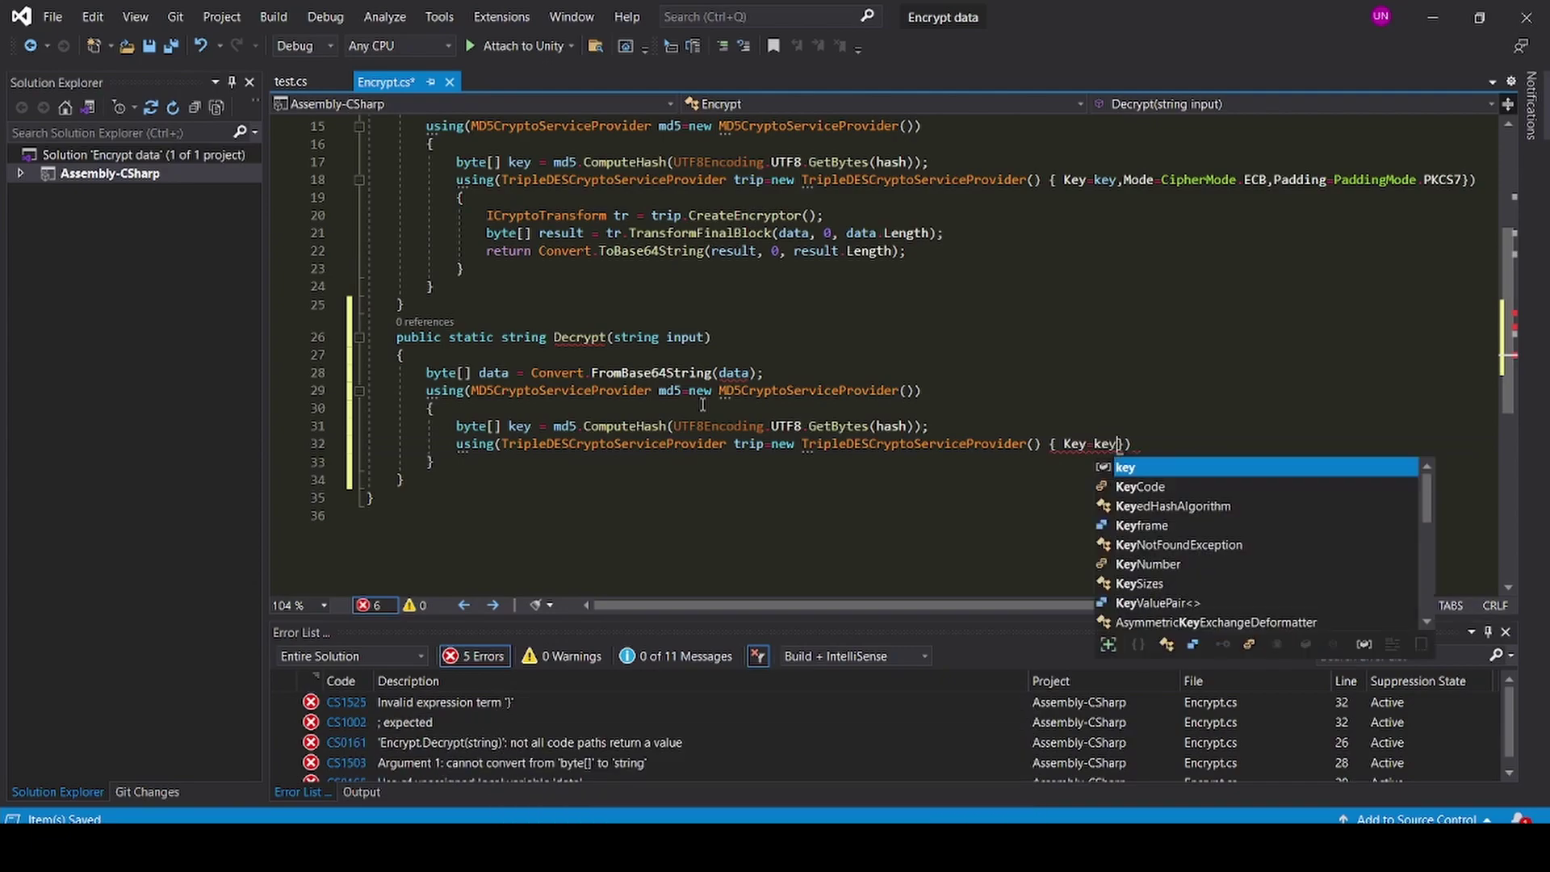
{"action": "type", "text": ","}
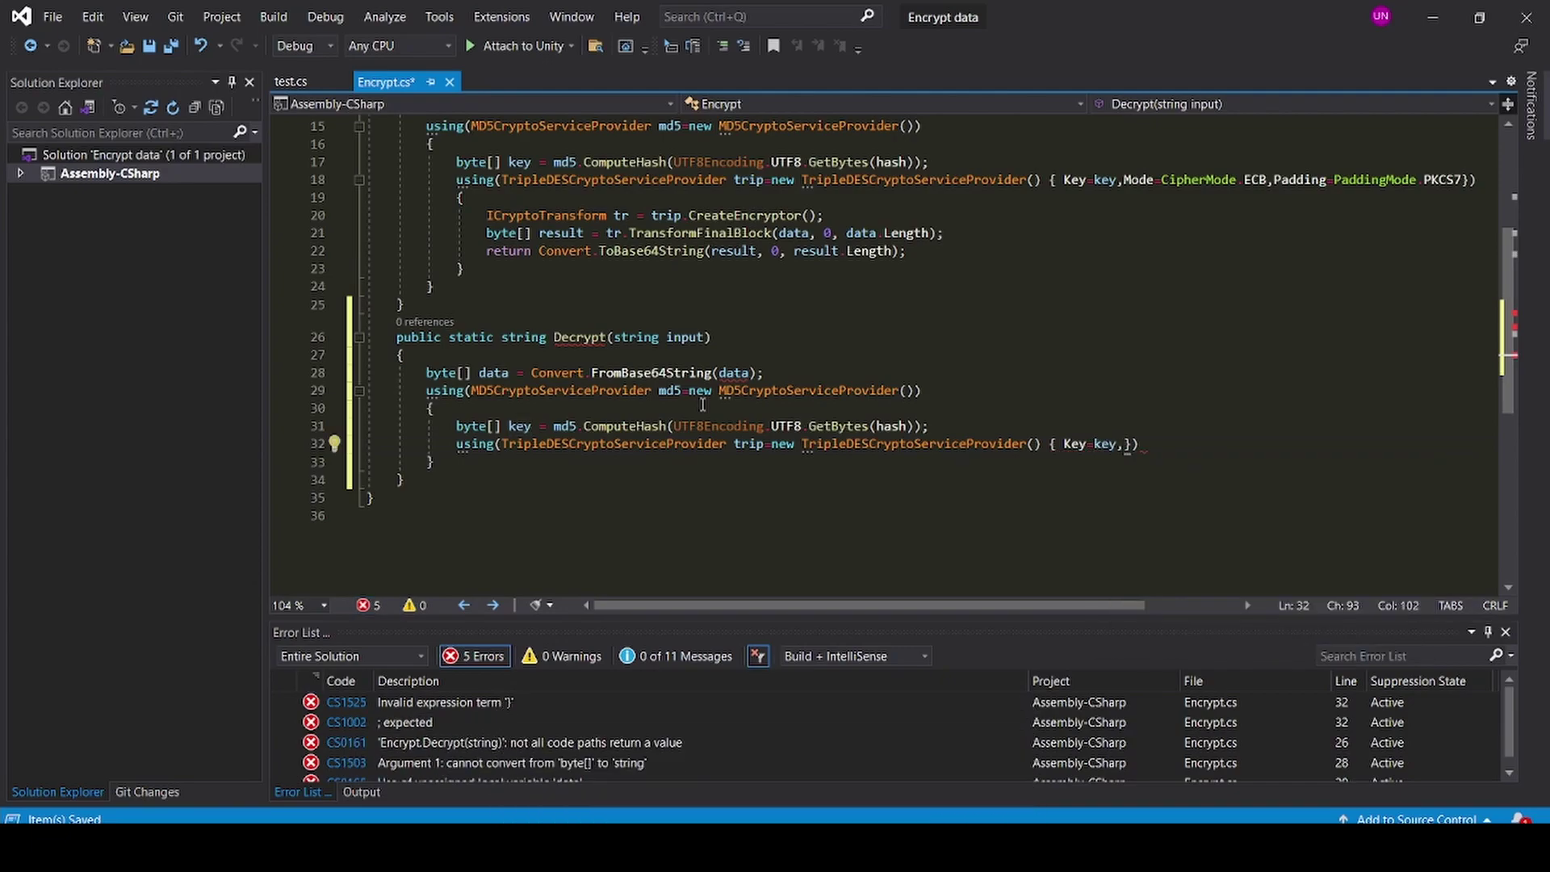
{"action": "type", "text": "mod"}
{"action": "type", "text": "cip"}
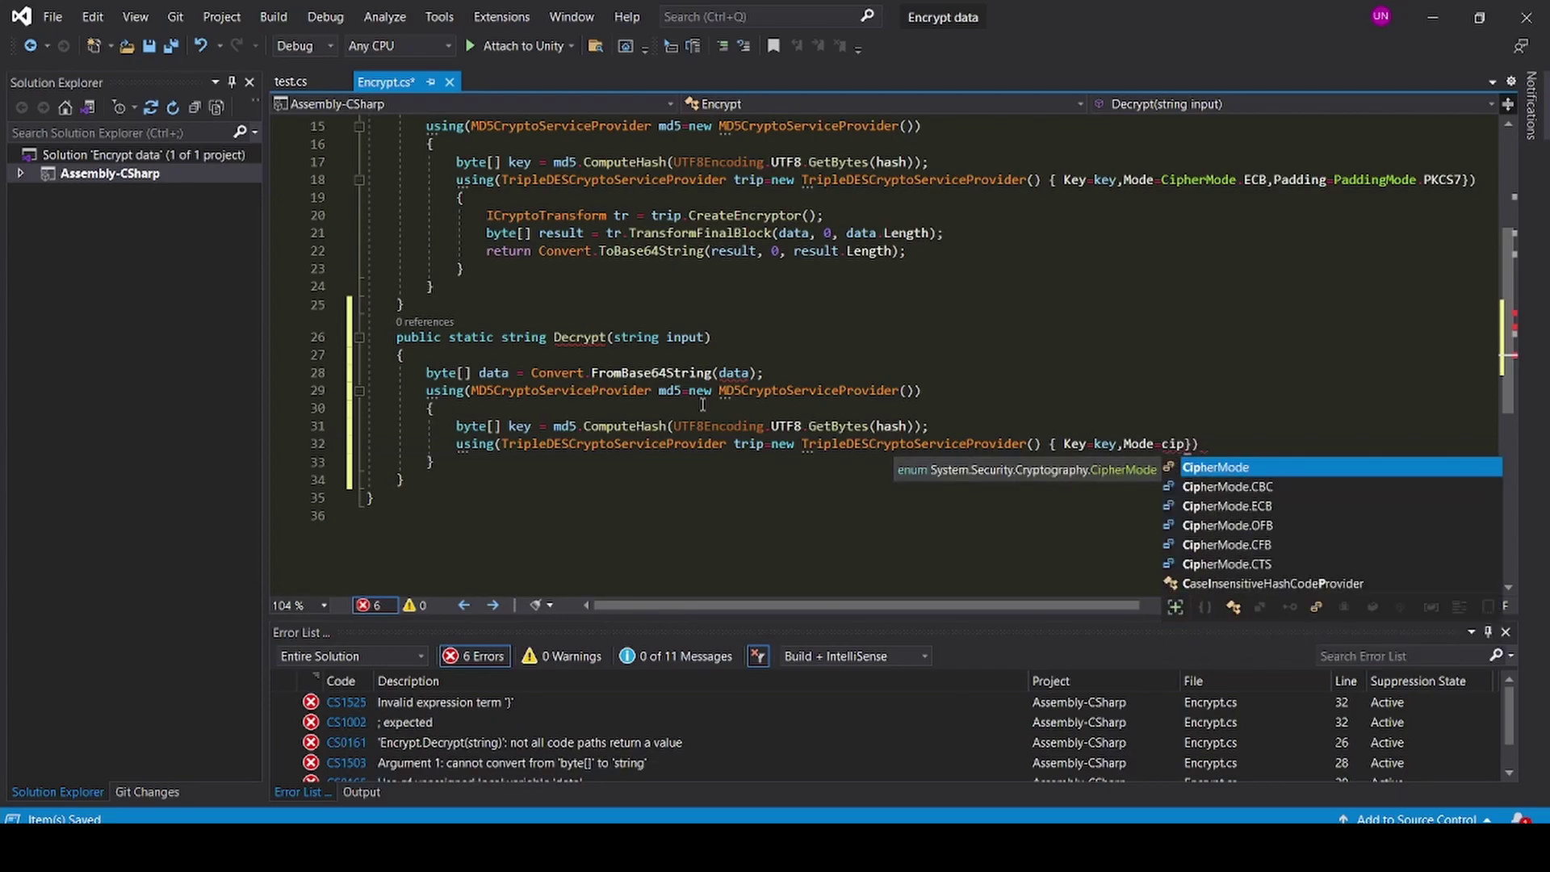
{"action": "key", "text": "Down"}
{"action": "key", "text": "Down"}
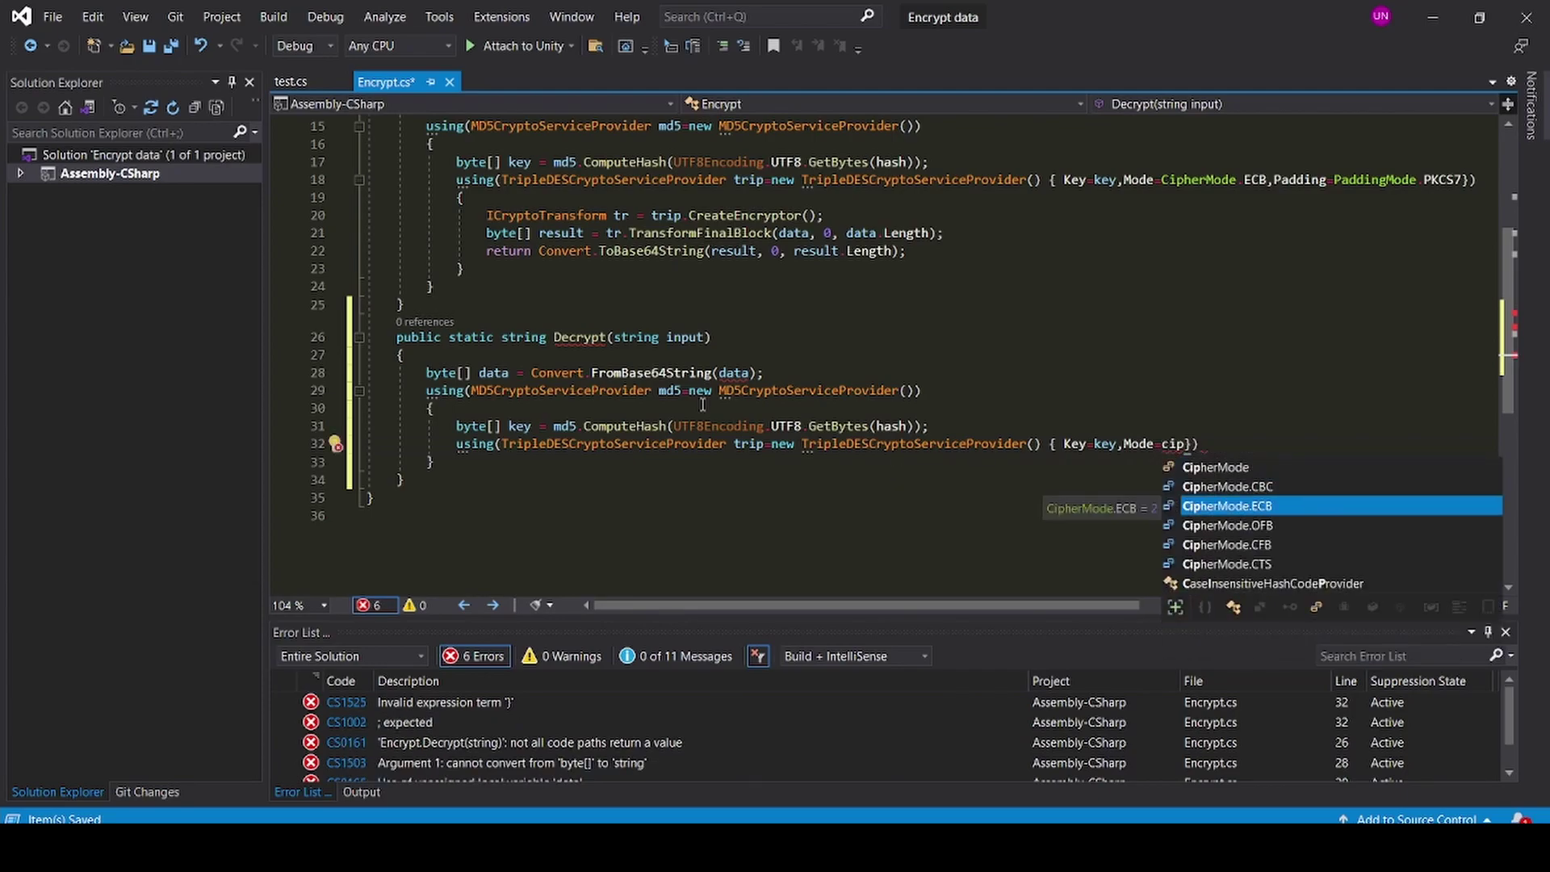
{"action": "key", "text": "Tab"}
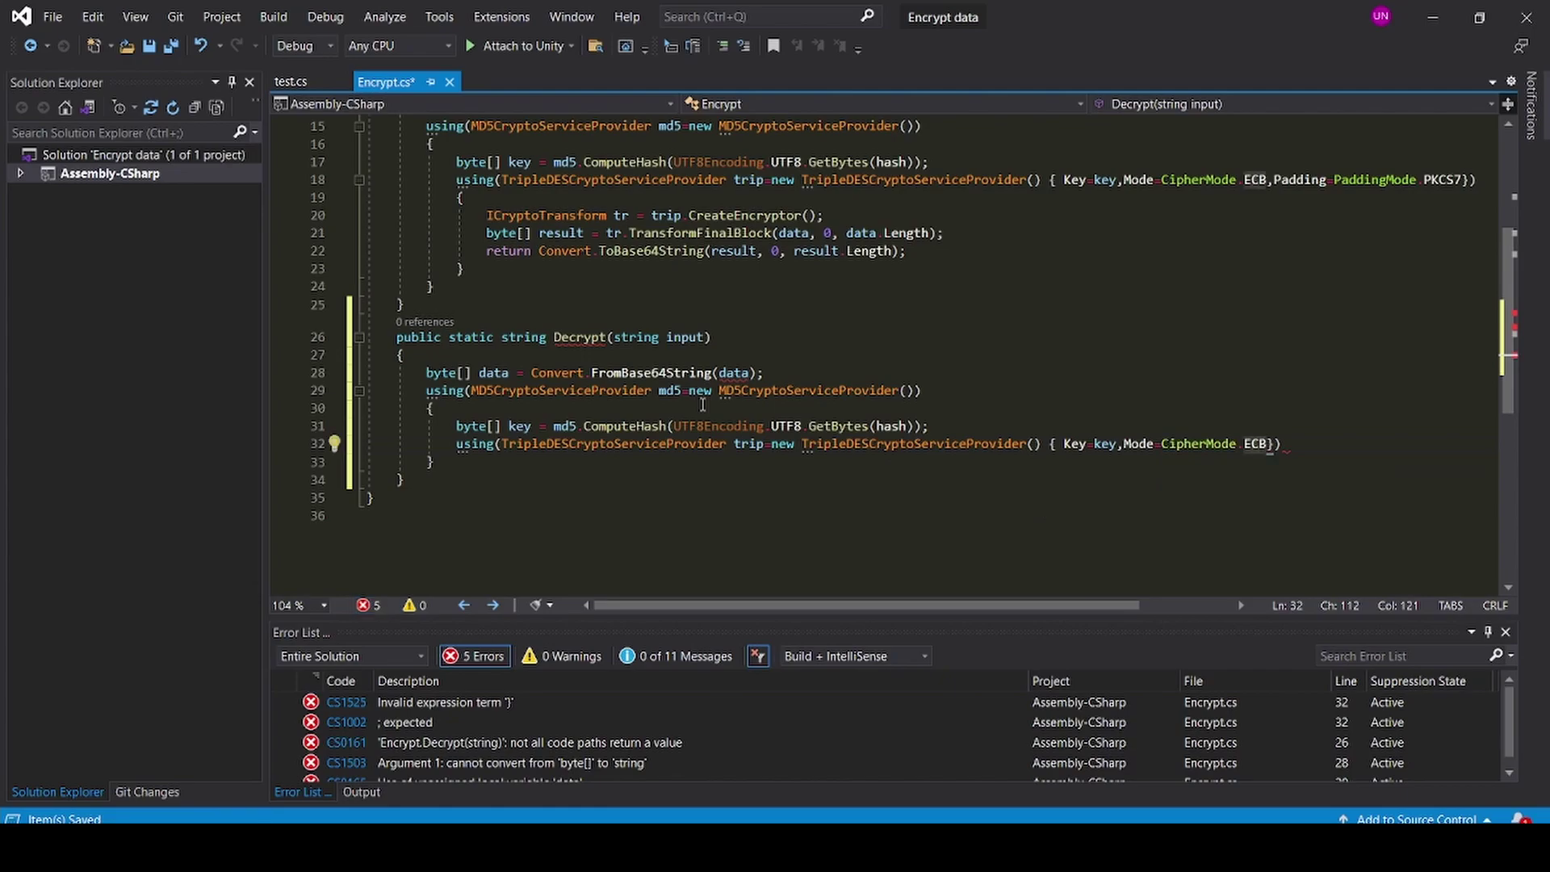
{"action": "type", "text": ",pad"}
{"action": "key", "text": "Tab"}
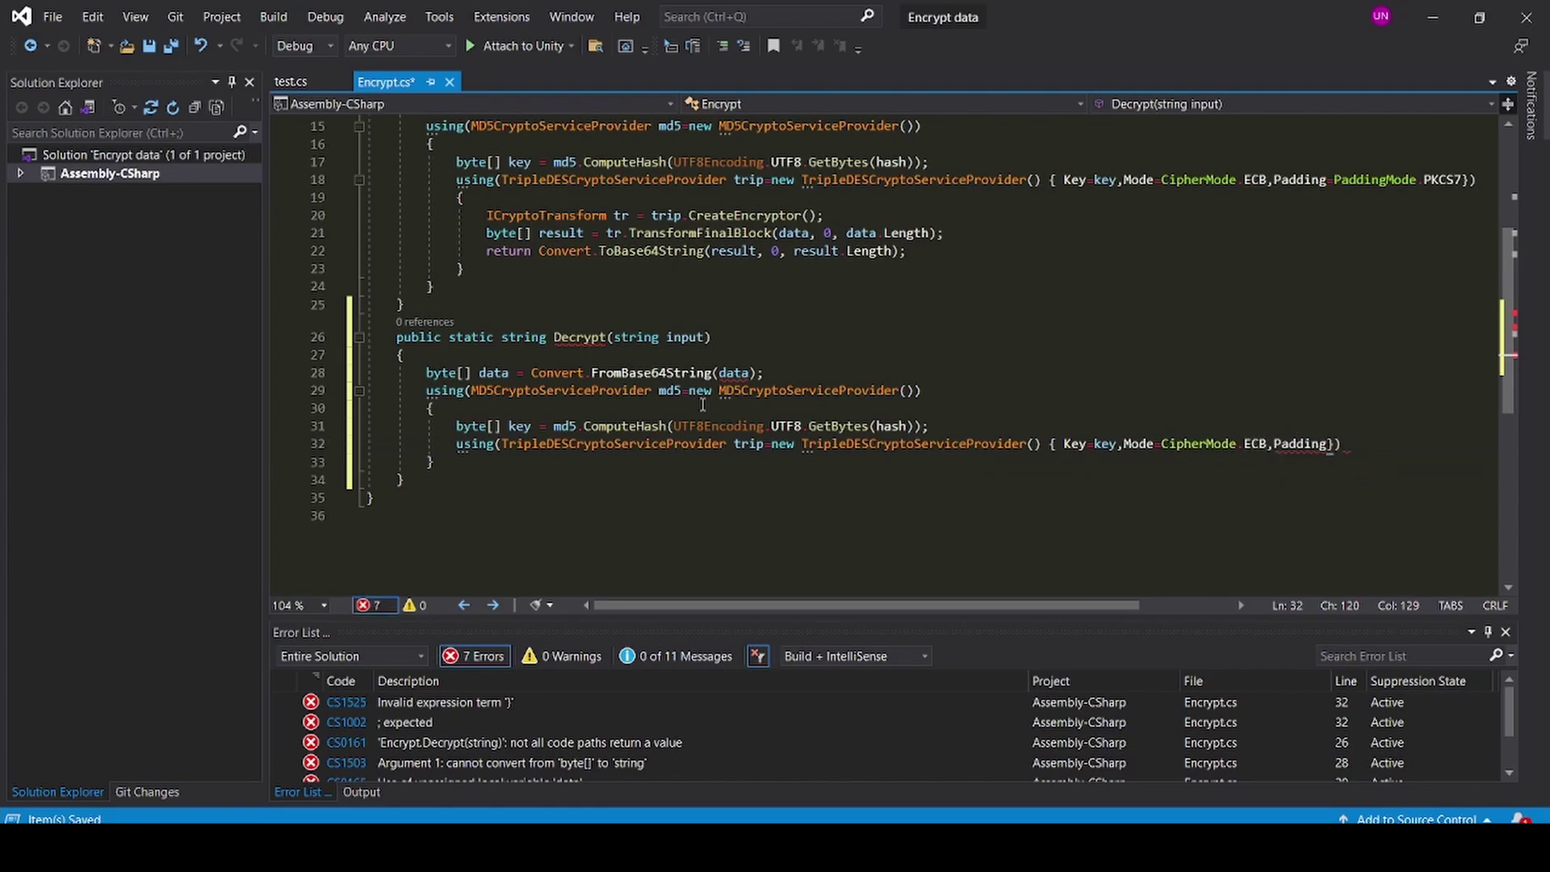
{"action": "type", "text": "=pa"}
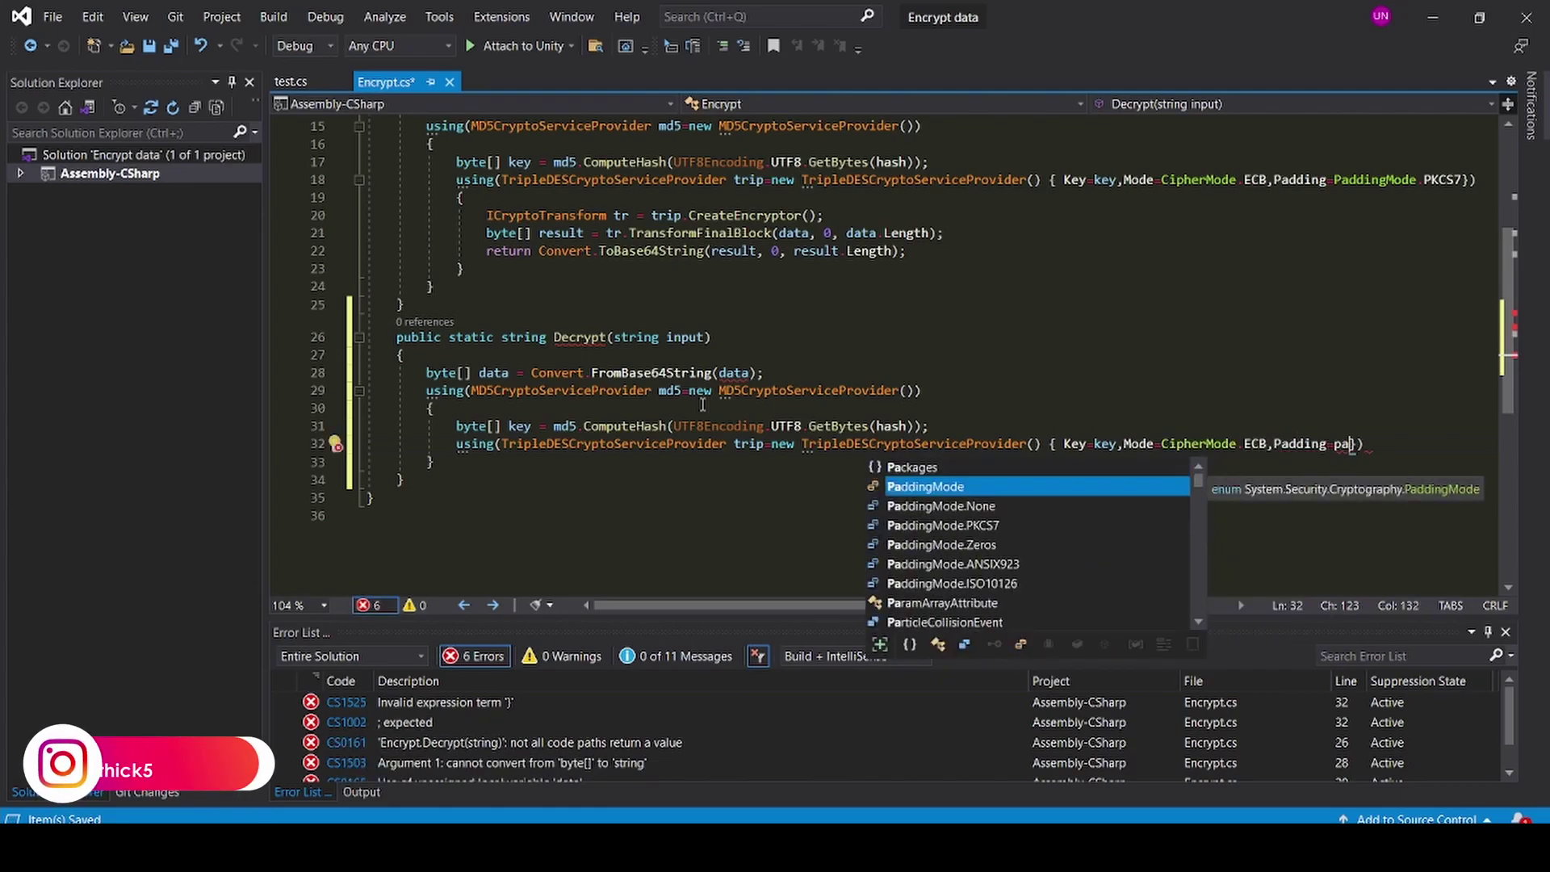
{"action": "key", "text": "Down"}
{"action": "key", "text": "Down"}
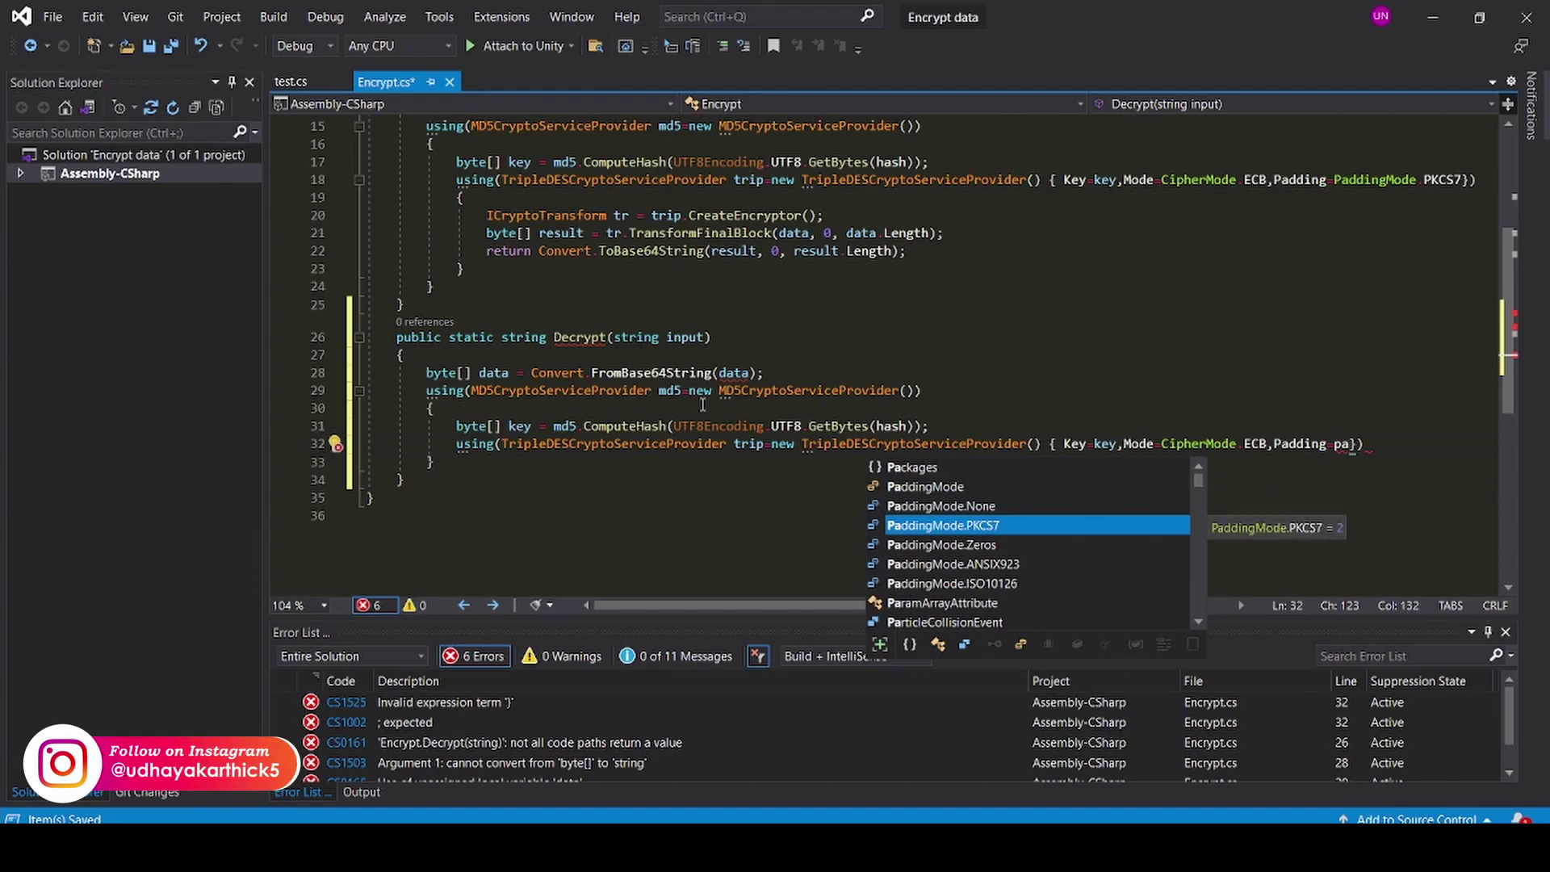
{"action": "key", "text": "Tab"}
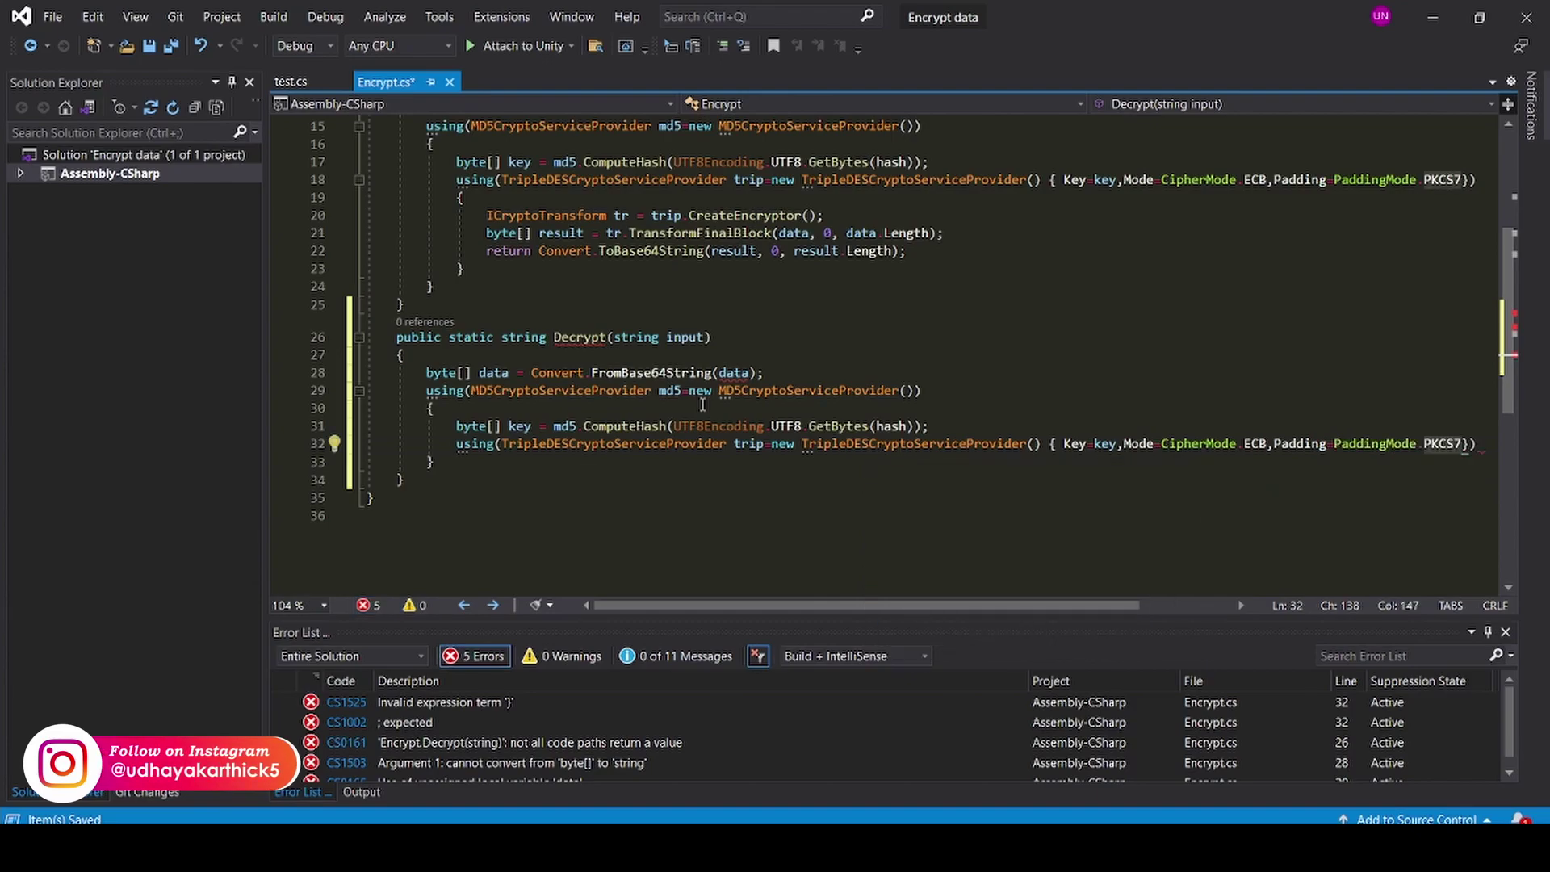
{"action": "type", "text": "})"}
{"action": "key", "text": "Return"}
{"action": "type", "text": "{"}
- Create an ICryptoTransform via CreateDecryptor and compute result = TransformFinalBlock(data, 0, data.Length)
{"action": "key", "text": "Return"}
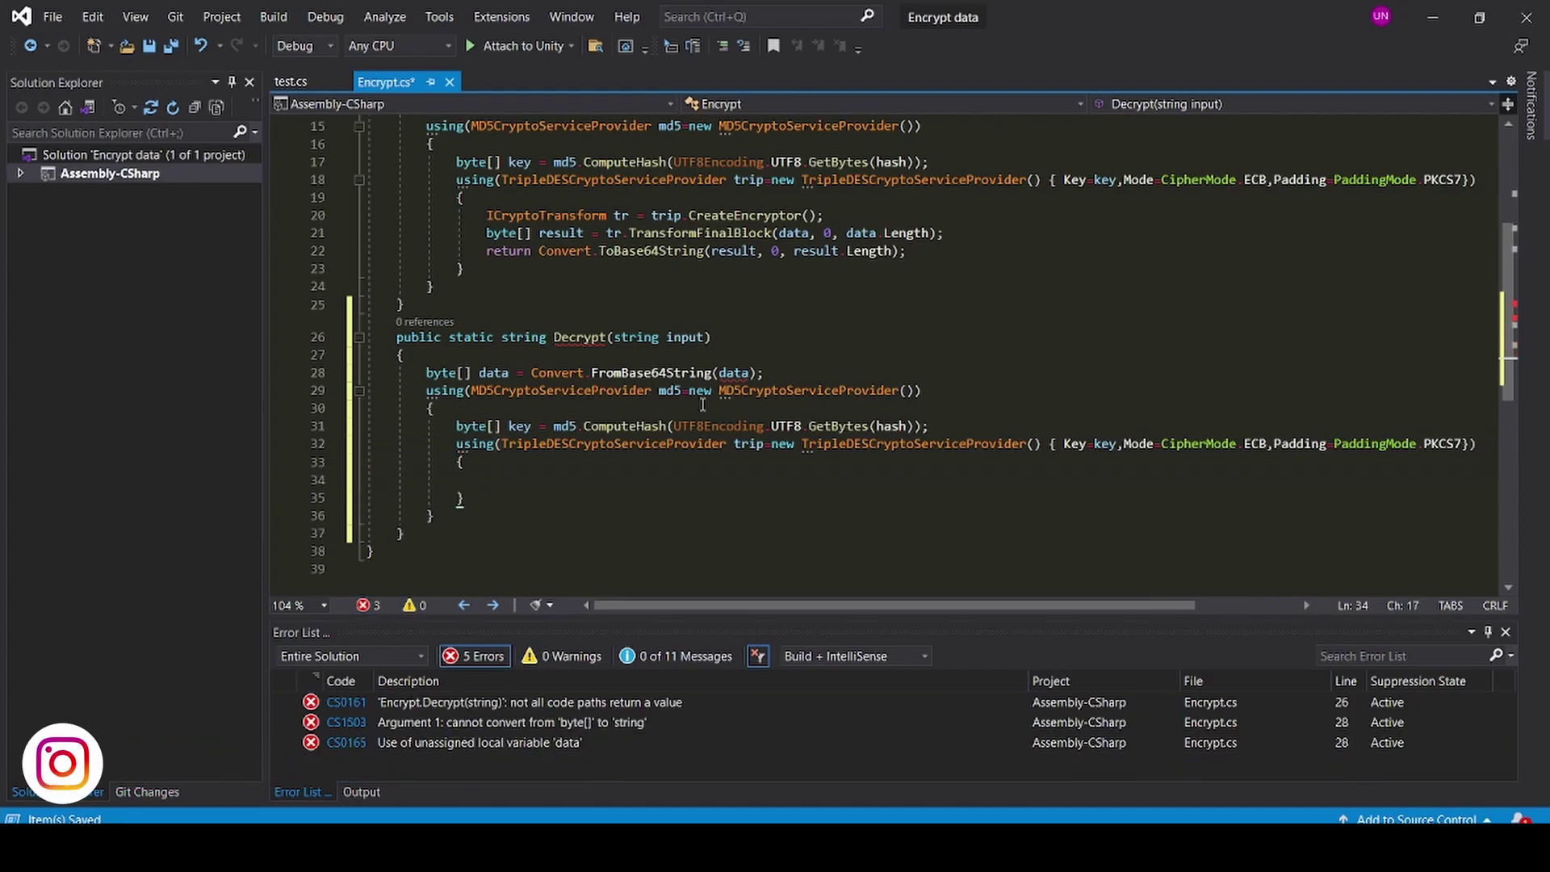
{"action": "type", "text": "icr"}
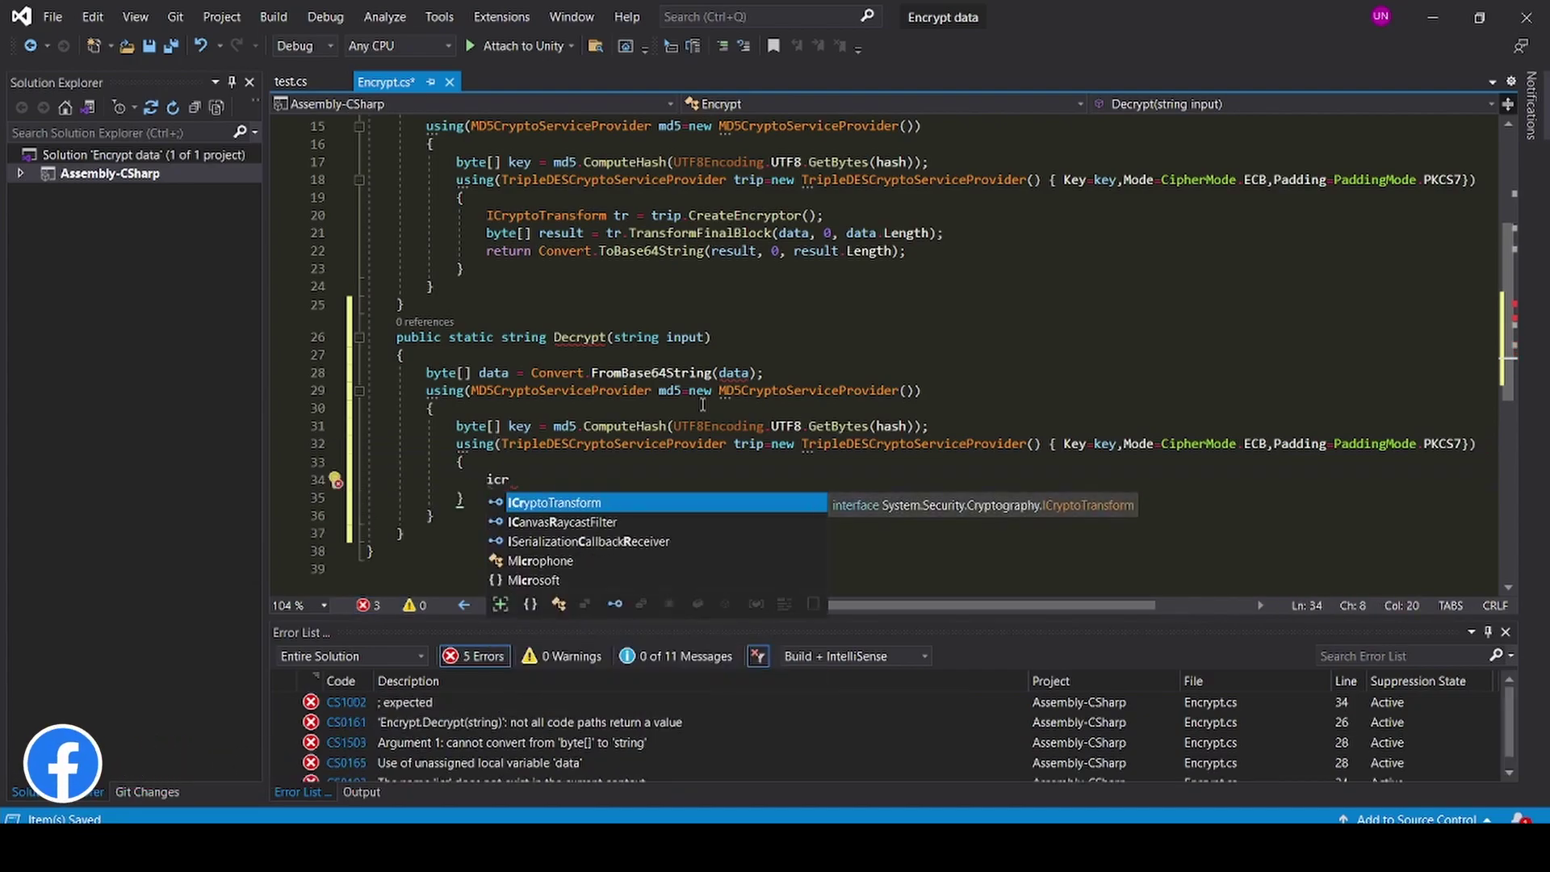
{"action": "key", "text": "Tab"}
{"action": "type", "text": "tr="}
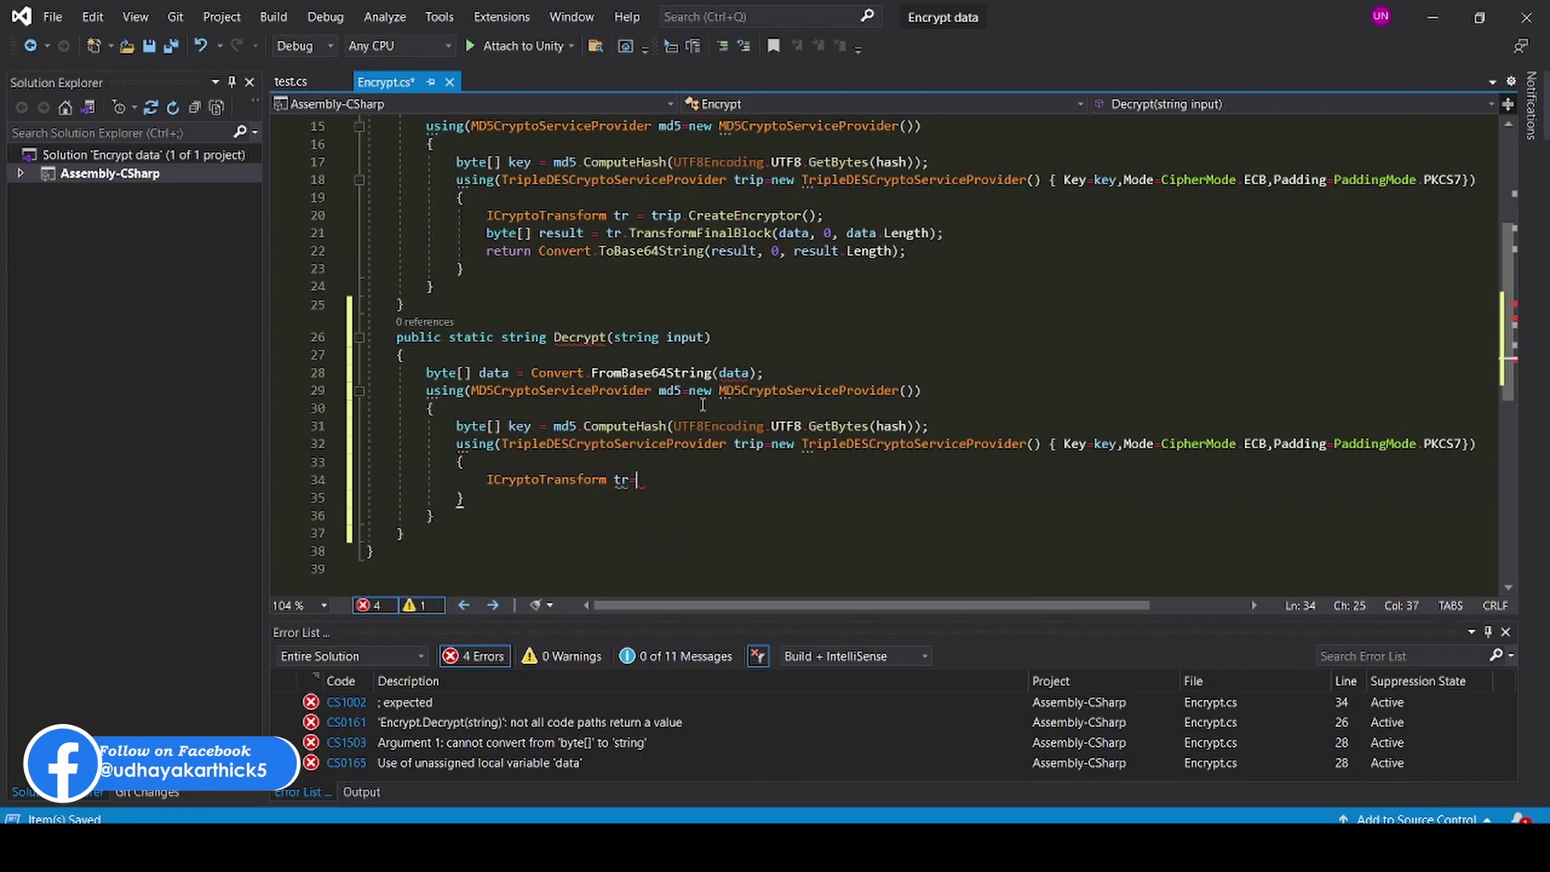
{"action": "type", "text": "trip"}
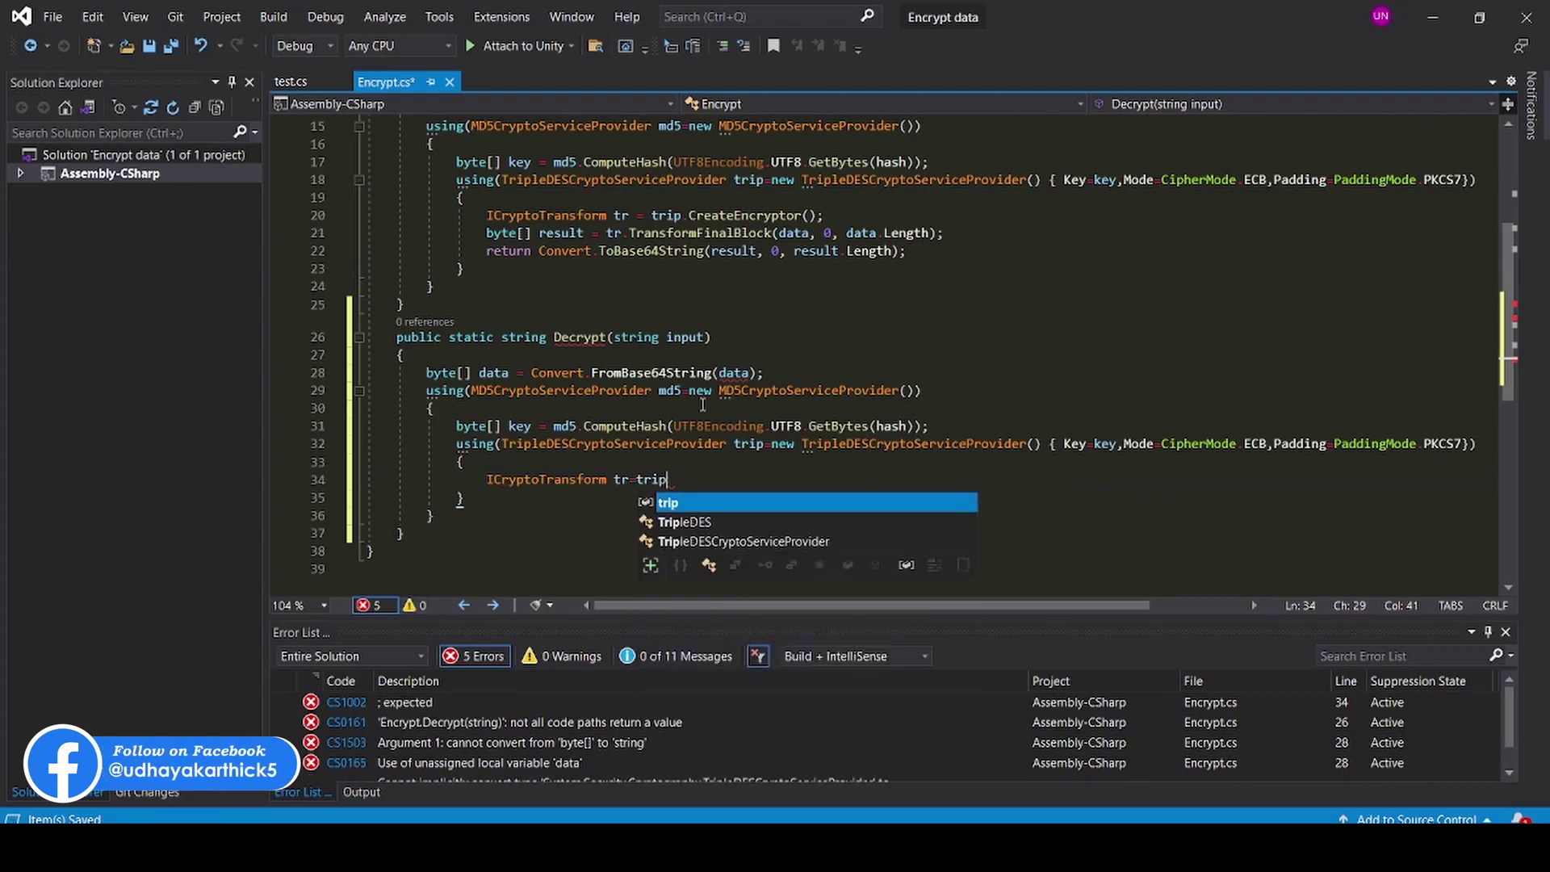
{"action": "type", "text": "."}
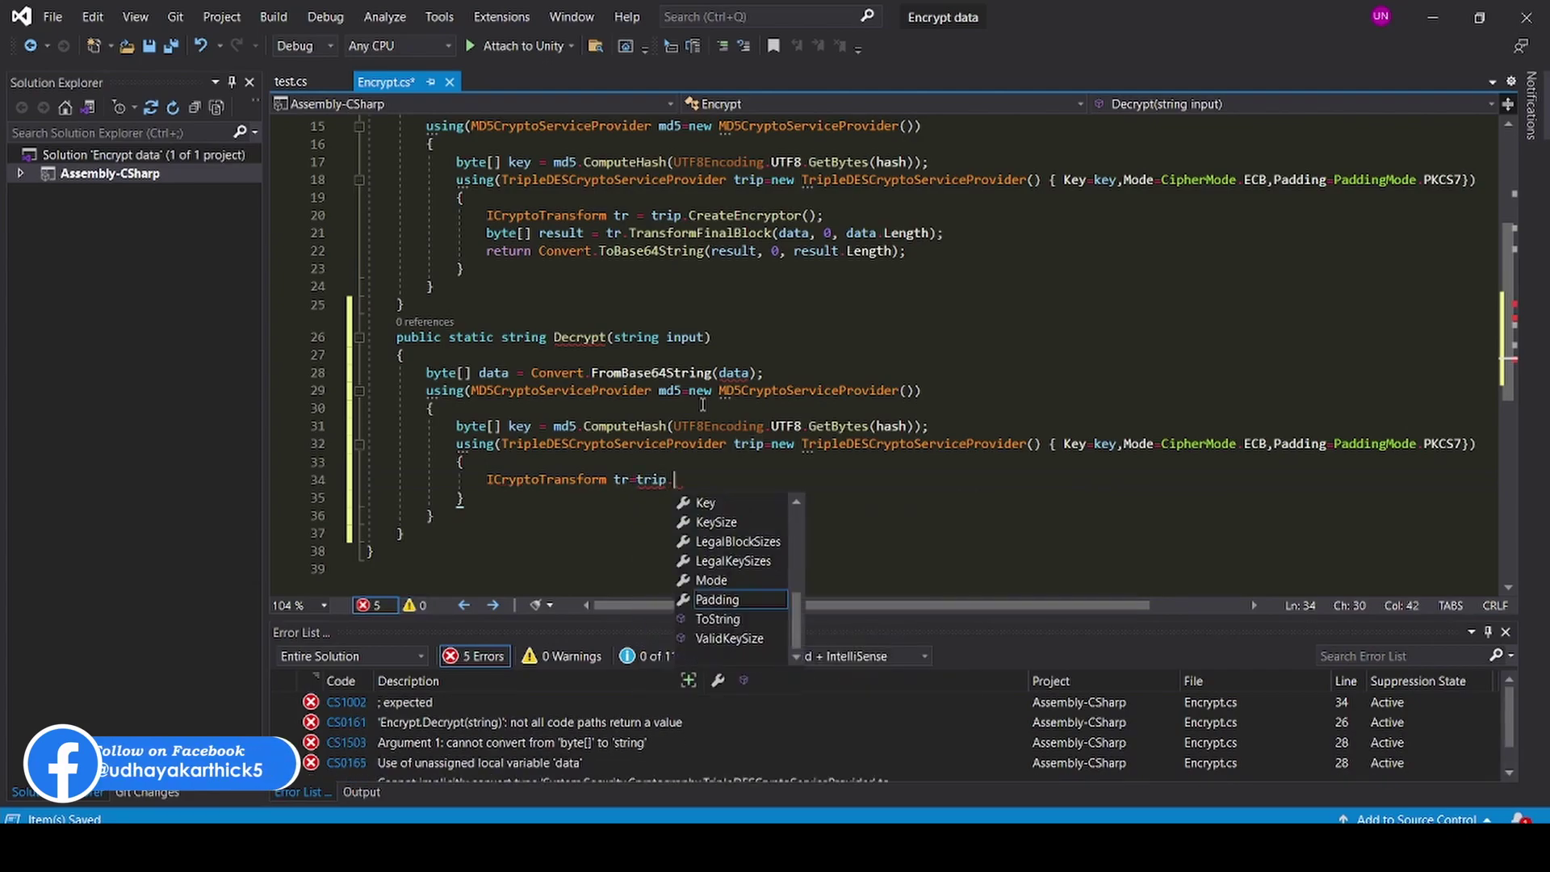
{"action": "type", "text": "cre"}
{"action": "key", "text": "Tab"}
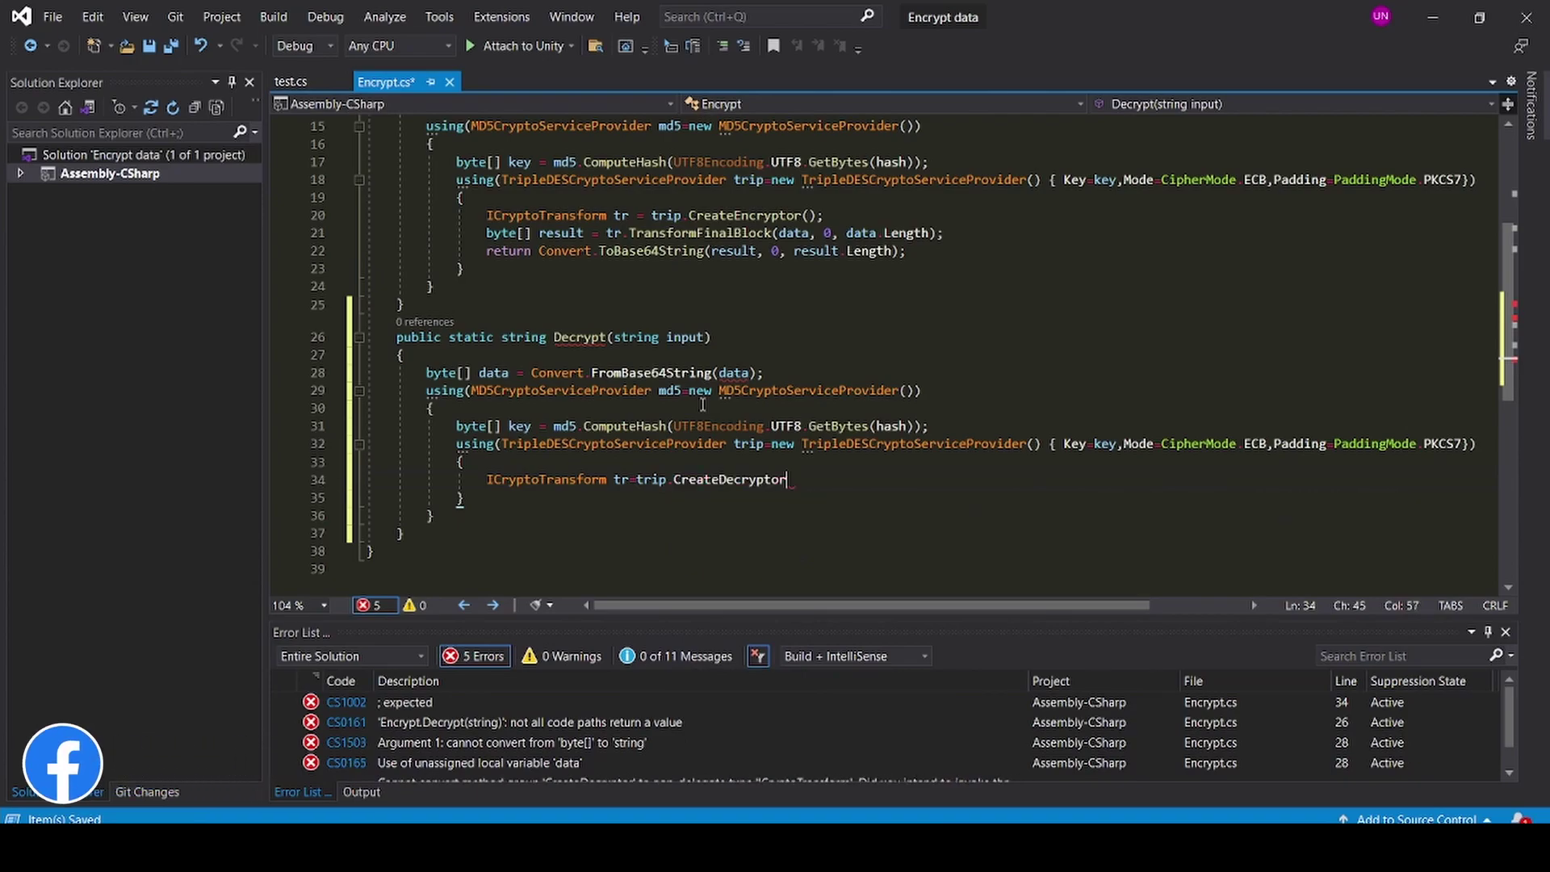
{"action": "type", "text": "();"}
{"action": "type", "text": "by"}
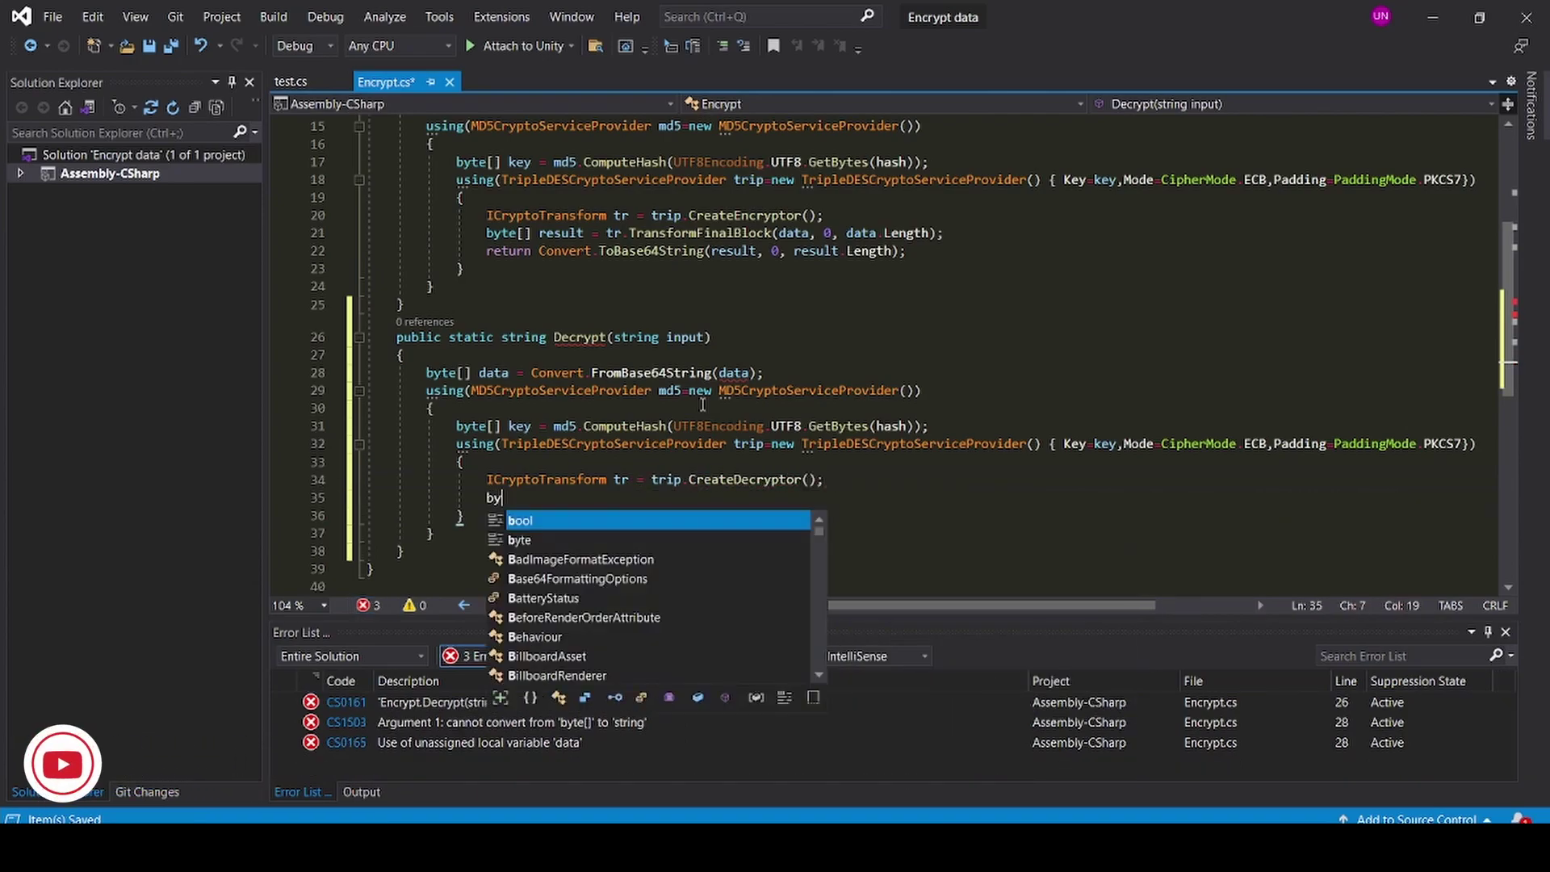
{"action": "type", "text": "te[]resu"}
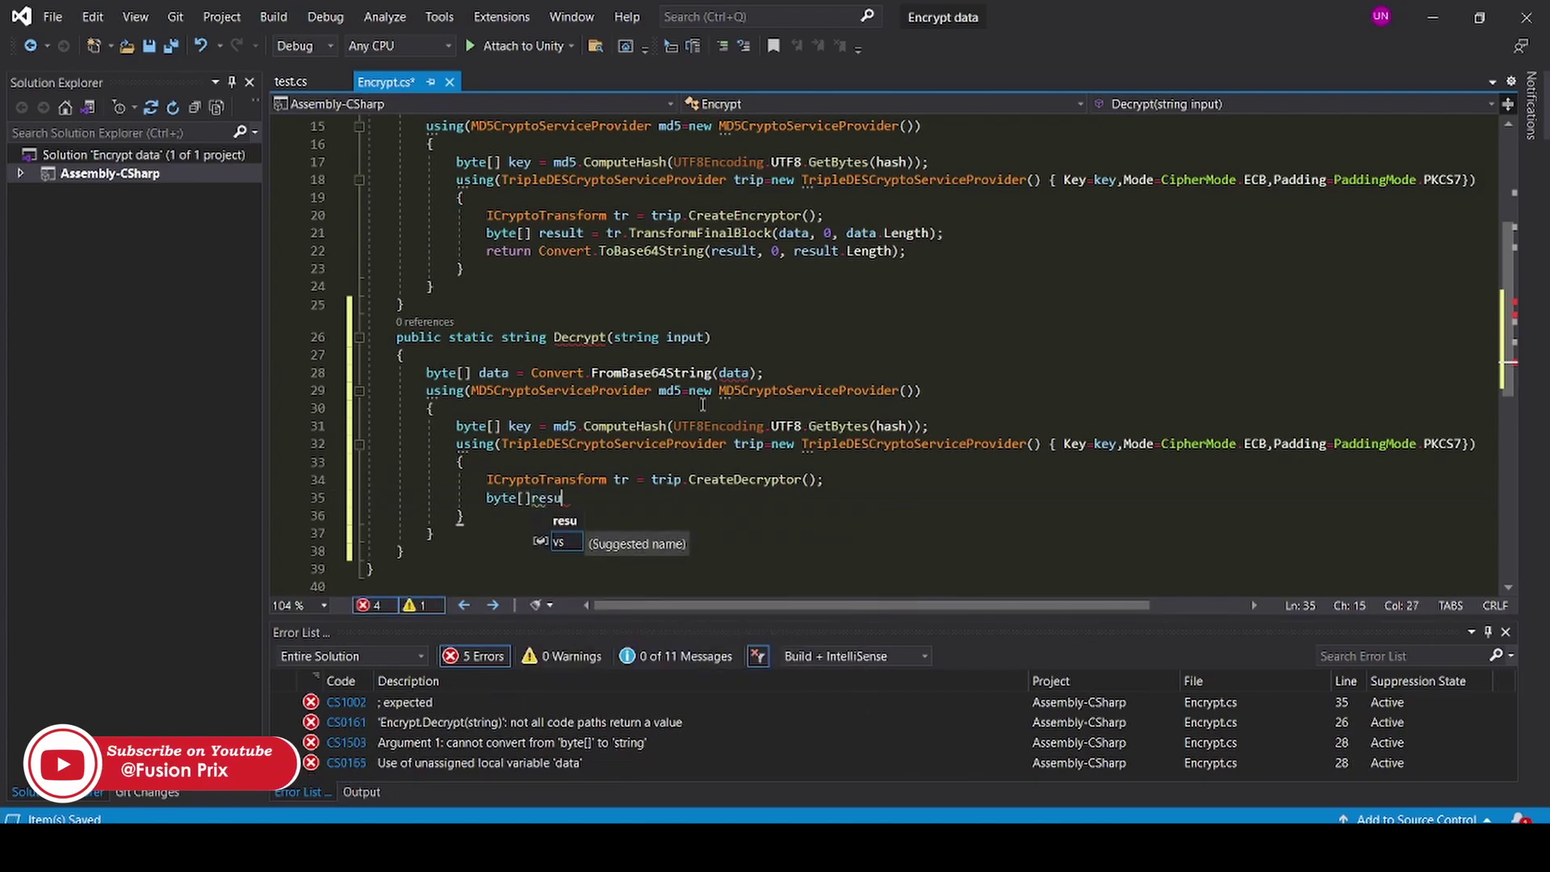
{"action": "type", "text": " =tr"}
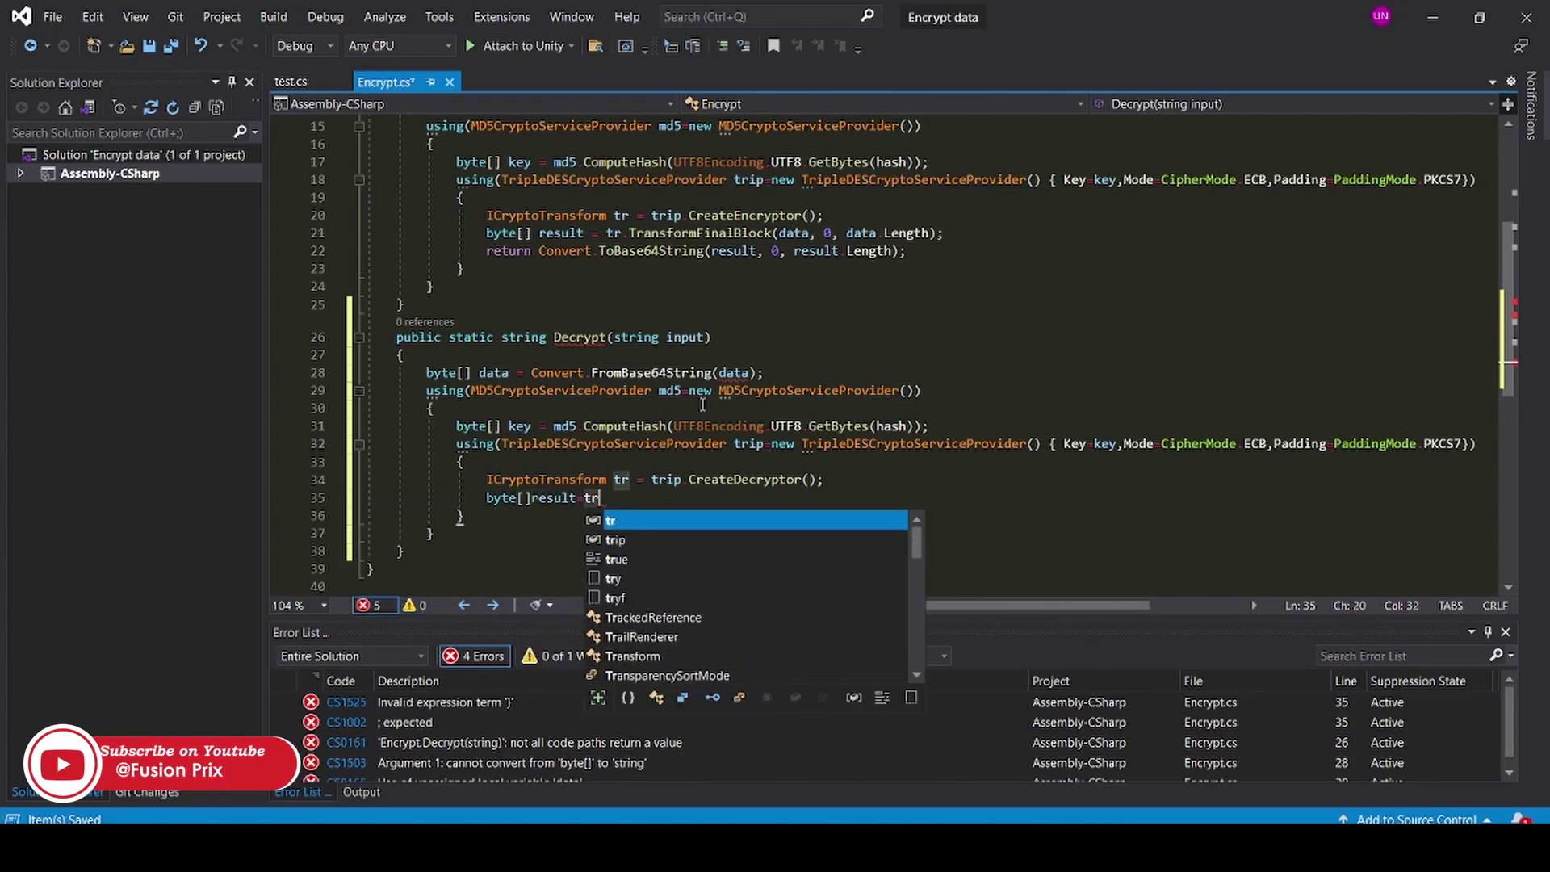
{"action": "type", "text": ".tra"}
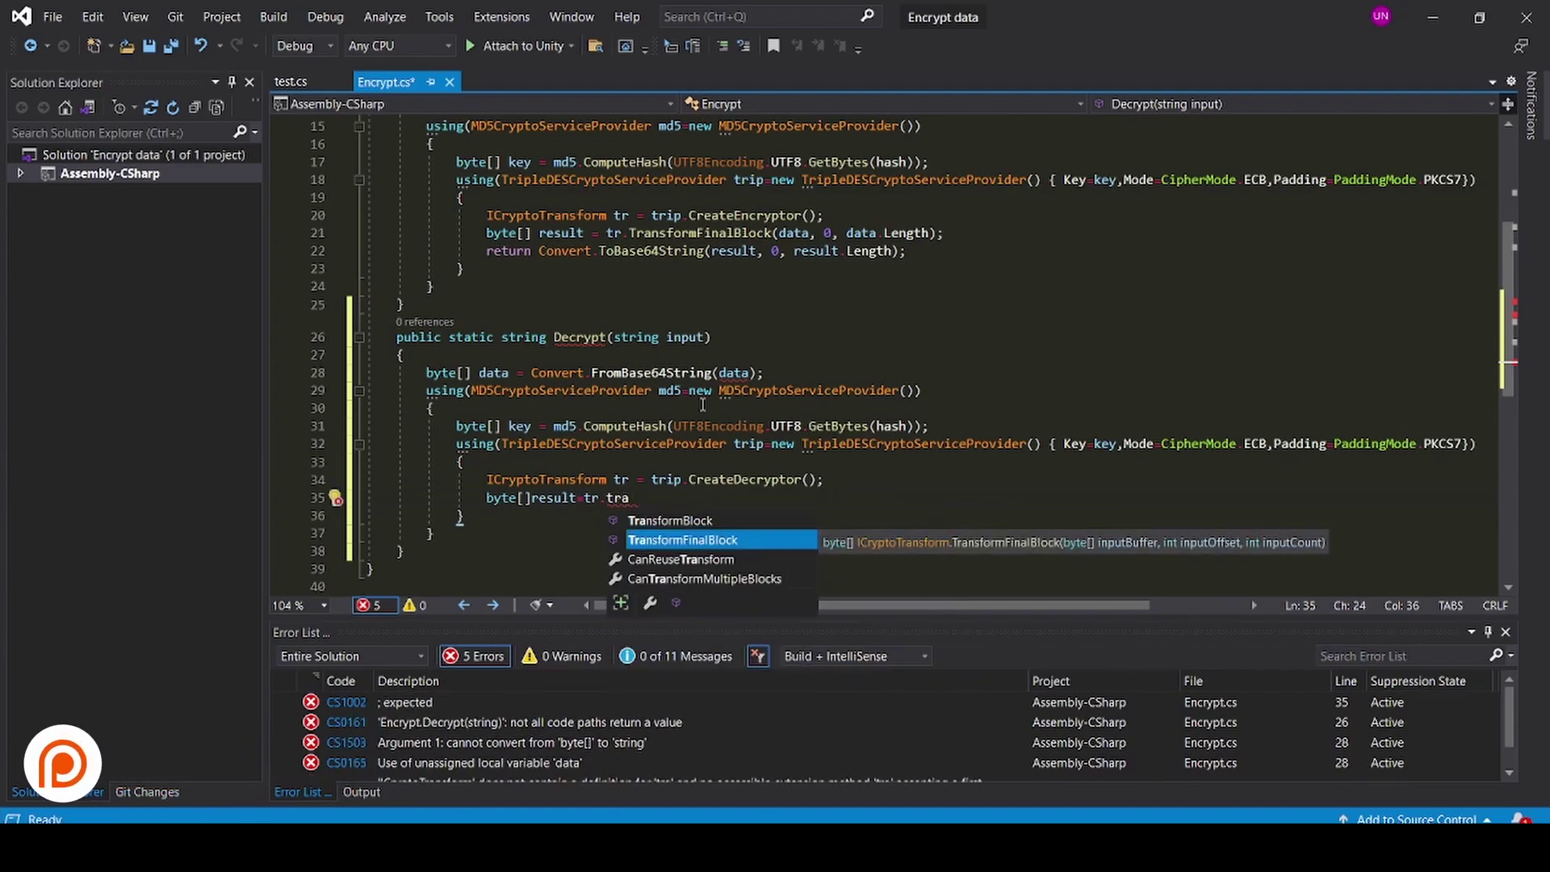
{"action": "key", "text": "Tab"}
{"action": "type", "text": "("}
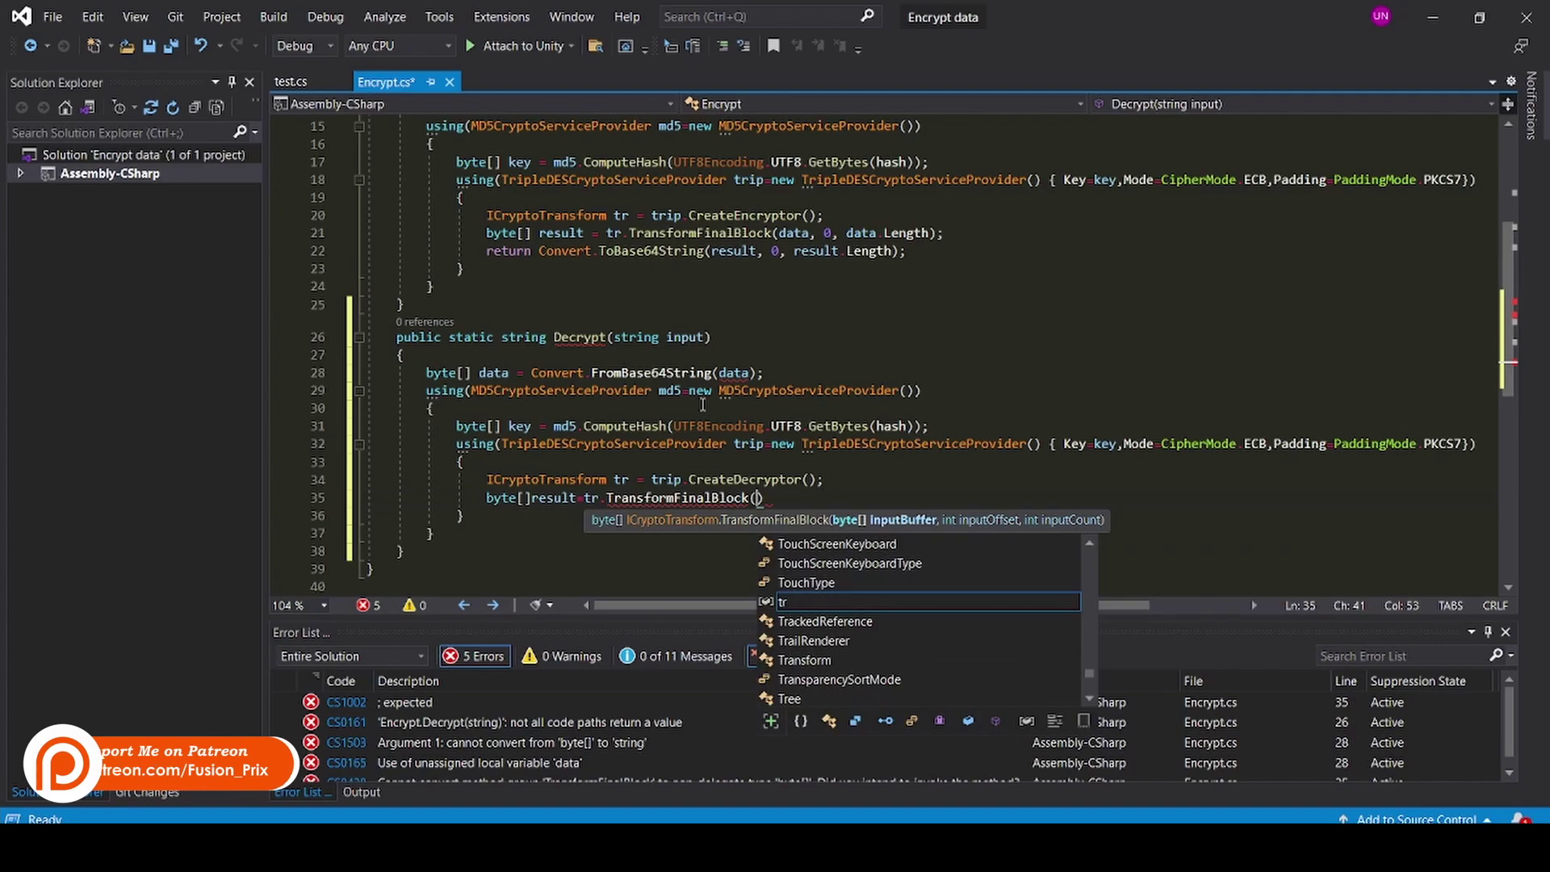
{"action": "type", "text": "d"}
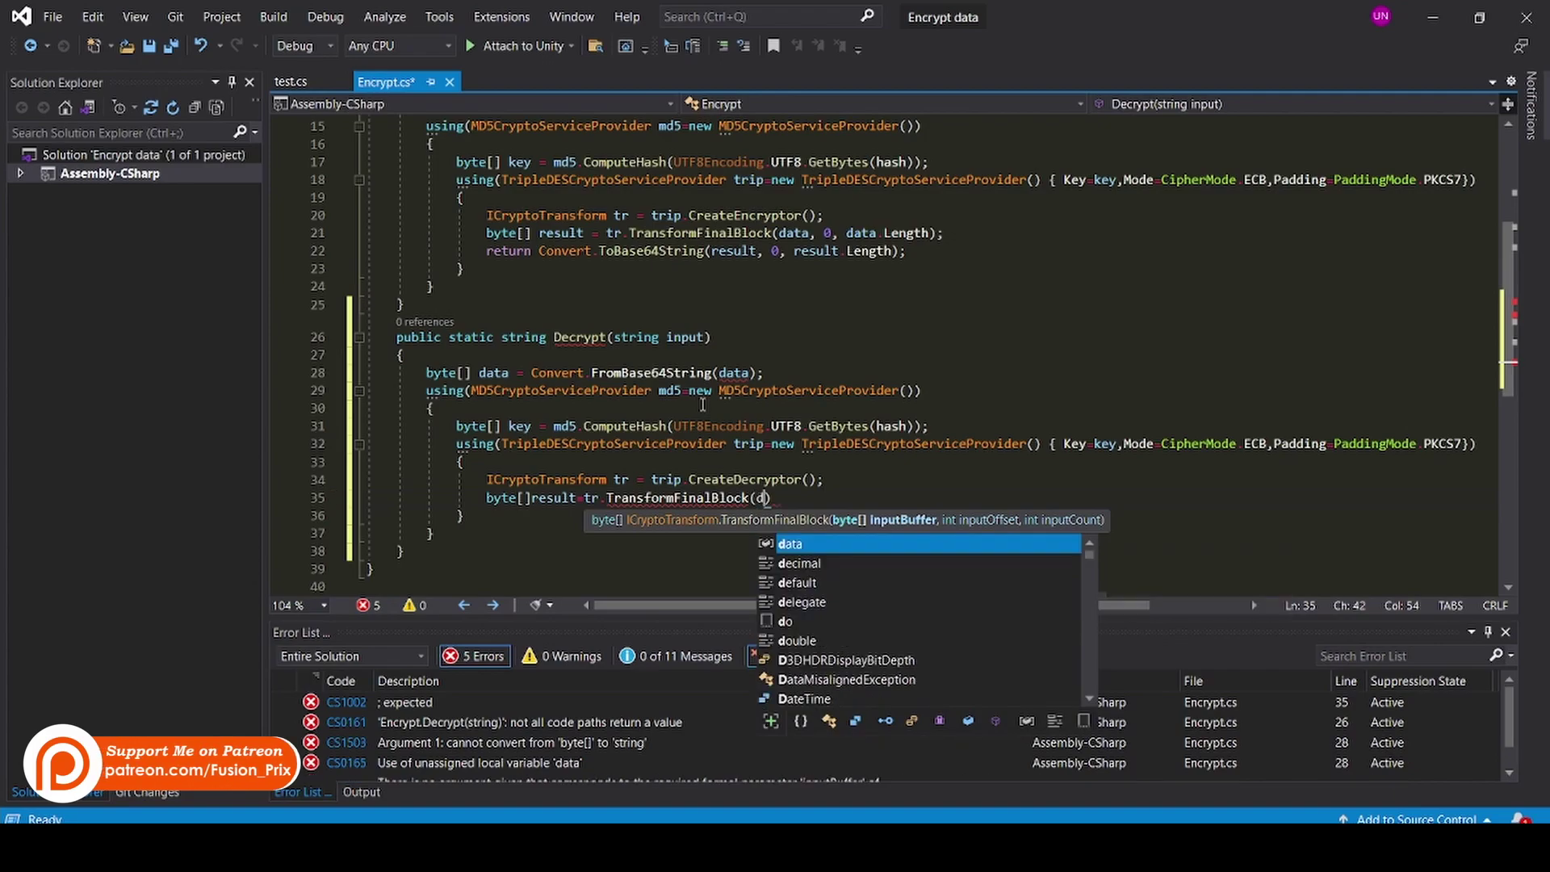
{"action": "type", "text": "ata,"}
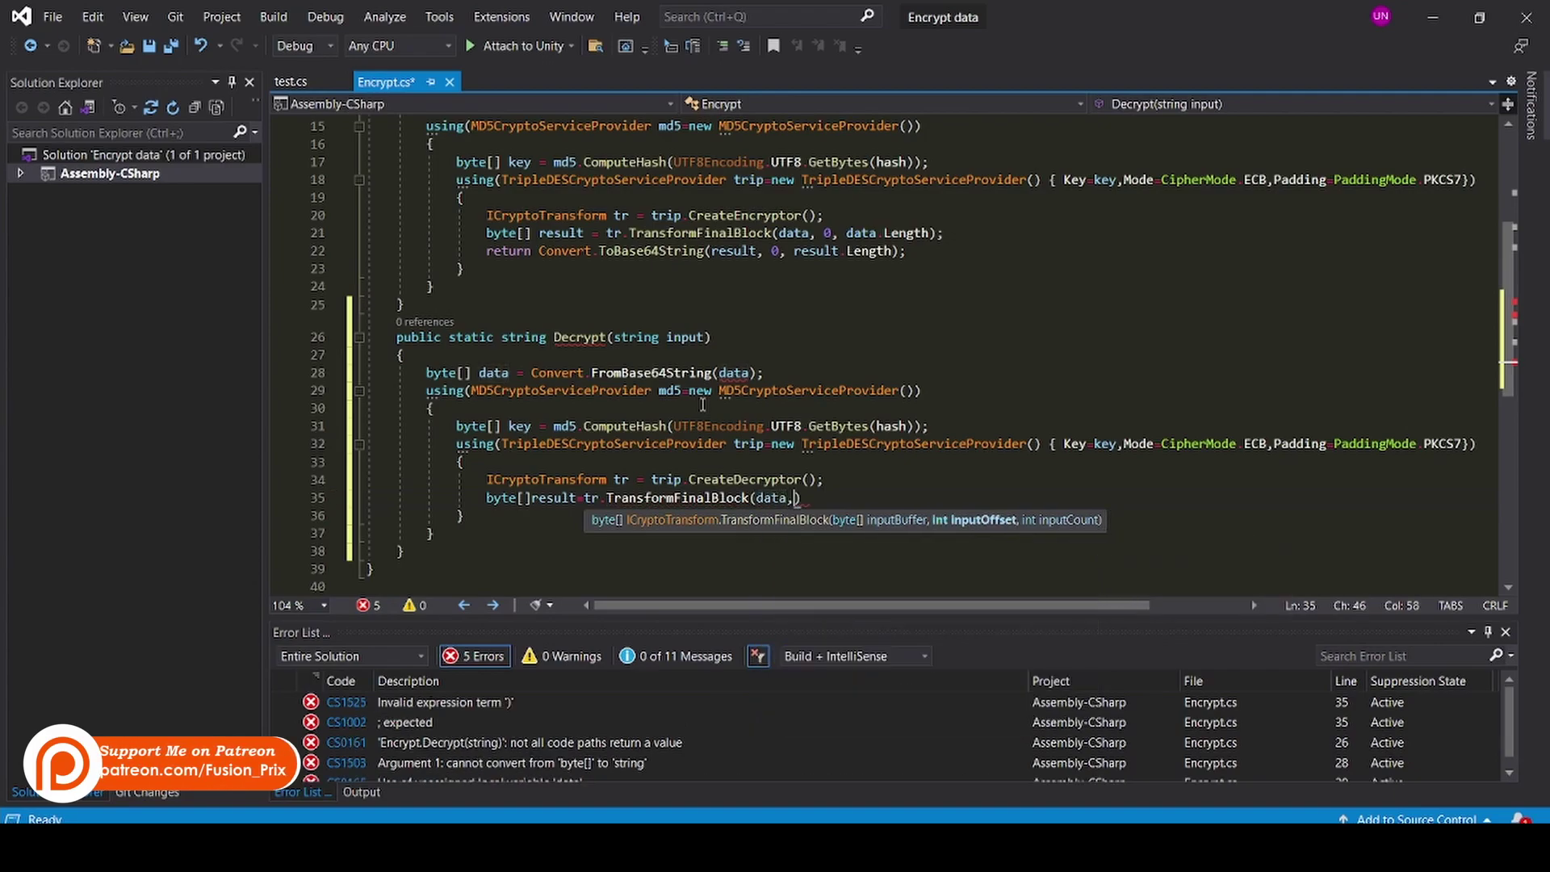
{"action": "type", "text": "0,dat"}
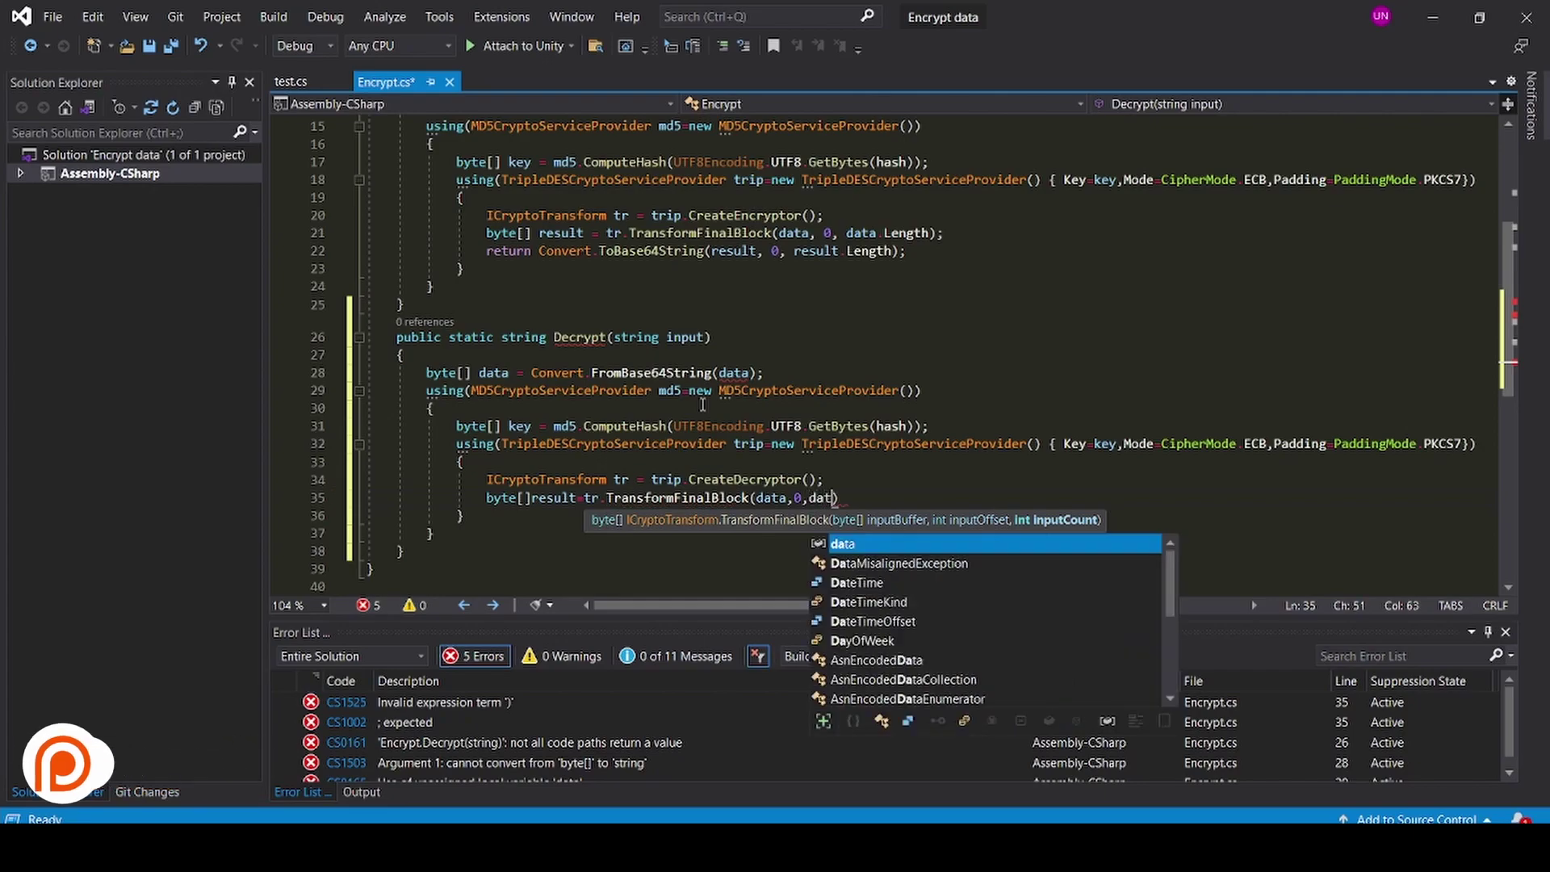
{"action": "type", "text": "a.le"}
{"action": "key", "text": "Tab"}
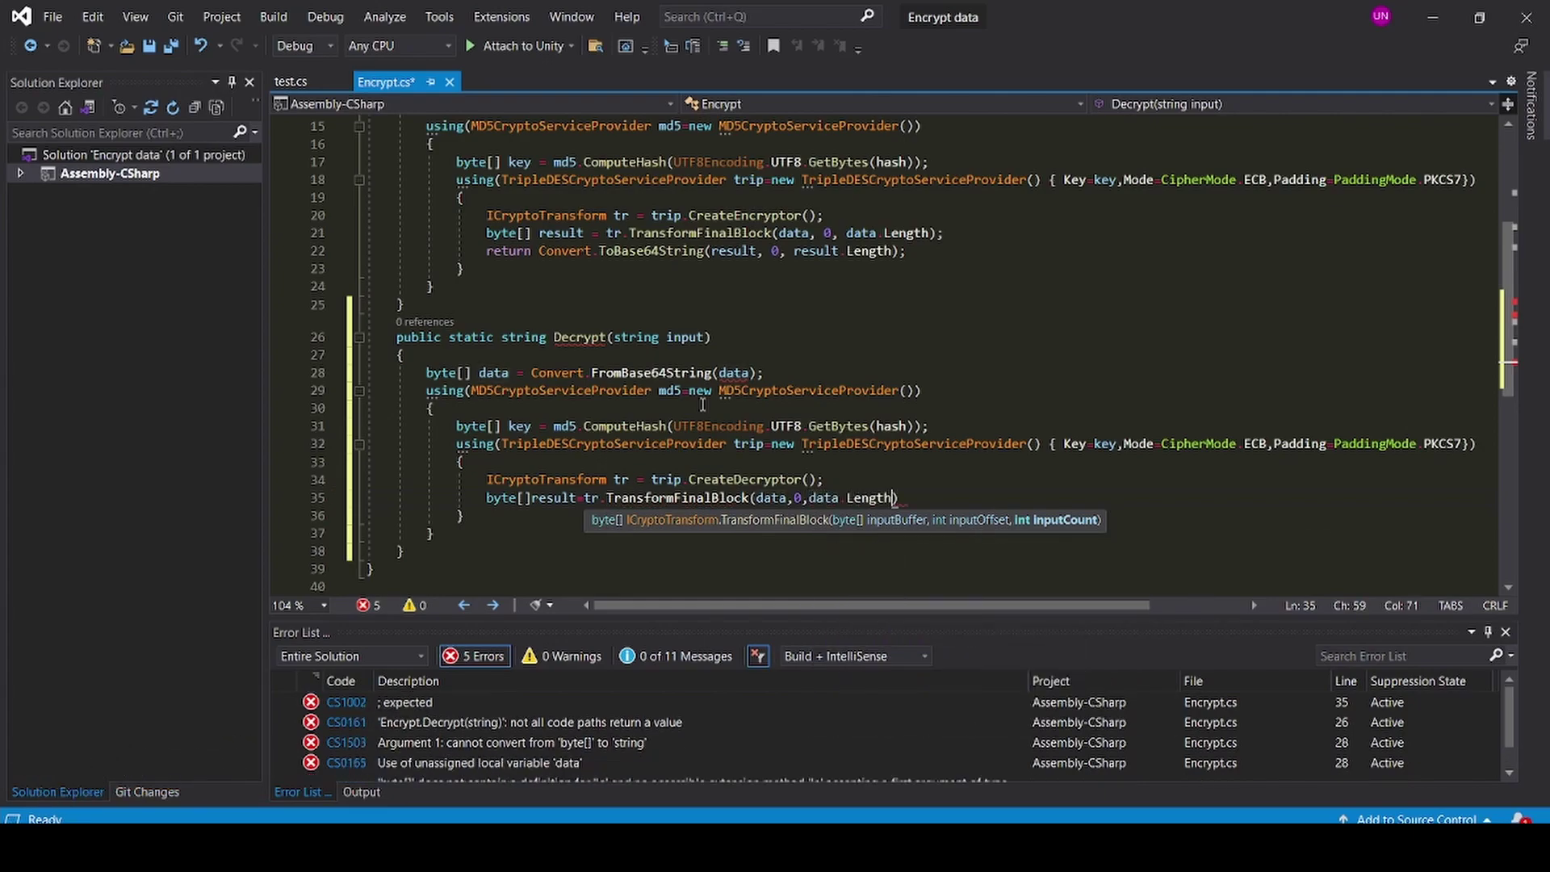
{"action": "type", "text": ");"}
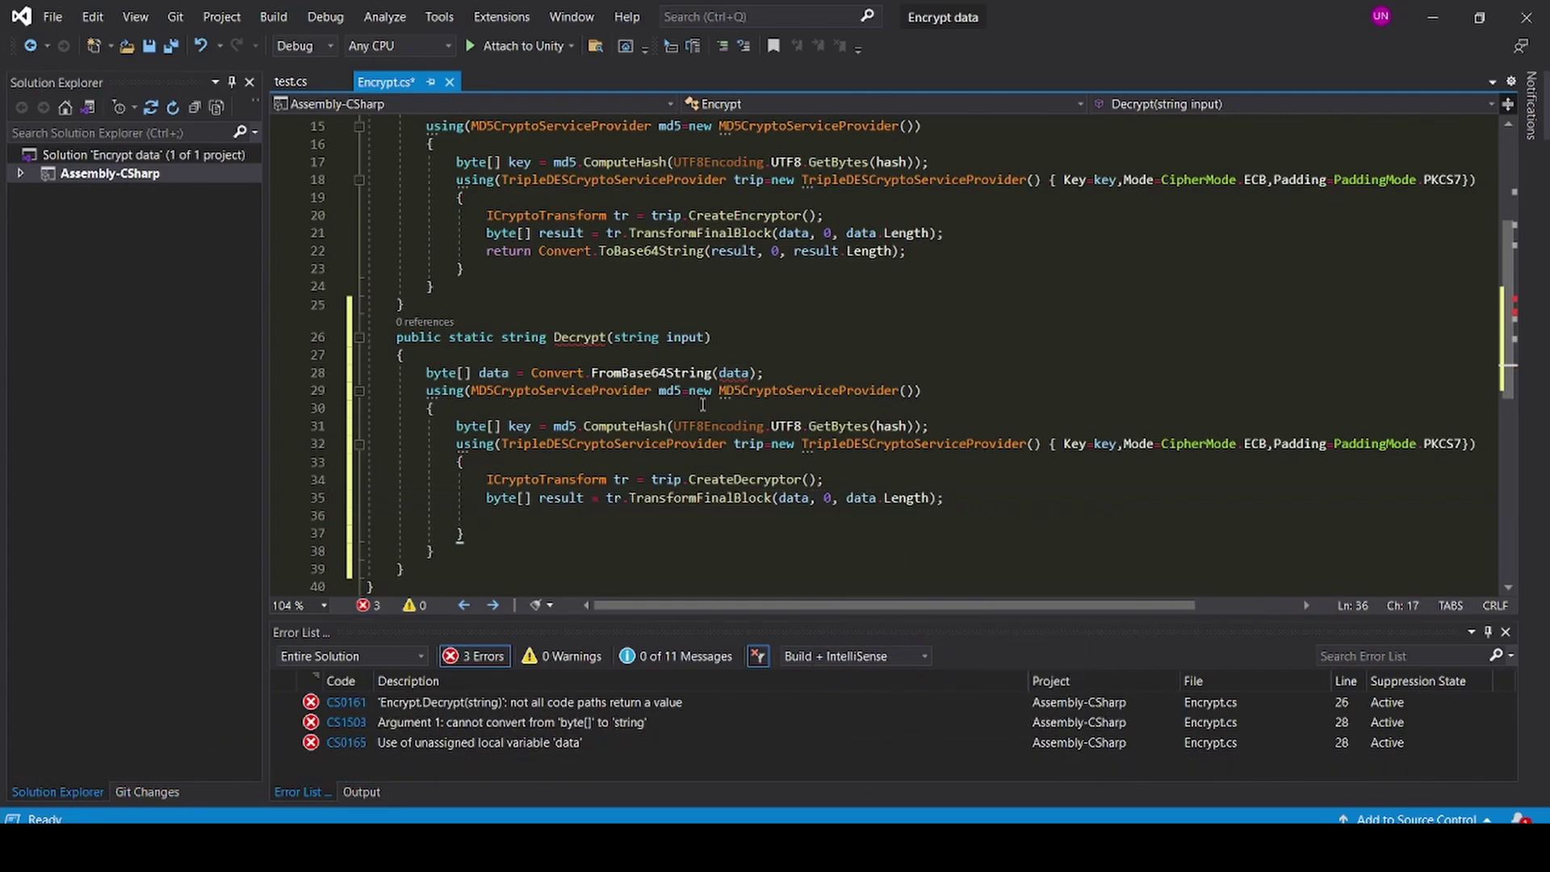
{"action": "type", "text": "return "}
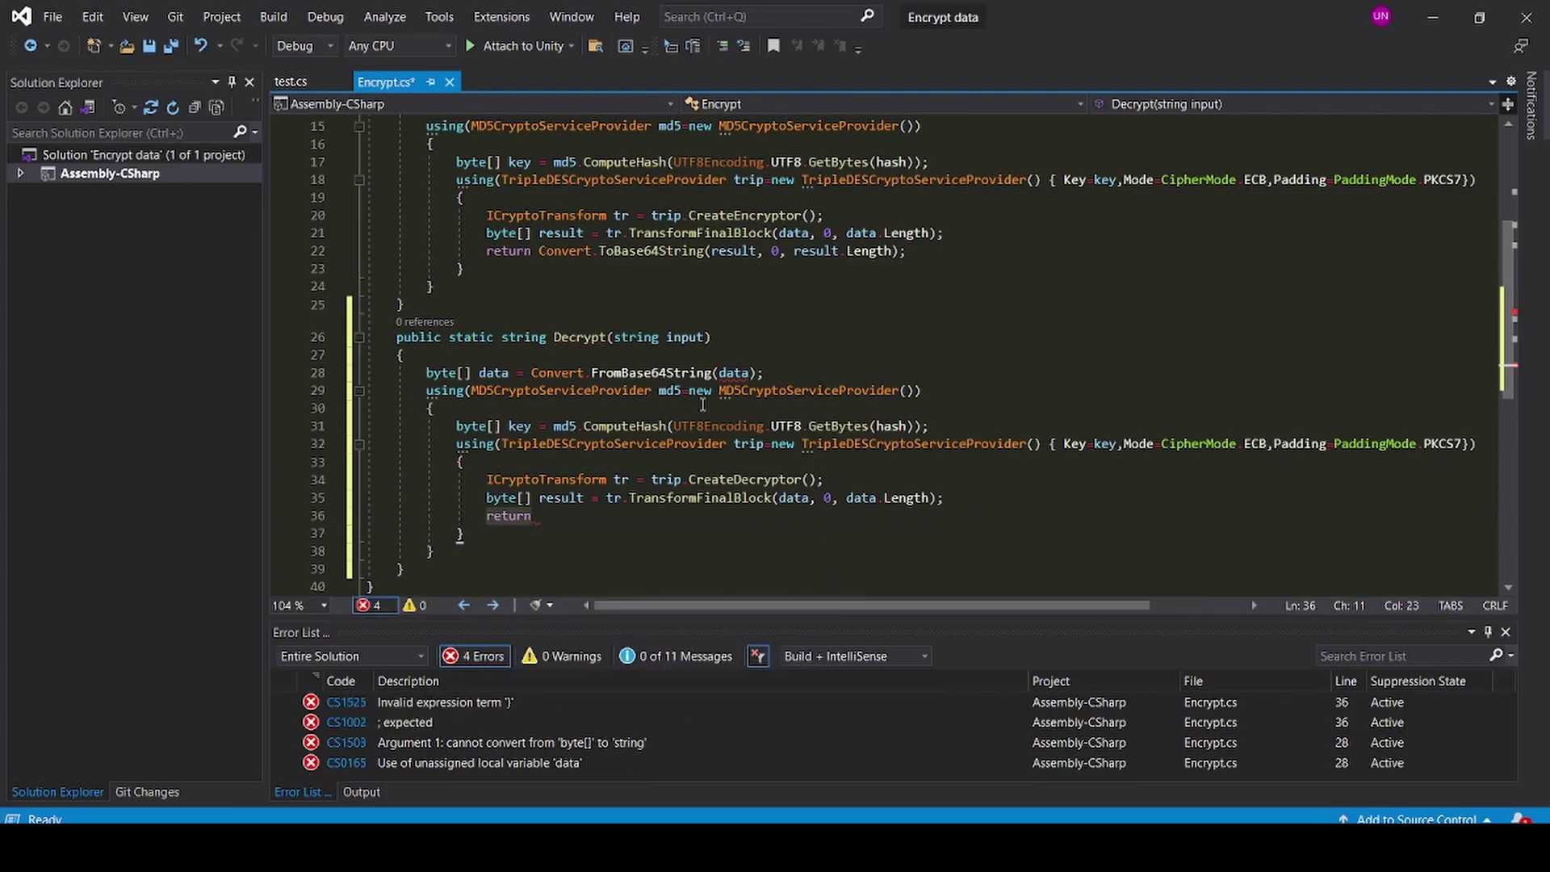
{"action": "type", "text": "utfe"}
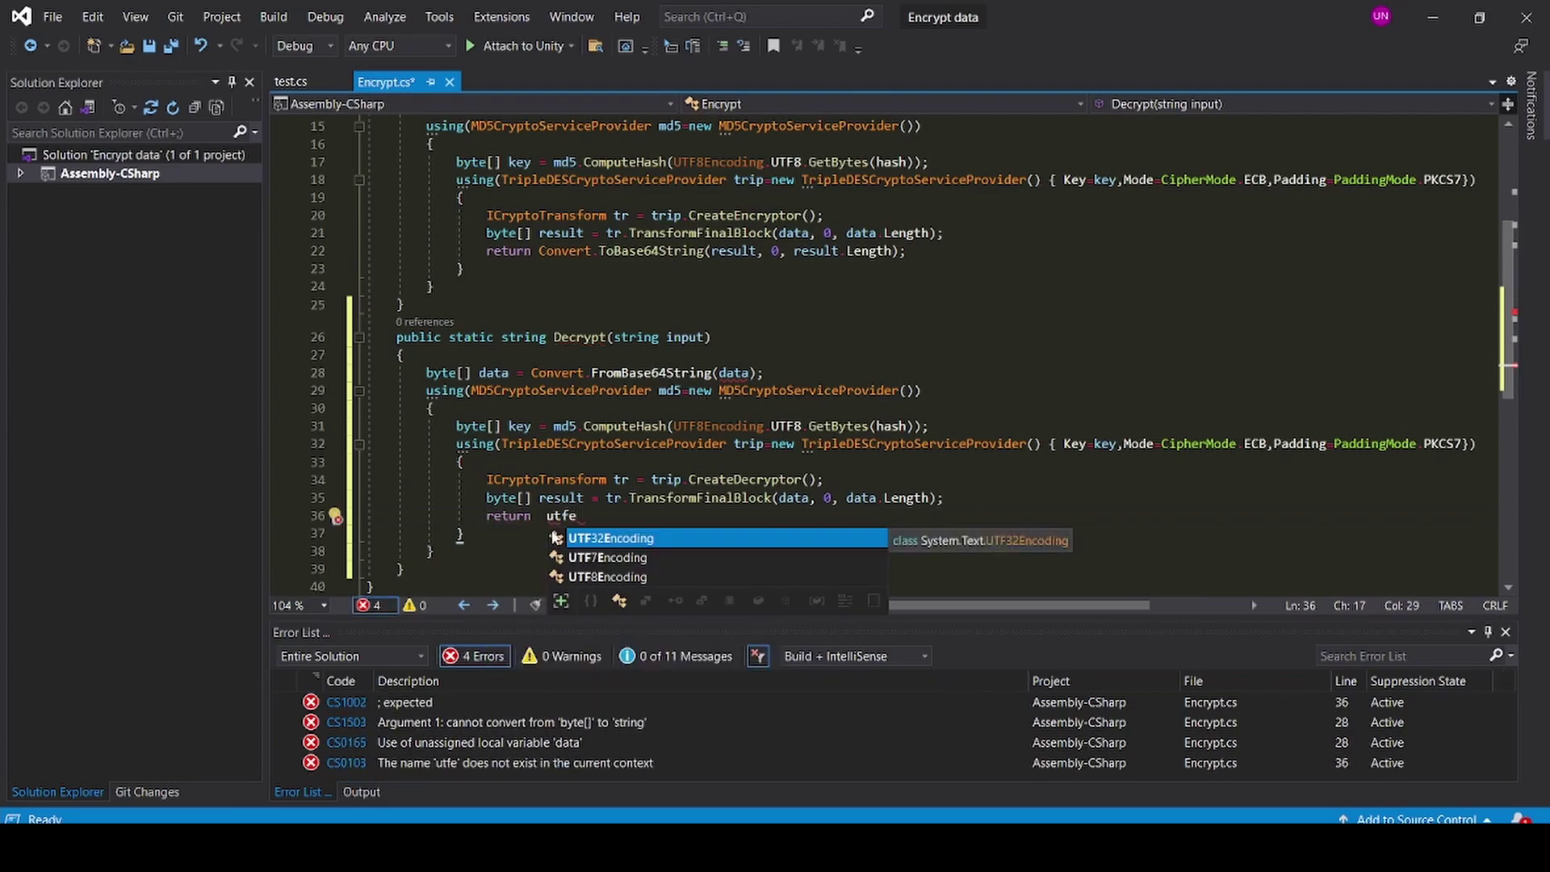
- Return UTF8Encoding.UTF8.GetString(result) to finish Decrypt
{"action": "key", "text": "Down"}
{"action": "key", "text": "Tab"}
{"action": "type", "text": "."}
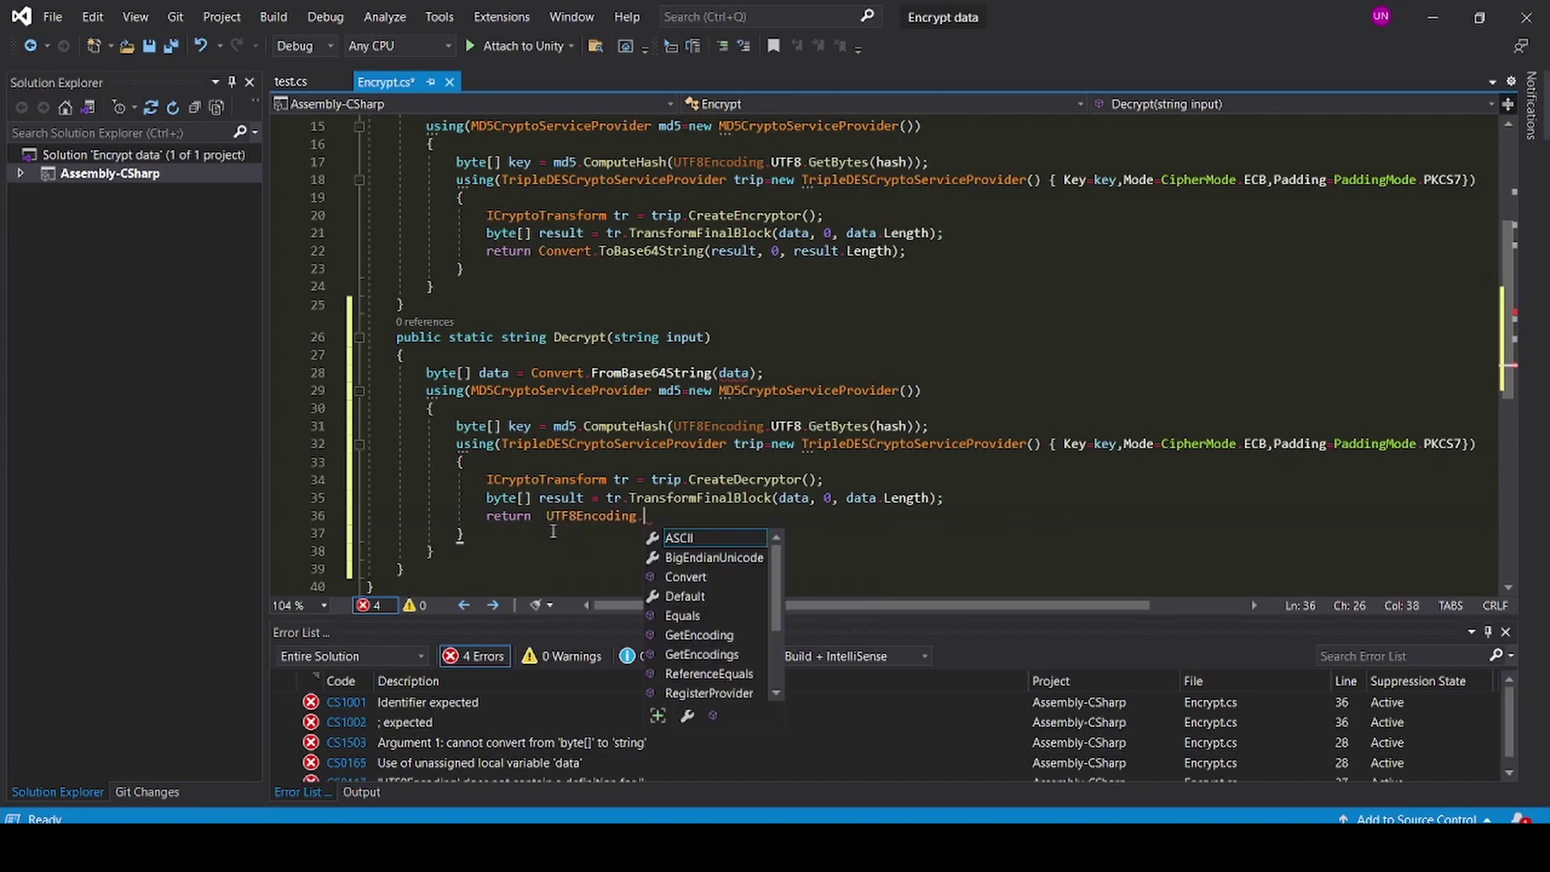
{"action": "type", "text": "utfe"}
{"action": "key", "text": "BackSpace"}
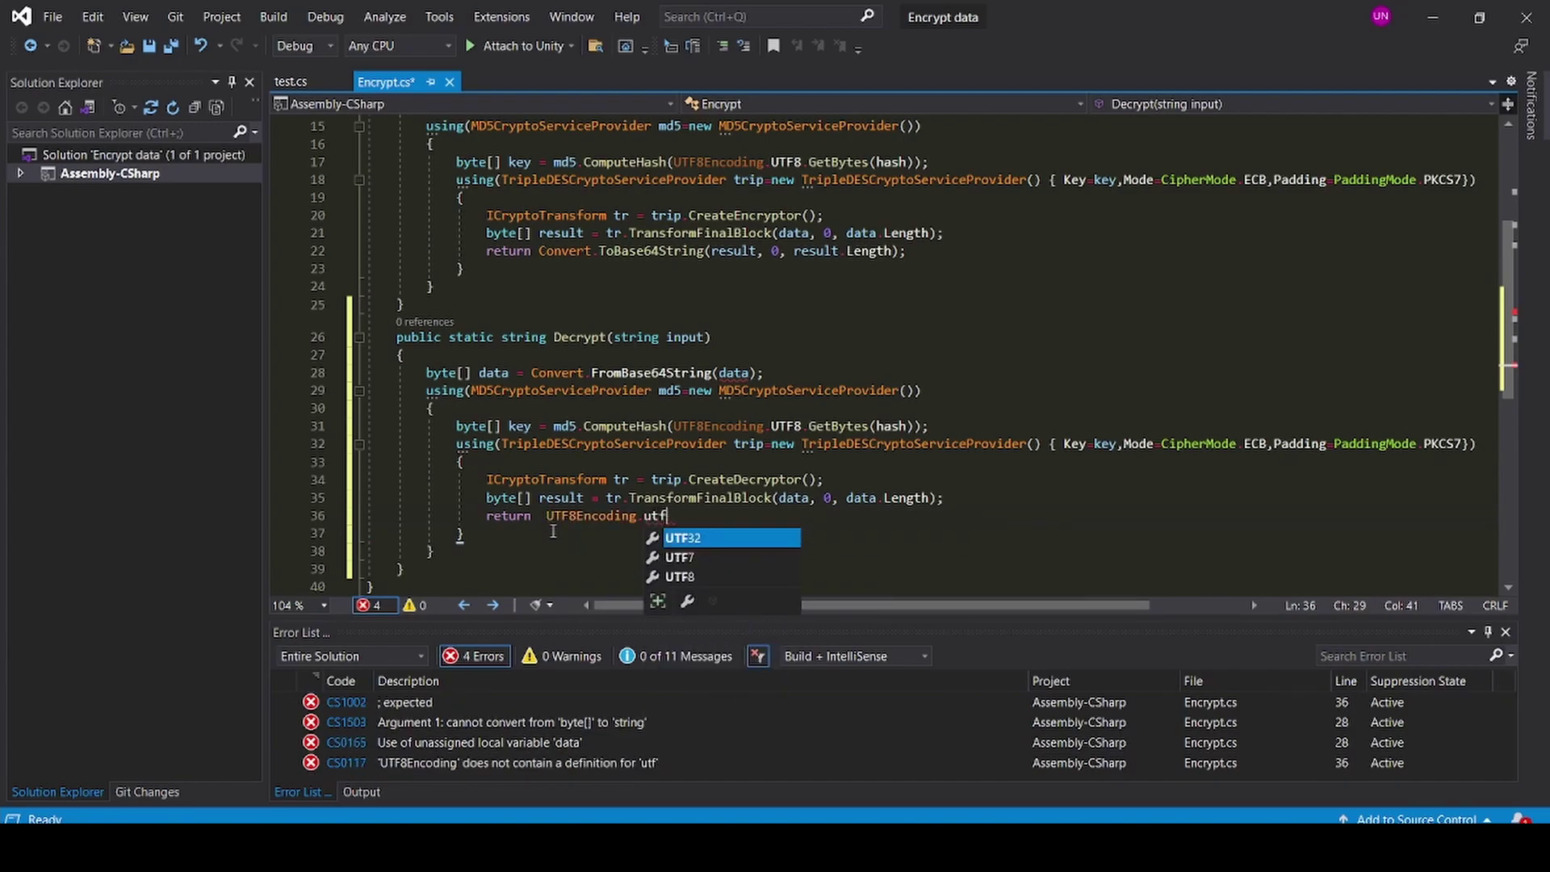
{"action": "key", "text": "Down"}
{"action": "key", "text": "Down"}
{"action": "key", "text": "Tab"}
{"action": "type", "text": "."}
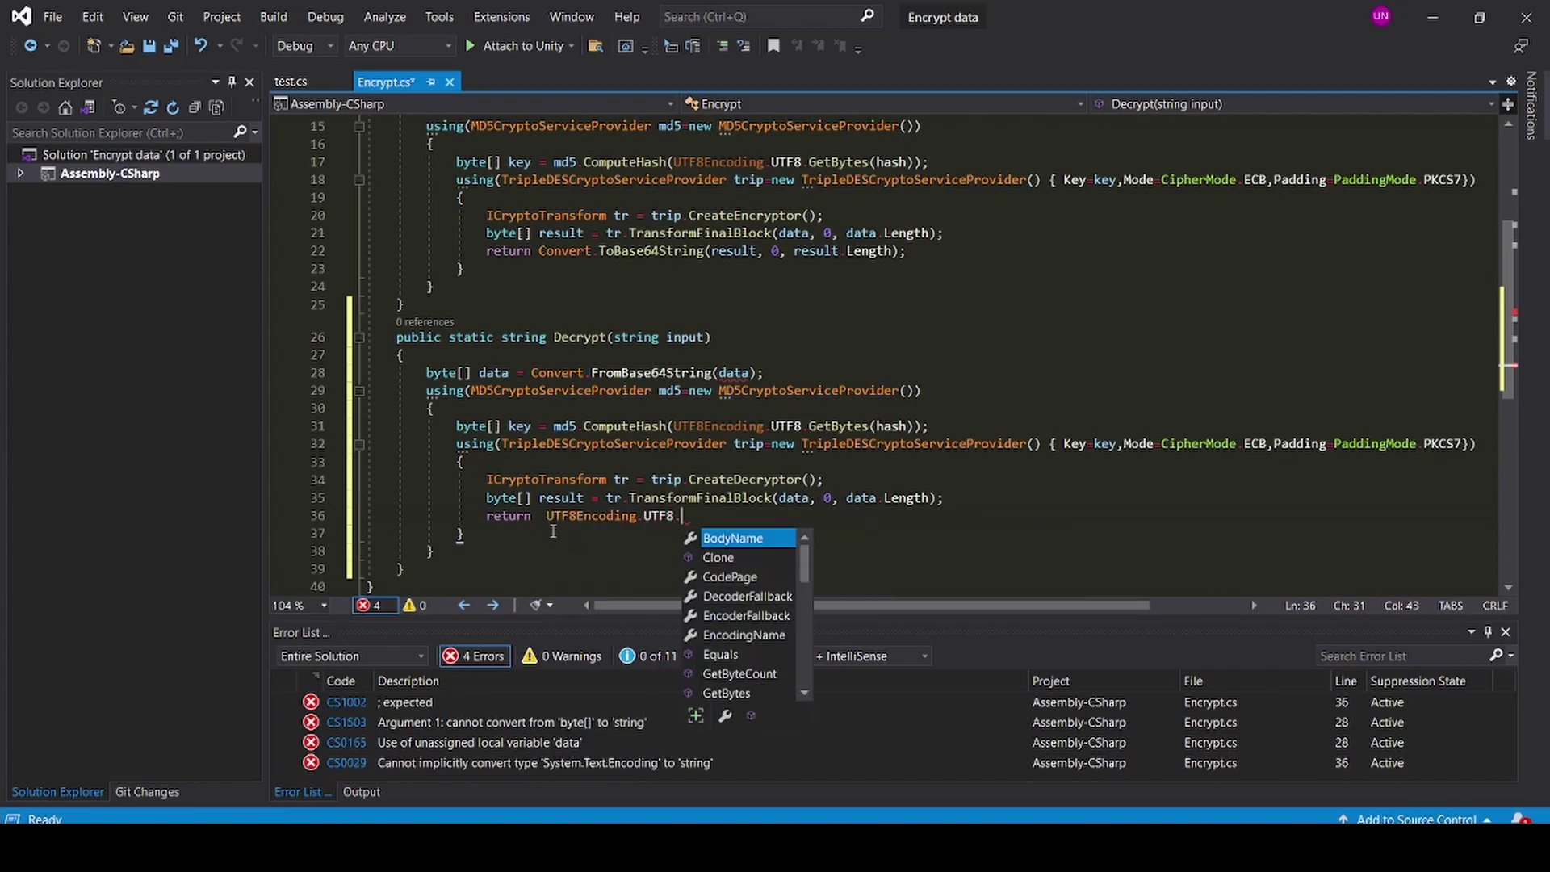
{"action": "type", "text": "gets"}
{"action": "key", "text": "Tab"}
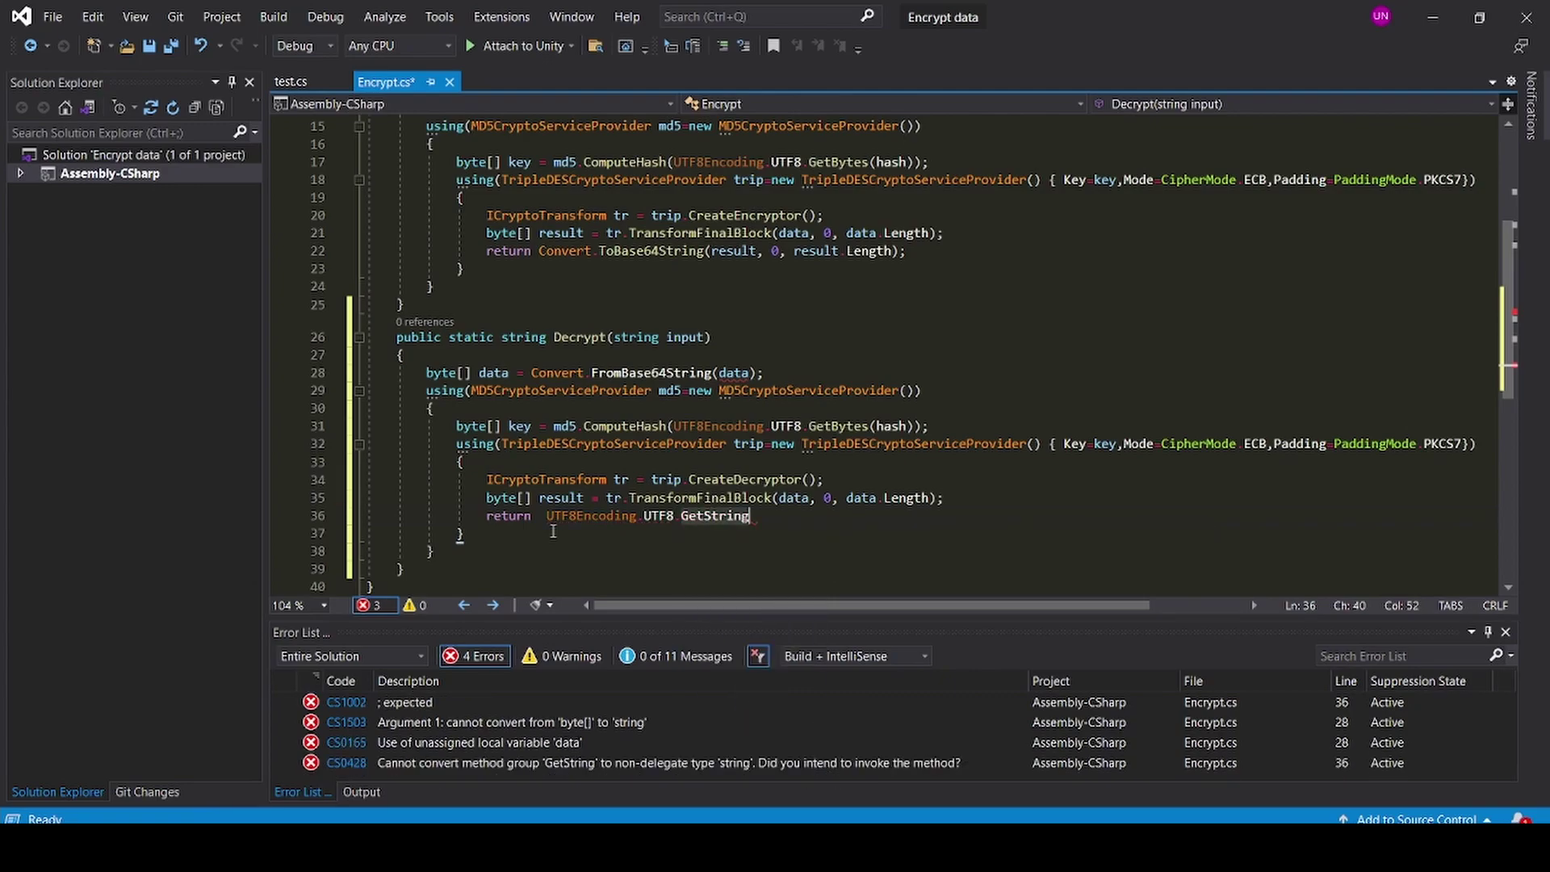
{"action": "type", "text": "(res"}
{"action": "key", "text": "Down"}
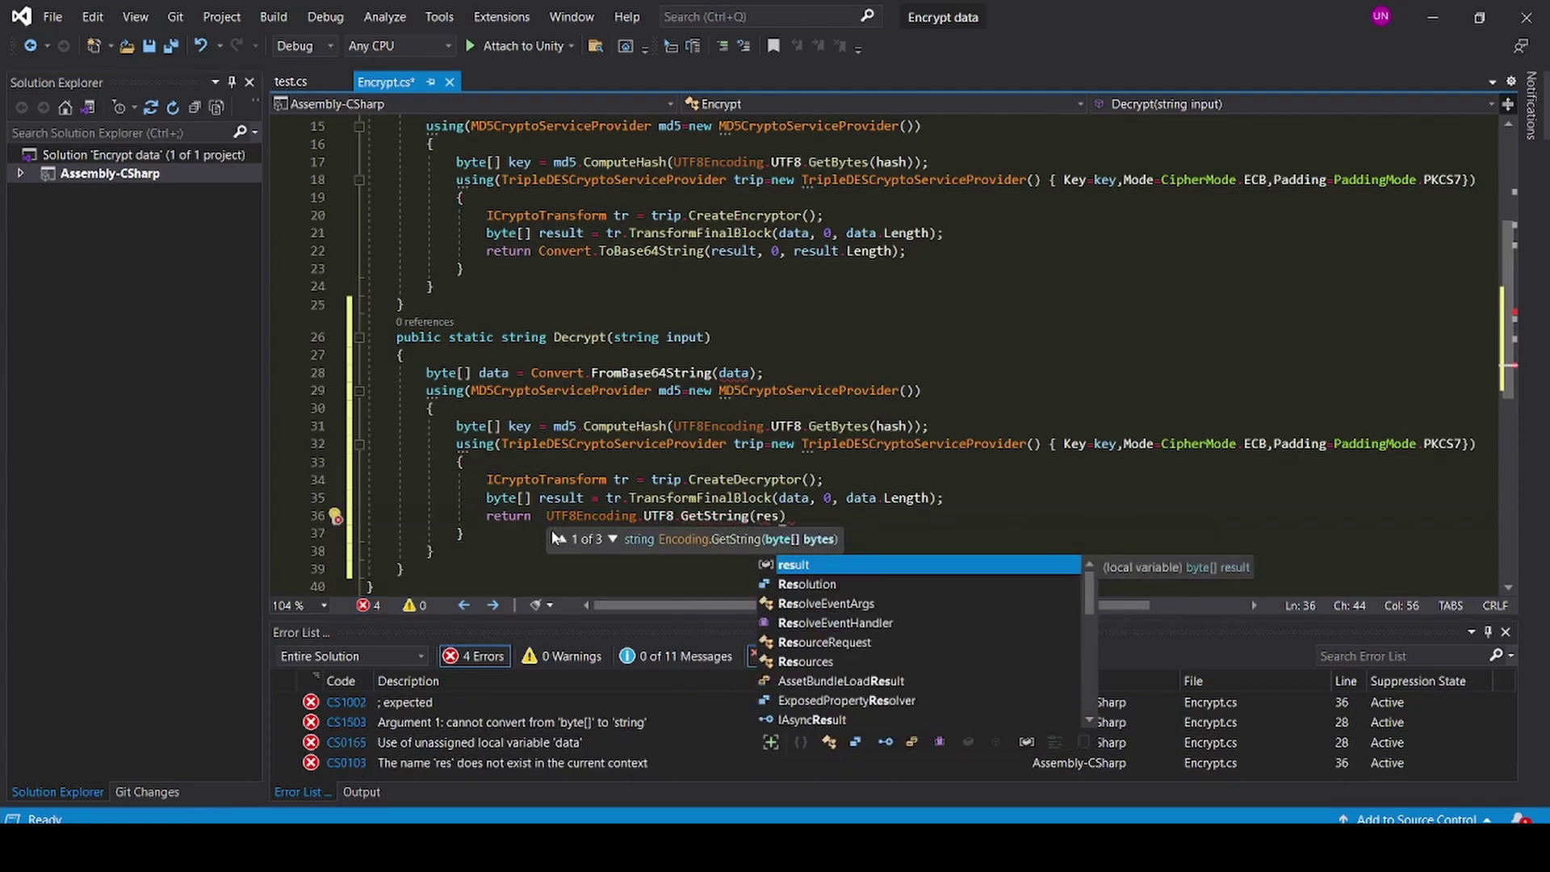
{"action": "key", "text": "Tab"}
{"action": "key", "text": "End"}
{"action": "type", "text": ";"}
{"action": "left_click", "coordinate": [798, 297]}
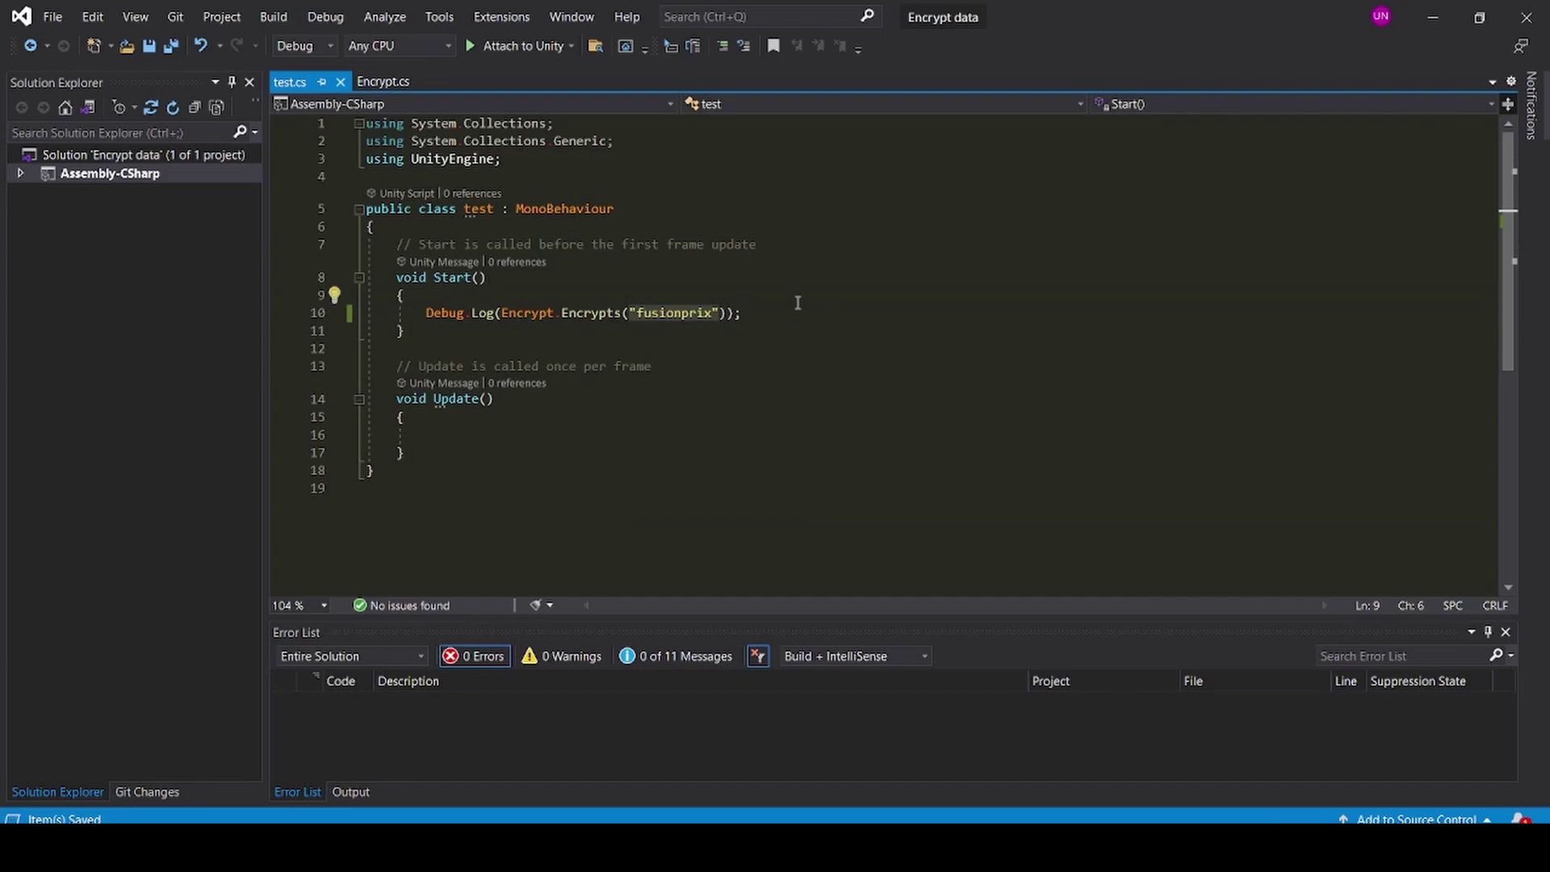
{"action": "key", "text": "alt+Tab"}
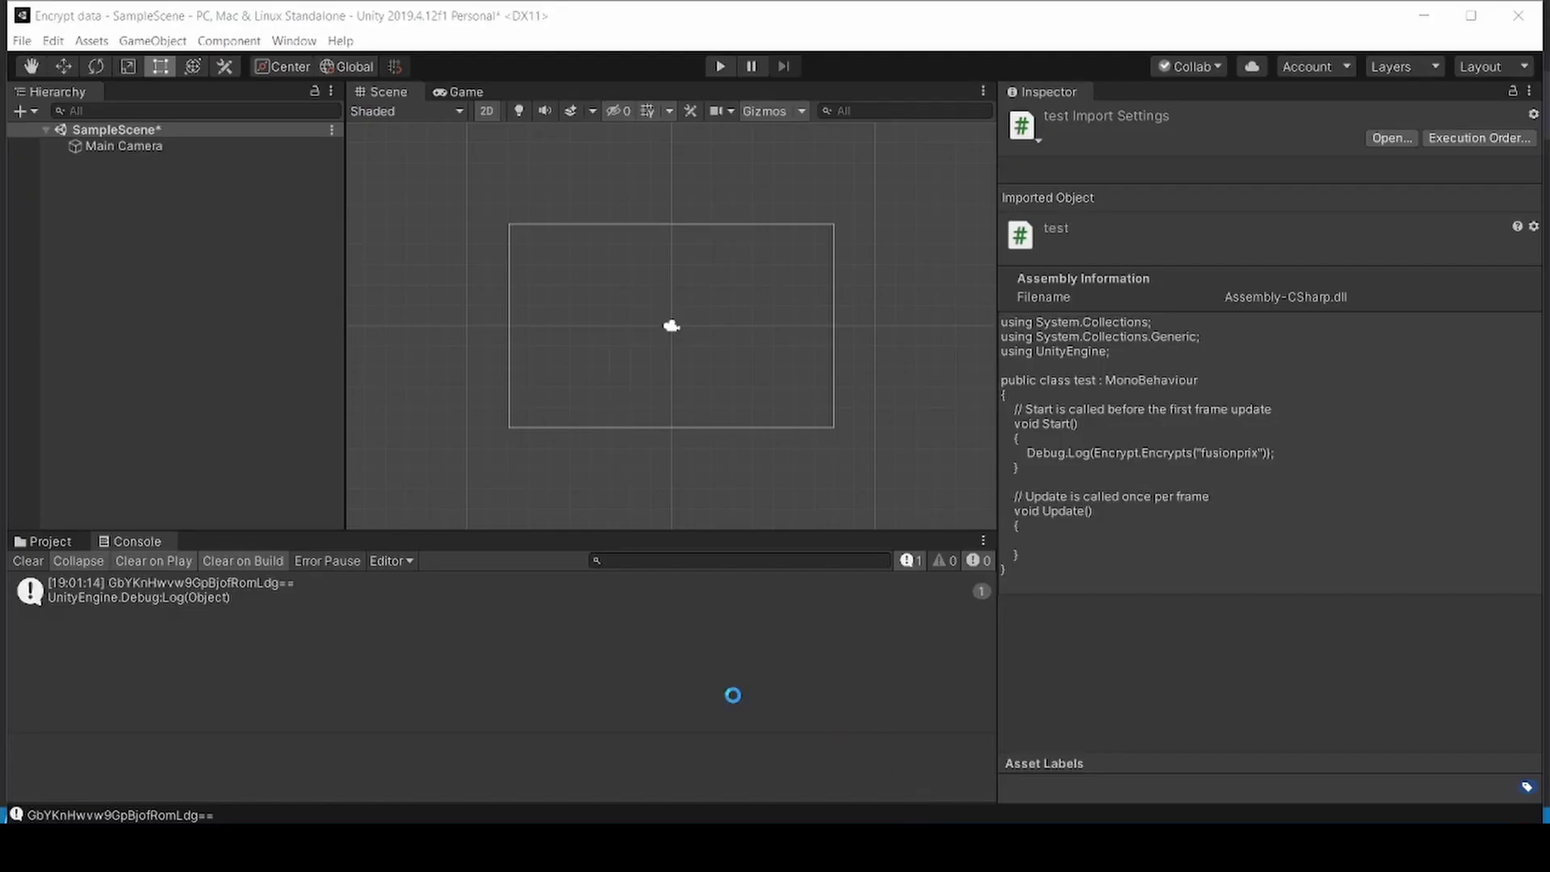
{"action": "left_click", "coordinate": [137, 589]}
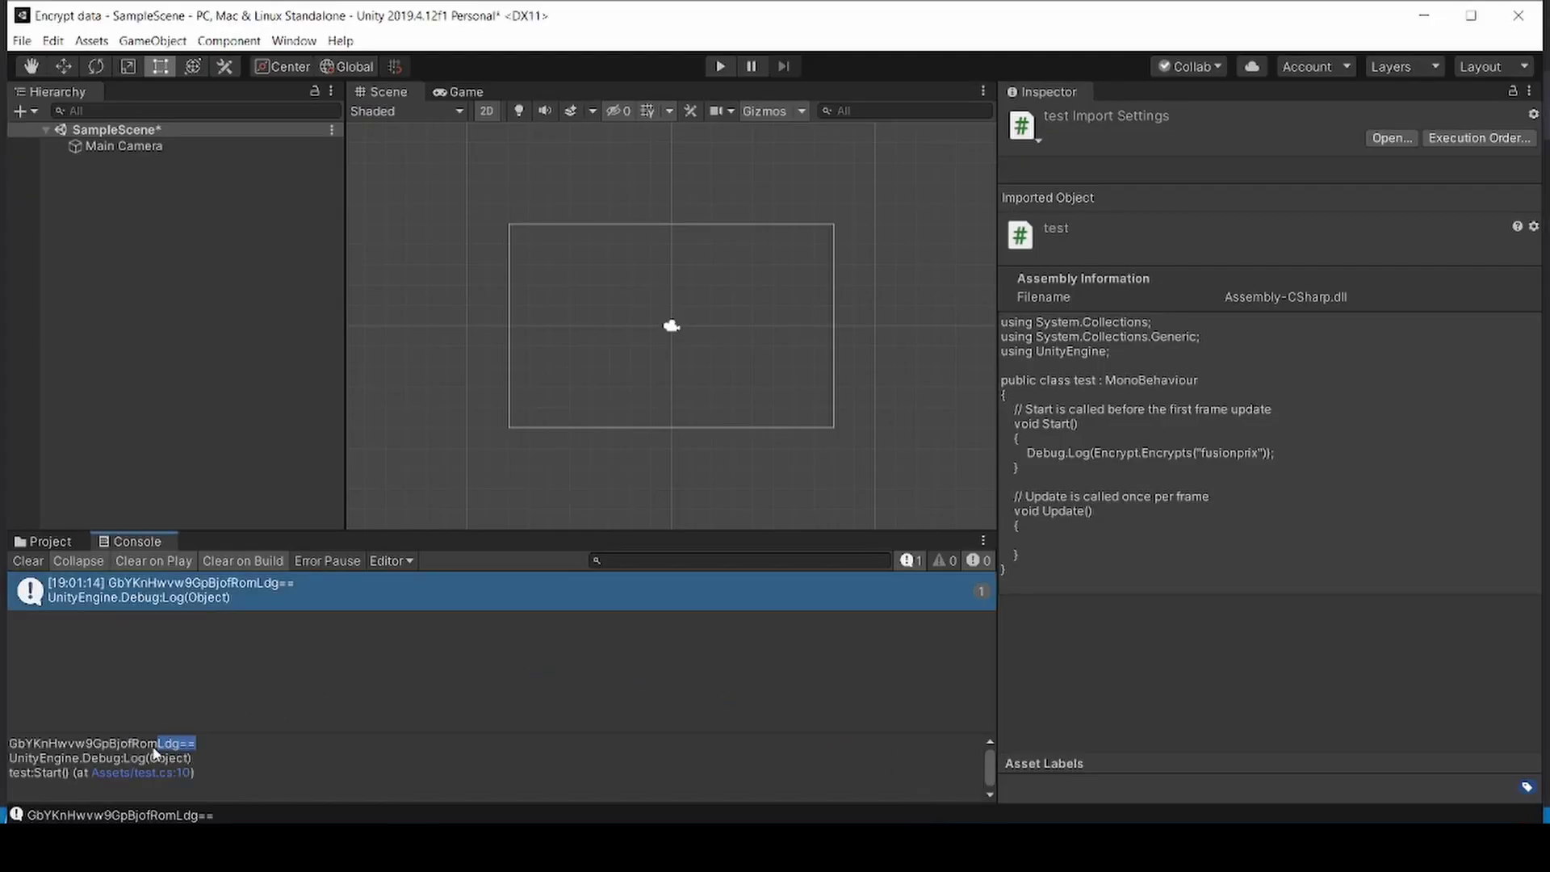
{"action": "left_click_drag", "start_coordinate": [154, 753], "coordinate": [8, 744]}
{"action": "key", "text": "ctrl+c"}
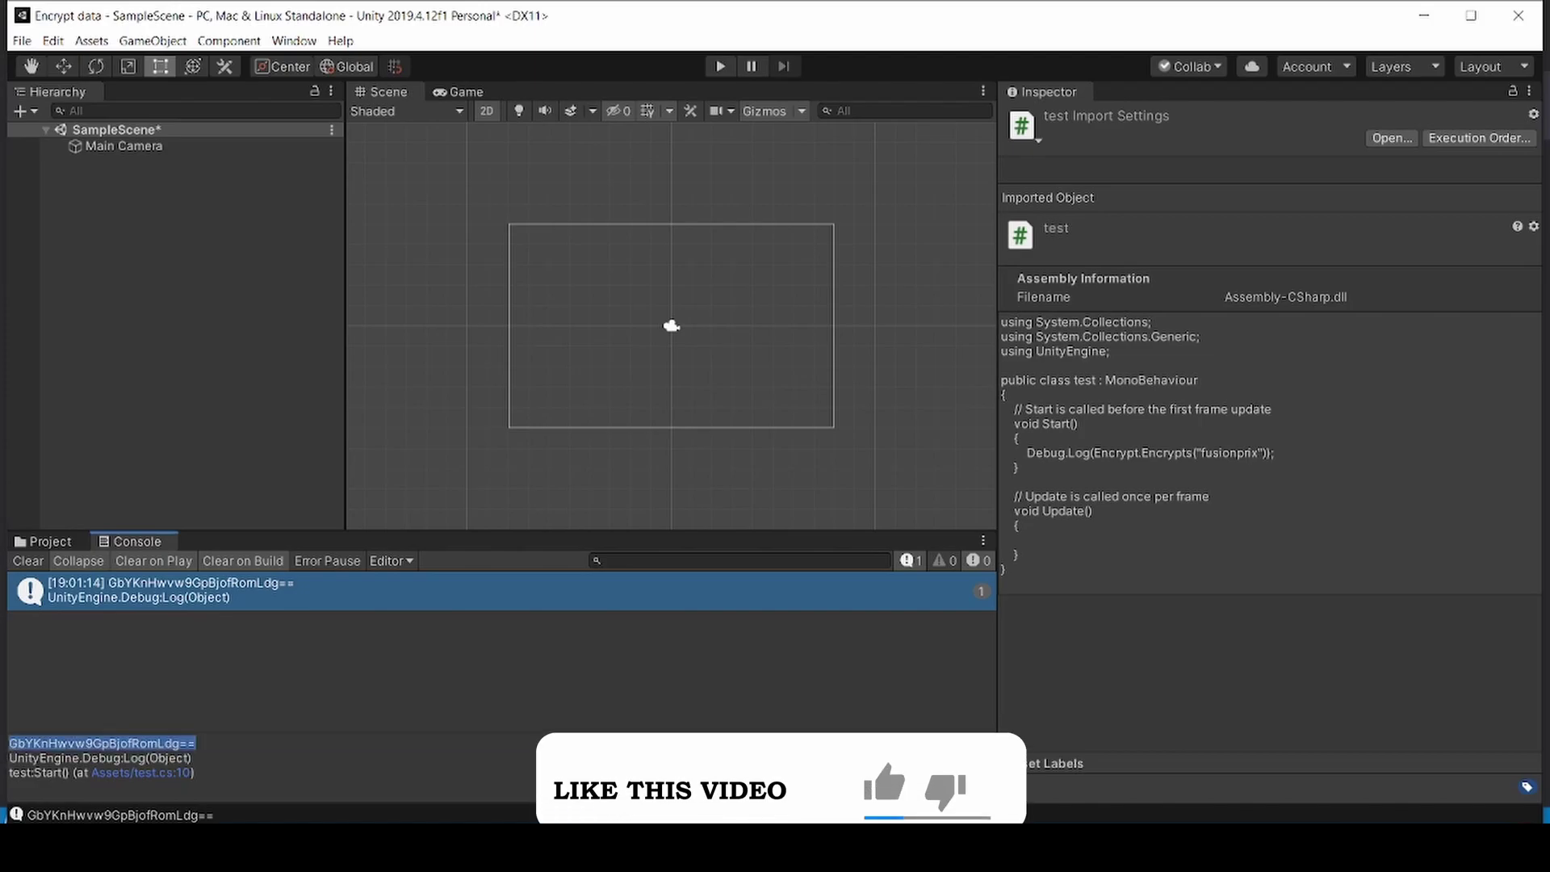
{"action": "key", "text": "alt+Tab"}
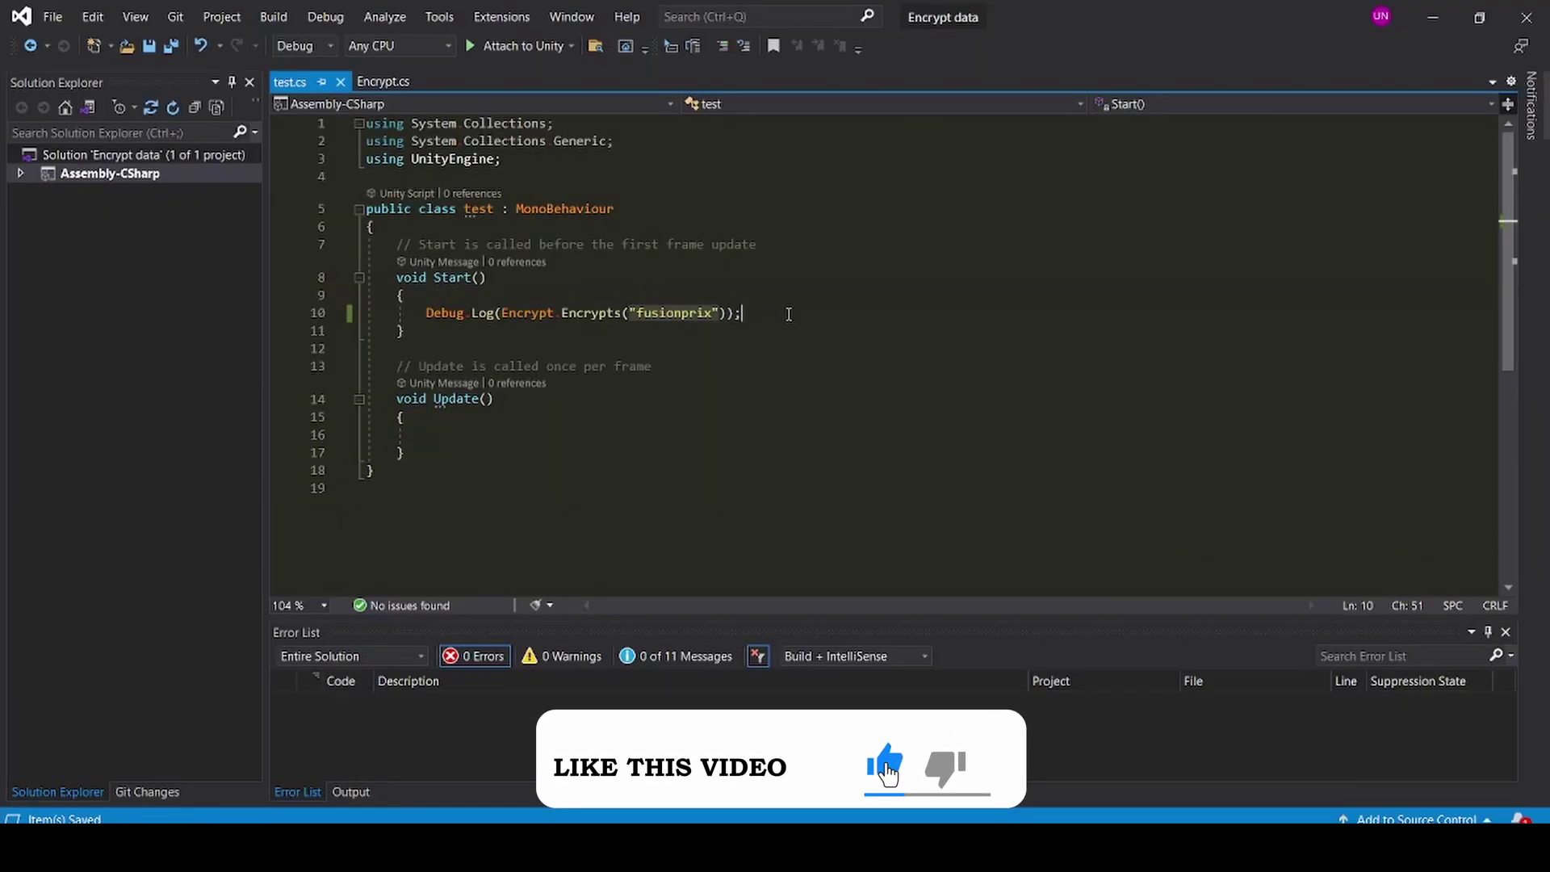
- Add Debug.Log(Encrypt.Decrypt("GbYKnHwvw9GpBjofRomLdg==")), save test.cs, then play the scene in Unity
{"action": "key", "text": "Return"}
{"action": "type", "text": "Debug.l"}
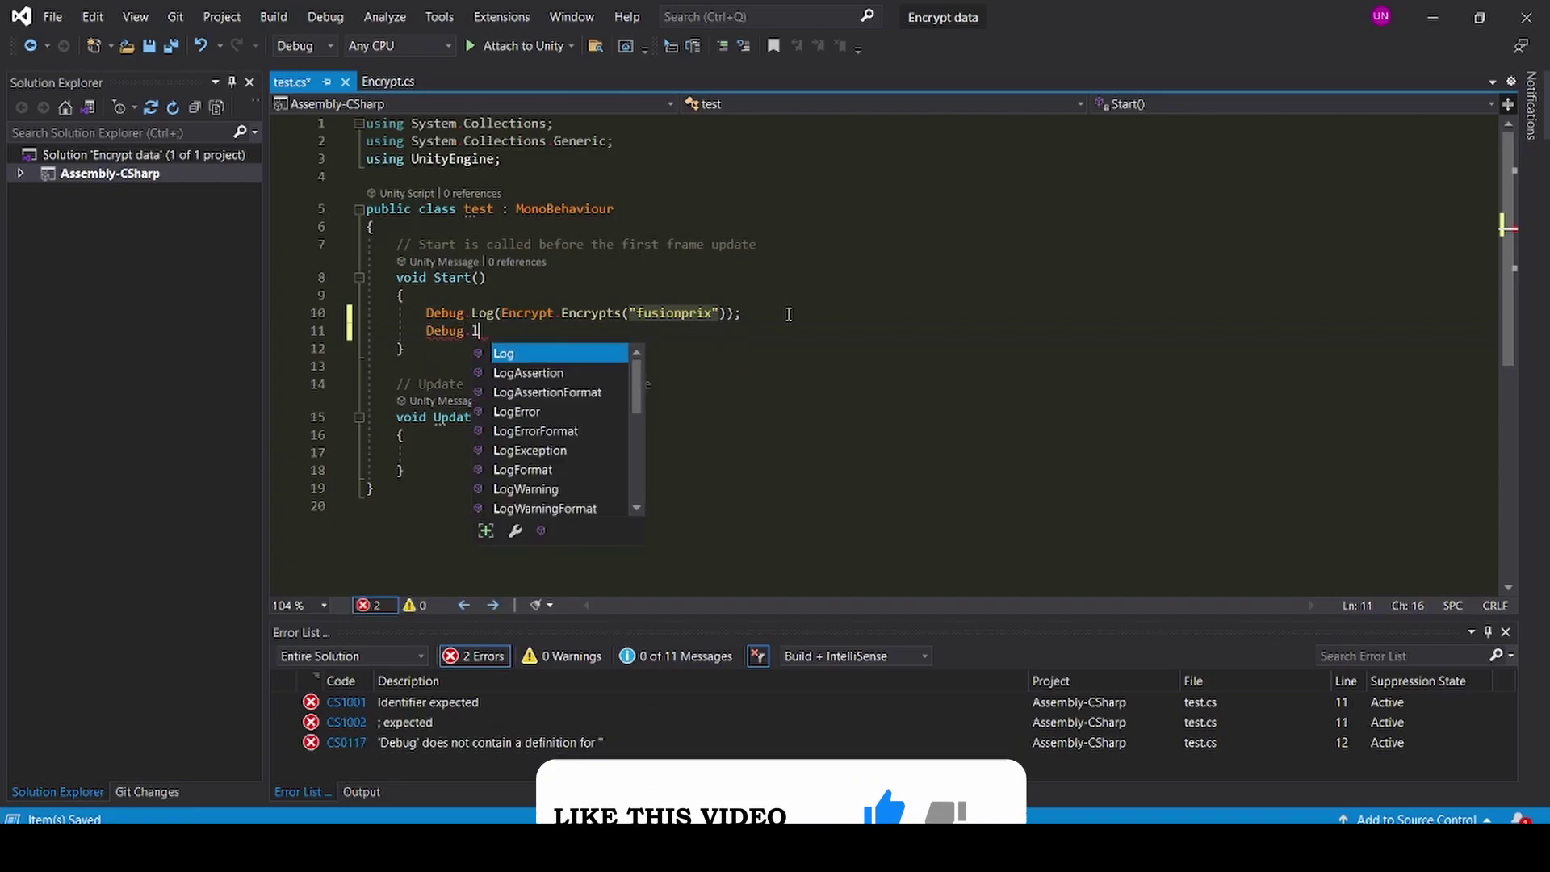
{"action": "key", "text": "Tab"}
{"action": "type", "text": "("}
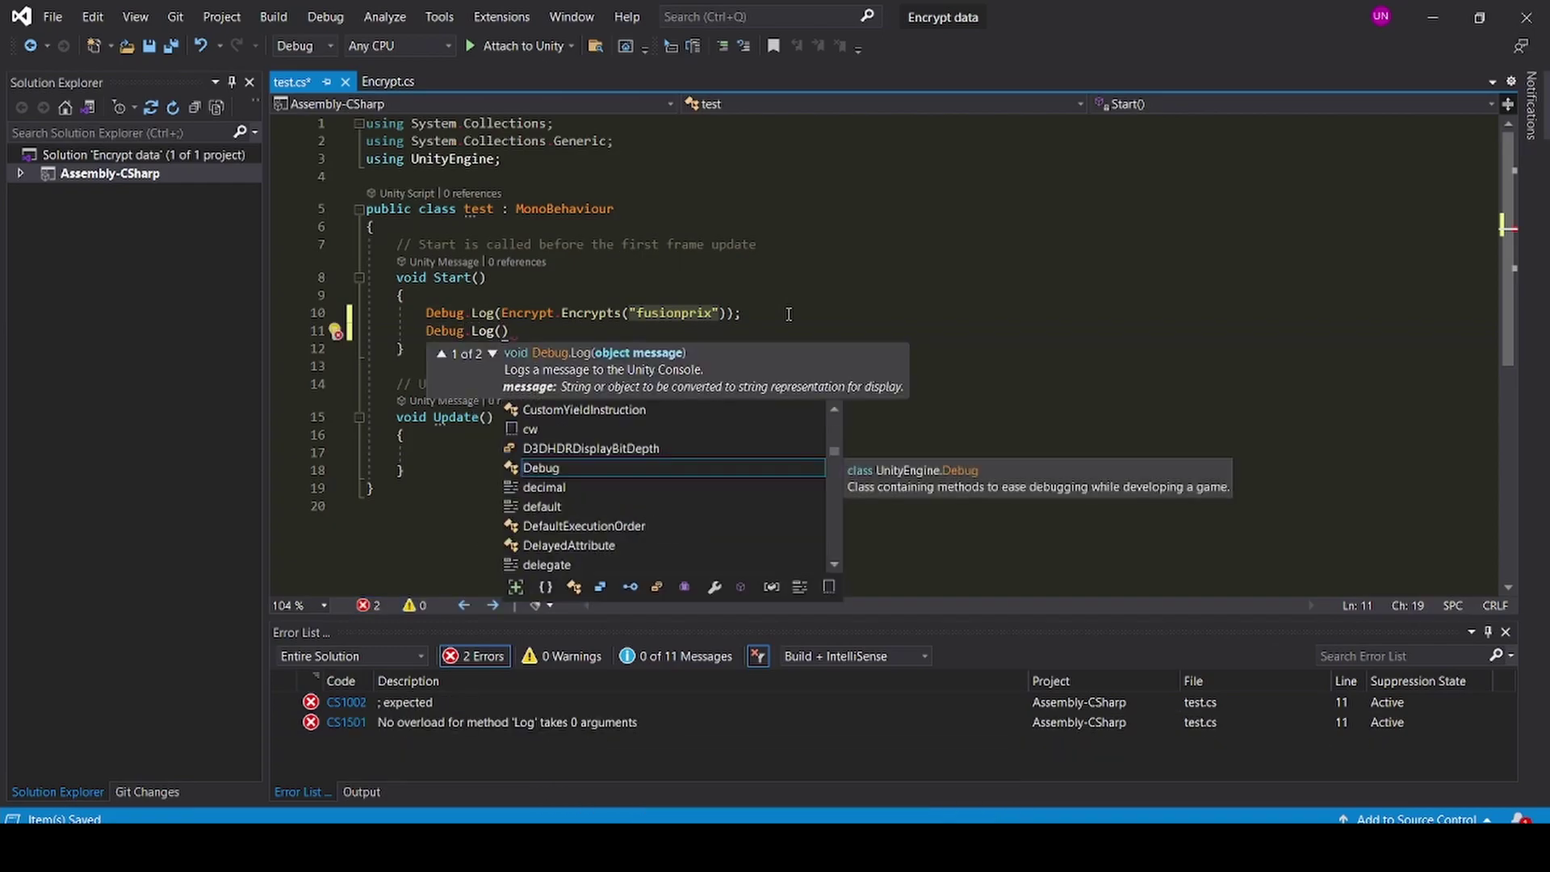
{"action": "type", "text": "Encrypt."}
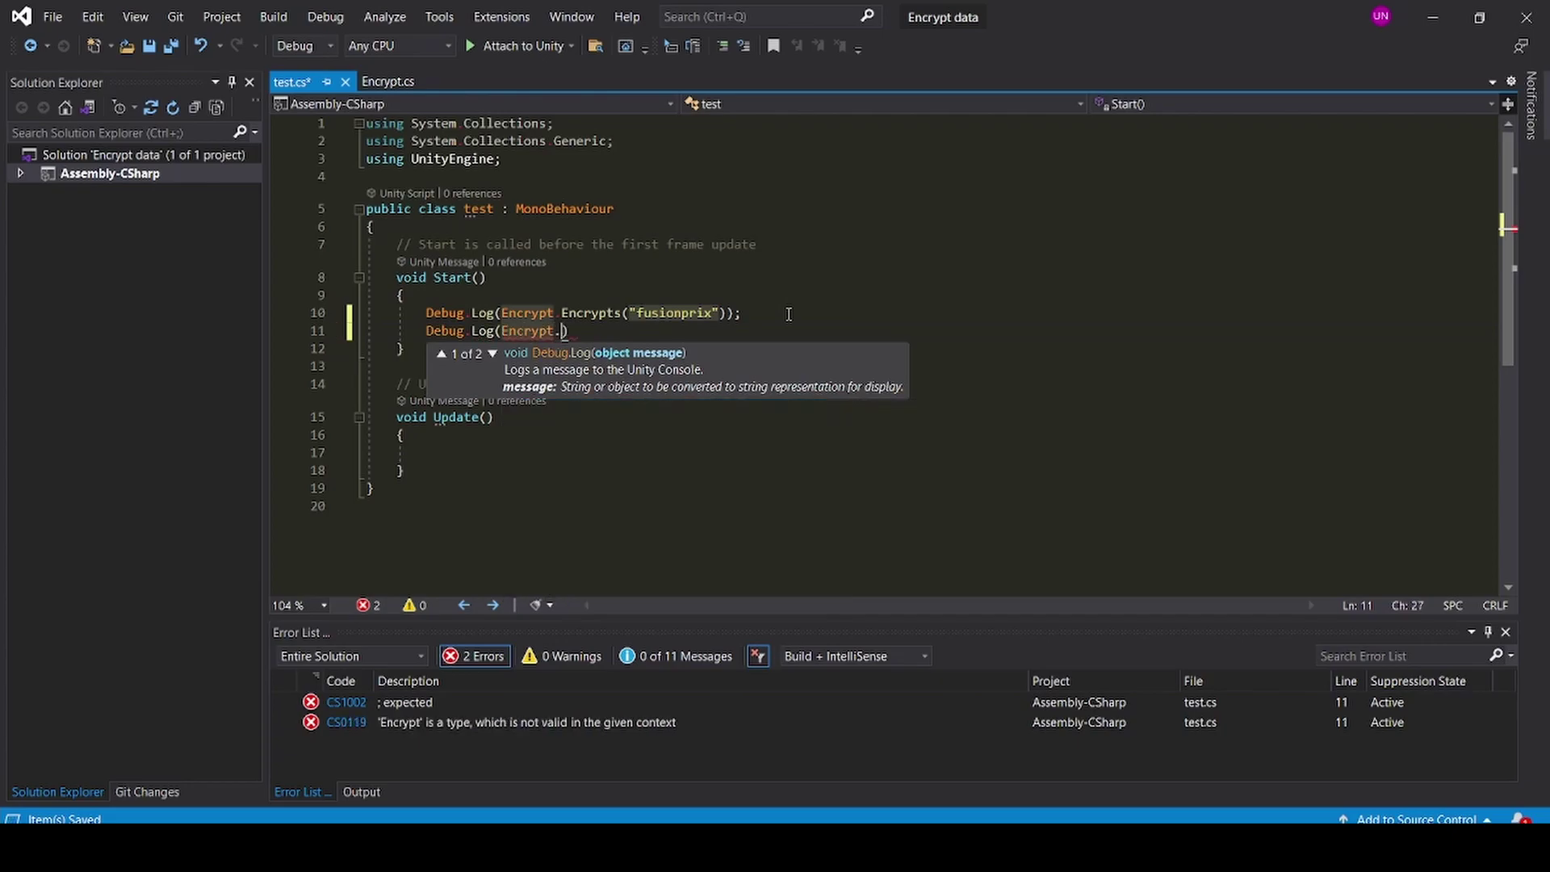
{"action": "type", "text": "Decrypt"}
{"action": "key", "text": "Tab"}
{"action": "type", "text": "("}
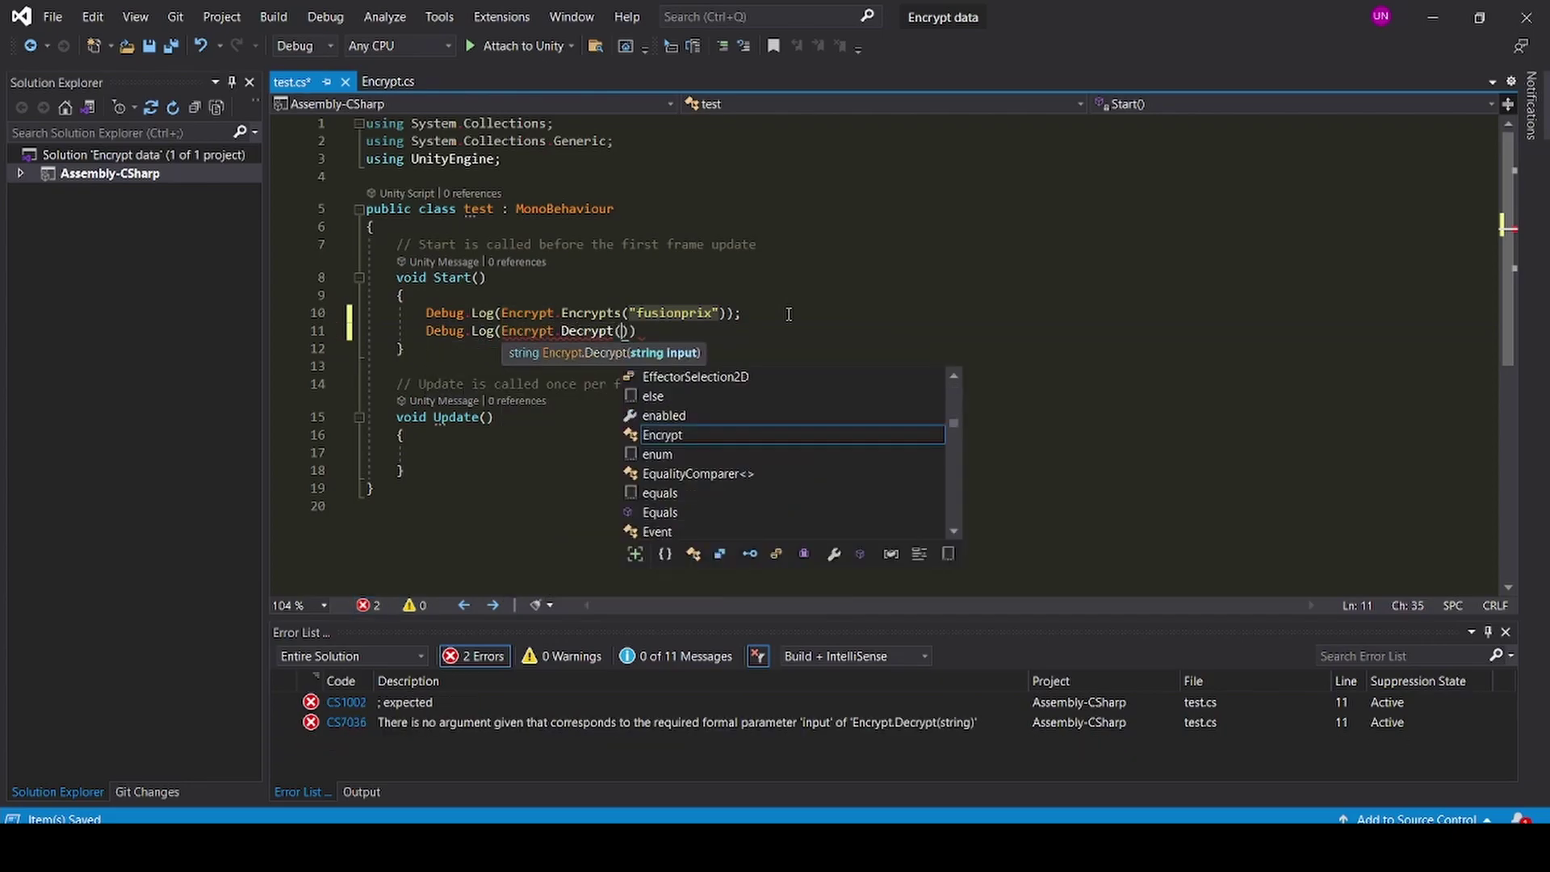
{"action": "type", "text": "\""}
{"action": "key", "text": "ctrl+v"}
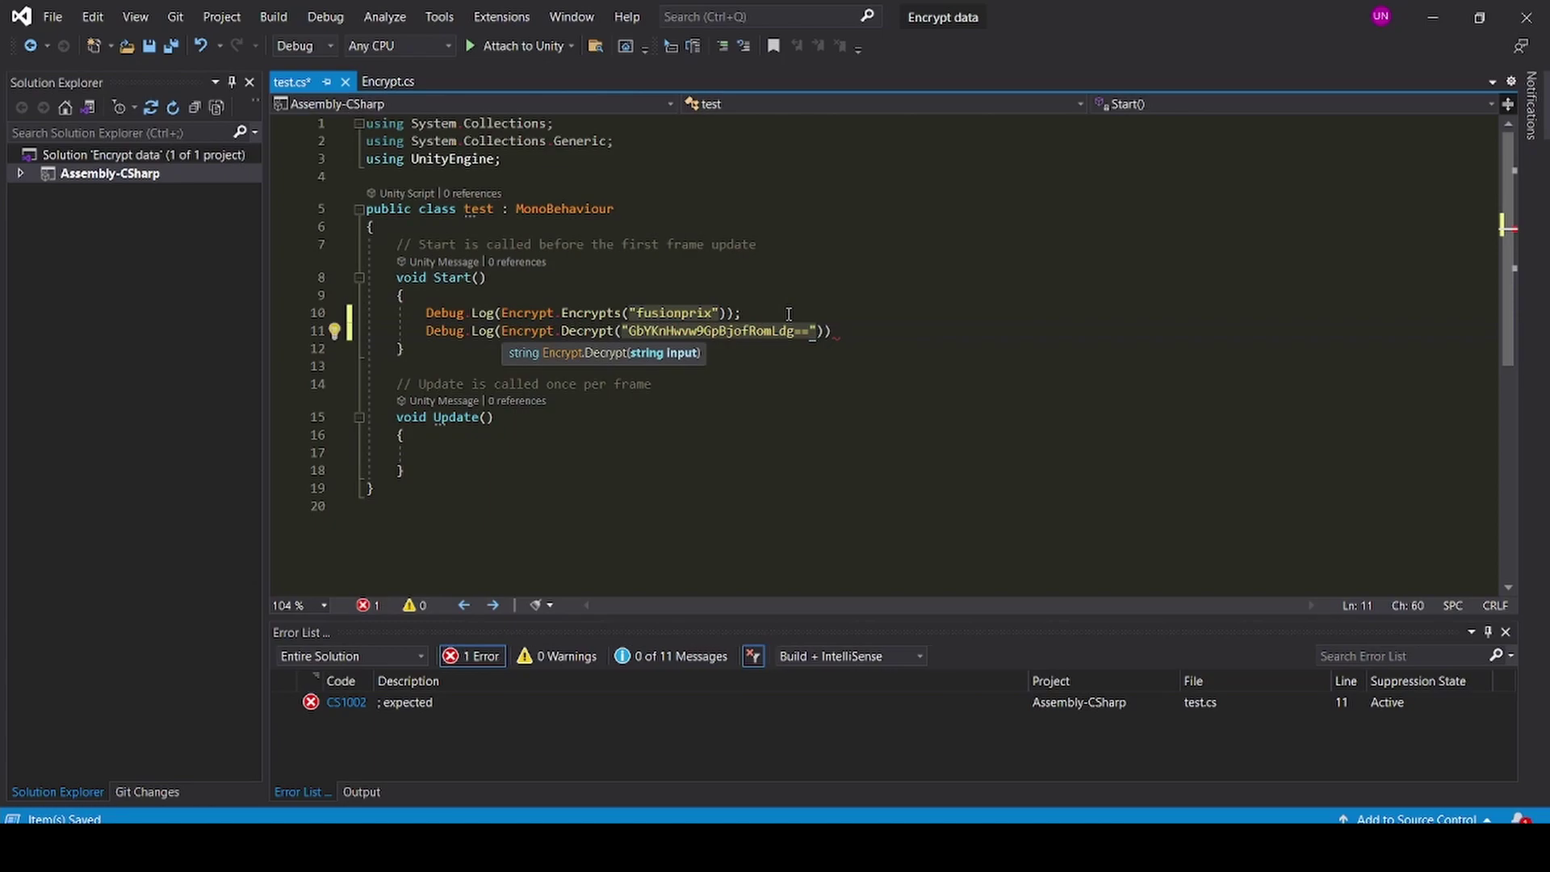
{"action": "type", "text": "\""}
{"action": "key", "text": "End"}
{"action": "type", "text": ";"}
{"action": "key", "text": "ctrl+s"}
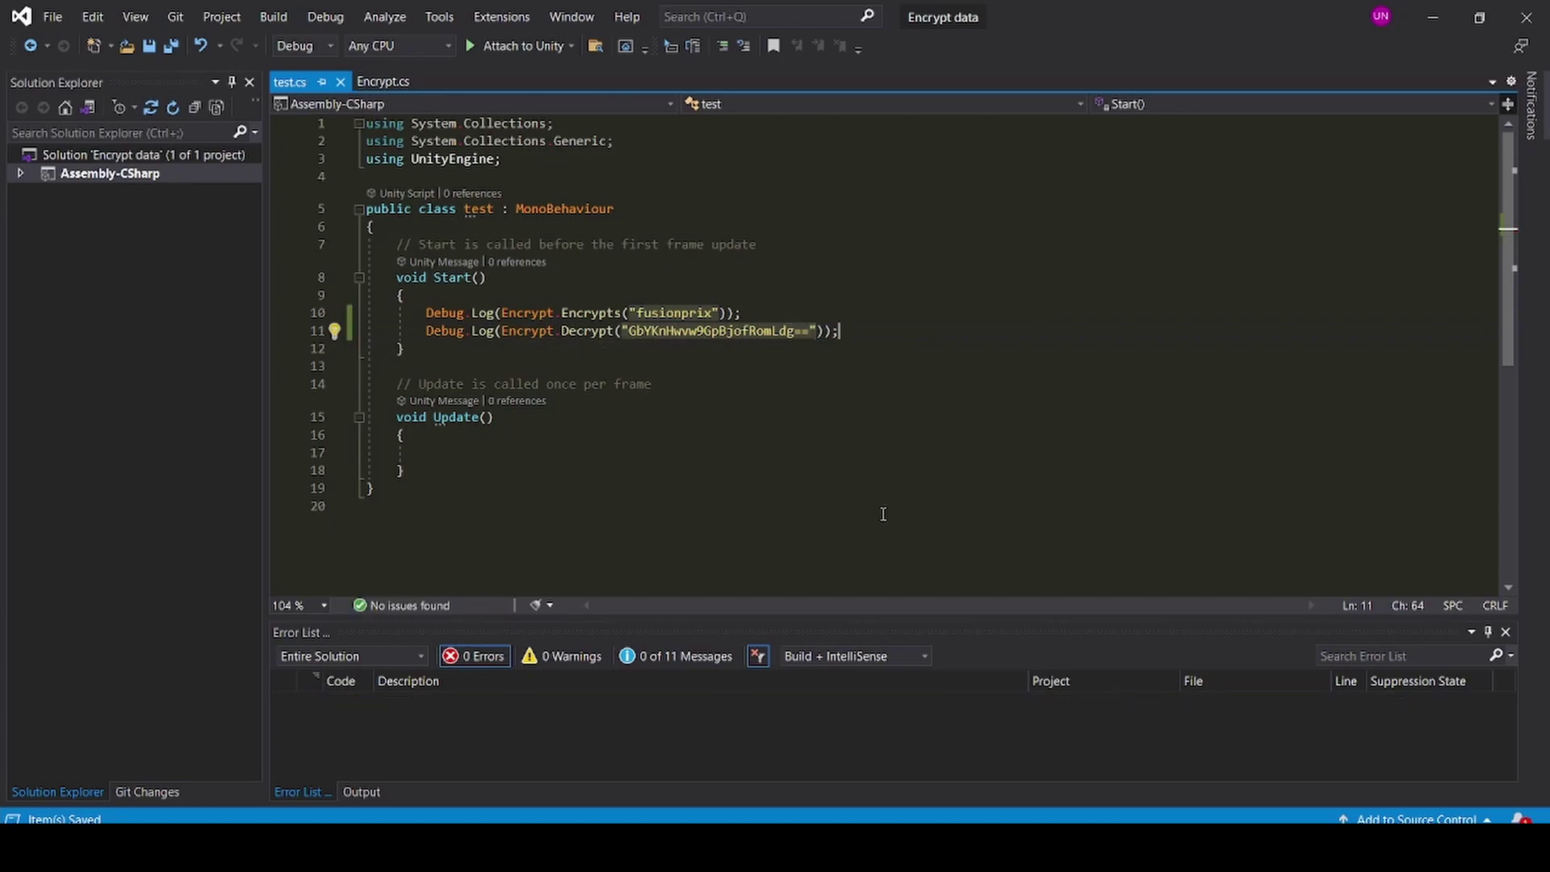
{"action": "key", "text": "alt+Tab"}
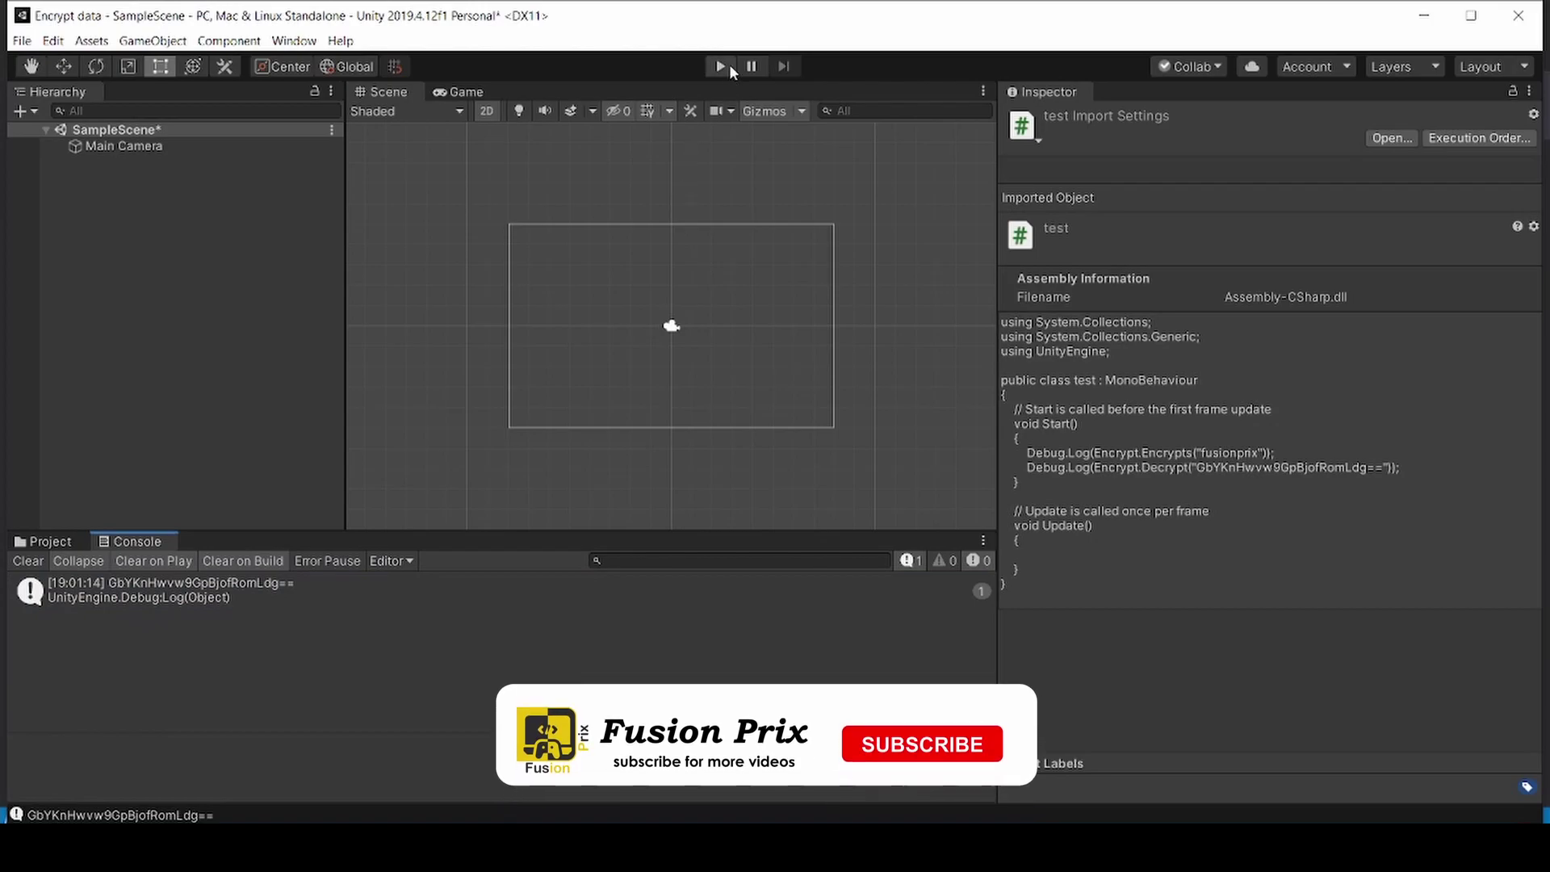
{"action": "left_click", "coordinate": [722, 67]}
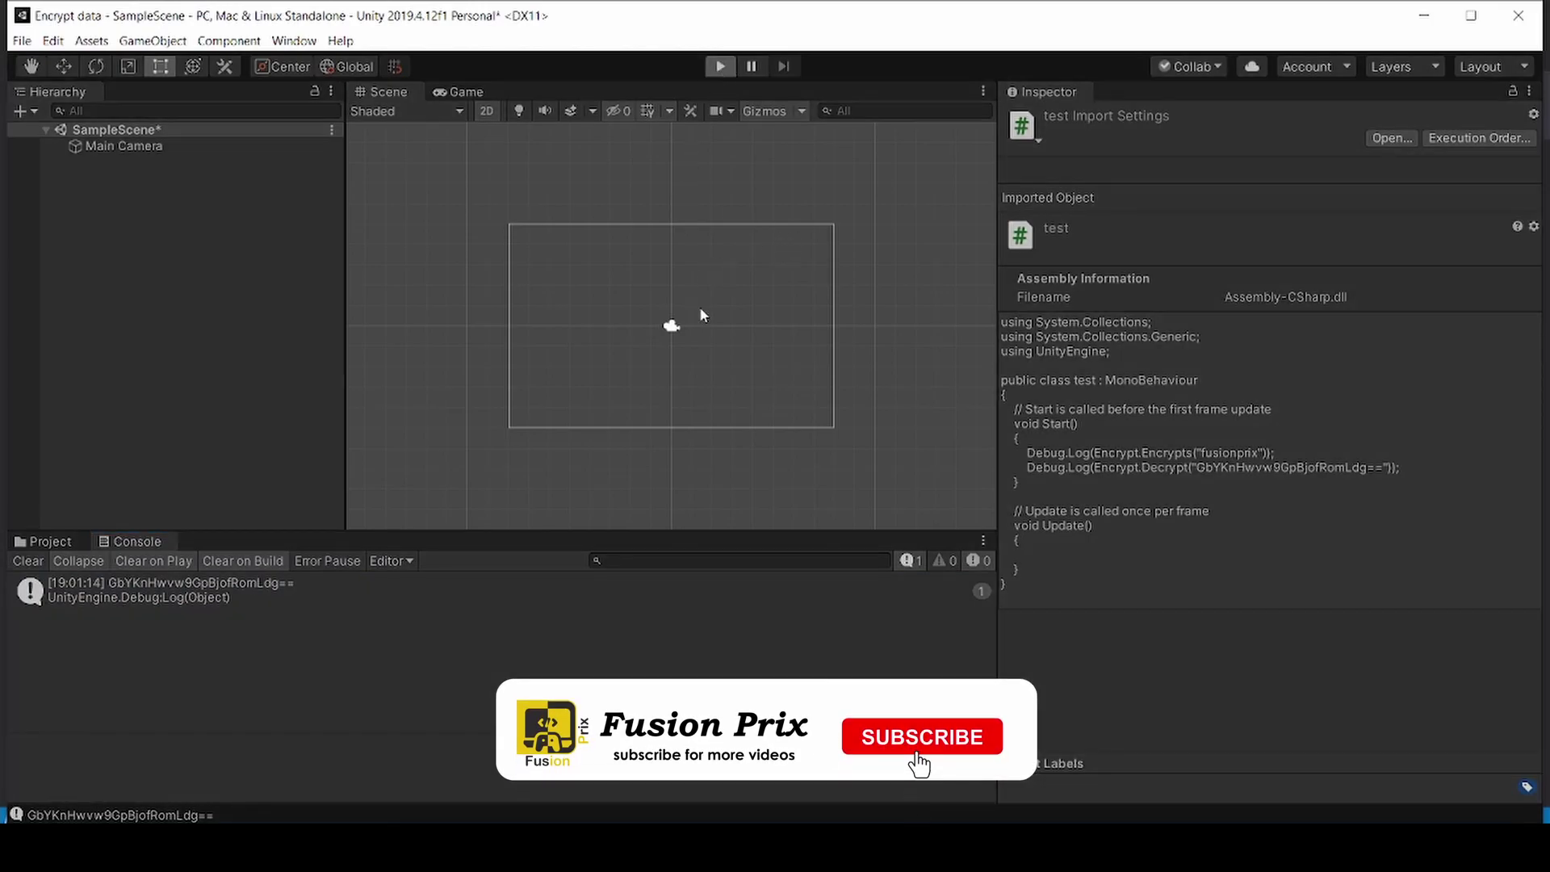